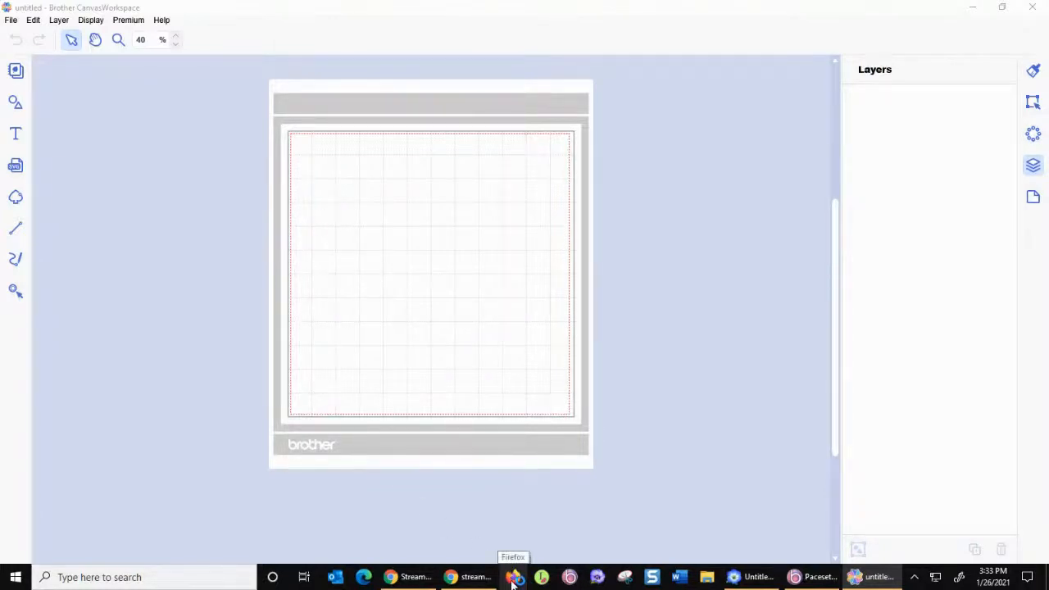
Step: Switch to Firefox and try to load the website cynthiasembroidery.com
{"action": "left_click", "coordinate": [512, 578]}
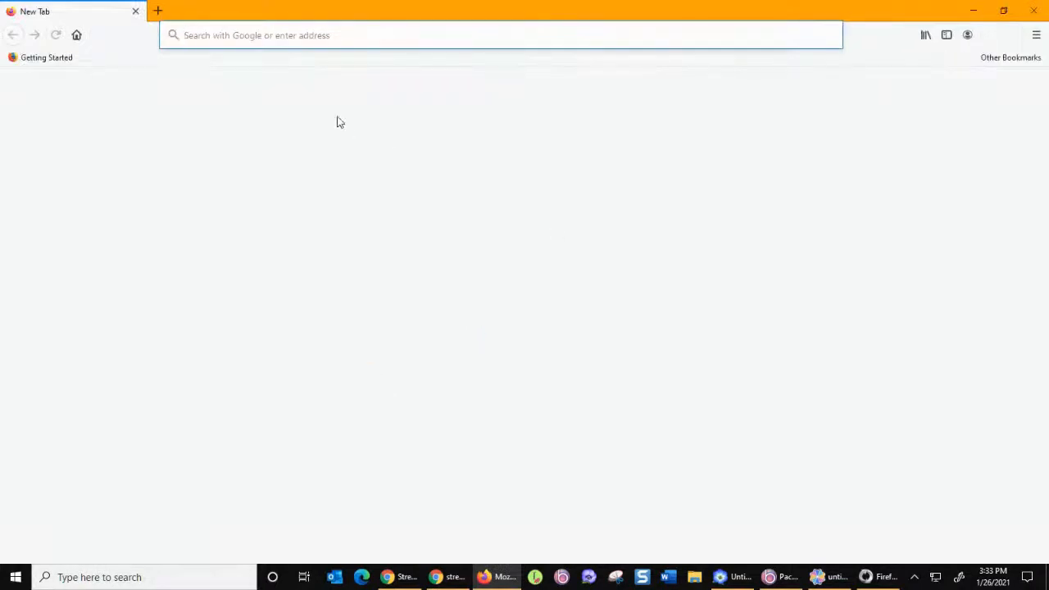
{"action": "left_click", "coordinate": [309, 35]}
{"action": "type", "text": "cy"}
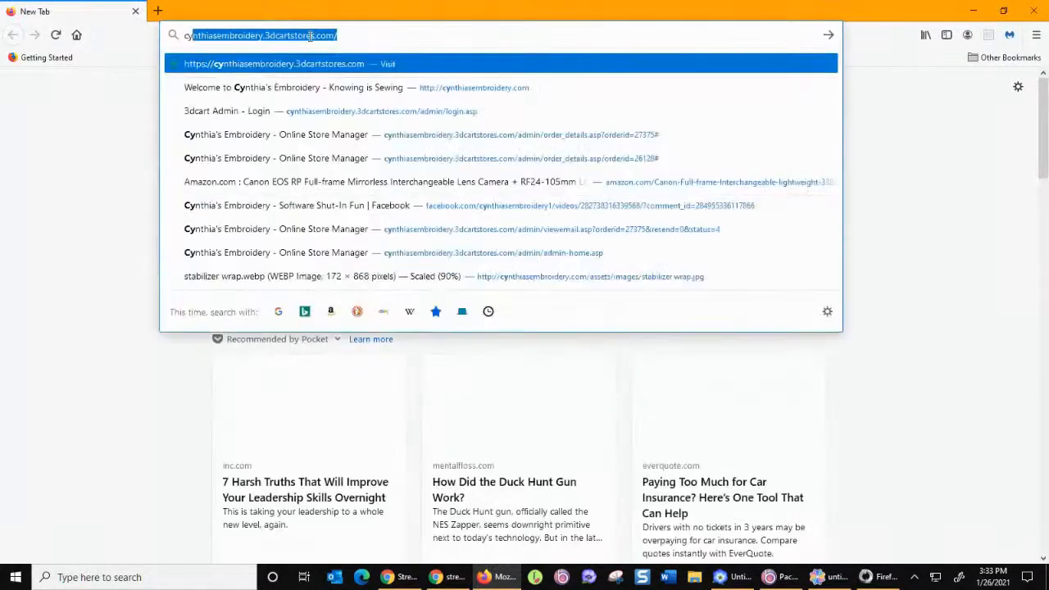
{"action": "type", "text": "th"}
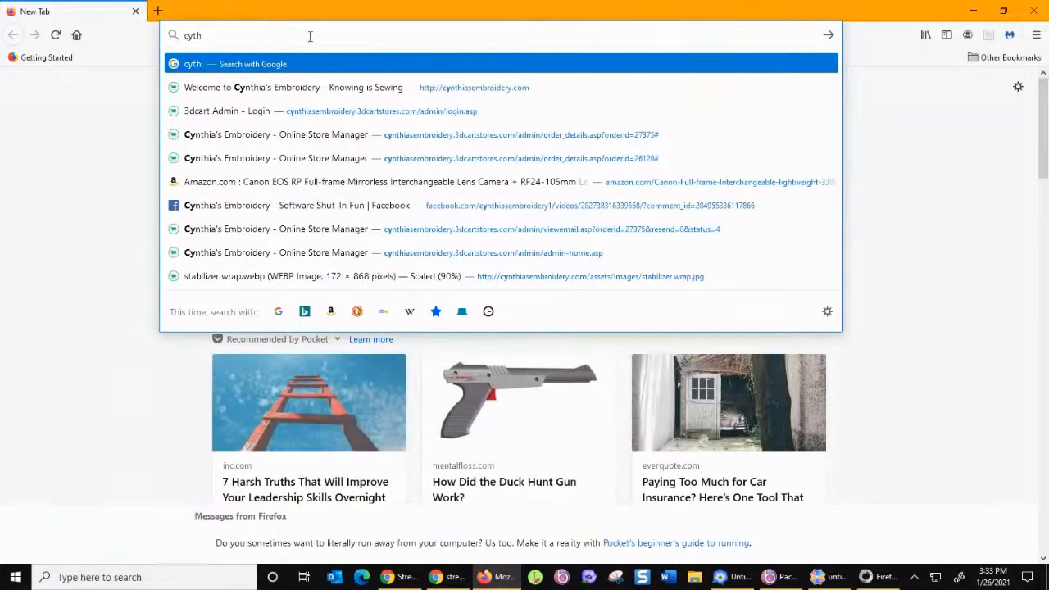
{"action": "key", "text": "BackSpace"}
{"action": "key", "text": "BackSpace"}
{"action": "type", "text": "nthiasembo"}
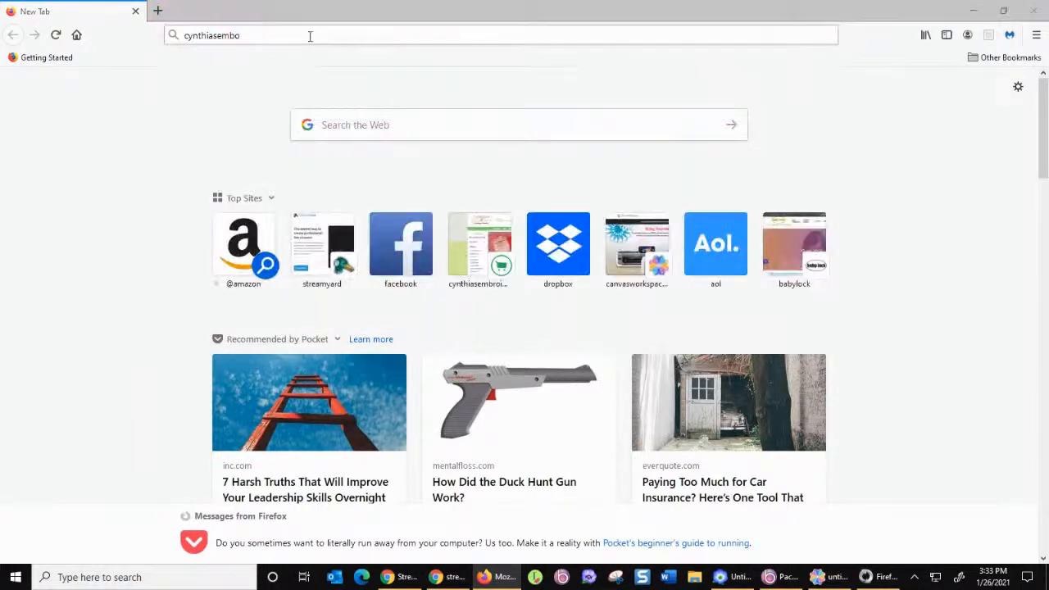
{"action": "key", "text": "BackSpace"}
{"action": "type", "text": "ri"}
{"action": "key", "text": "BackSpace"}
{"action": "type", "text": "oidery."}
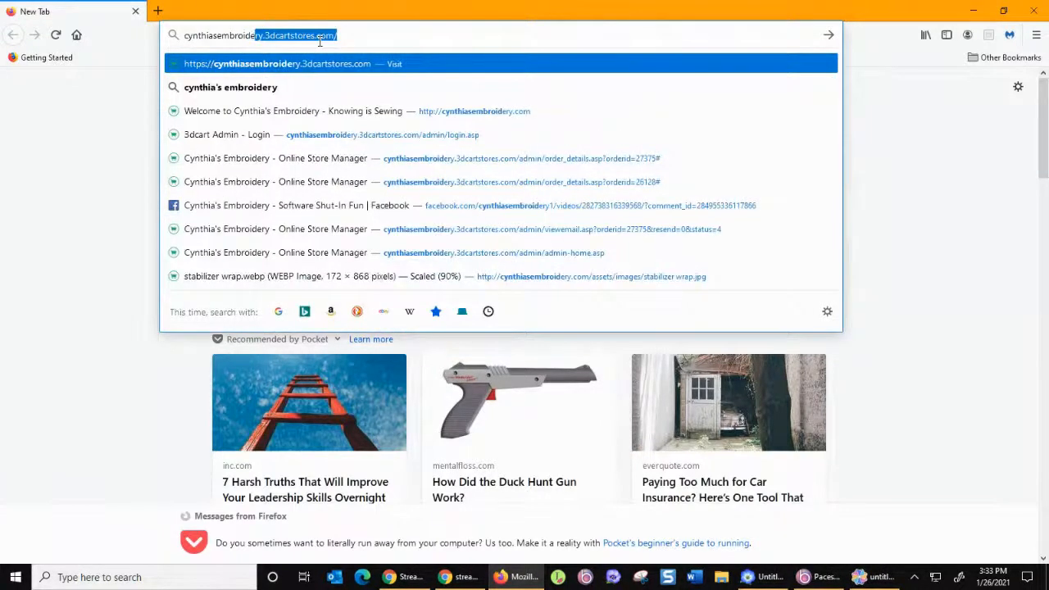
{"action": "type", "text": "com"}
{"action": "key", "text": "Return"}
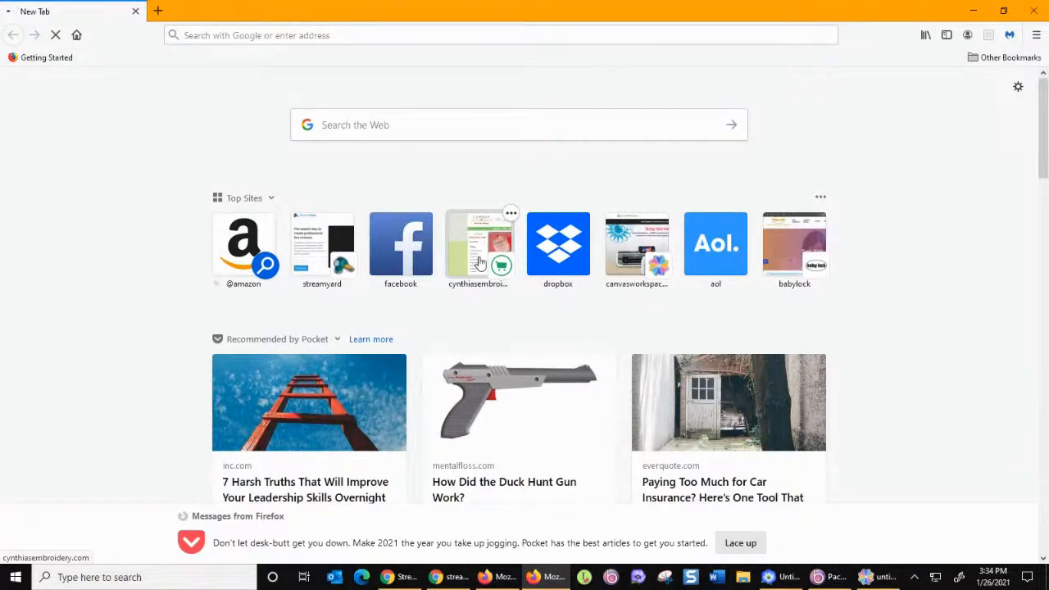
{"action": "left_click", "coordinate": [481, 262]}
{"action": "left_click", "coordinate": [276, 36]}
{"action": "type", "text": "www."}
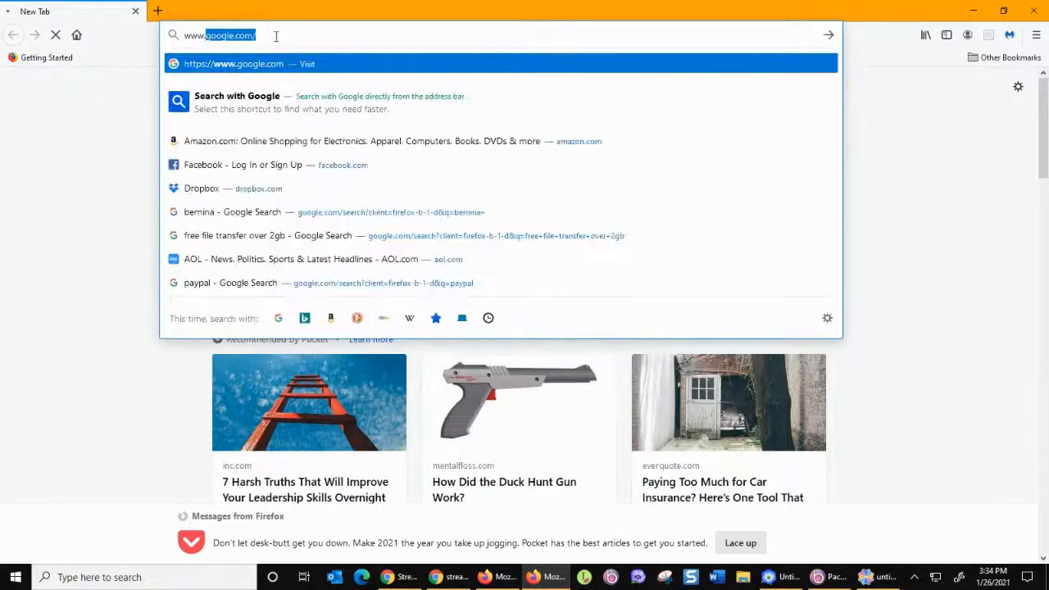
{"action": "type", "text": "cynth"}
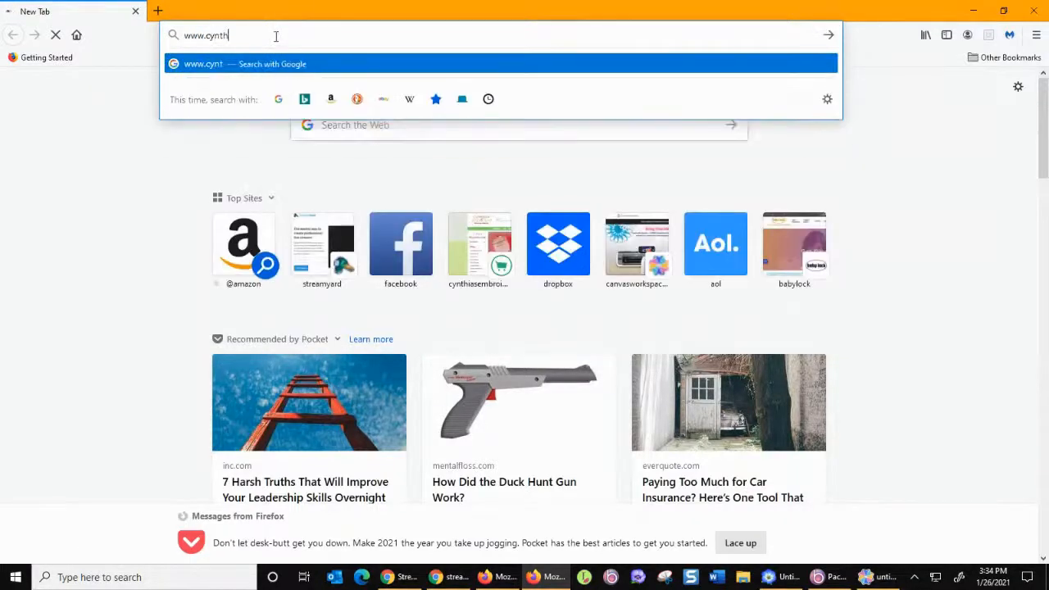
{"action": "type", "text": "iasembroidery.com"}
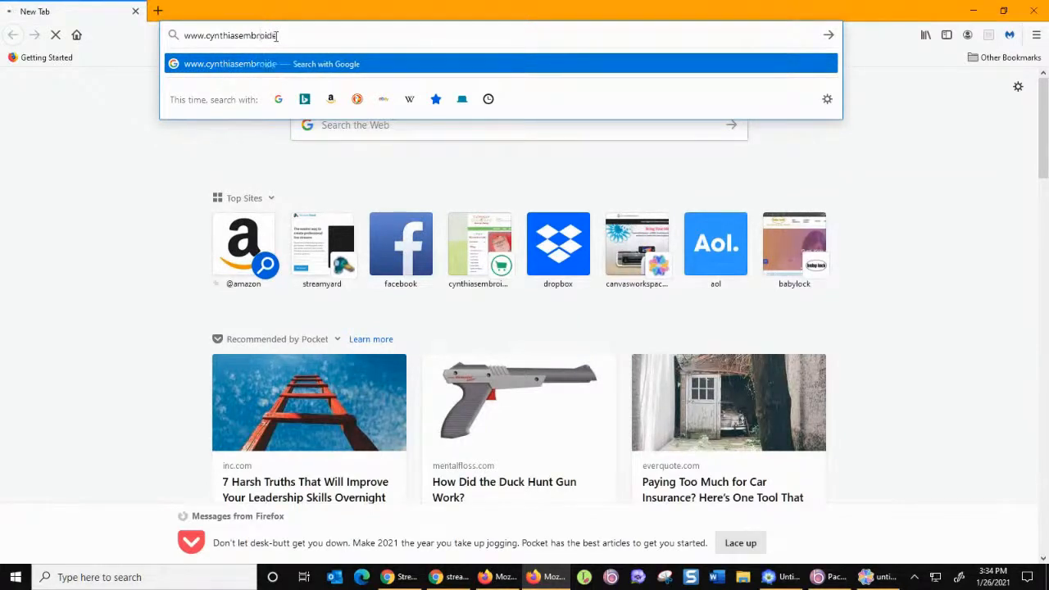
{"action": "key", "text": "Return"}
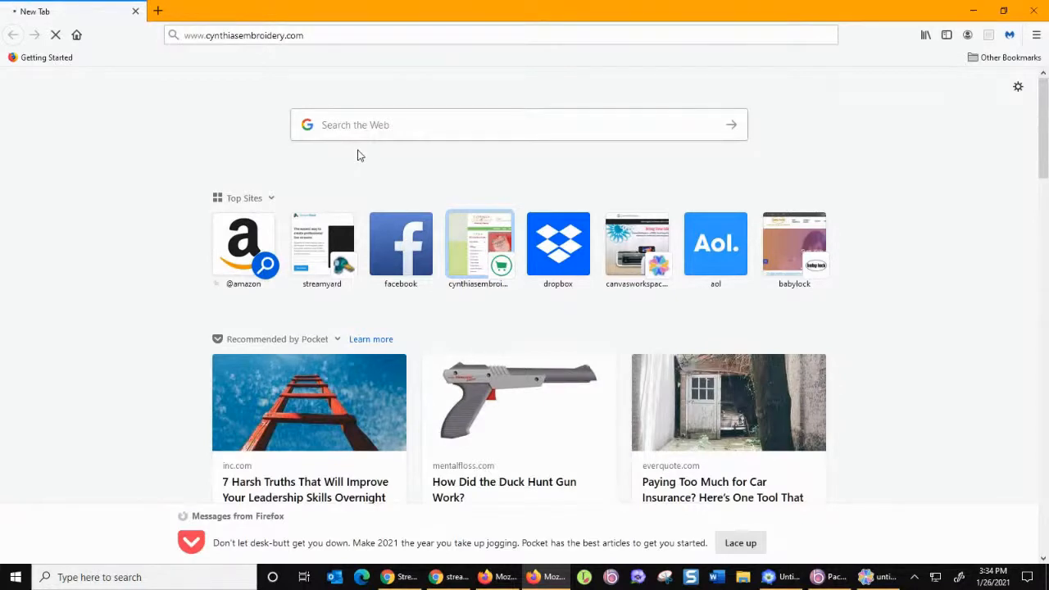
Step: Switch to the Chrome window with the Cynthia's Embroidery site and view the artwork entries on its Free Designs page
{"action": "left_click", "coordinate": [531, 579]}
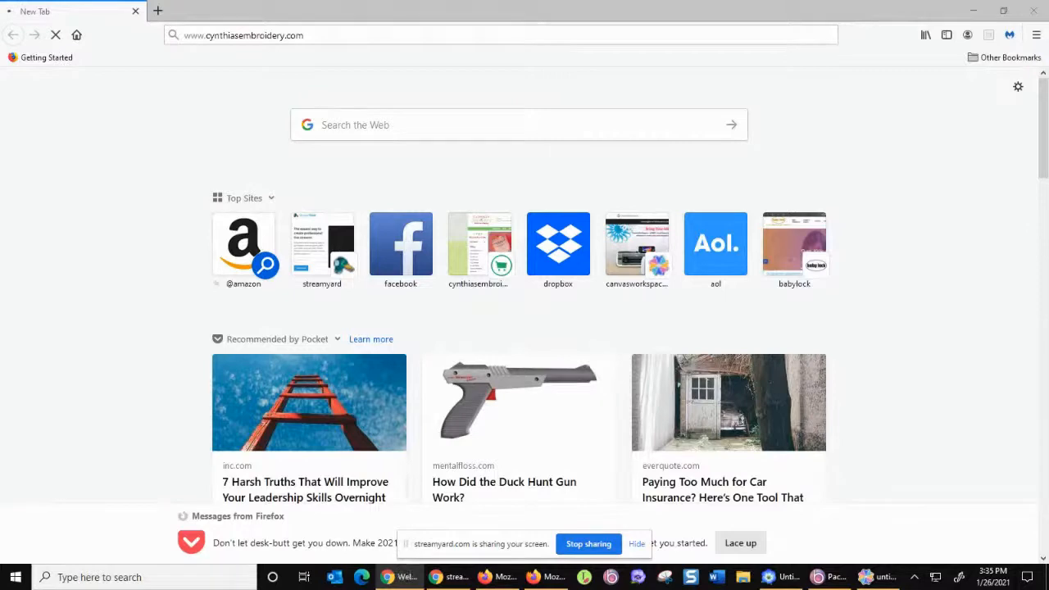
{"action": "left_click_drag", "start_coordinate": [513, 546], "coordinate": [270, 2]}
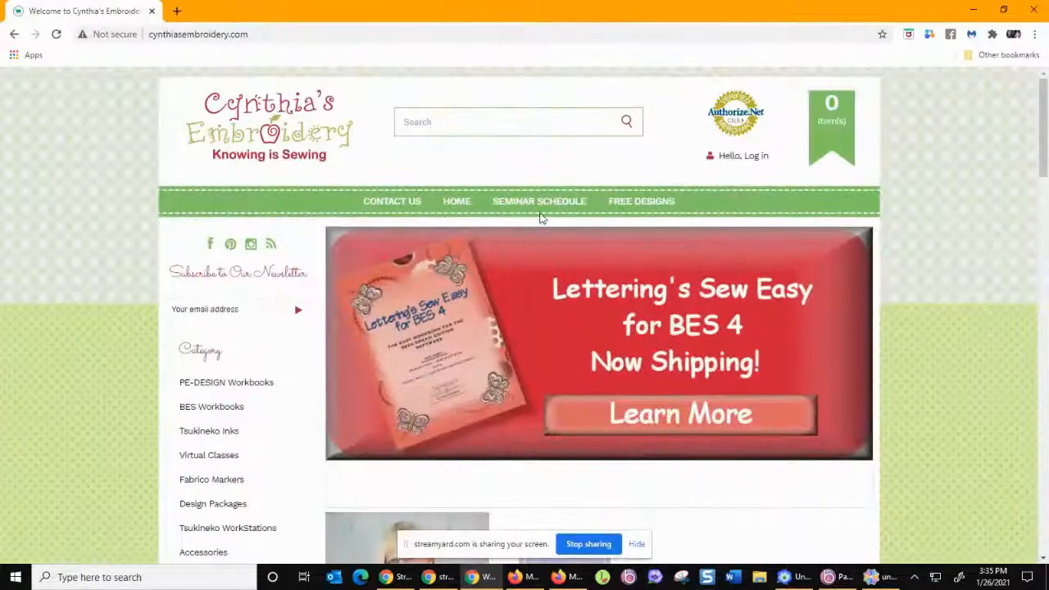
{"action": "left_click", "coordinate": [632, 205]}
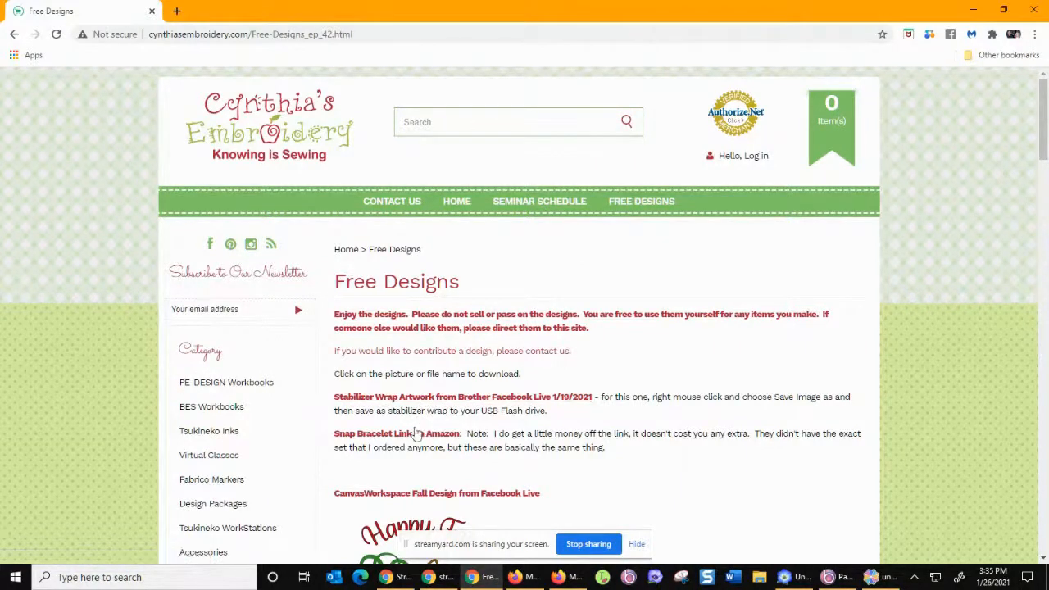
{"action": "scroll", "coordinate": [416, 433], "scroll_direction": "down", "scroll_amount": 1}
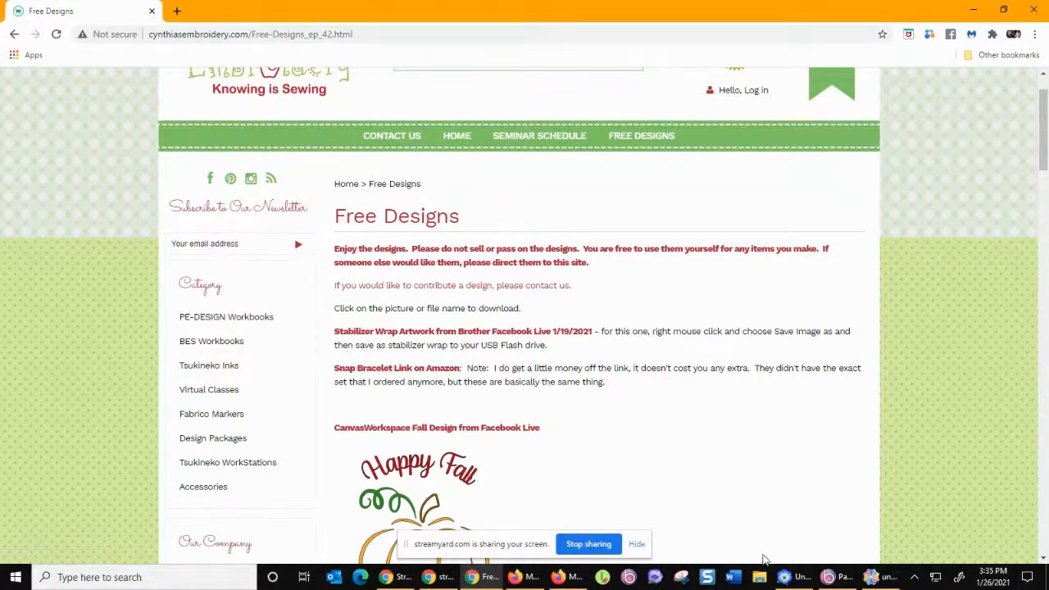
Step: Switch to Brother CanvasWorkspace and load stabilizer wrap.jpg from the Downloads folder for image tracing
{"action": "left_click", "coordinate": [875, 577]}
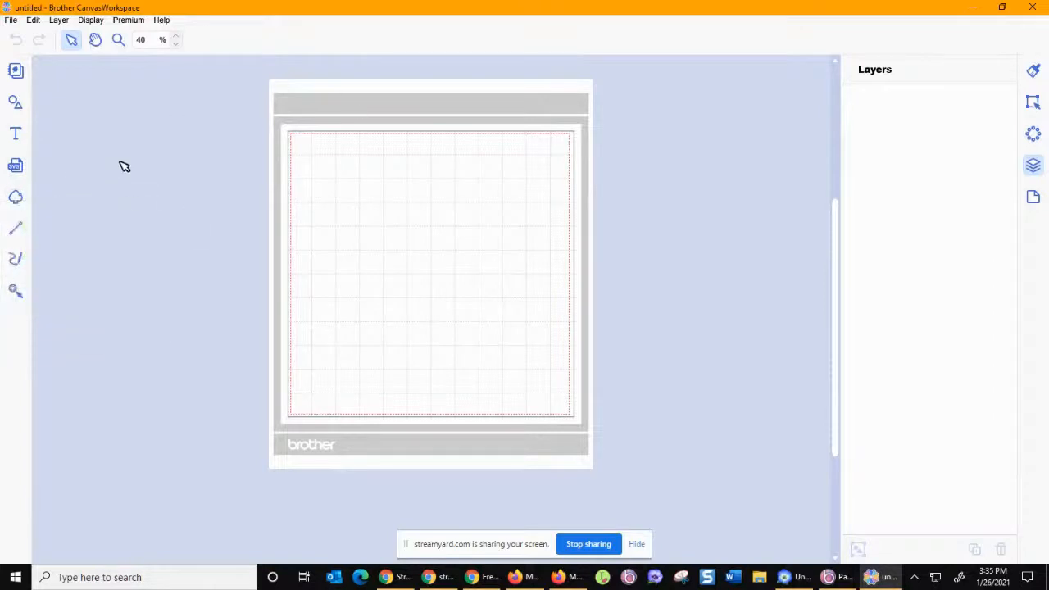
{"action": "left_click", "coordinate": [15, 198]}
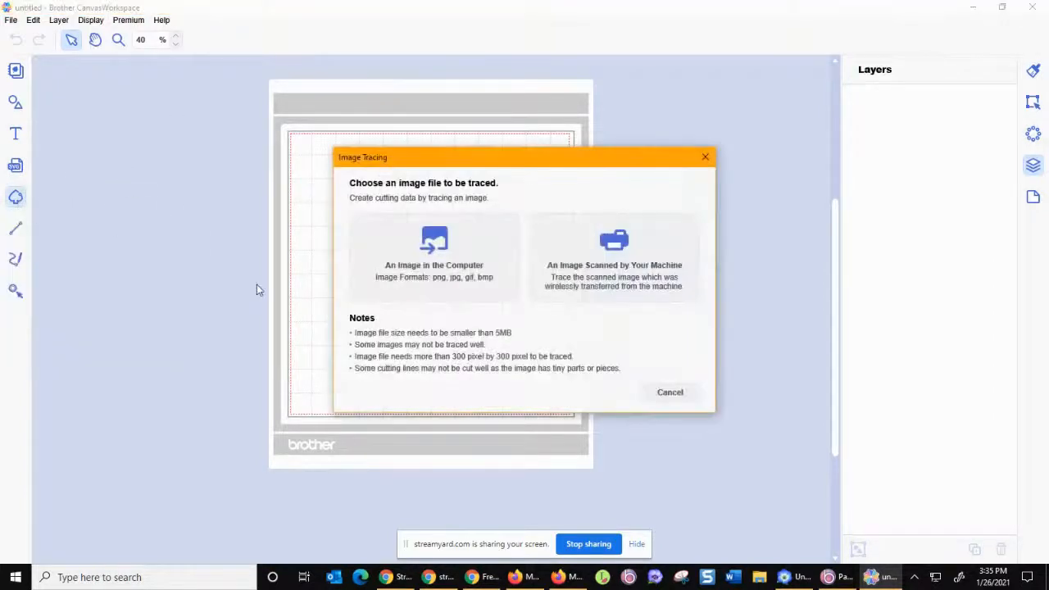
{"action": "left_click", "coordinate": [442, 256]}
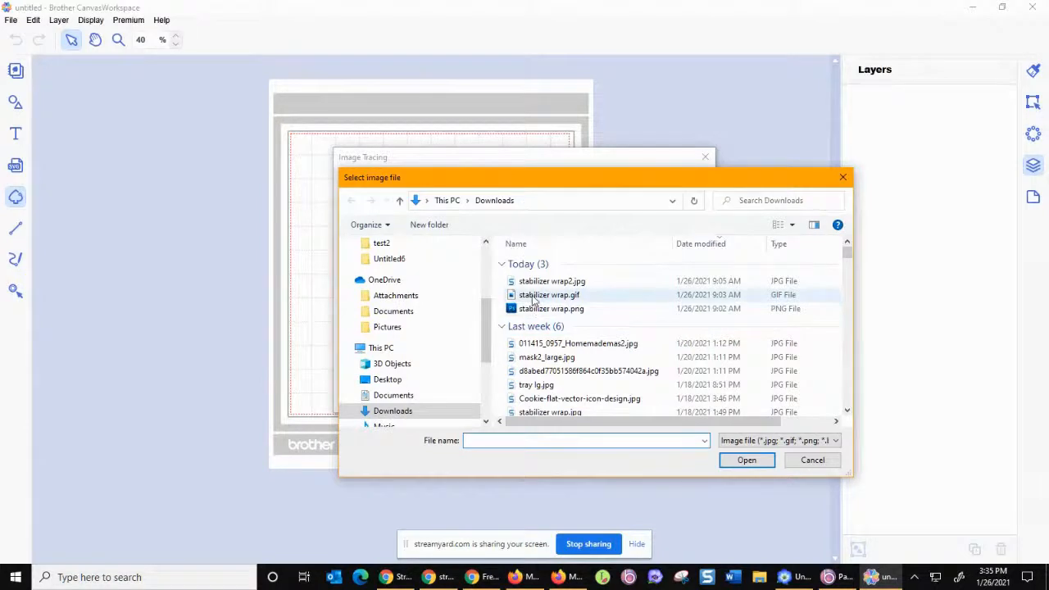
{"action": "scroll", "coordinate": [541, 360], "scroll_direction": "down", "scroll_amount": 1}
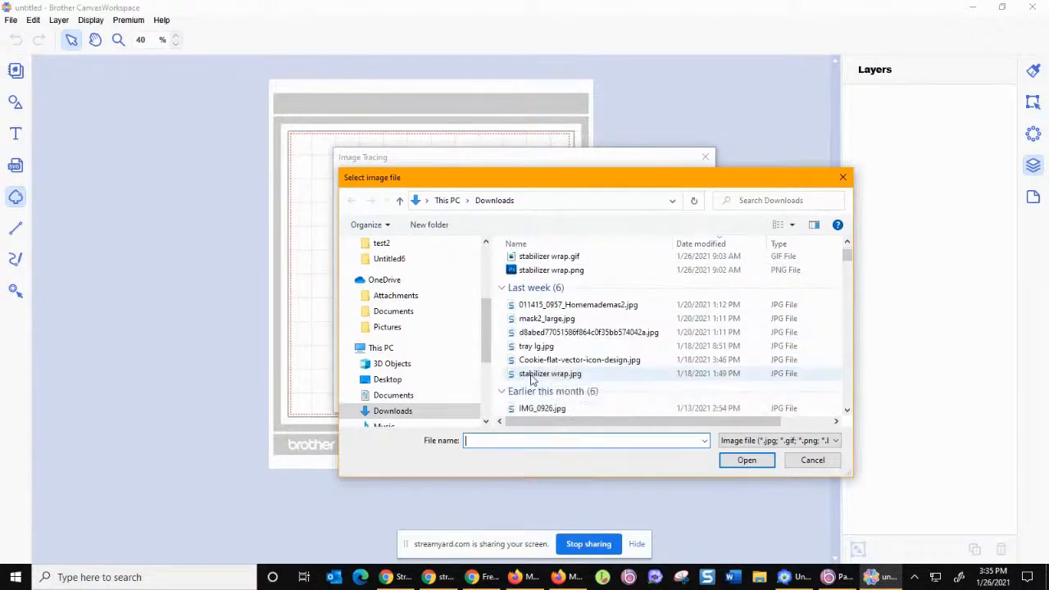
{"action": "left_click", "coordinate": [531, 375]}
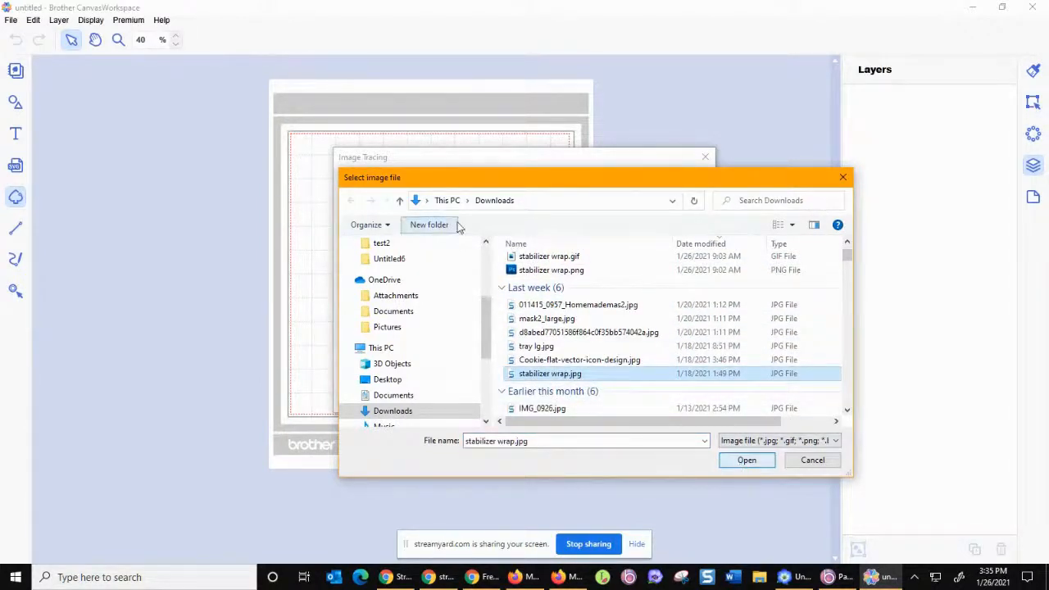
{"action": "scroll", "coordinate": [606, 345], "scroll_direction": "up", "scroll_amount": 1}
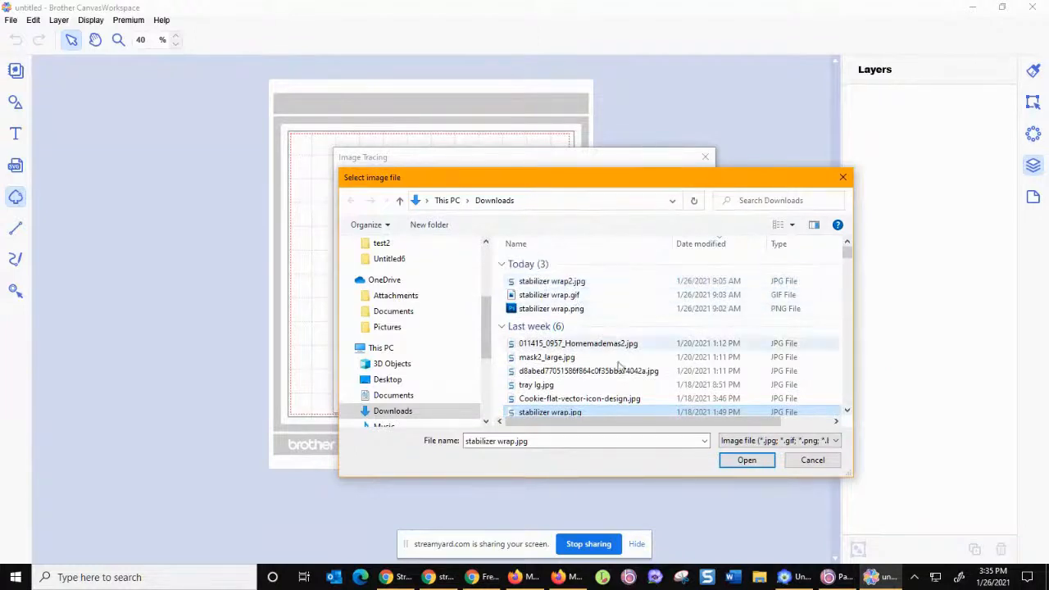
{"action": "left_click", "coordinate": [746, 460]}
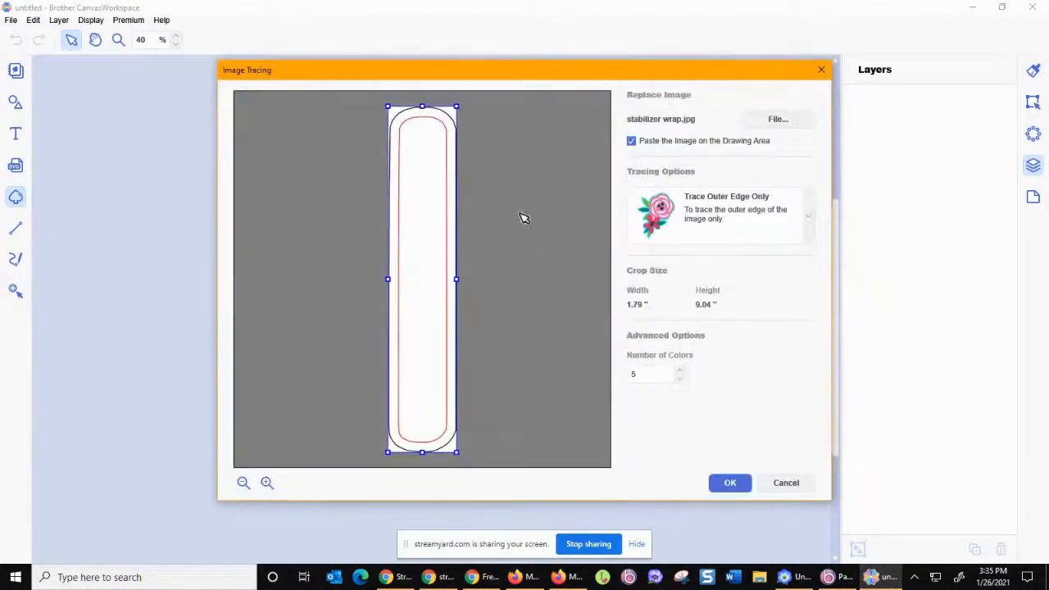
Step: Trace the stabilizer wrap image with Trace Areas by Color, using 2 colors, and place the result on the mat
{"action": "left_click", "coordinate": [701, 234]}
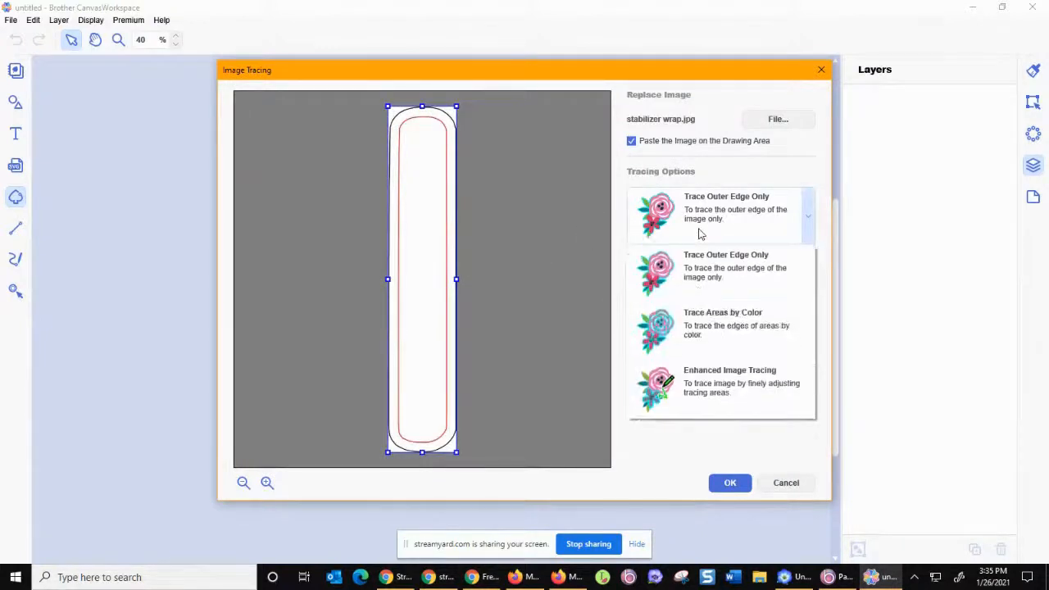
{"action": "left_click", "coordinate": [689, 342]}
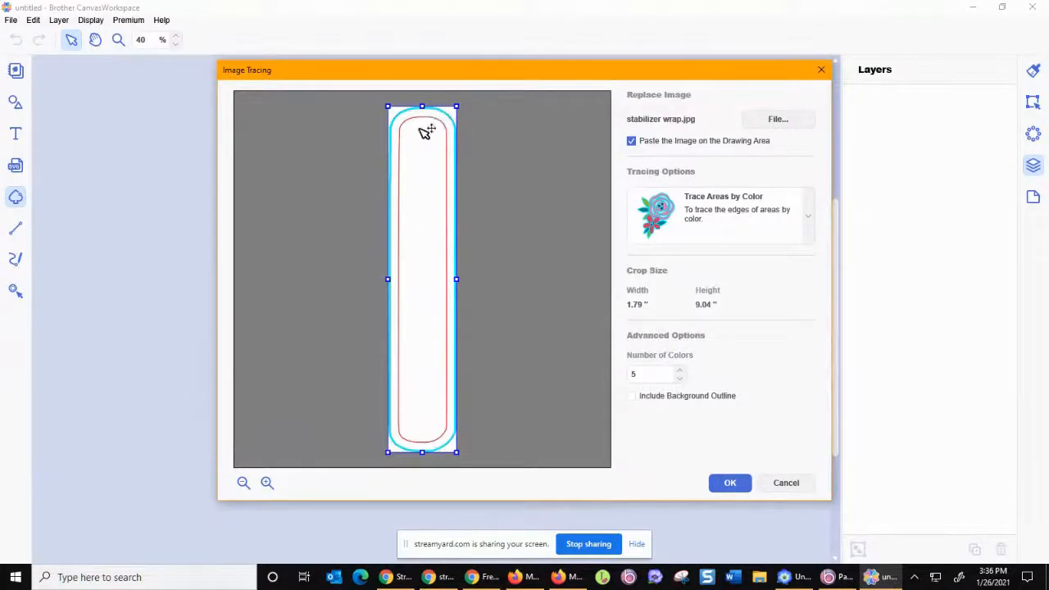
{"action": "left_click", "coordinate": [683, 379]}
{"action": "left_click", "coordinate": [683, 379]}
{"action": "left_click", "coordinate": [684, 380]}
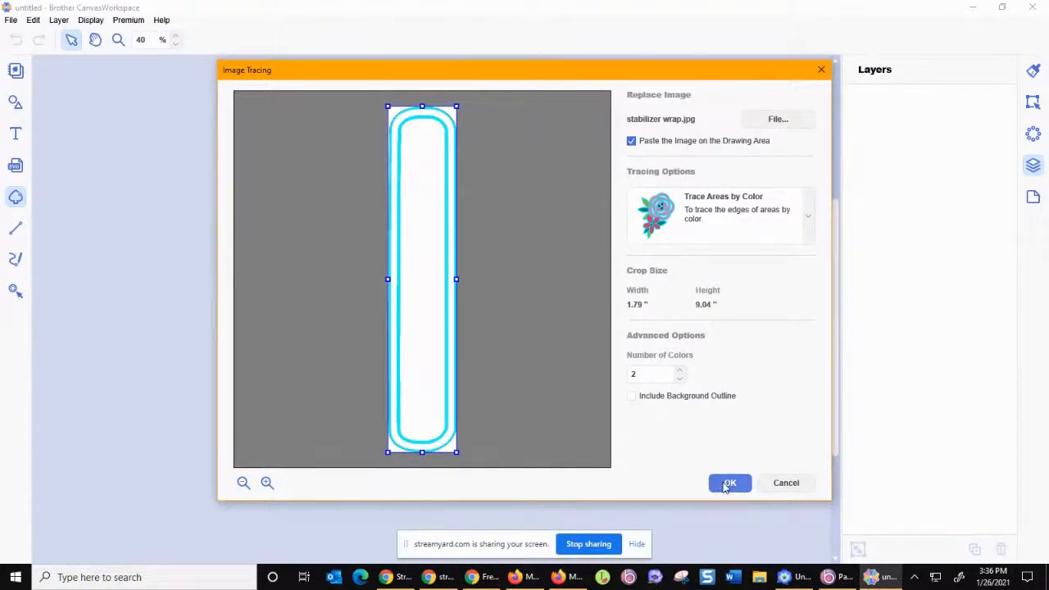
{"action": "left_click", "coordinate": [726, 484]}
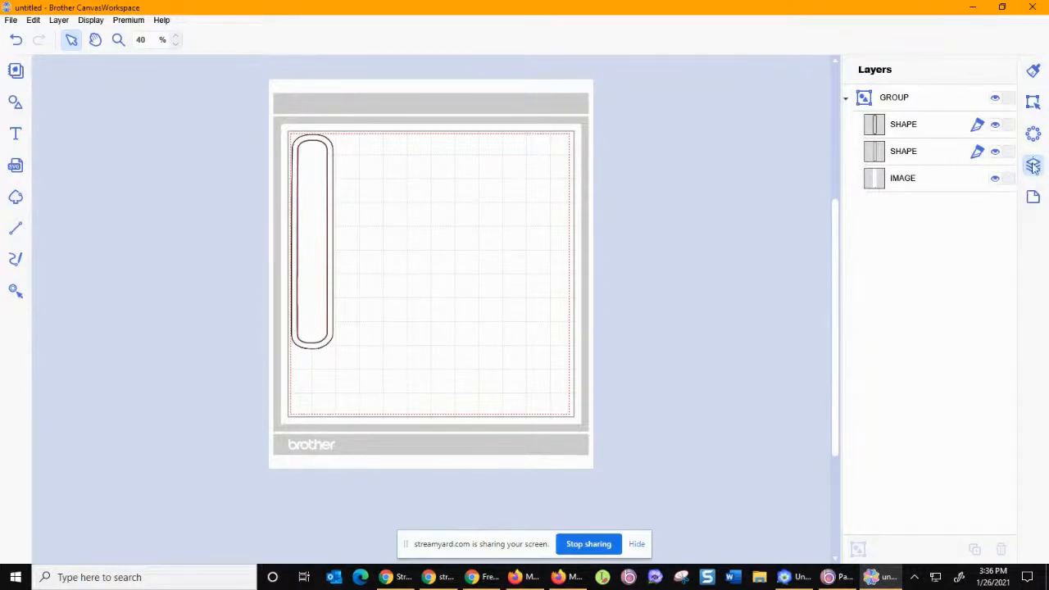
Step: Hide the original image layer within the traced group
{"action": "key", "text": "ctrl"}
{"action": "key", "text": "ctrl"}
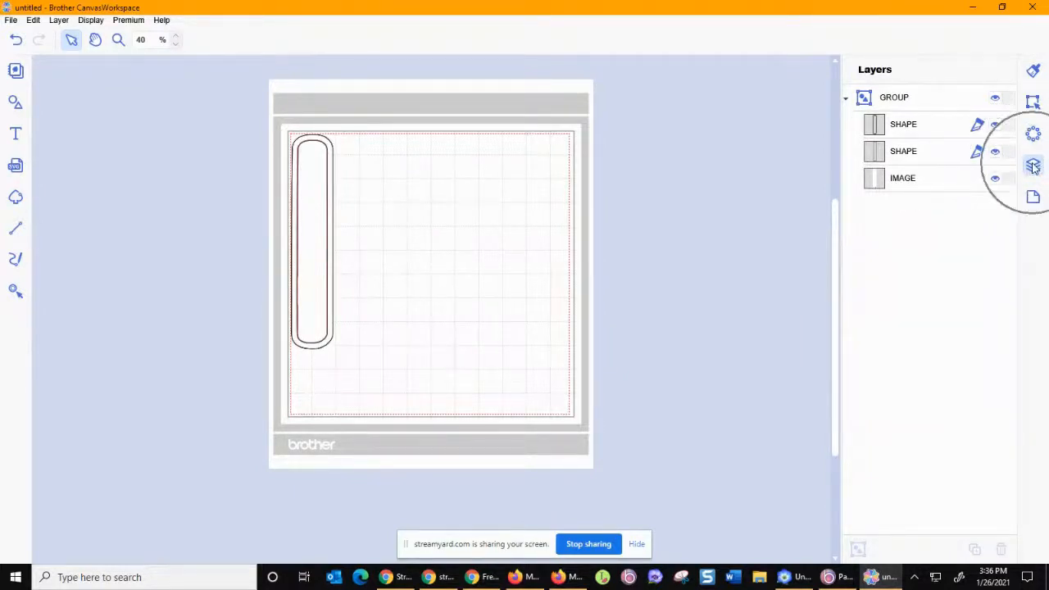
{"action": "left_click", "coordinate": [994, 180]}
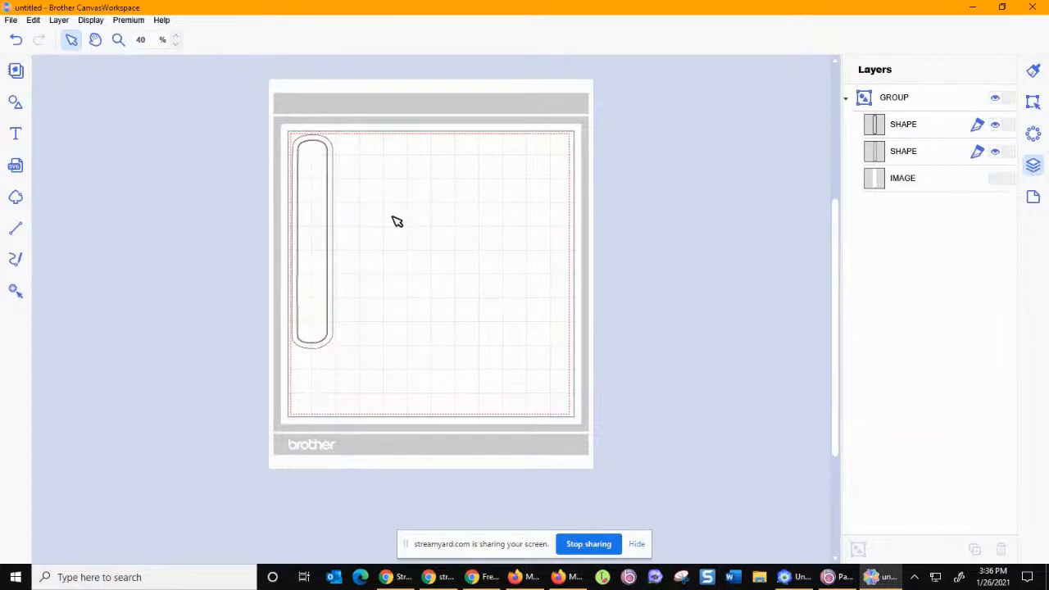
Step: Delete the redundant innermost outline from the traced group, keeping the shape with the outer and inner edges
{"action": "left_click", "coordinate": [118, 39]}
{"action": "left_click_drag", "start_coordinate": [286, 128], "coordinate": [356, 371]}
{"action": "left_click_drag", "start_coordinate": [300, 125], "coordinate": [405, 482]}
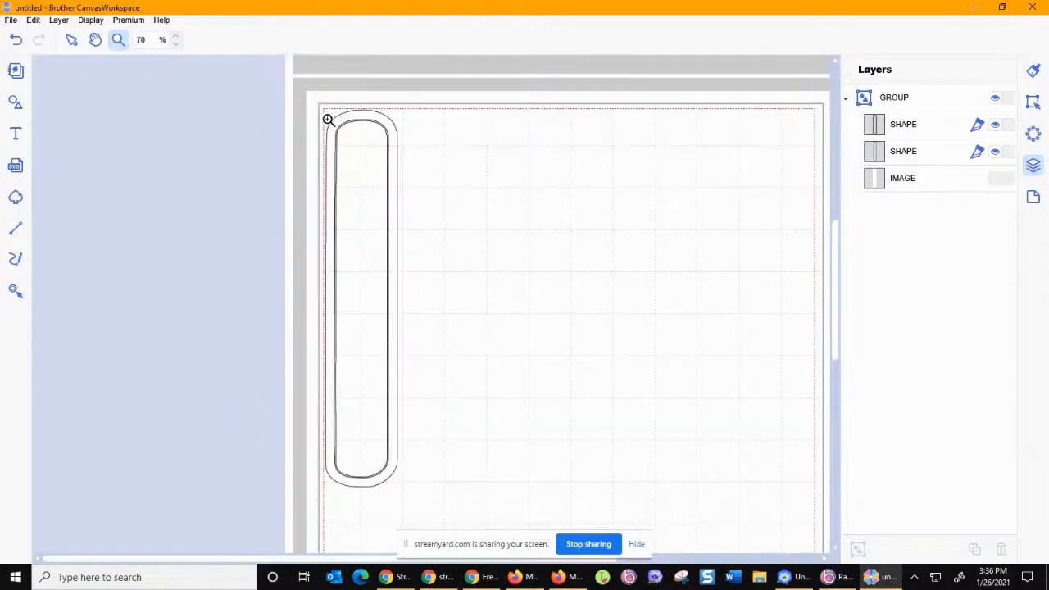
{"action": "left_click_drag", "start_coordinate": [328, 117], "coordinate": [443, 295]}
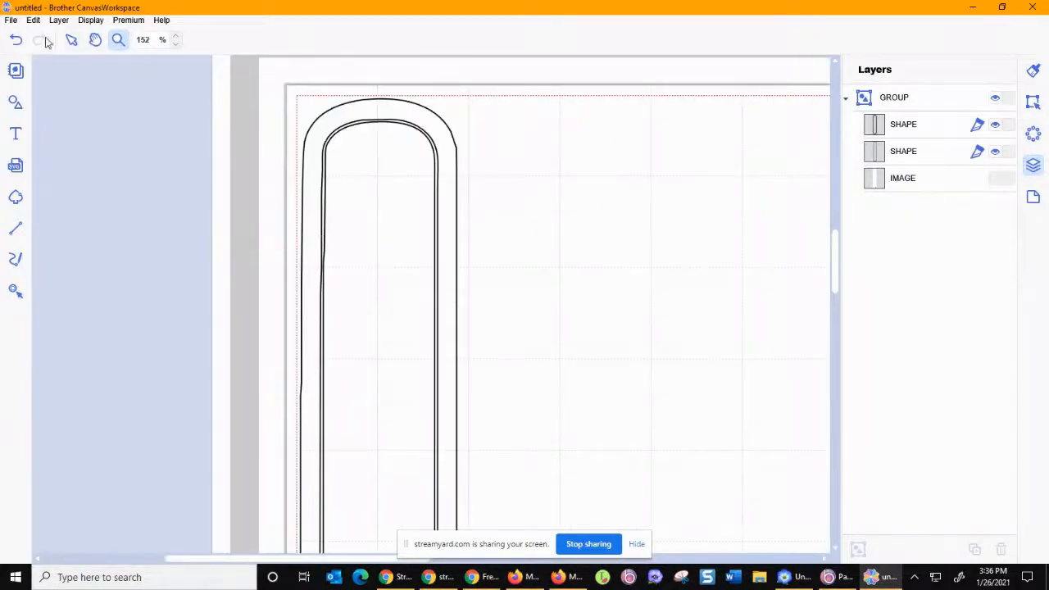
{"action": "left_click", "coordinate": [72, 40]}
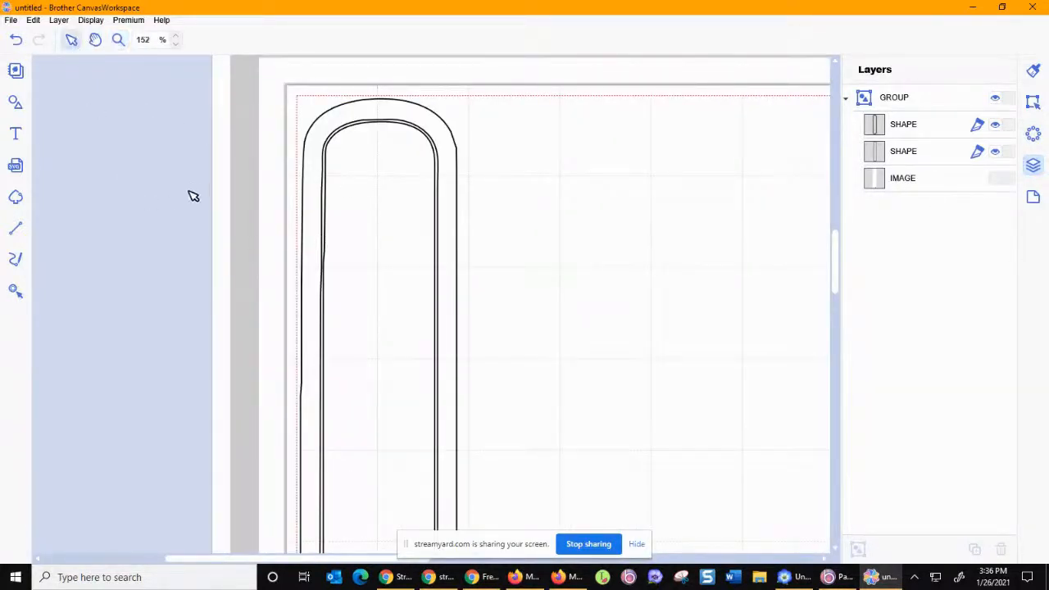
{"action": "left_click", "coordinate": [344, 137]}
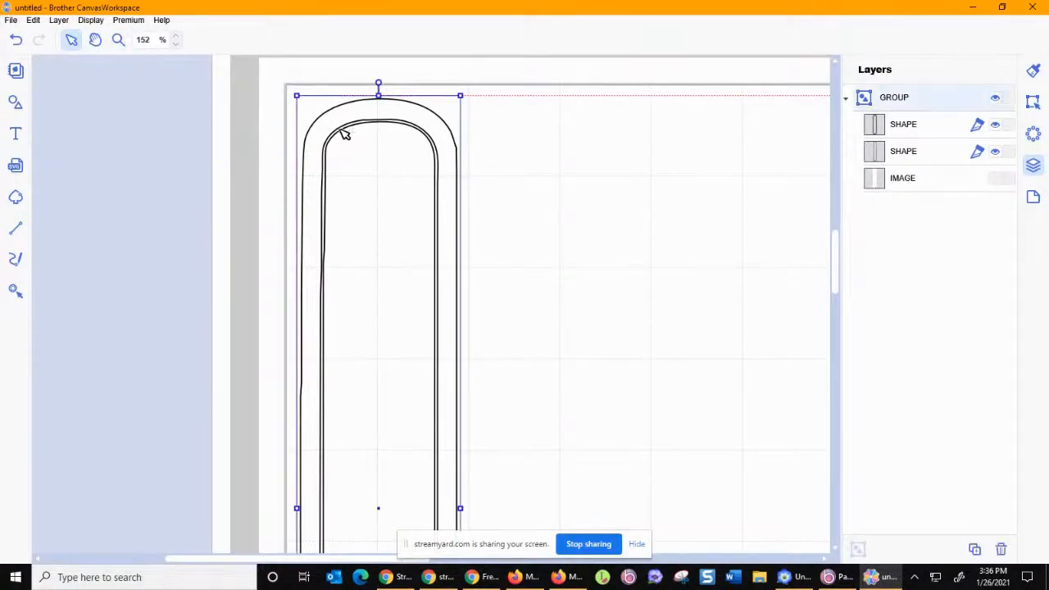
{"action": "left_click", "coordinate": [341, 131]}
{"action": "left_click", "coordinate": [881, 157]}
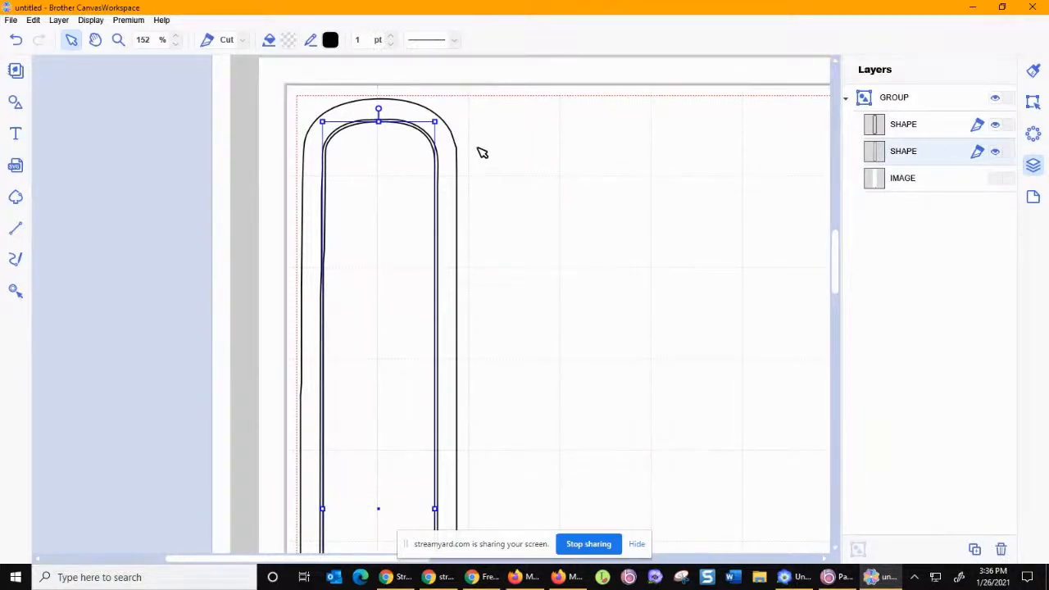
{"action": "key", "text": "Delete"}
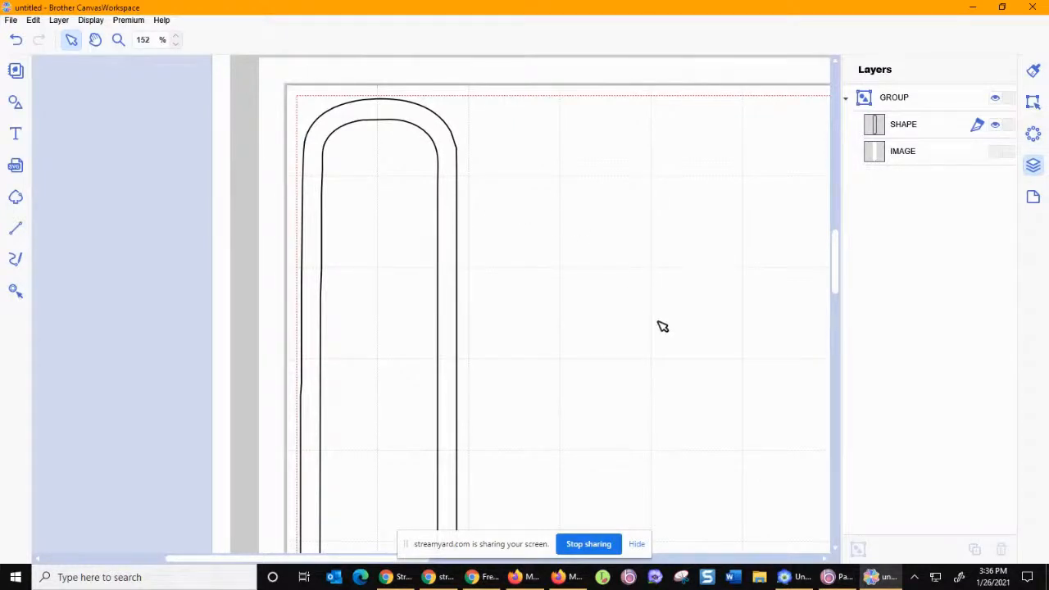
{"action": "scroll", "coordinate": [574, 238], "scroll_direction": "down", "scroll_amount": 10}
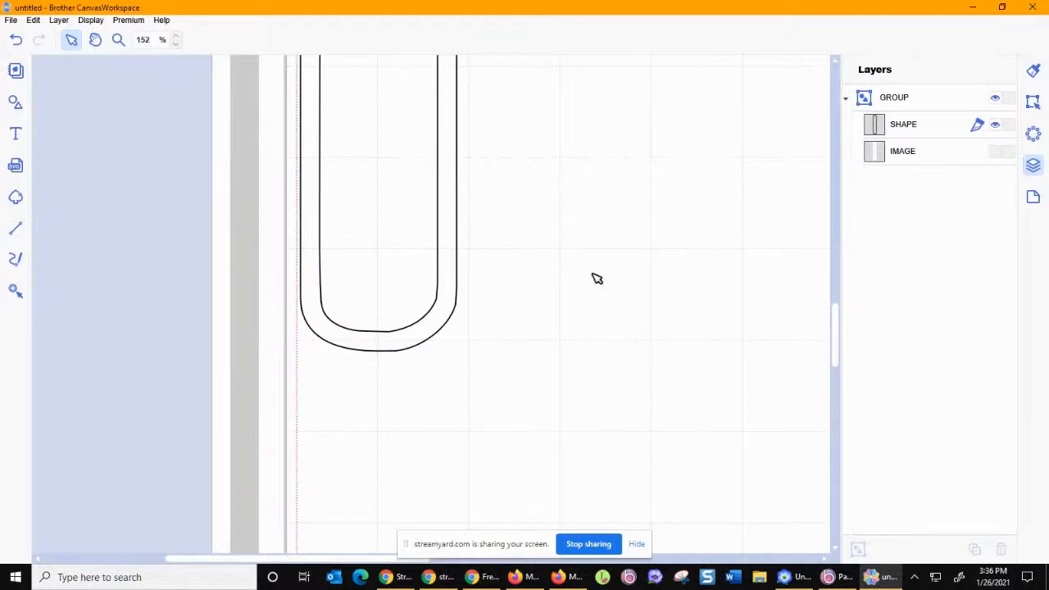
{"action": "scroll", "coordinate": [597, 281], "scroll_direction": "up", "scroll_amount": 10}
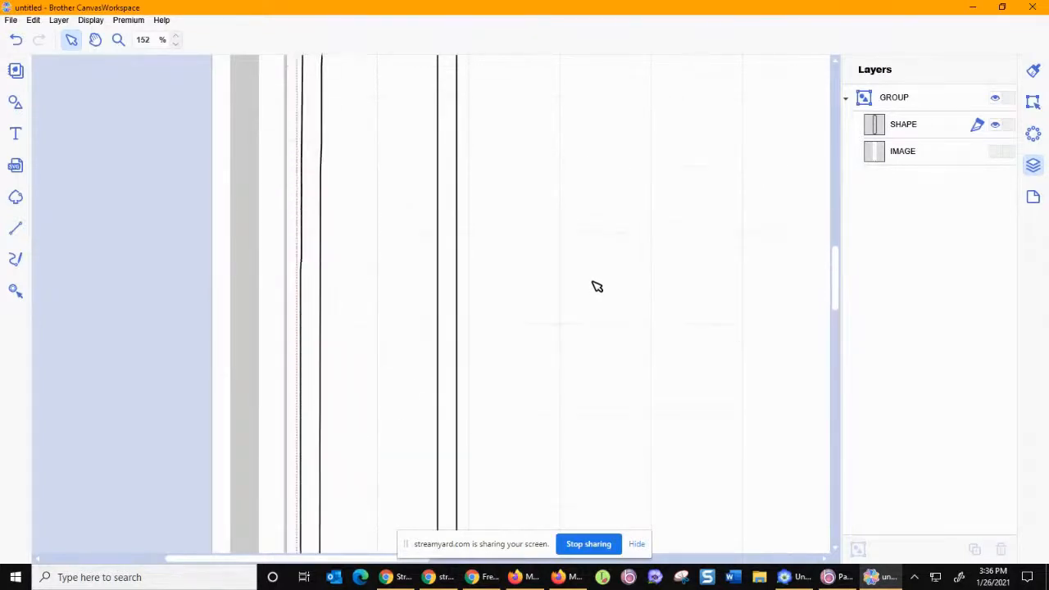
Step: Select the traced wrap outline and show its position and size settings
{"action": "left_click", "coordinate": [1032, 101]}
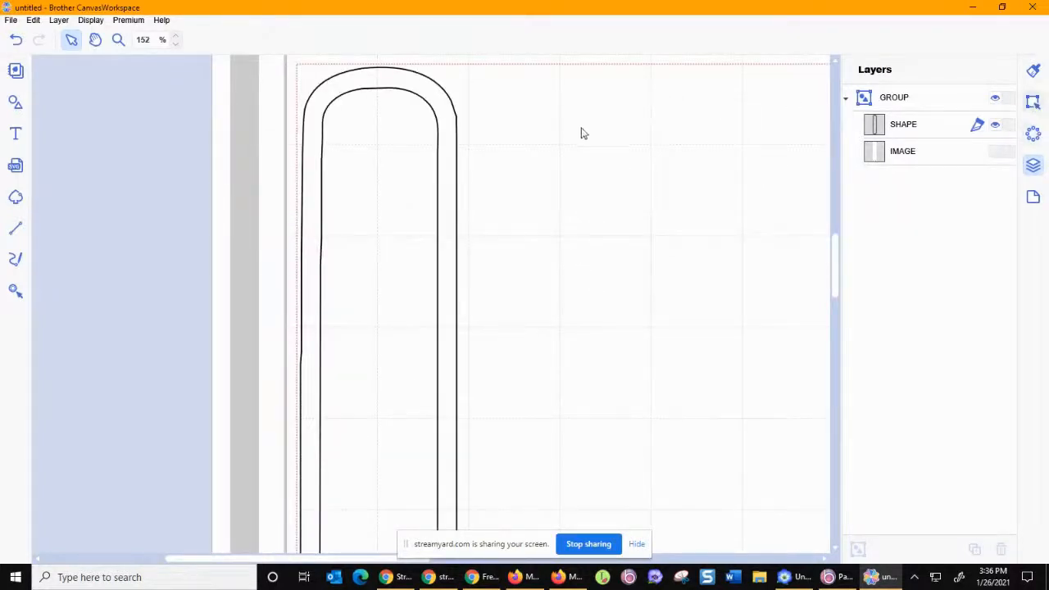
{"action": "left_click", "coordinate": [424, 78]}
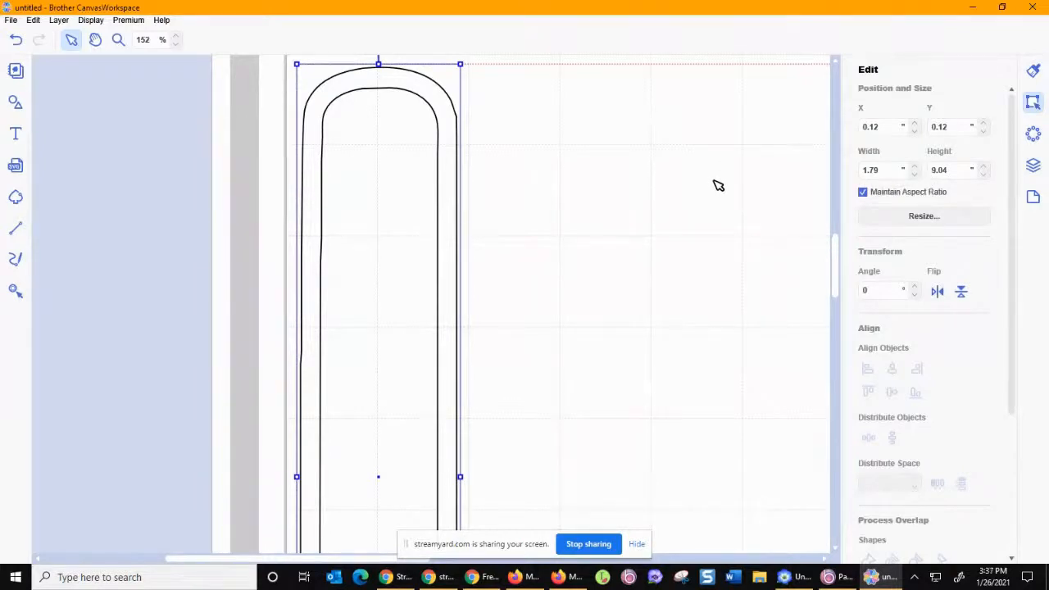
{"action": "left_click", "coordinate": [635, 545]}
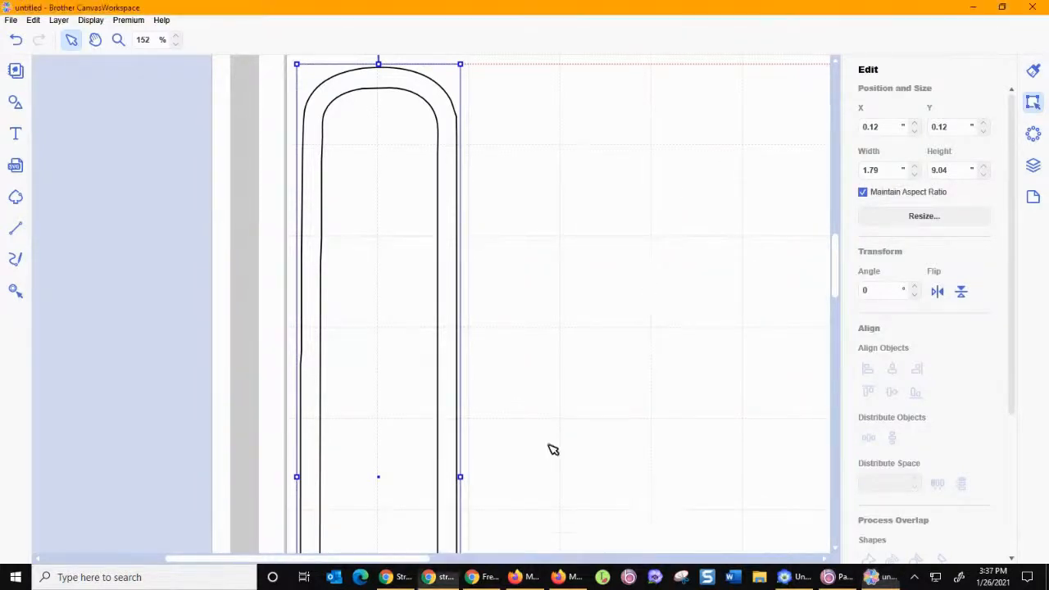
{"action": "left_click", "coordinate": [11, 20]}
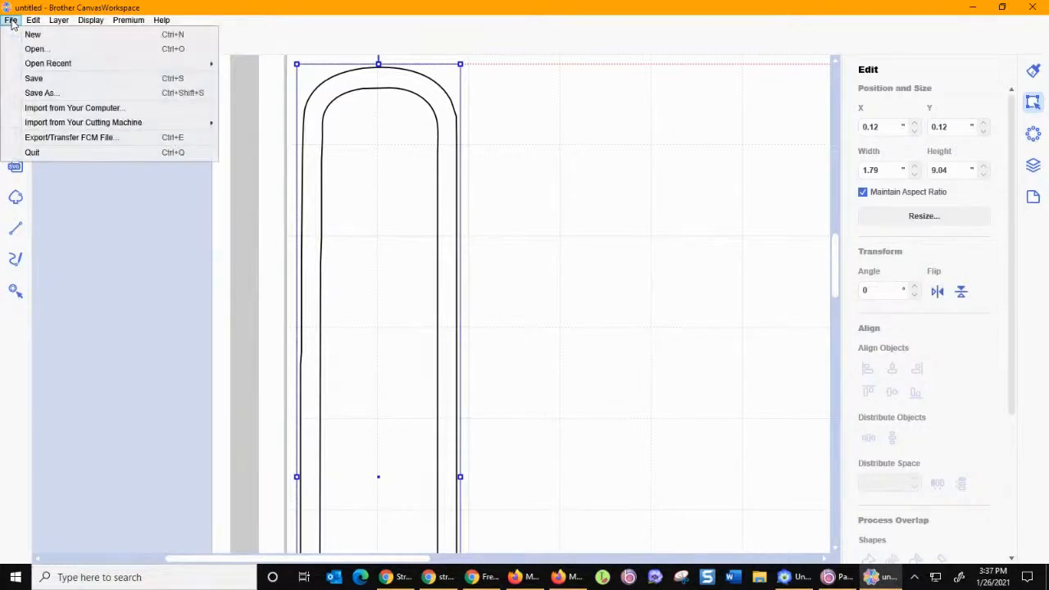
{"action": "left_click", "coordinate": [42, 141]}
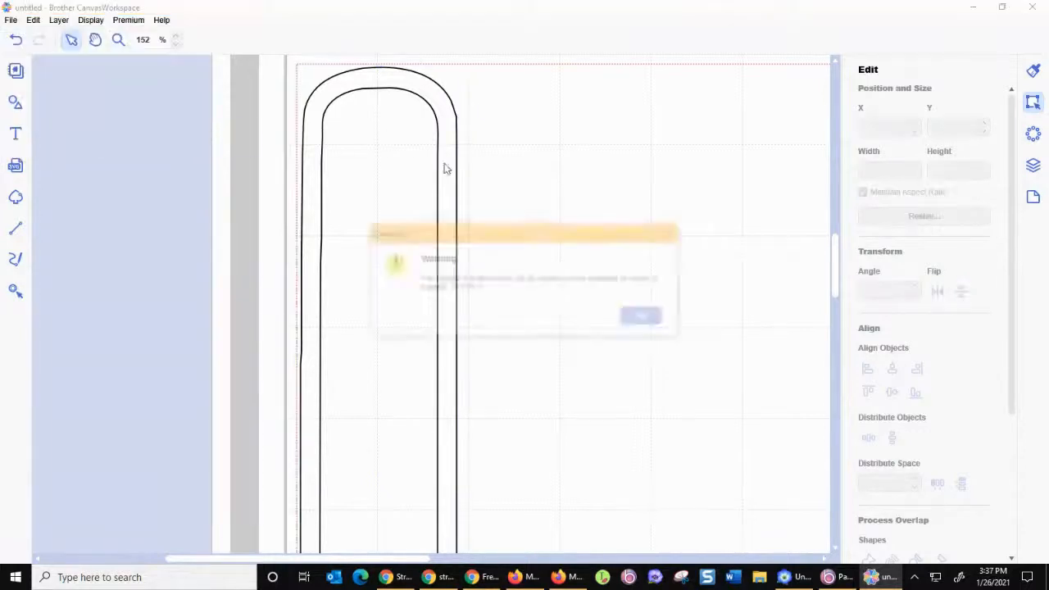
{"action": "left_click", "coordinate": [645, 319]}
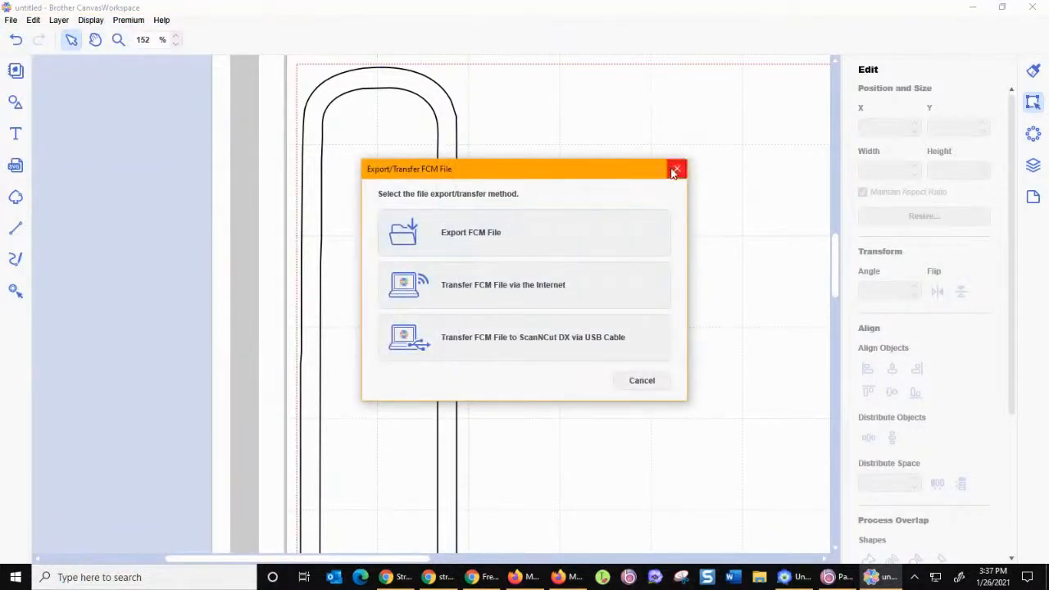
{"action": "left_click", "coordinate": [675, 170]}
Step: Export the traced outlines as the FCM file stabilizer wrap.fcm in Downloads, replacing the existing file
{"action": "left_click", "coordinate": [12, 20]}
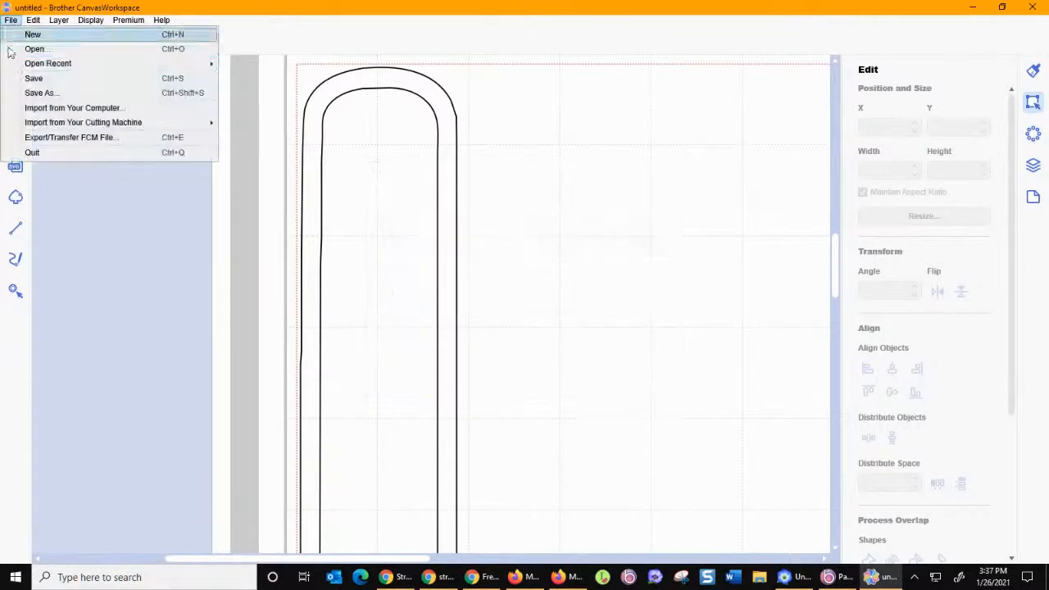
{"action": "left_click", "coordinate": [42, 137]}
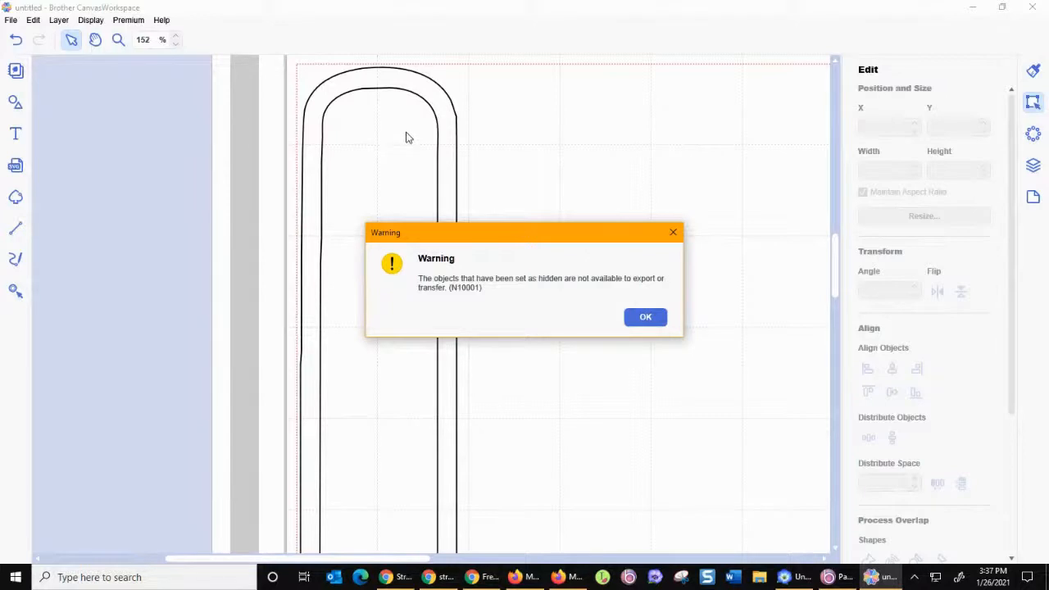
{"action": "left_click", "coordinate": [646, 318]}
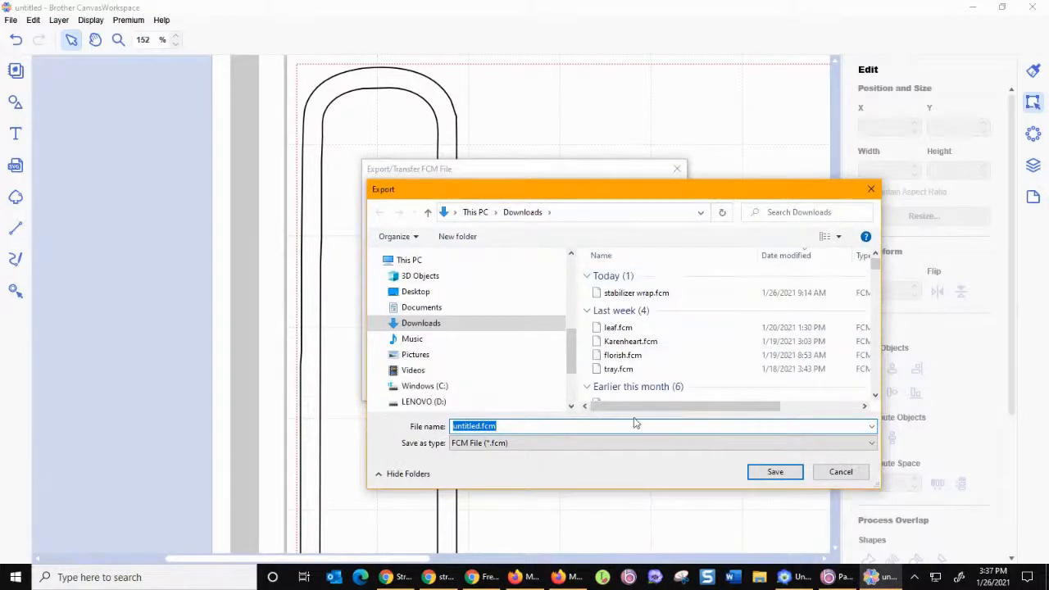
{"action": "left_click", "coordinate": [628, 293]}
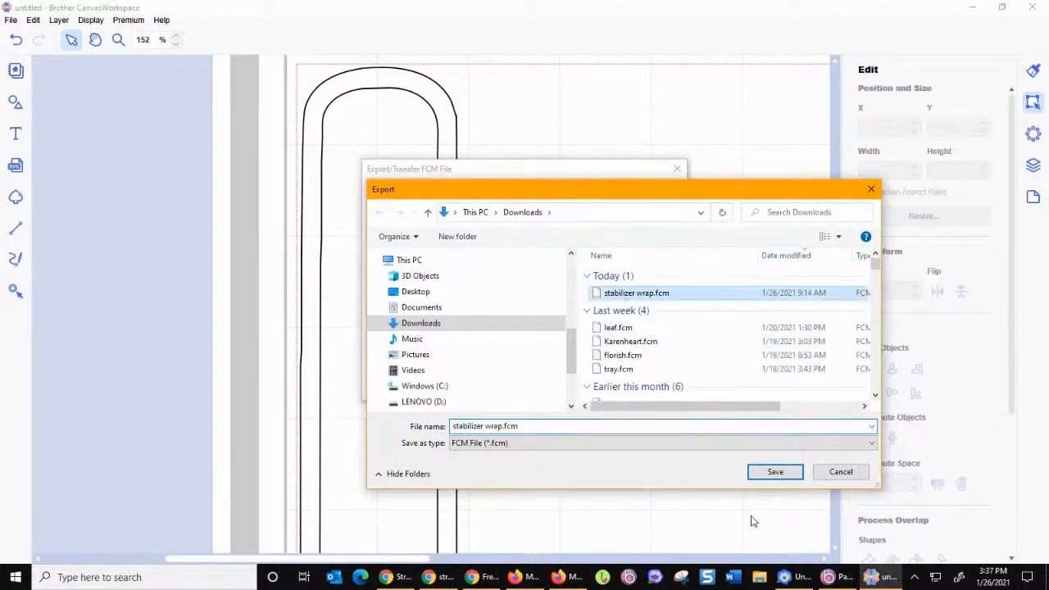
{"action": "left_click", "coordinate": [780, 479]}
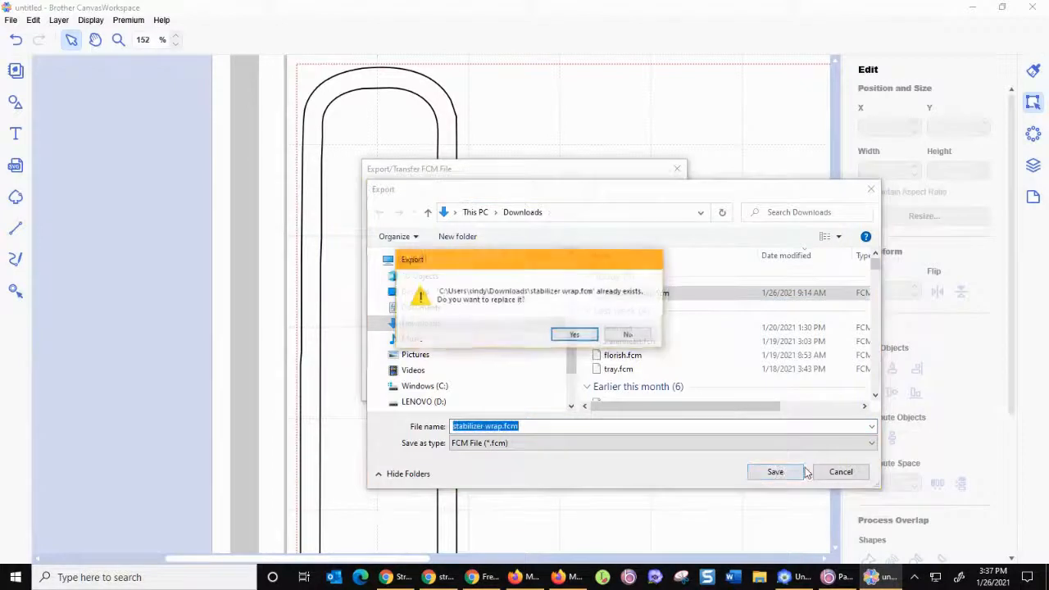
{"action": "left_click", "coordinate": [567, 337]}
{"action": "left_click", "coordinate": [563, 343]}
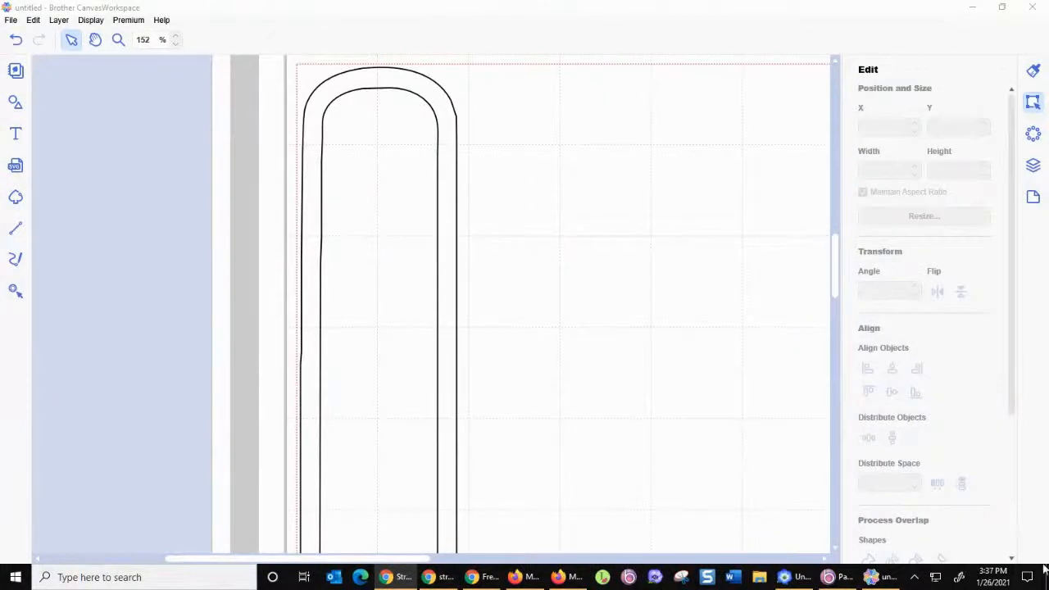
Step: Switch to Pacesetter BES4 with its empty Untitled5 design and show the Home tools
{"action": "left_click", "coordinate": [830, 578]}
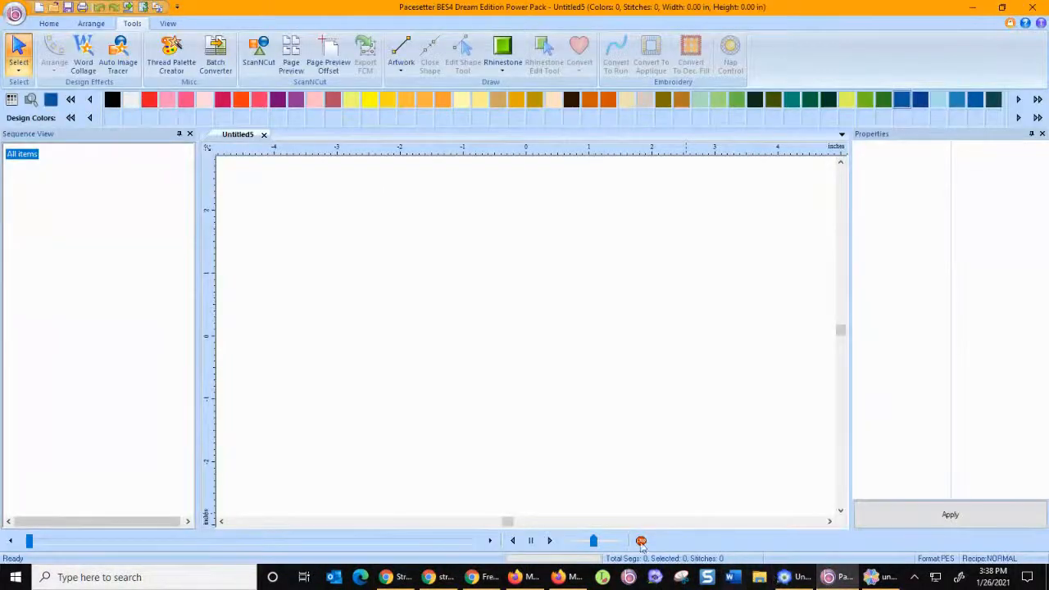
{"action": "left_click", "coordinate": [48, 23]}
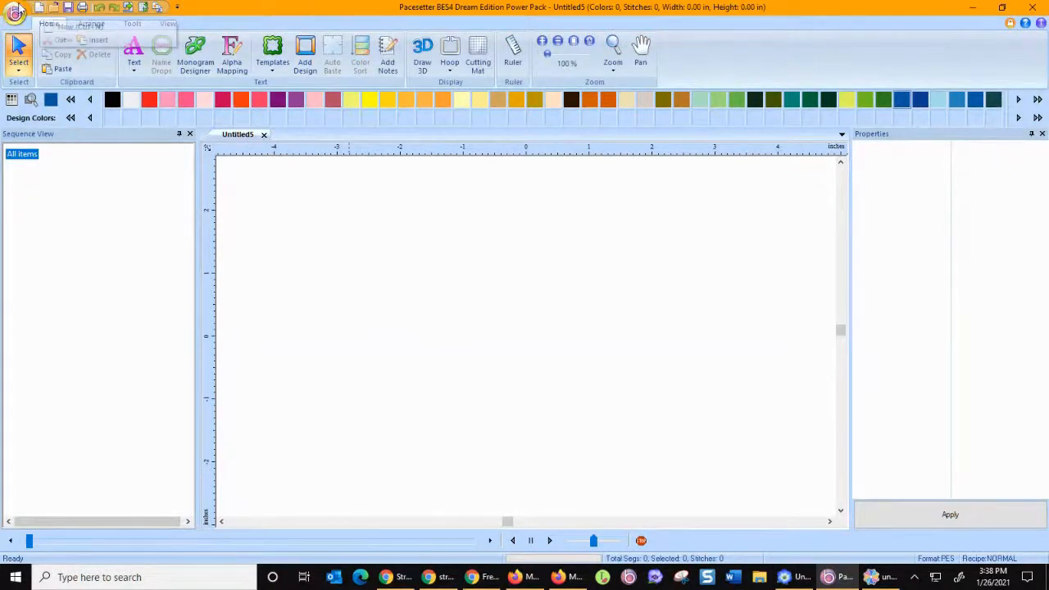
{"action": "left_click", "coordinate": [15, 13]}
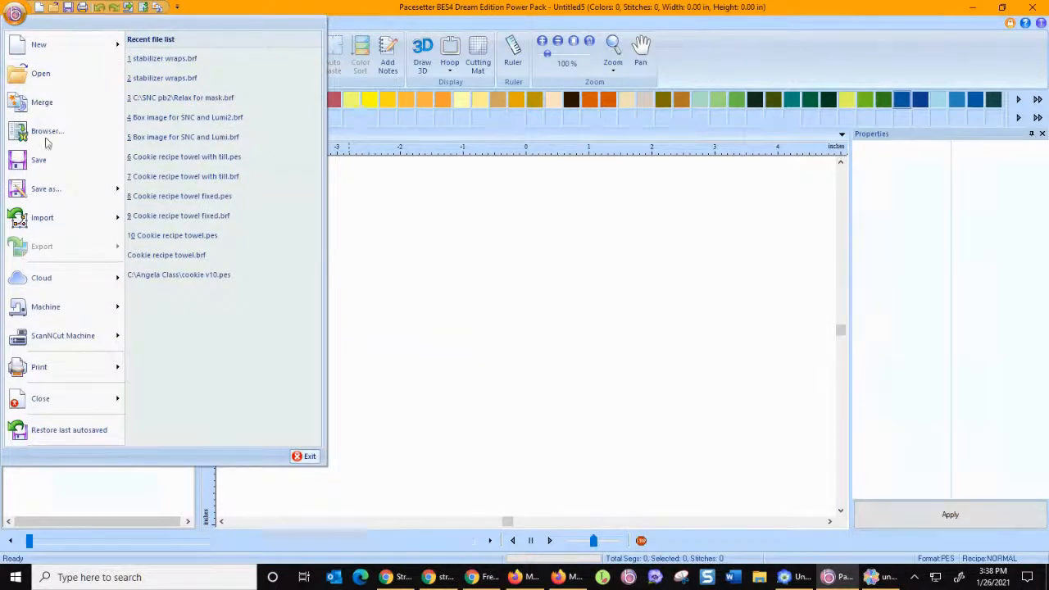
{"action": "mouse_move", "coordinate": [70, 221]}
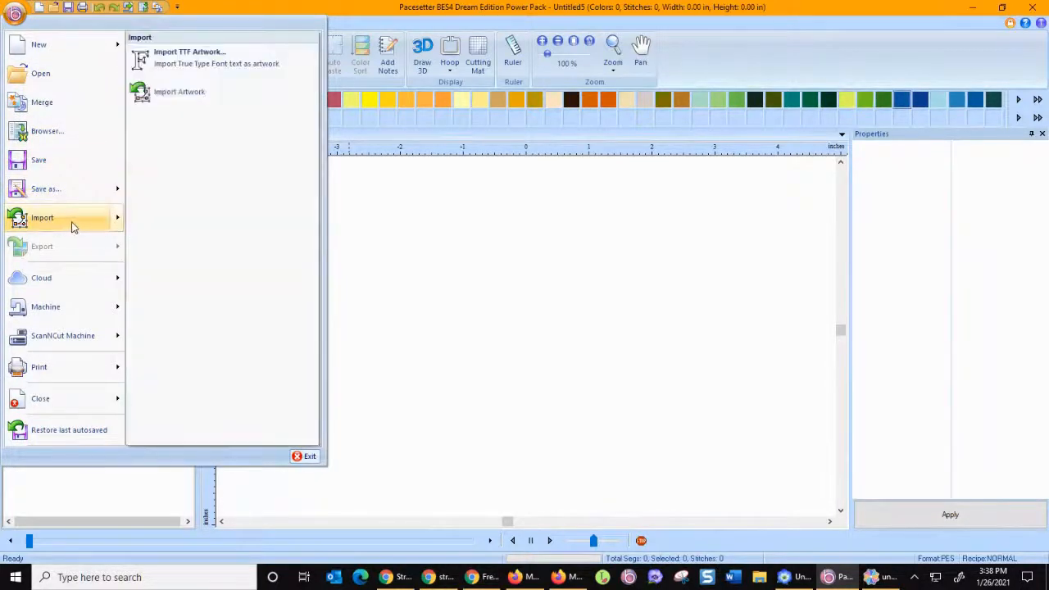
{"action": "left_click", "coordinate": [236, 62]}
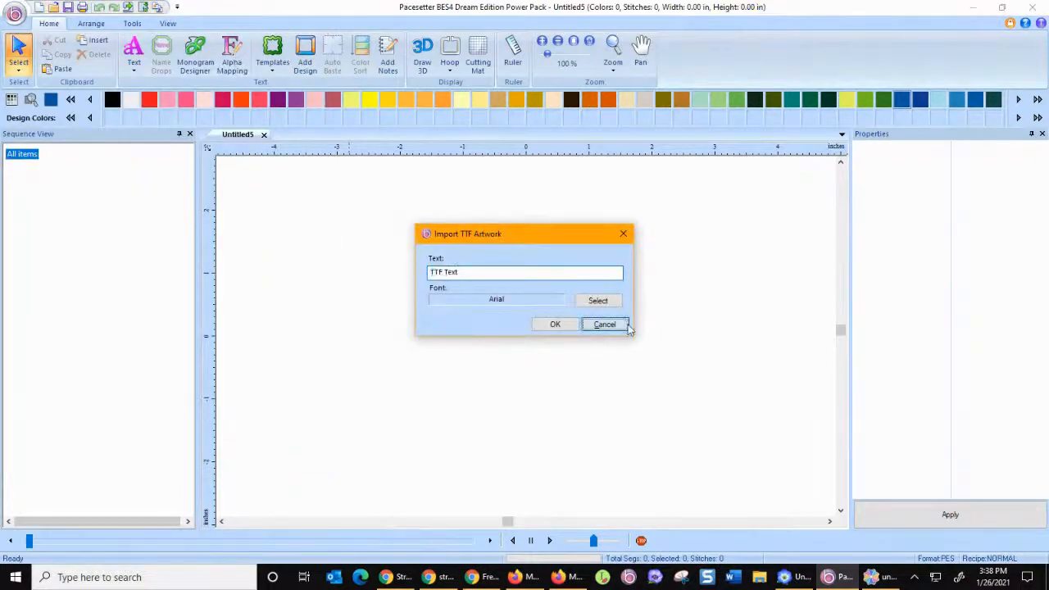
{"action": "left_click", "coordinate": [602, 323]}
Step: Import stabilizer wrap.fcm from the Downloads folder as artwork into the empty design
{"action": "left_click", "coordinate": [15, 15]}
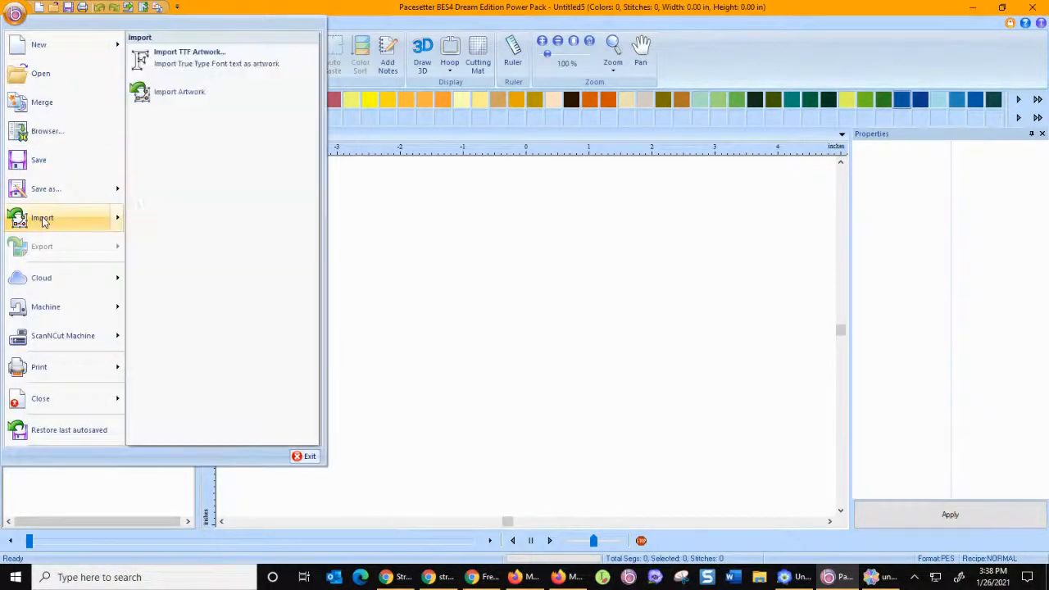
{"action": "left_click", "coordinate": [194, 92]}
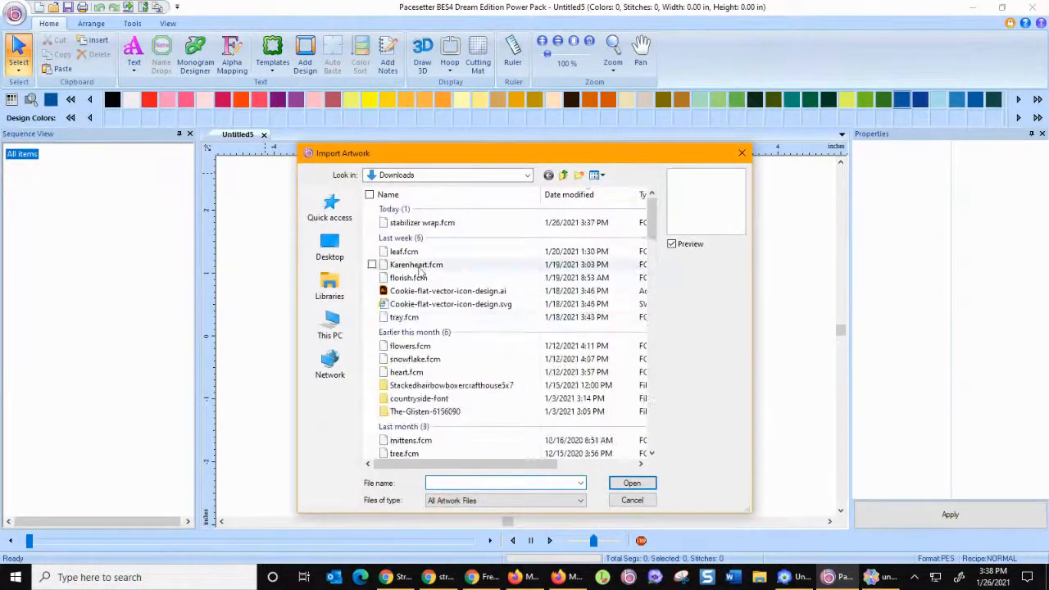
{"action": "left_click", "coordinate": [467, 228]}
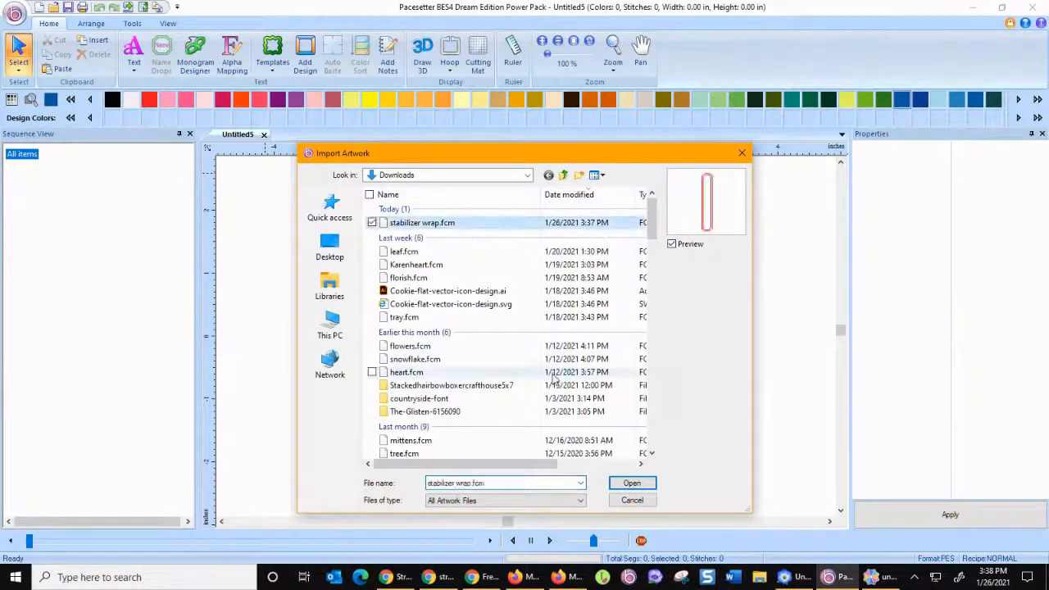
{"action": "left_click", "coordinate": [632, 484]}
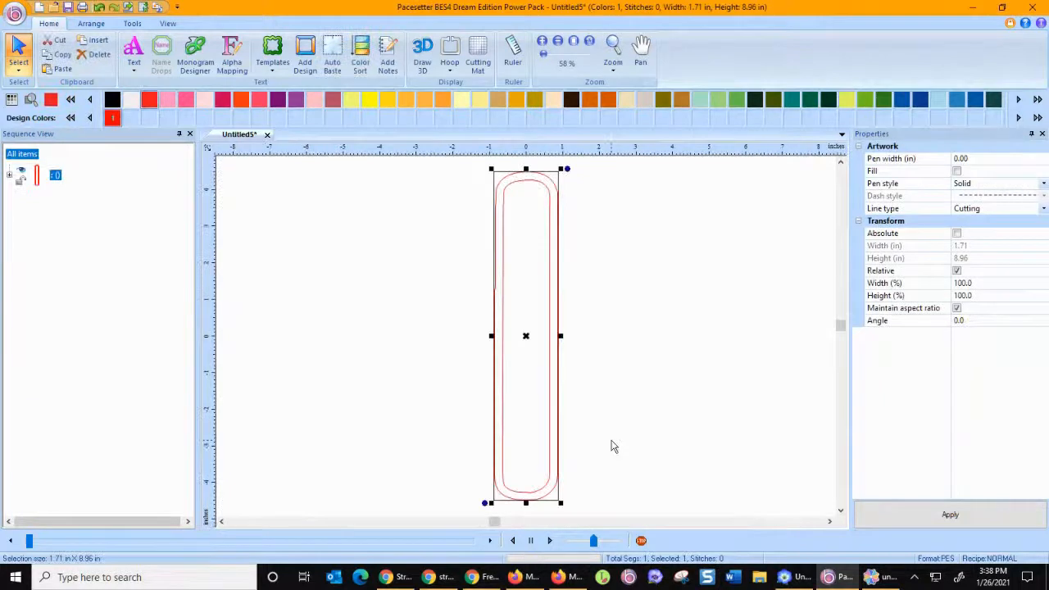
Step: Break the imported artwork apart into separate outlines and select each in turn to tell the outer from the inner
{"action": "left_click", "coordinate": [10, 174]}
{"action": "left_click", "coordinate": [77, 195]}
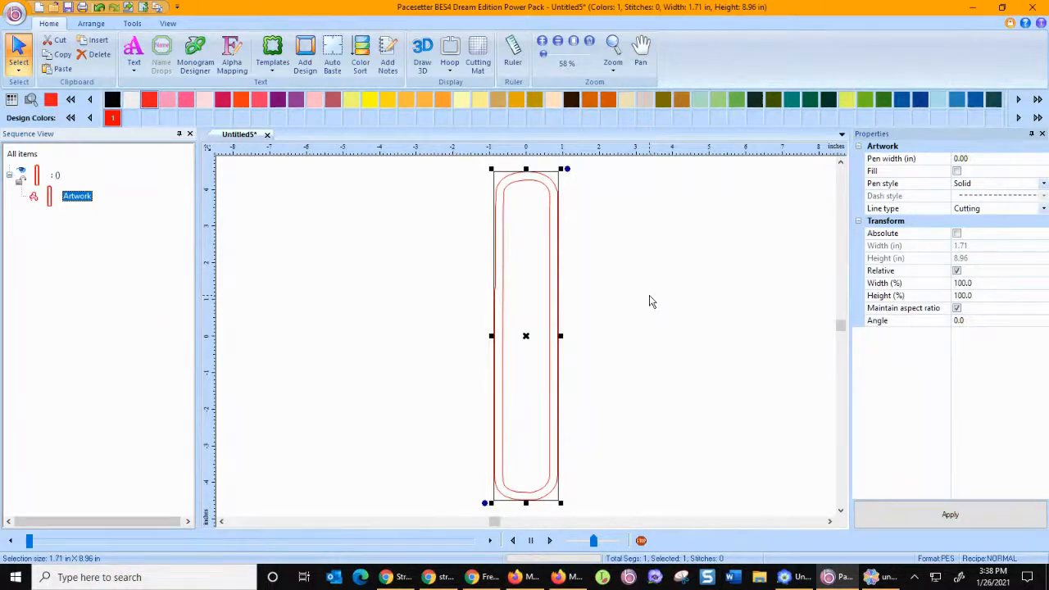
{"action": "left_click", "coordinate": [91, 23]}
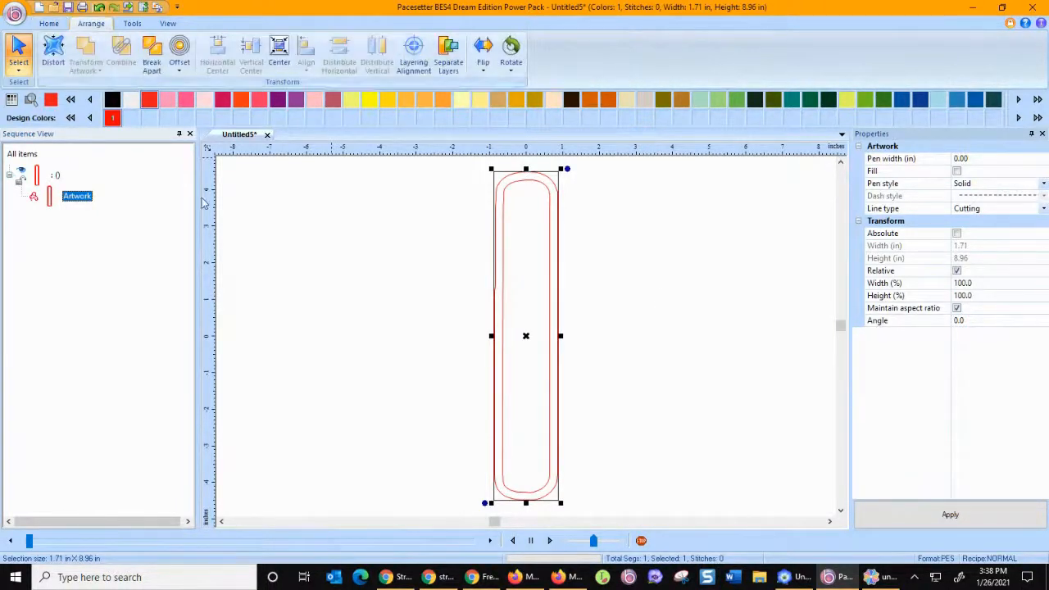
{"action": "left_click", "coordinate": [156, 56]}
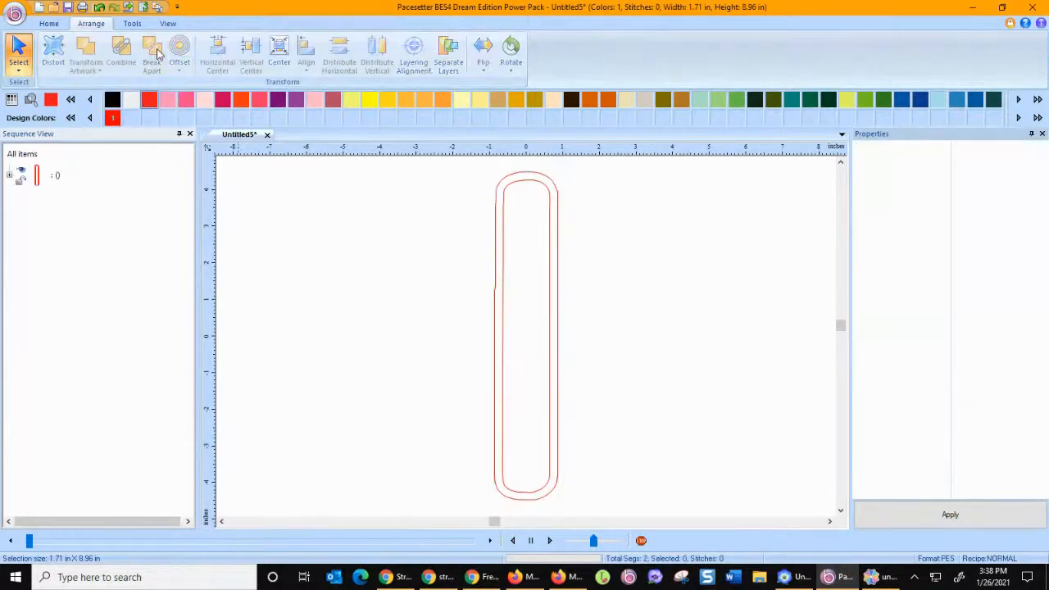
{"action": "left_click", "coordinate": [46, 198]}
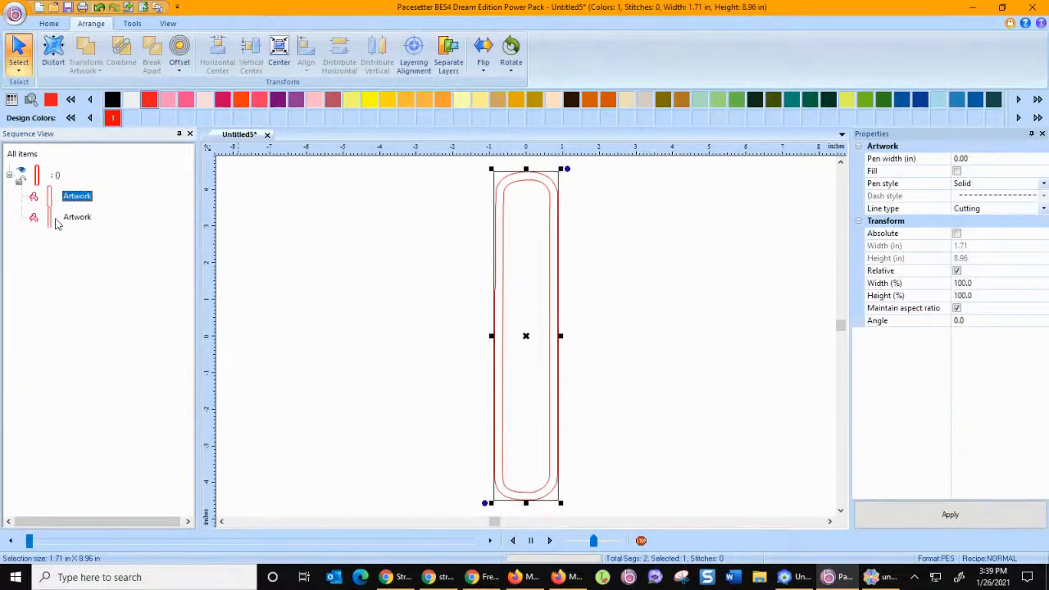
{"action": "left_click", "coordinate": [56, 217]}
{"action": "left_click", "coordinate": [65, 194]}
{"action": "left_click", "coordinate": [63, 216]}
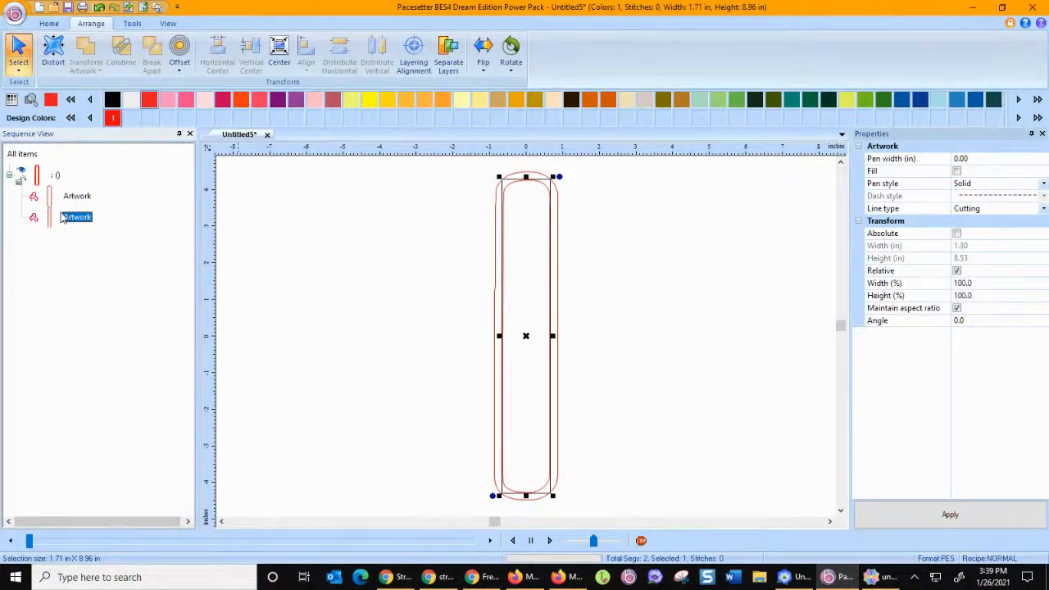
Step: Convert the outer outline to a satin appliqué and set its stitch width to 4 mm
{"action": "left_click", "coordinate": [72, 199]}
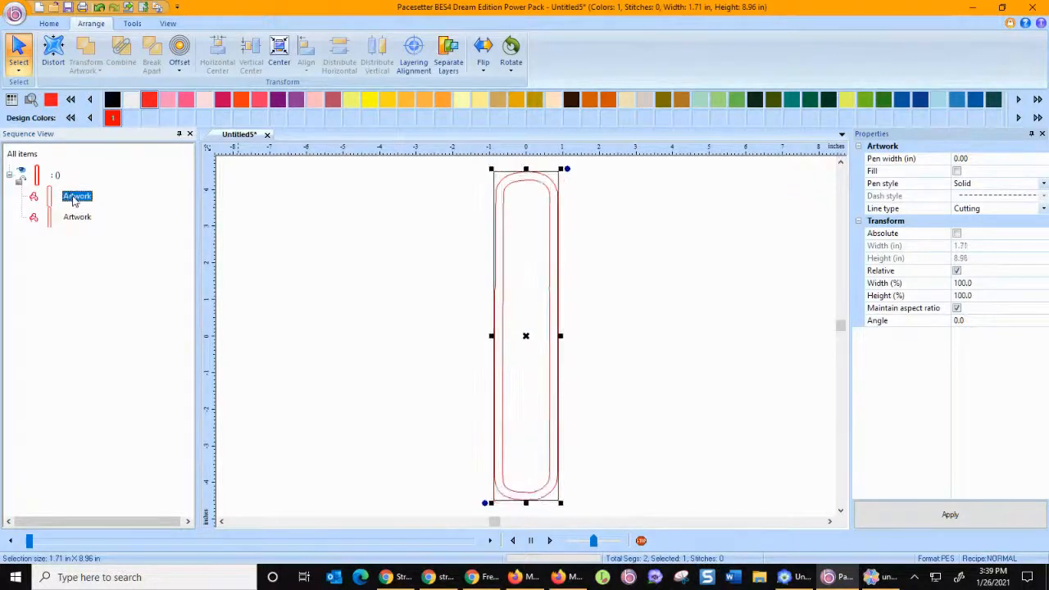
{"action": "left_click", "coordinate": [132, 24]}
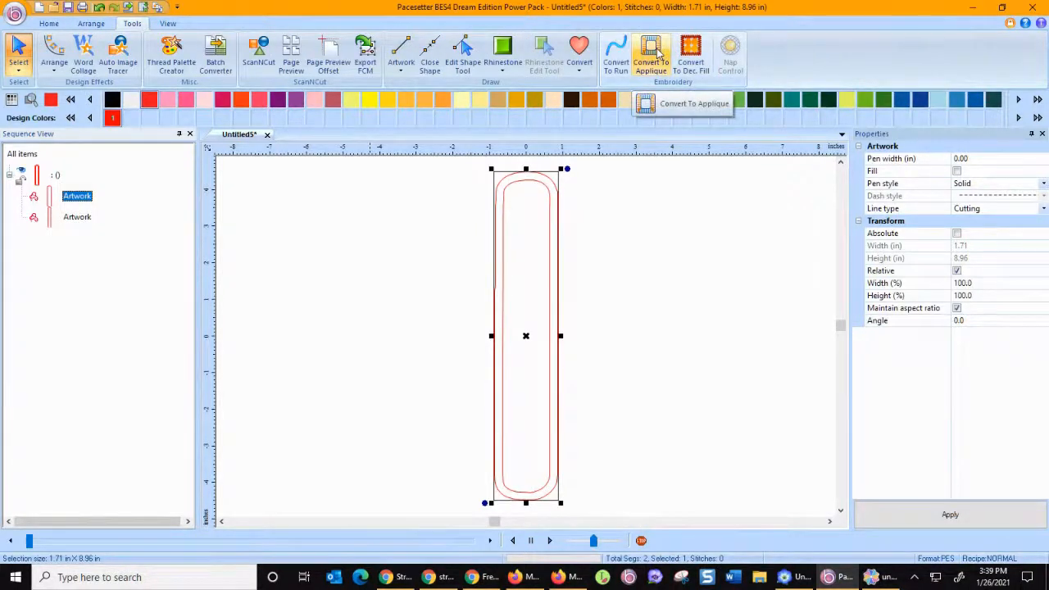
{"action": "left_click", "coordinate": [658, 53]}
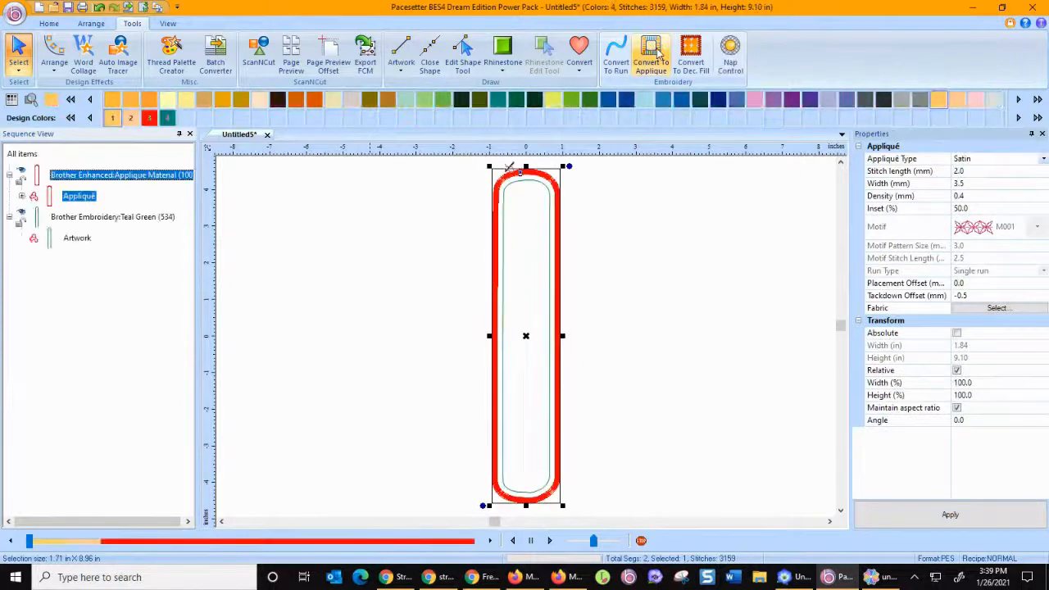
{"action": "left_click", "coordinate": [976, 187]}
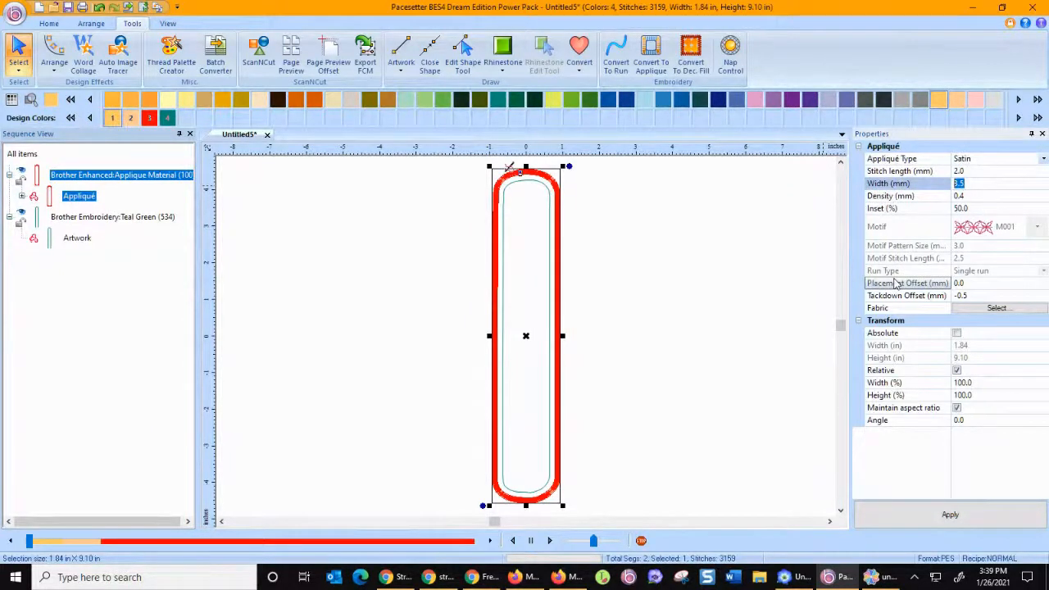
{"action": "type", "text": "4"}
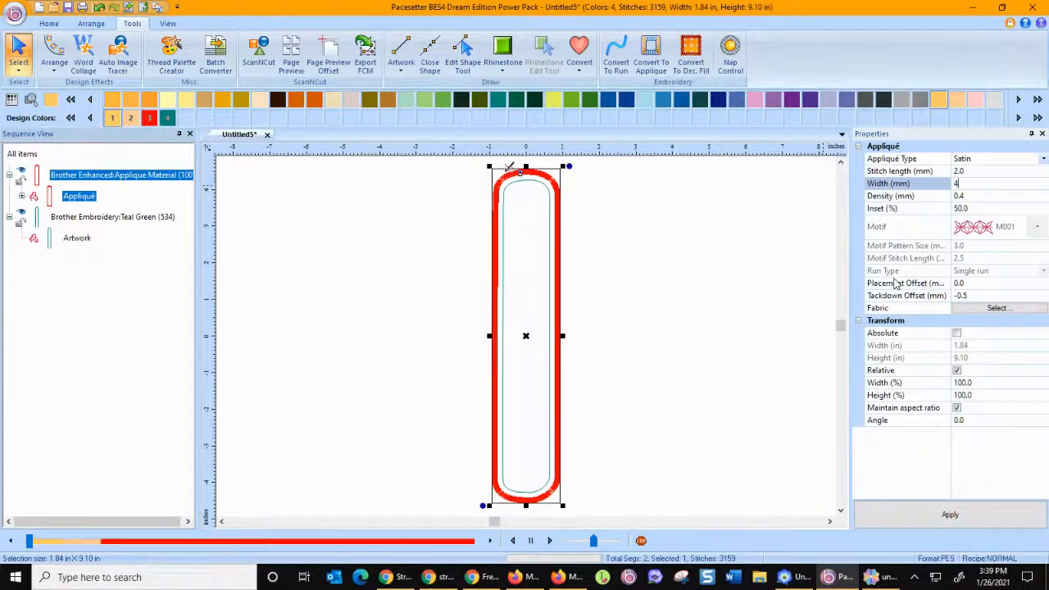
{"action": "left_click", "coordinate": [964, 516]}
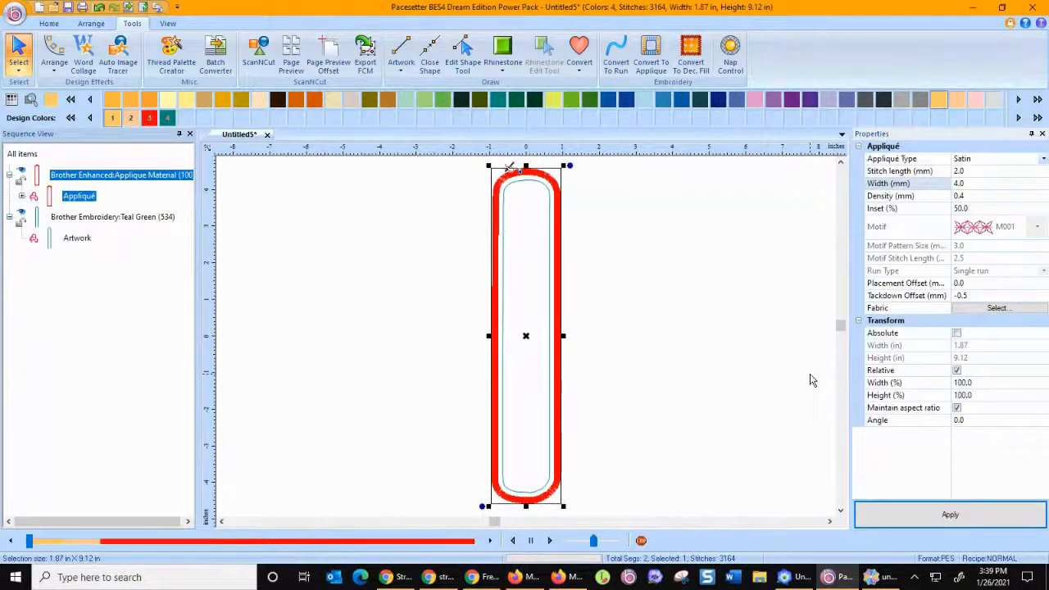
Step: Convert the inner outline to a satin appliqué as well
{"action": "left_click", "coordinate": [131, 216]}
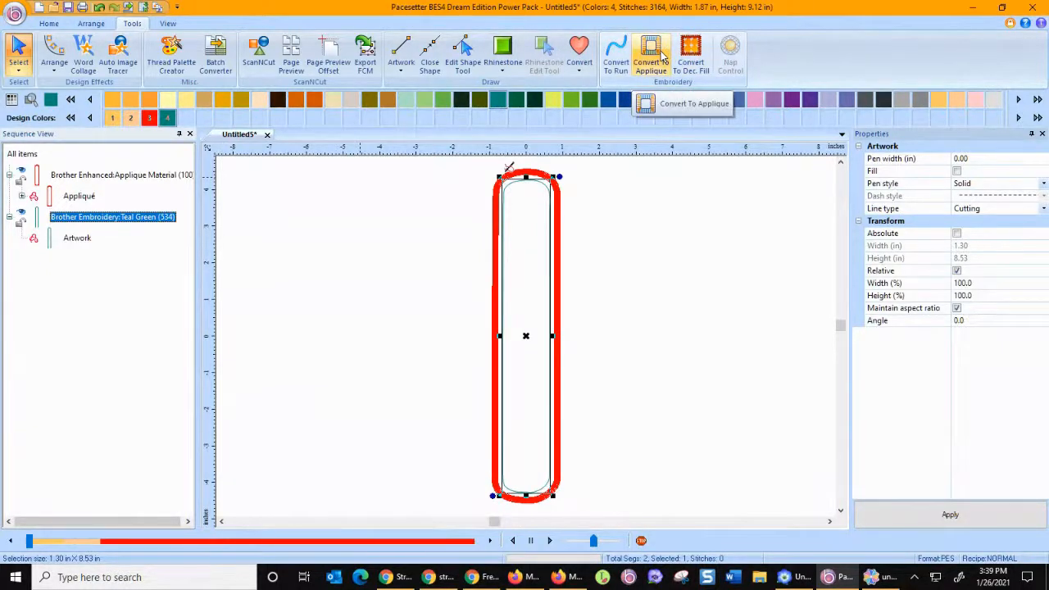
{"action": "left_click", "coordinate": [612, 54]}
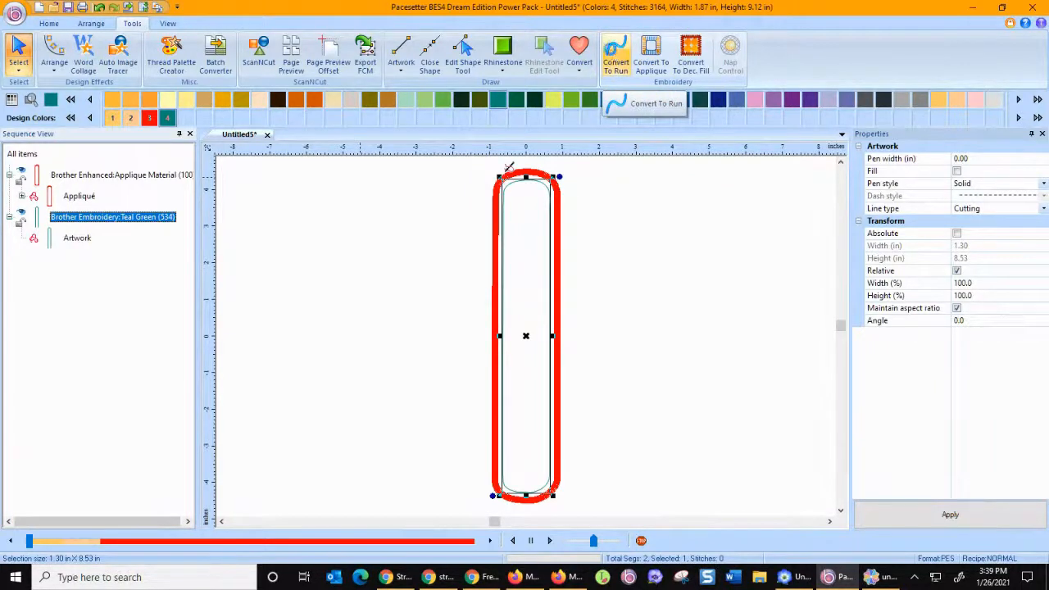
{"action": "left_click", "coordinate": [652, 54]}
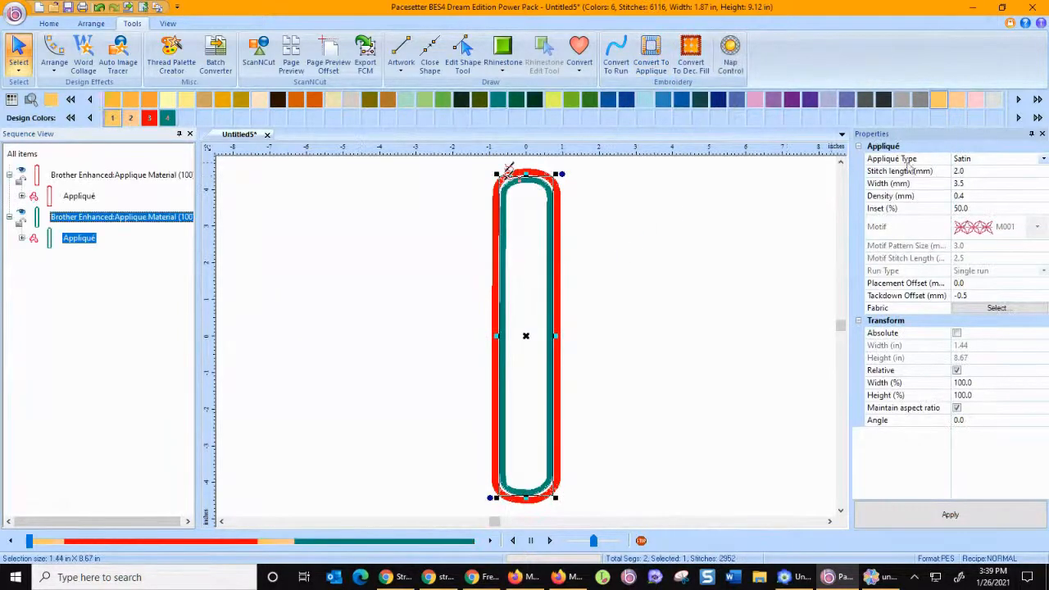
Step: Change the inner outline's appliqué type to Run with a Bean run type and apply it
{"action": "left_click", "coordinate": [1043, 159]}
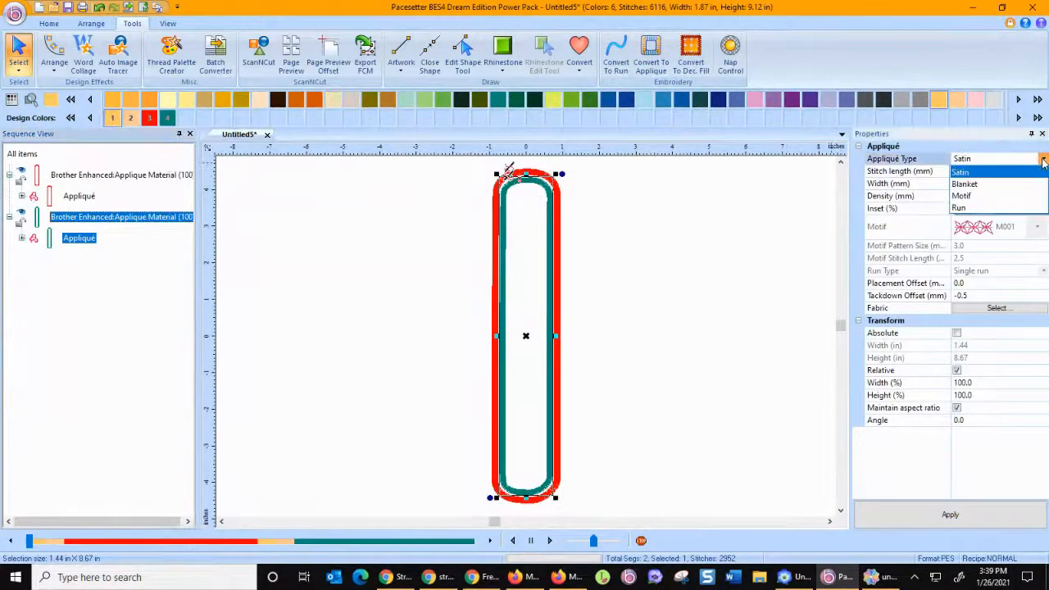
{"action": "left_click", "coordinate": [1003, 209]}
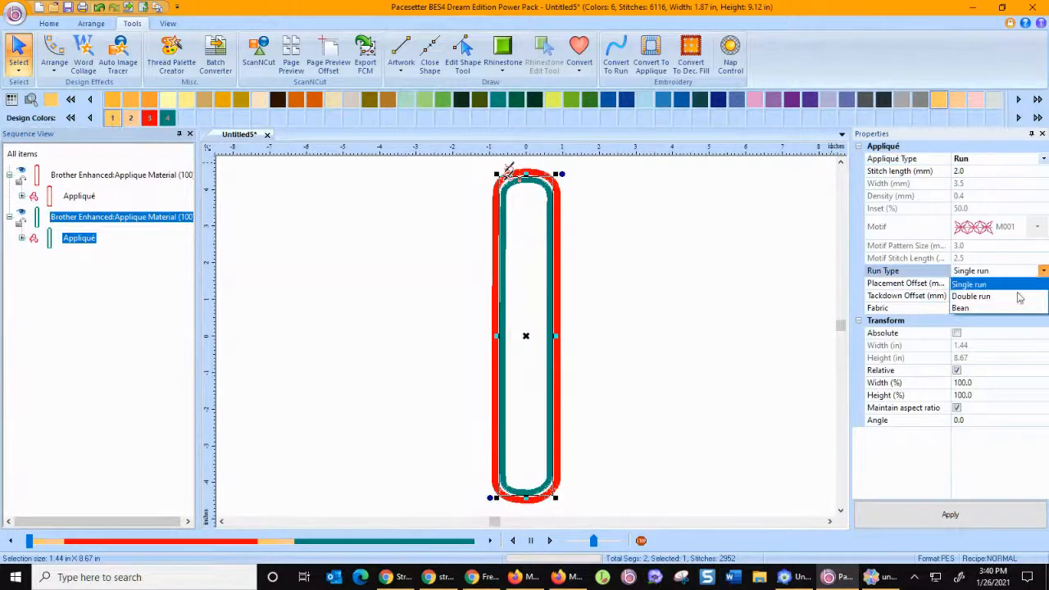
{"action": "left_click", "coordinate": [1016, 309]}
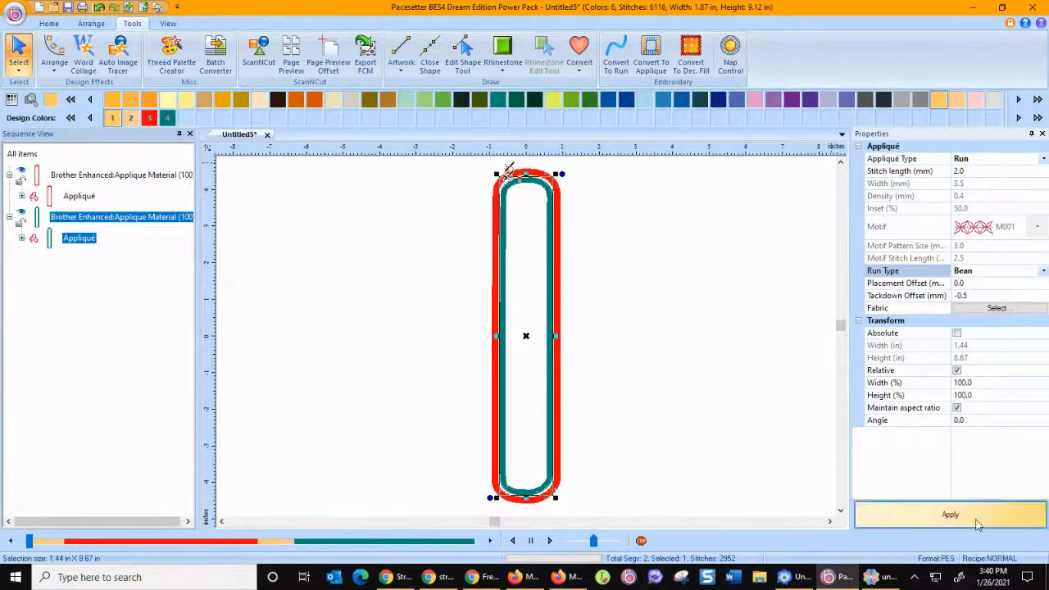
{"action": "left_click", "coordinate": [951, 516]}
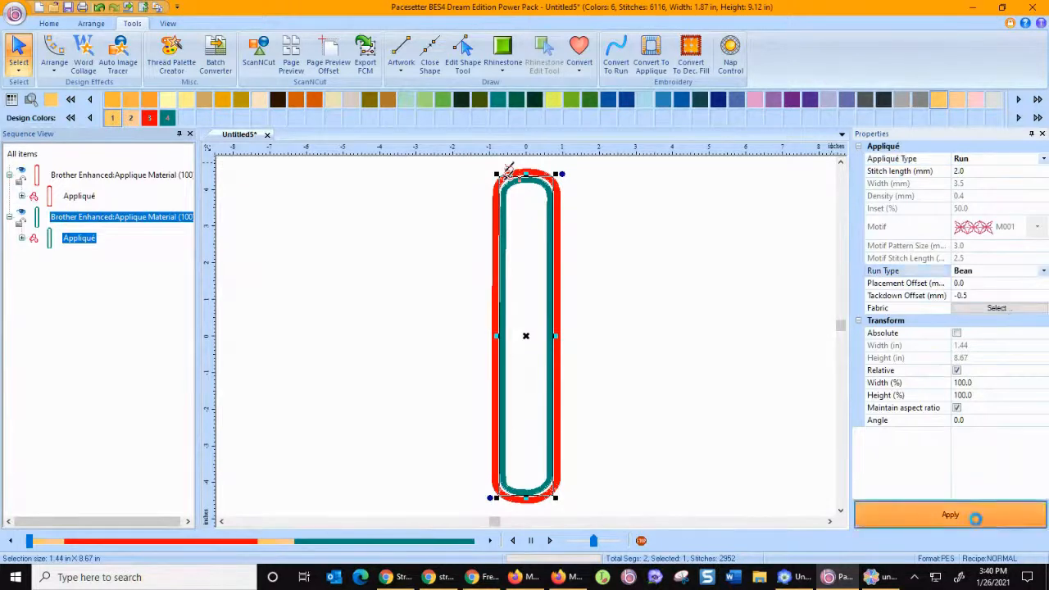
{"action": "left_click", "coordinate": [709, 395]}
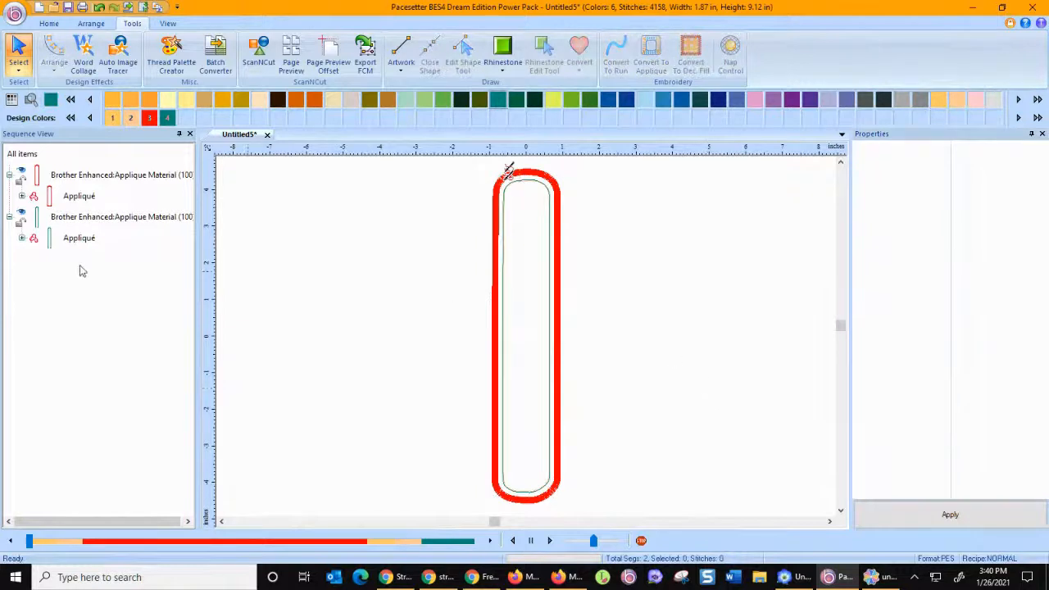
Step: Set the inner appliqué's run type to Single run and apply it
{"action": "left_click", "coordinate": [78, 239]}
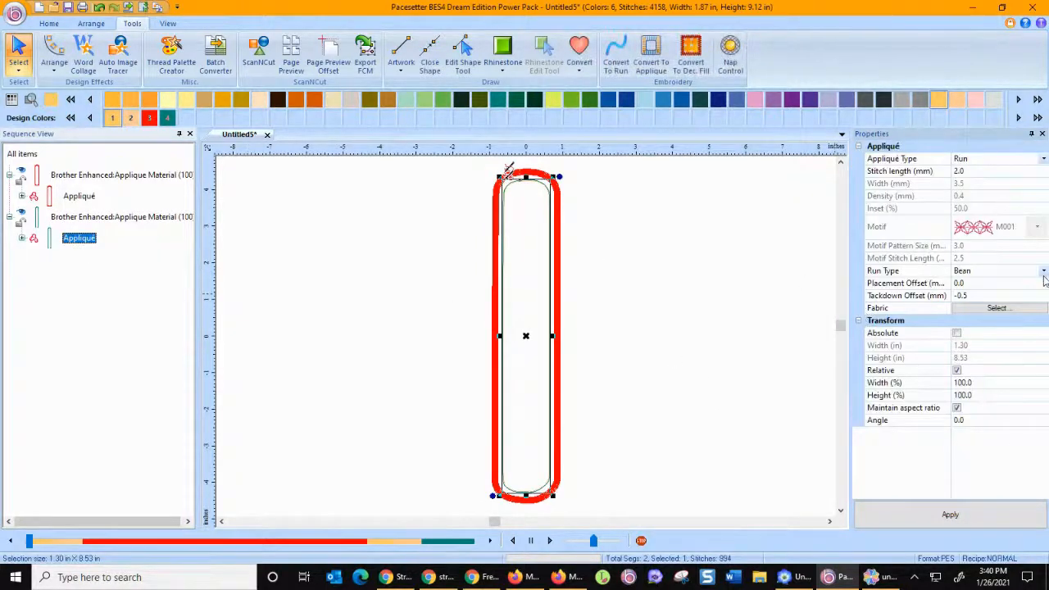
{"action": "left_click", "coordinate": [1043, 271]}
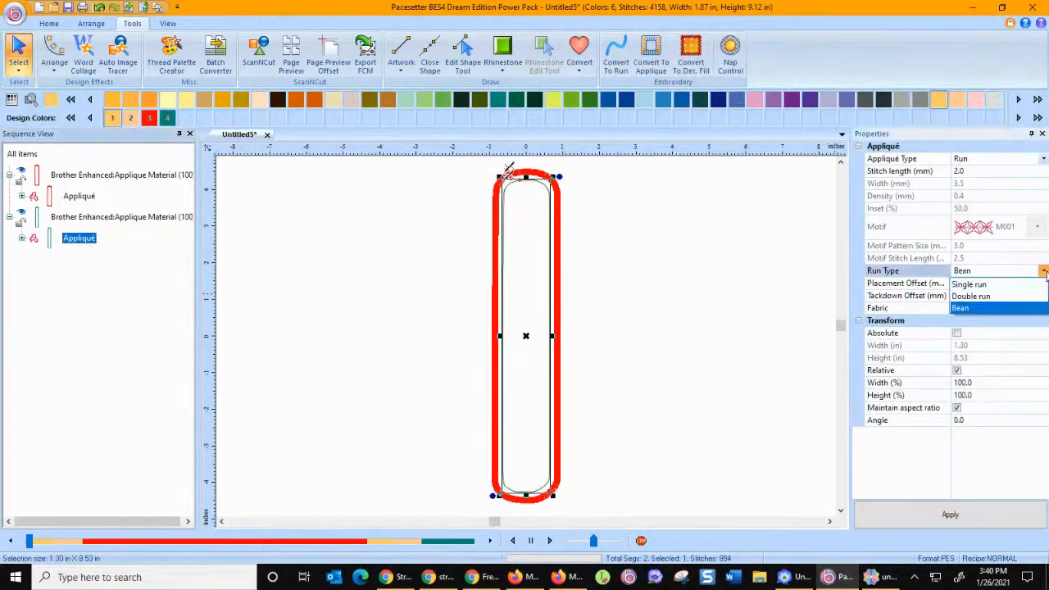
{"action": "left_click", "coordinate": [1024, 287]}
{"action": "left_click", "coordinate": [950, 514]}
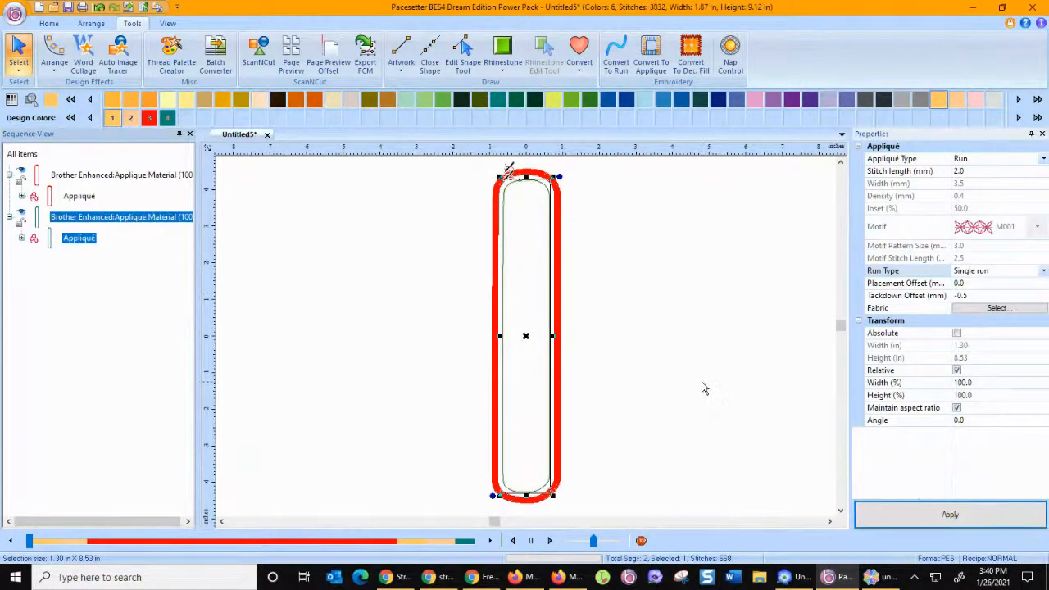
{"action": "left_click", "coordinate": [413, 257]}
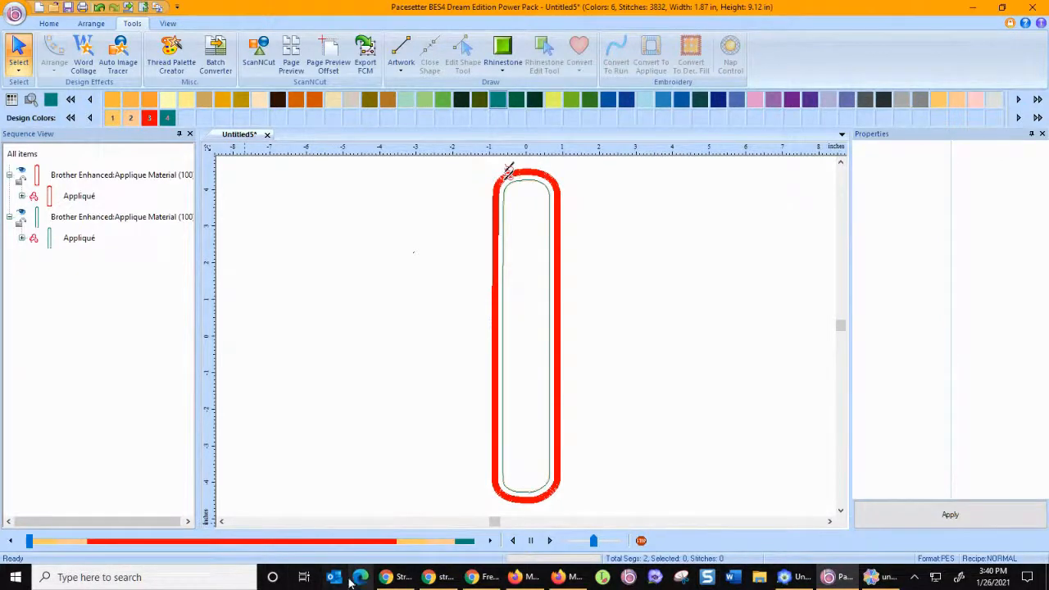
{"action": "mouse_move", "coordinate": [556, 577]}
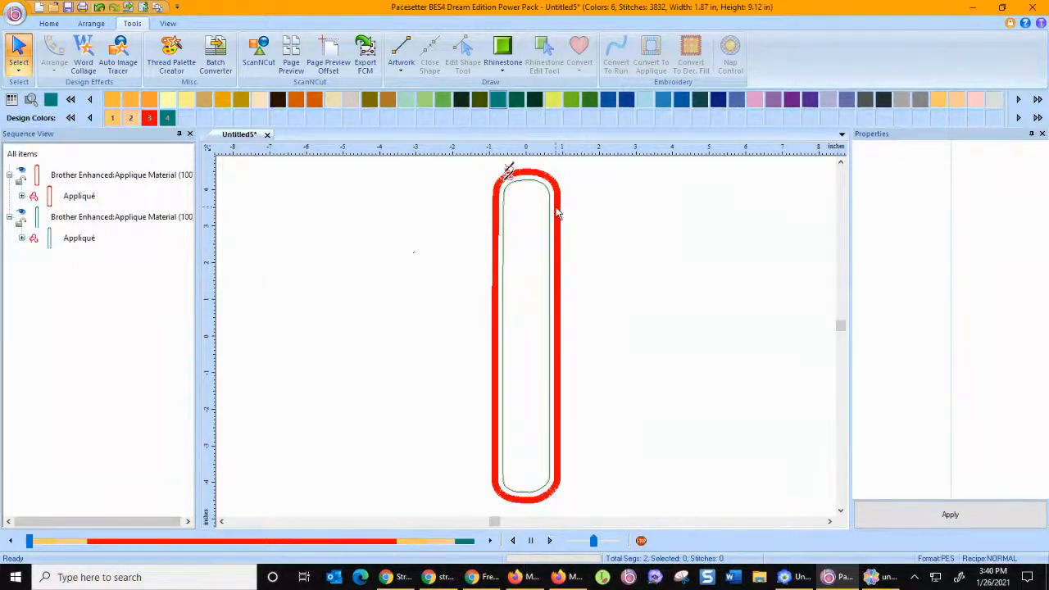
Step: Try preserving the inner and outer appliqués as stitches, and undo both conversions
{"action": "left_click", "coordinate": [154, 218]}
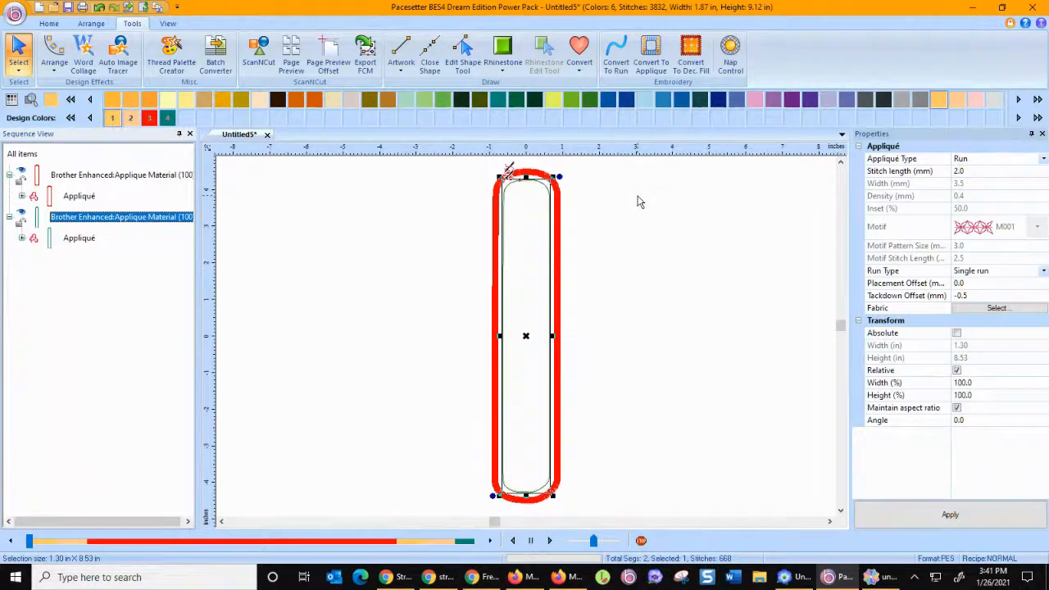
{"action": "right_click", "coordinate": [534, 185]}
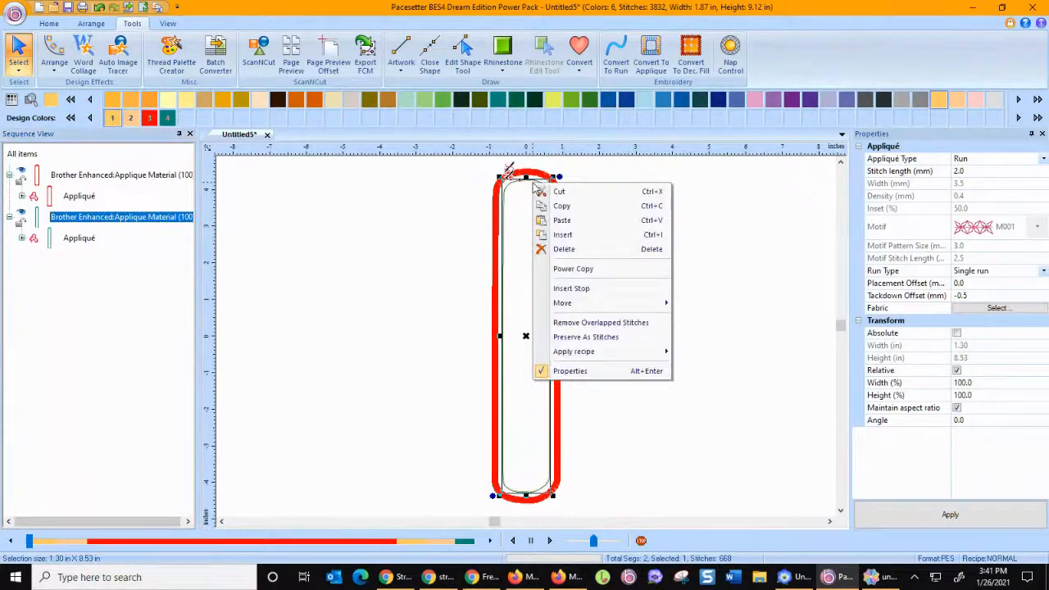
{"action": "left_click", "coordinate": [566, 337]}
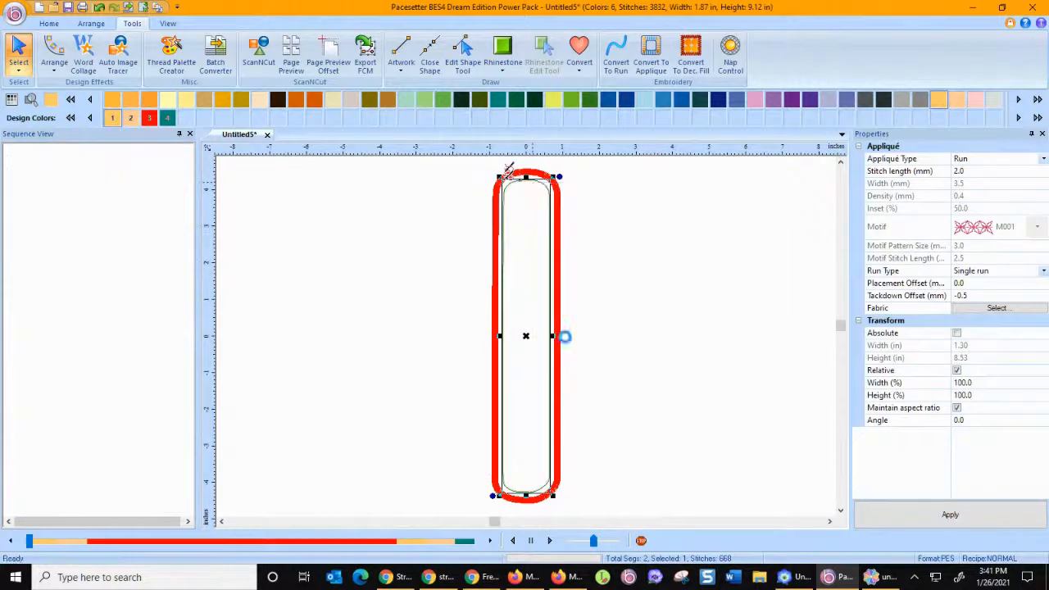
{"action": "left_click", "coordinate": [549, 182]}
{"action": "right_click", "coordinate": [550, 182]}
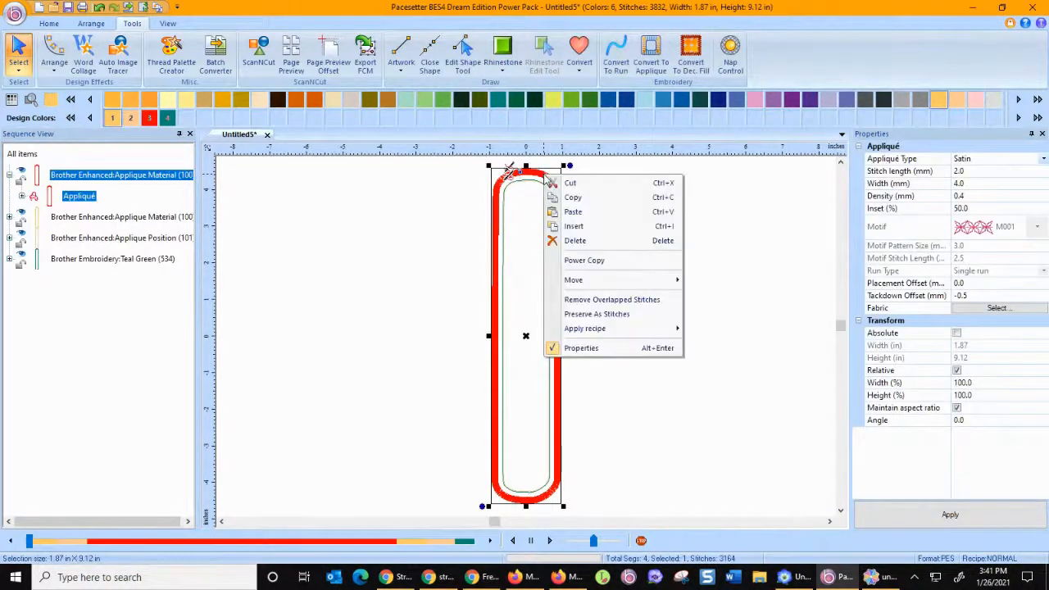
{"action": "left_click", "coordinate": [578, 313]}
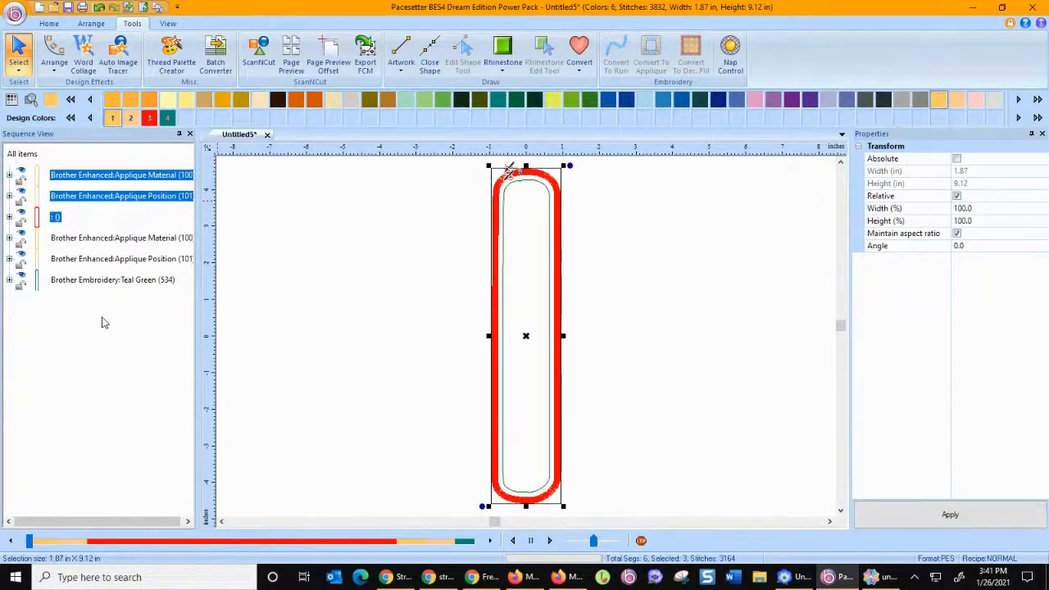
{"action": "left_click", "coordinate": [99, 7]}
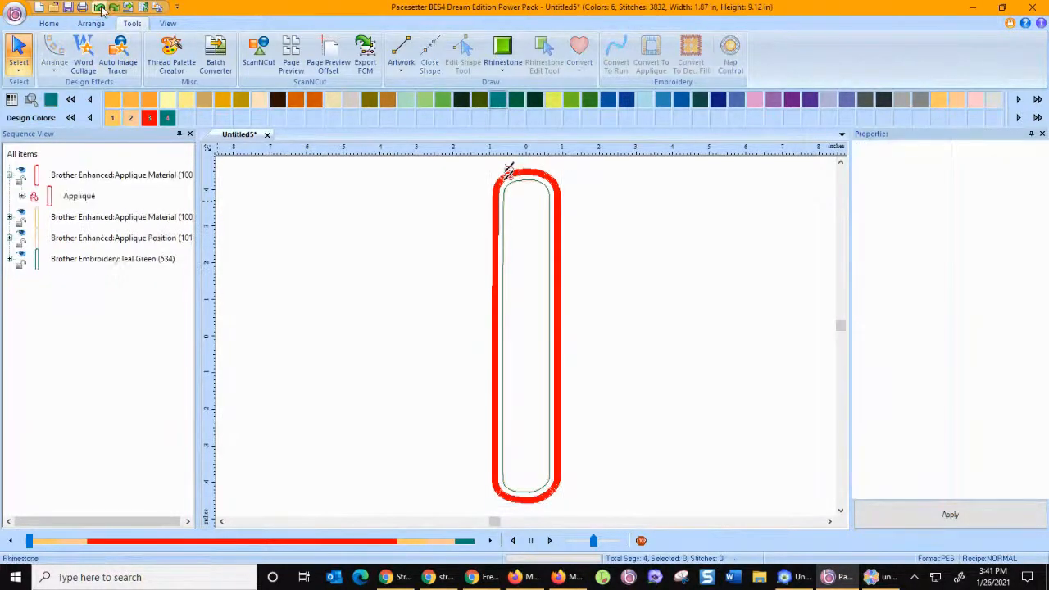
{"action": "left_click", "coordinate": [99, 7]}
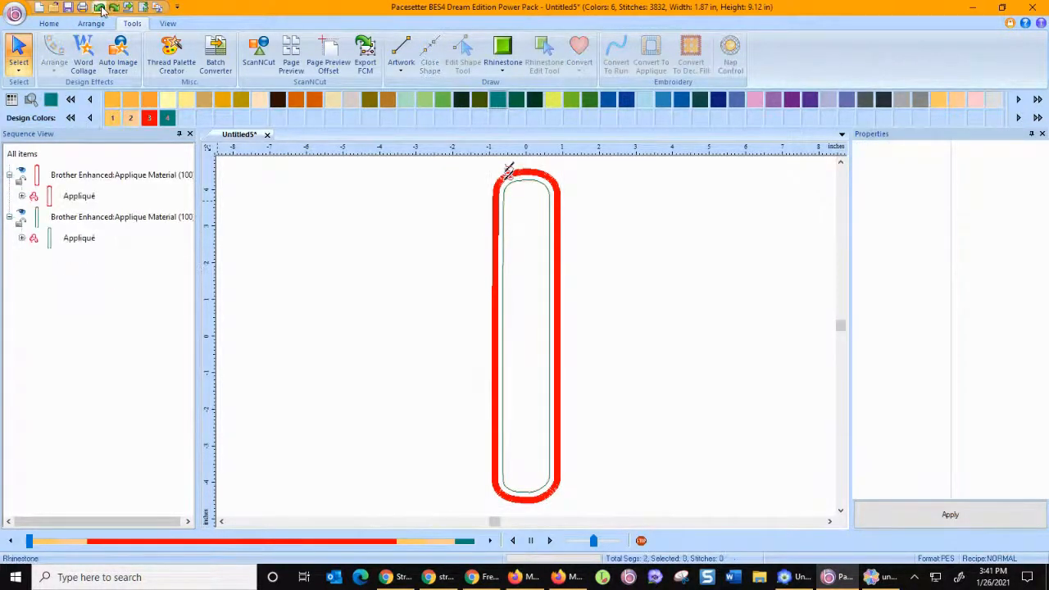
Step: Expand both appliqués in the sequence and examine the material, position and finishing stitches each one contains
{"action": "left_click", "coordinate": [22, 196]}
{"action": "left_click", "coordinate": [75, 218]}
{"action": "left_click", "coordinate": [74, 239]}
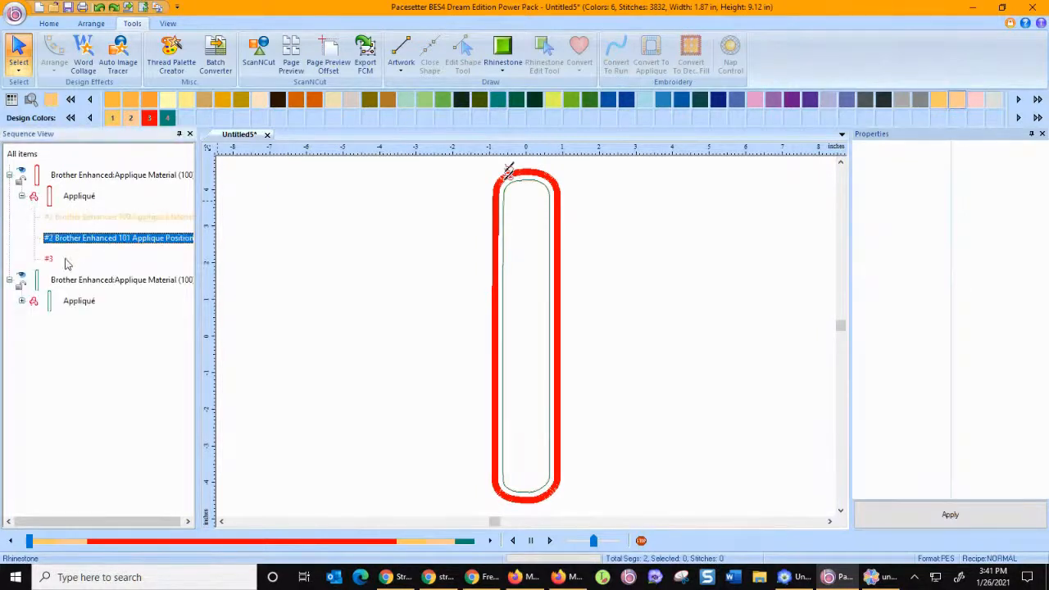
{"action": "left_click", "coordinate": [68, 263]}
{"action": "left_click", "coordinate": [22, 301]}
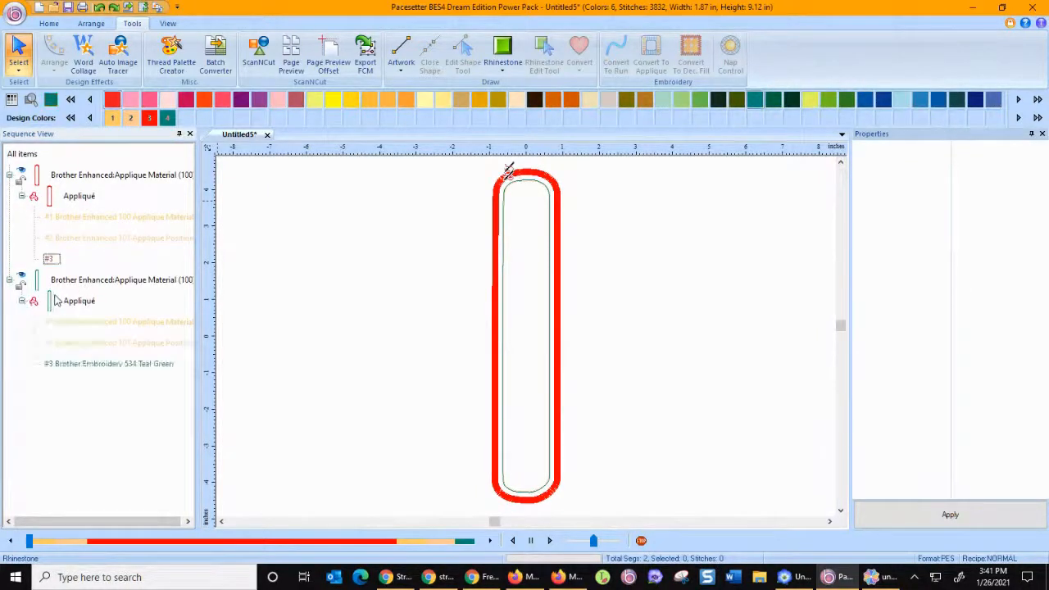
{"action": "left_click", "coordinate": [72, 301]}
{"action": "left_click", "coordinate": [73, 321]}
{"action": "left_click", "coordinate": [74, 344]}
{"action": "left_click", "coordinate": [117, 386]}
Step: Preserve the outer and inner appliqués as stitches so that each splits into separate sequence items
{"action": "left_click", "coordinate": [113, 177]}
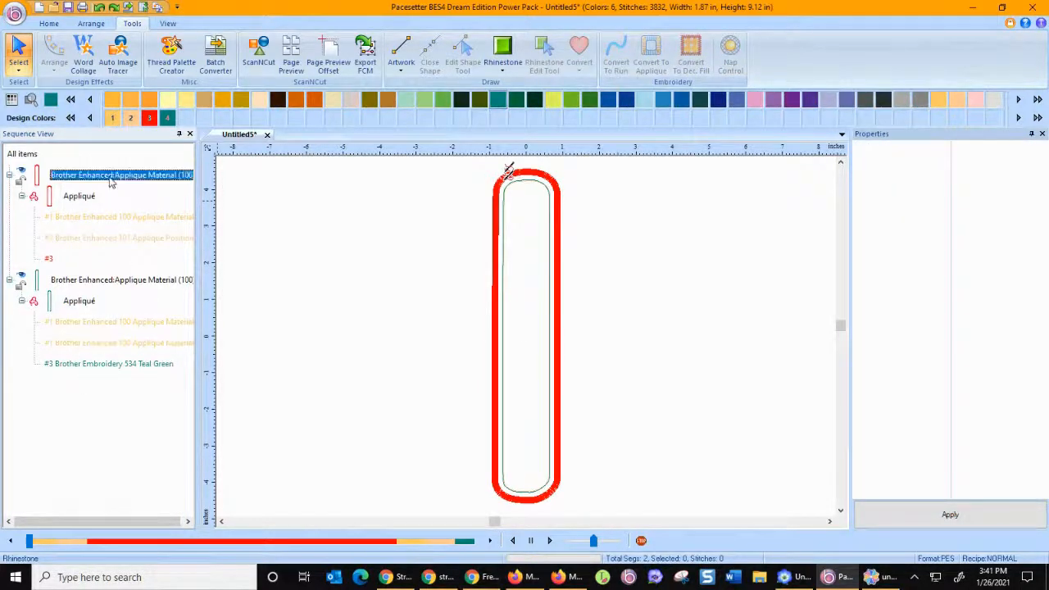
{"action": "right_click", "coordinate": [110, 180]}
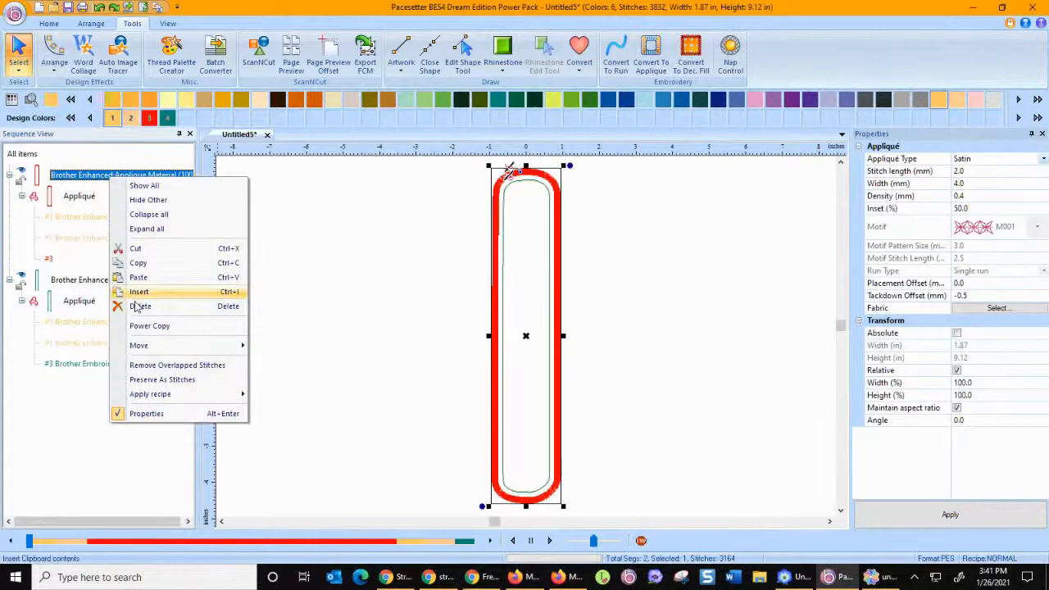
{"action": "left_click", "coordinate": [158, 380]}
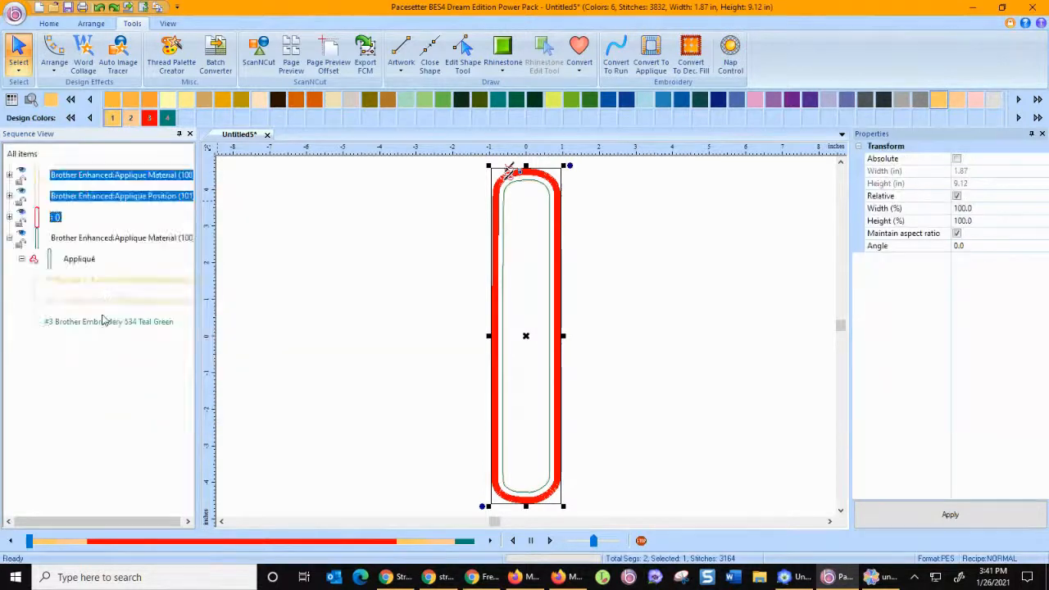
{"action": "left_click", "coordinate": [92, 240]}
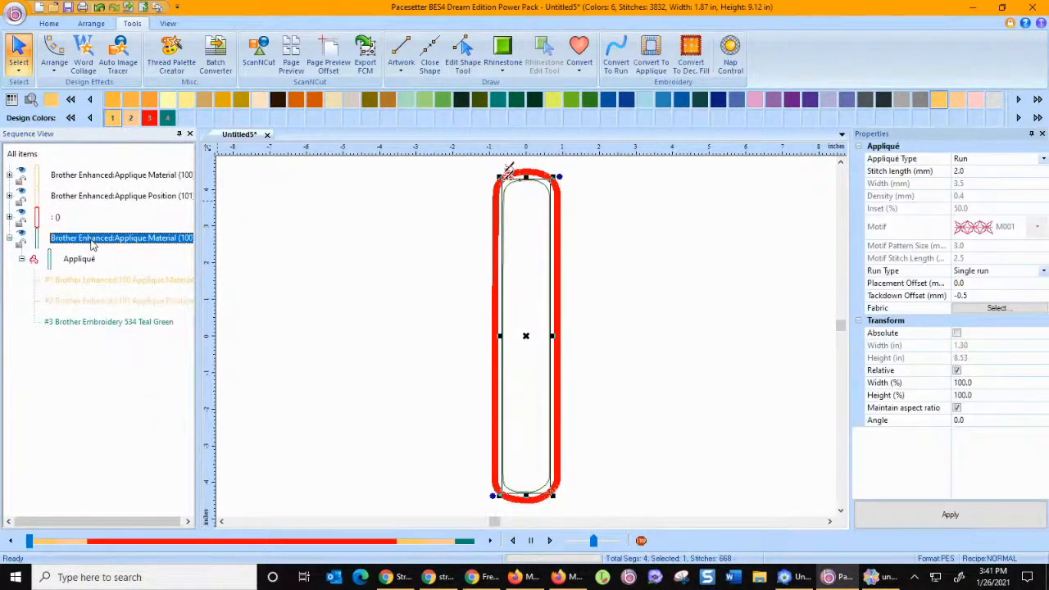
{"action": "right_click", "coordinate": [91, 241]}
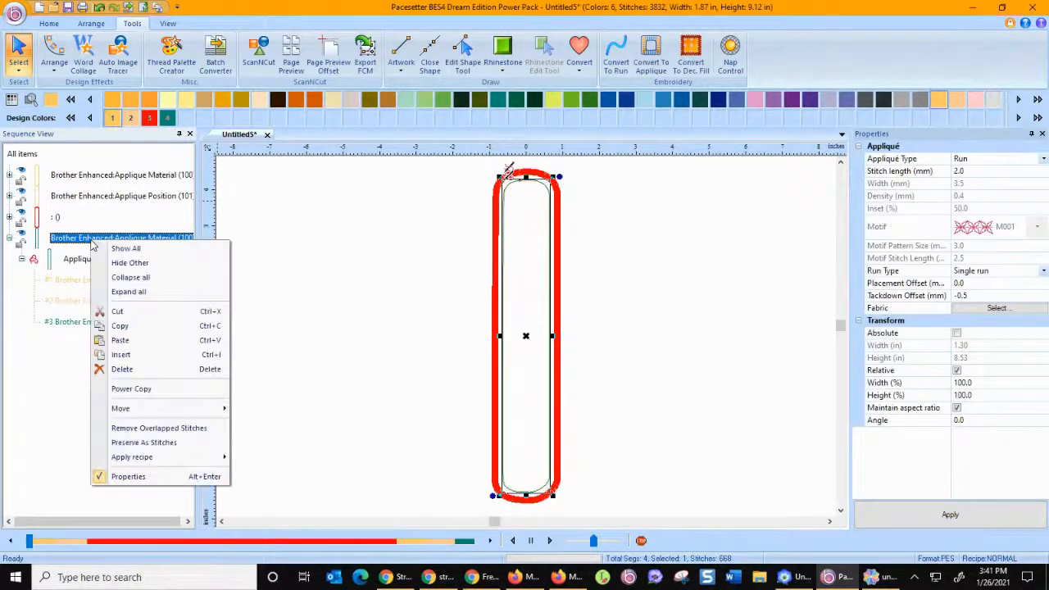
{"action": "left_click", "coordinate": [142, 444]}
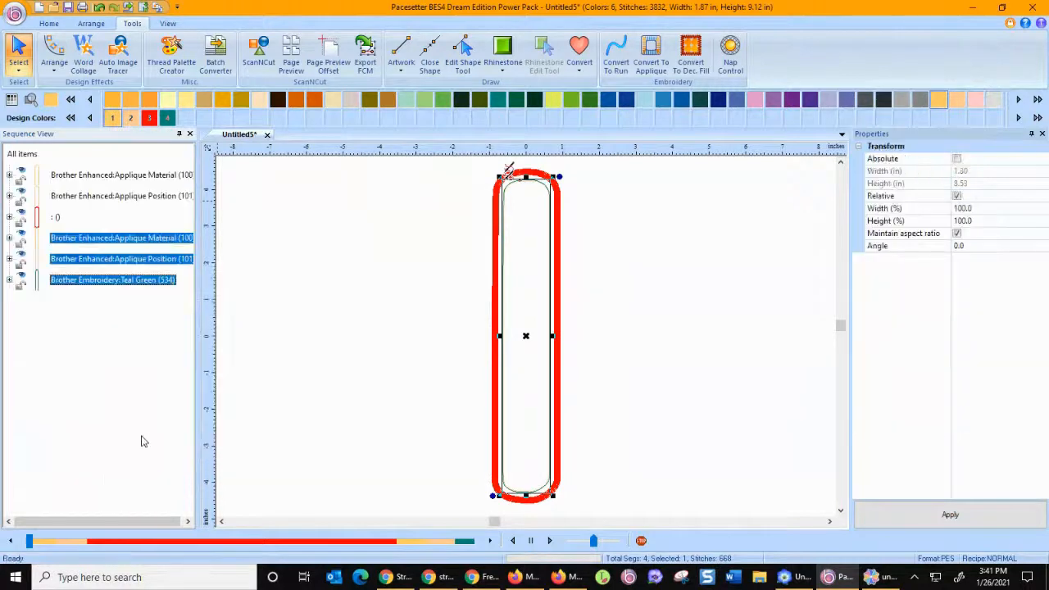
{"action": "left_click", "coordinate": [288, 328]}
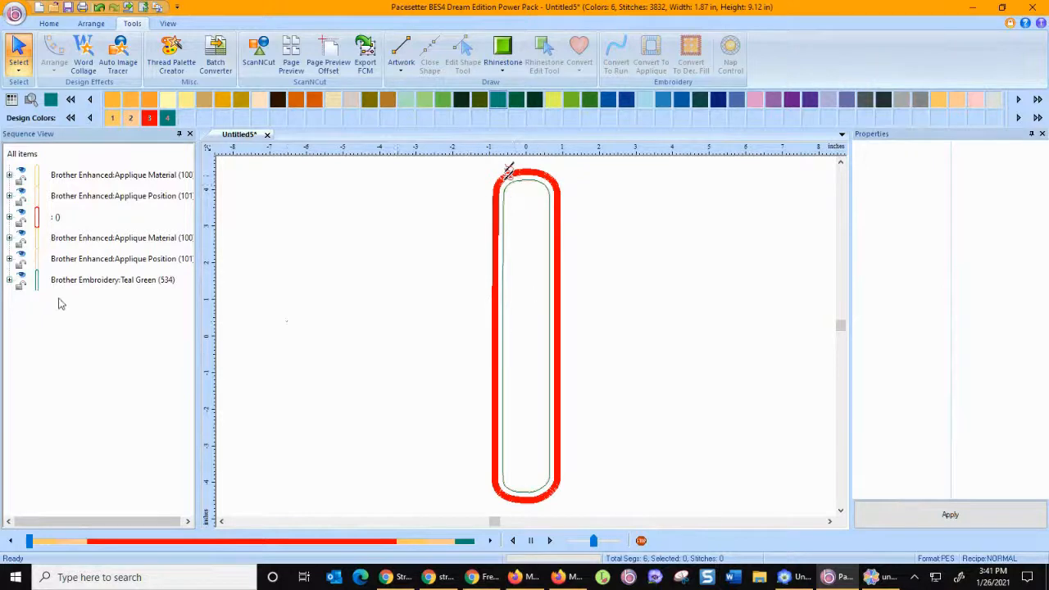
Step: Copy the outer outline's Applique Material (100) stitches and insert the copy just before its Applique Position (101) stitches
{"action": "left_click", "coordinate": [107, 237]}
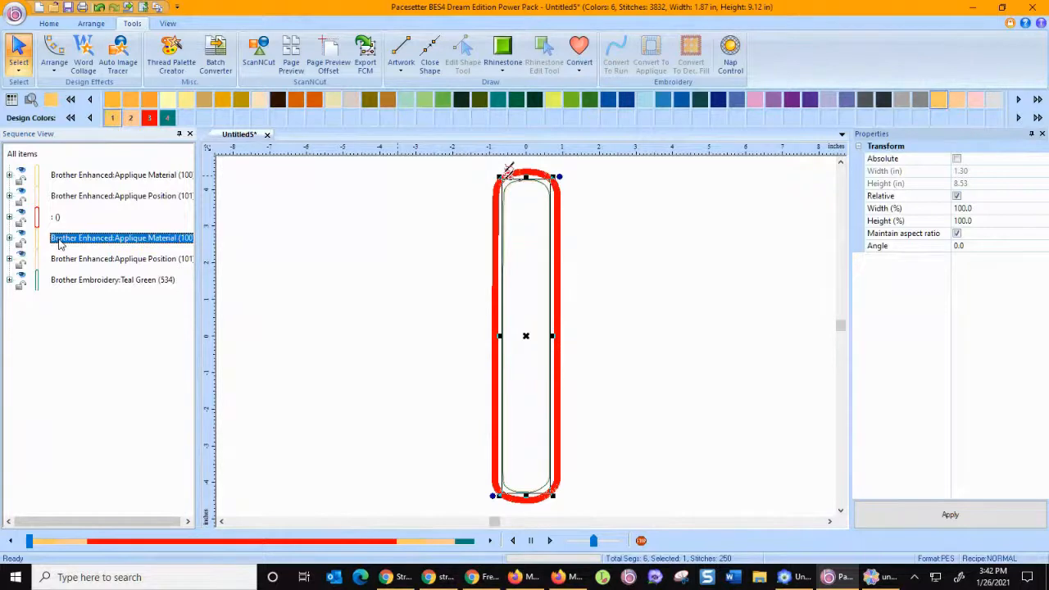
{"action": "left_click", "coordinate": [82, 177]}
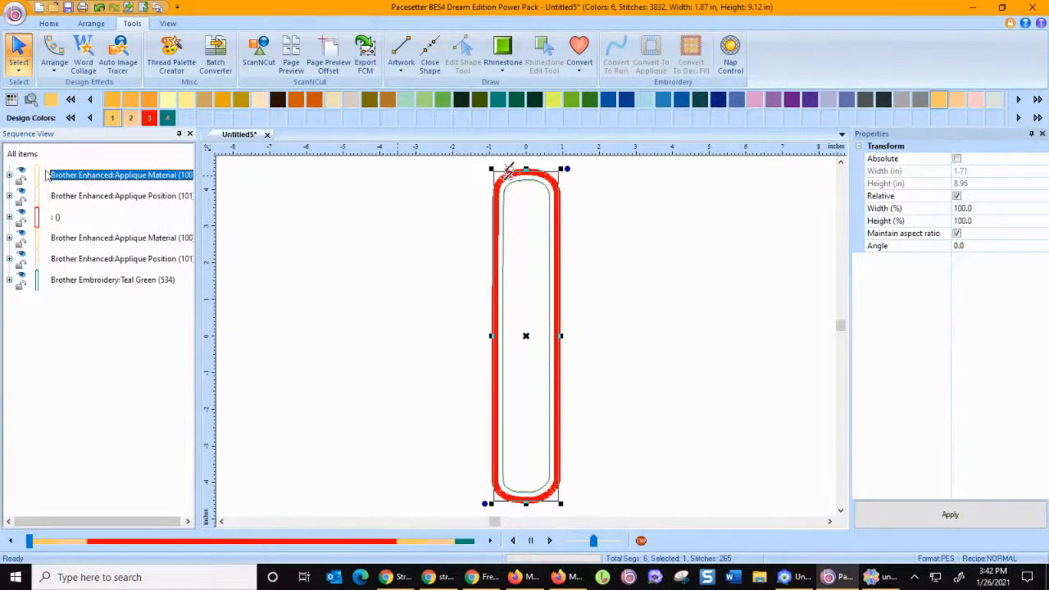
{"action": "right_click", "coordinate": [86, 181]}
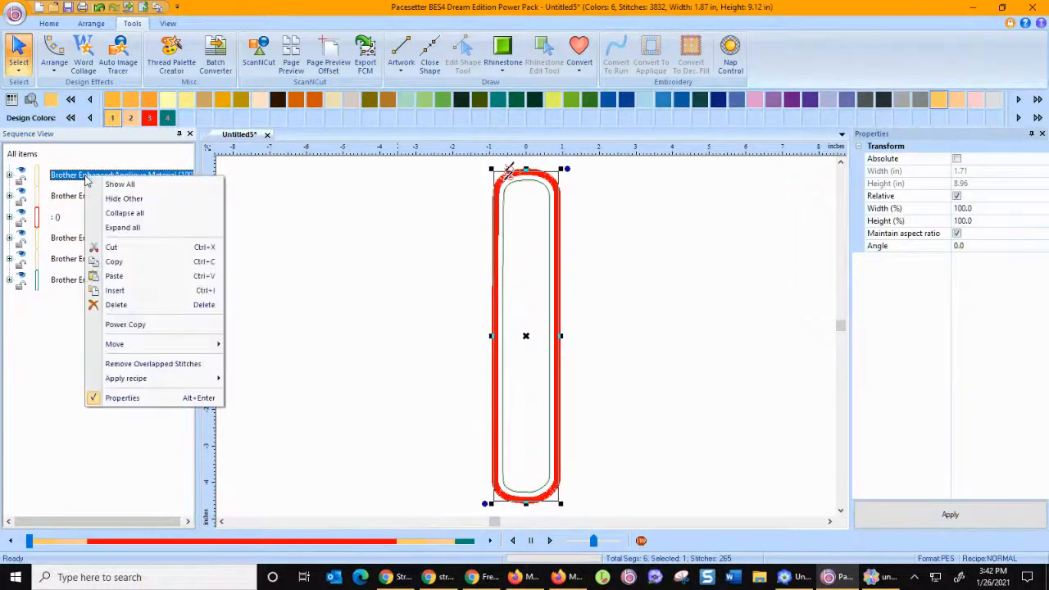
{"action": "left_click", "coordinate": [113, 262]}
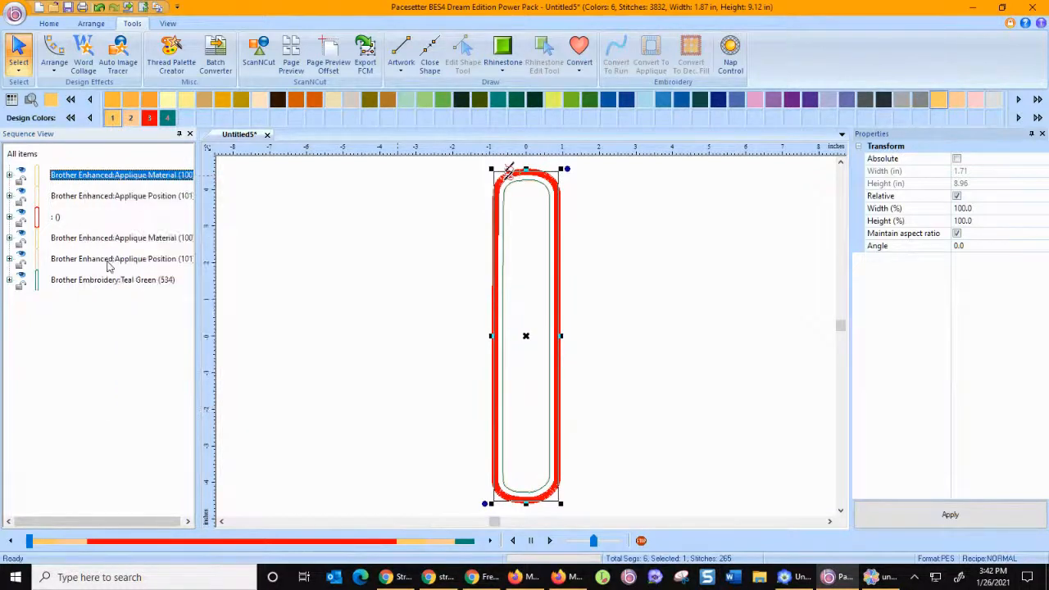
{"action": "left_click", "coordinate": [79, 201]}
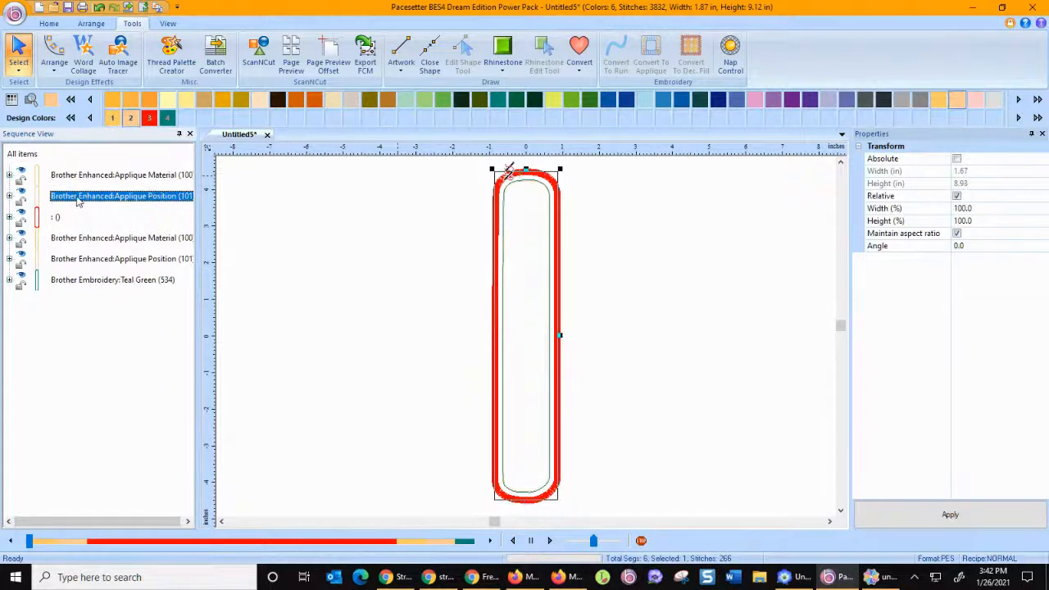
{"action": "right_click", "coordinate": [79, 201]}
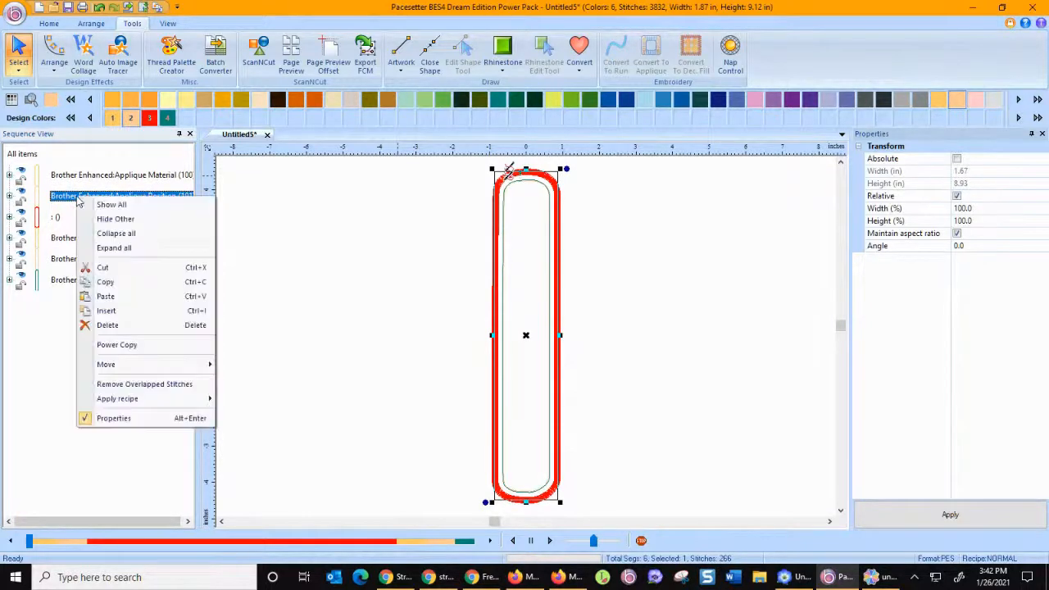
{"action": "left_click", "coordinate": [110, 312]}
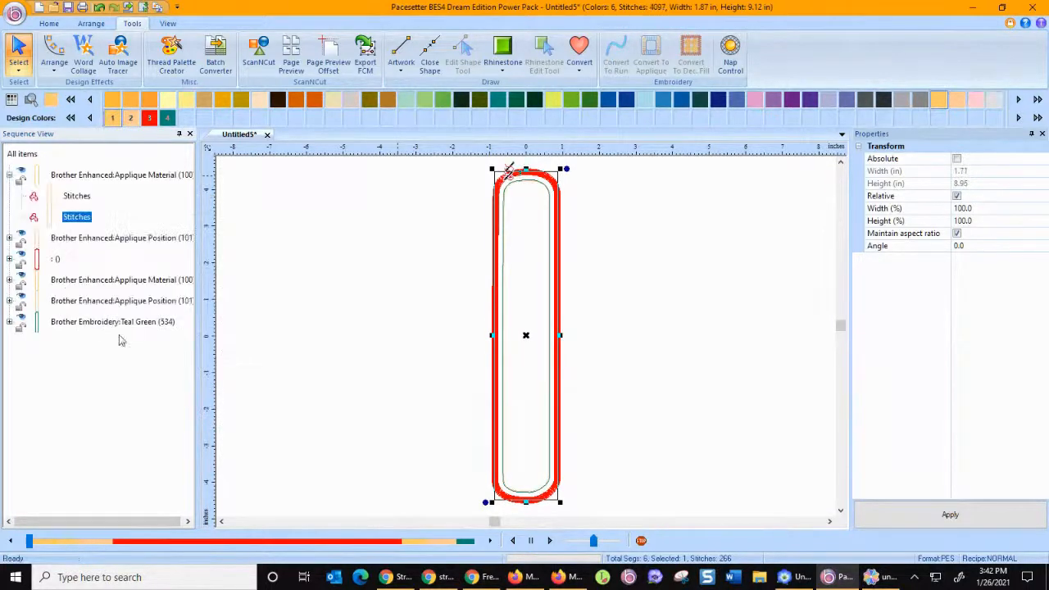
Step: Compare the outer outline's original material stitches, the inserted copy and the position stitches, leaving the copy selected
{"action": "left_click", "coordinate": [71, 201]}
{"action": "left_click", "coordinate": [72, 239]}
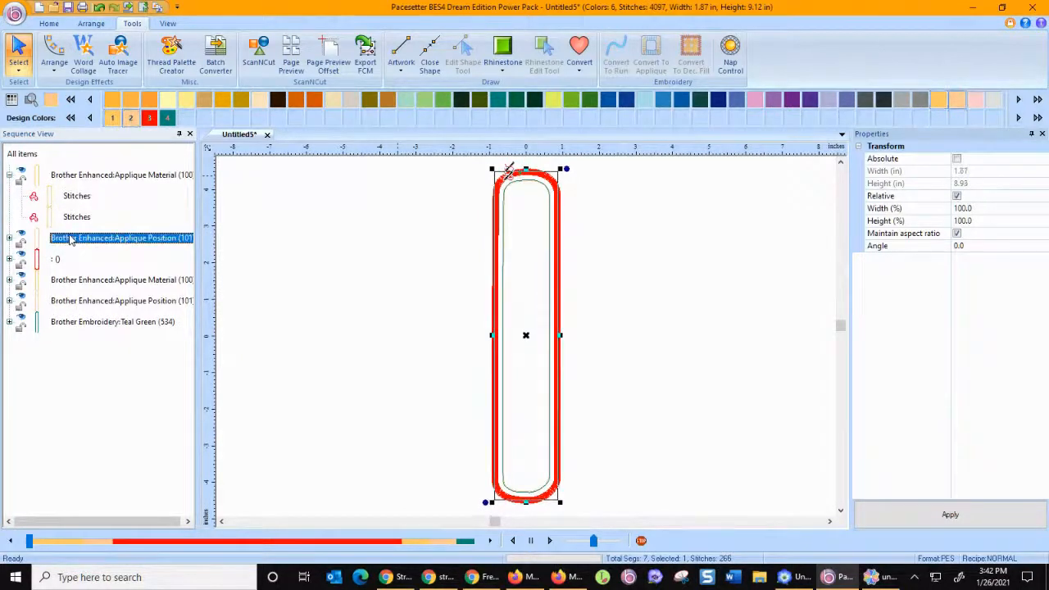
{"action": "left_click", "coordinate": [76, 197]}
{"action": "left_click", "coordinate": [76, 217]}
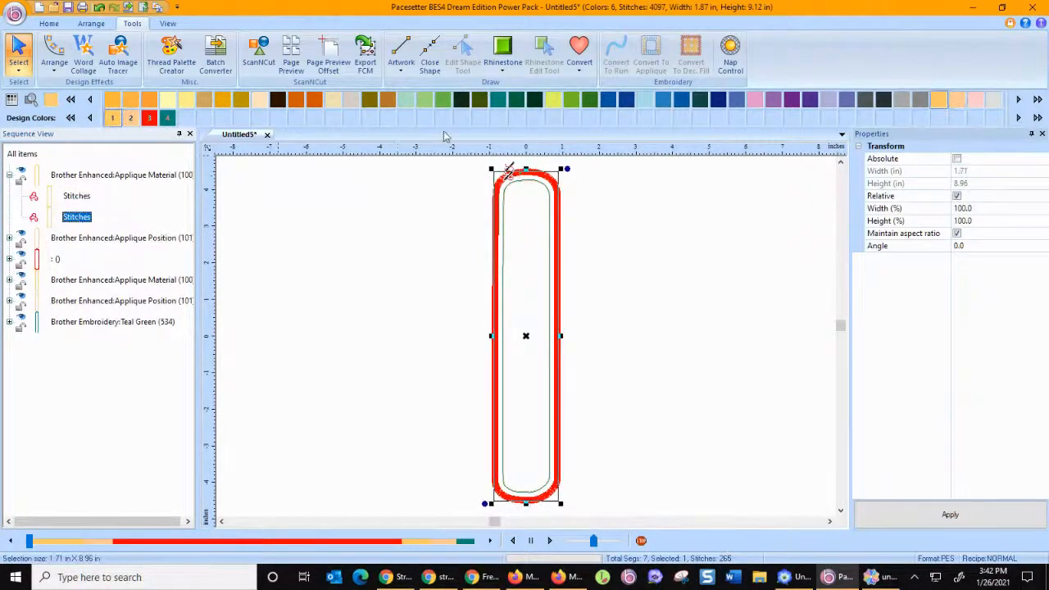
Step: Recolour the copied outer material stitches to Leaf Green (509) and move them directly after the outer outline's Applique Position (101) stitches
{"action": "left_click", "coordinate": [442, 100]}
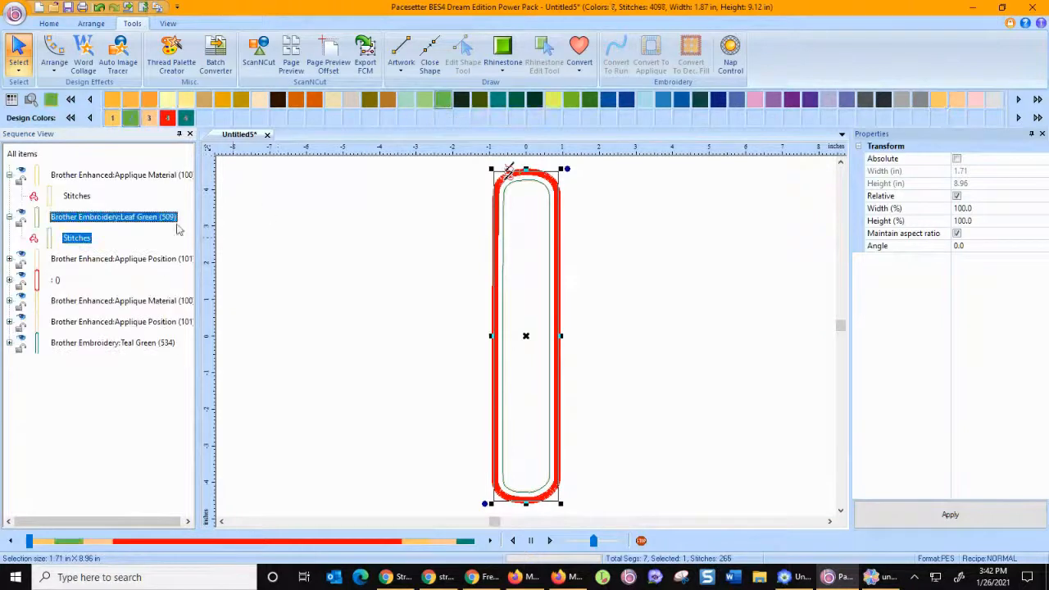
{"action": "left_click", "coordinate": [95, 175]}
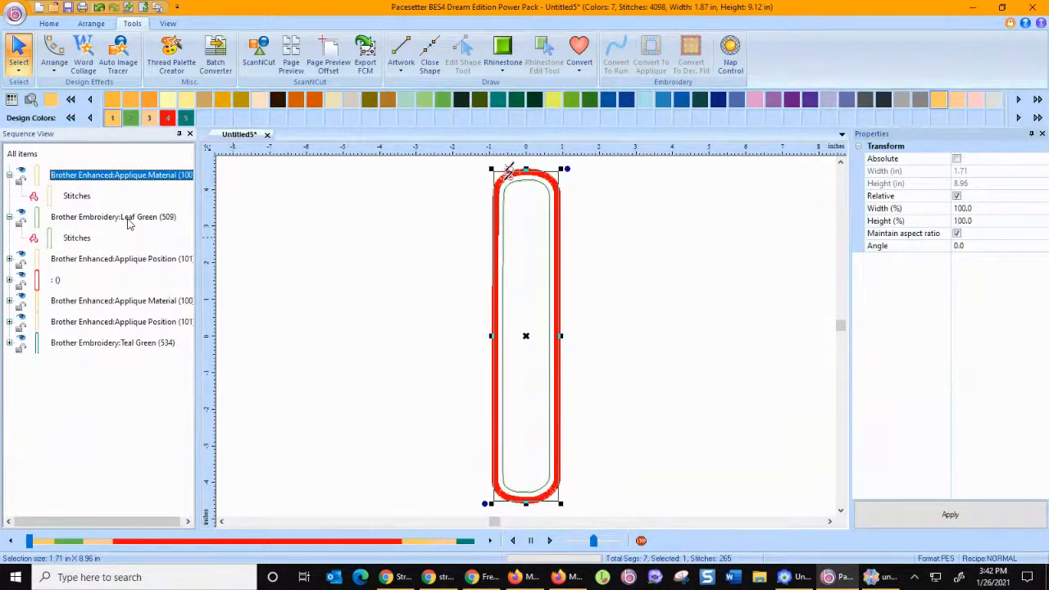
{"action": "left_click", "coordinate": [128, 218]}
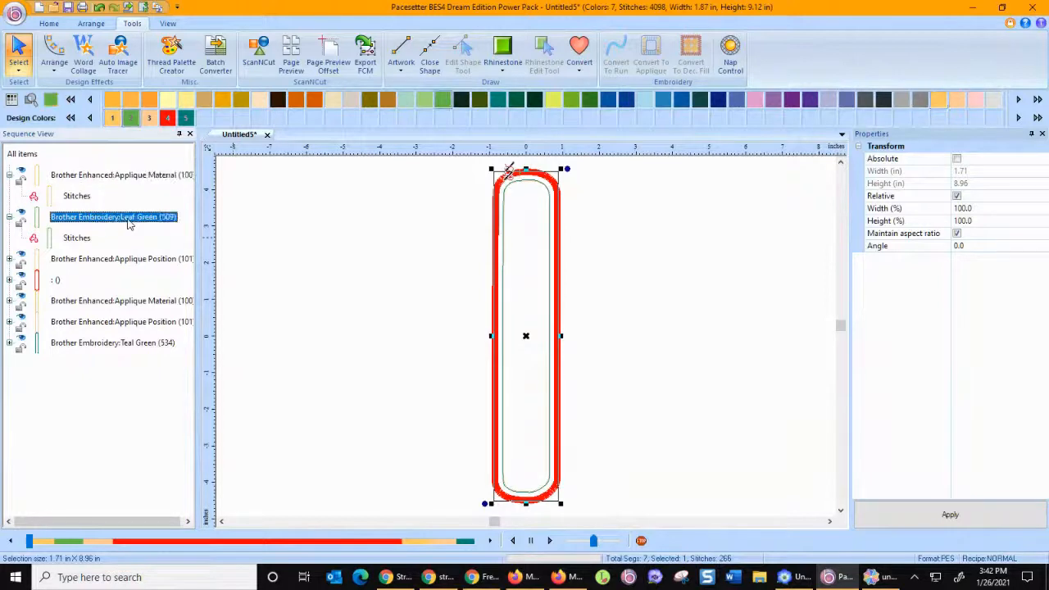
{"action": "left_click_drag", "start_coordinate": [123, 228], "coordinate": [66, 274]}
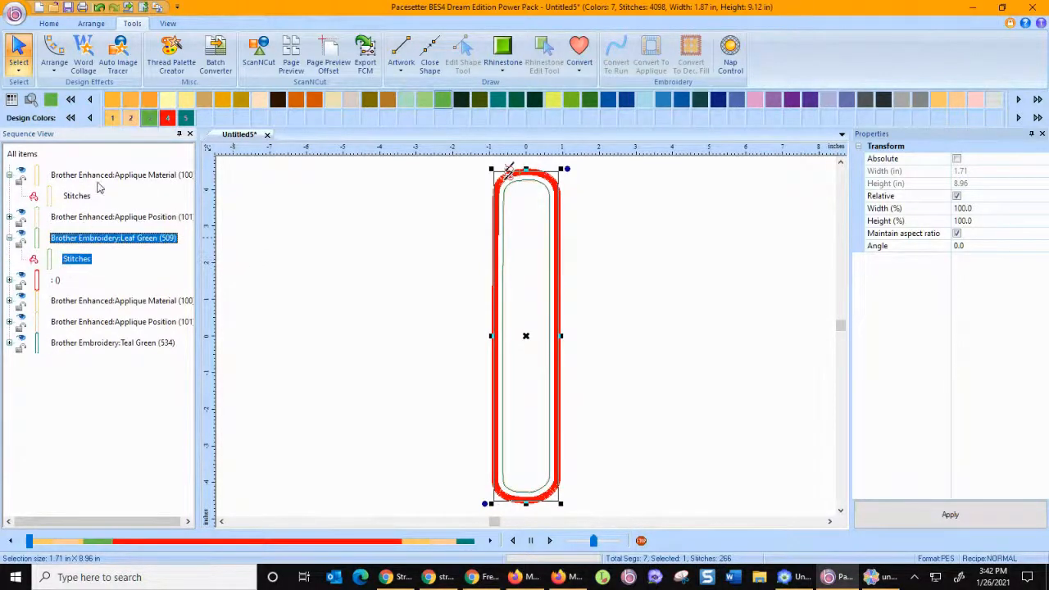
Step: Move the inner outline's Applique Material (100) stitches directly after the outer outline's material stitches in the sequence
{"action": "left_click", "coordinate": [70, 177]}
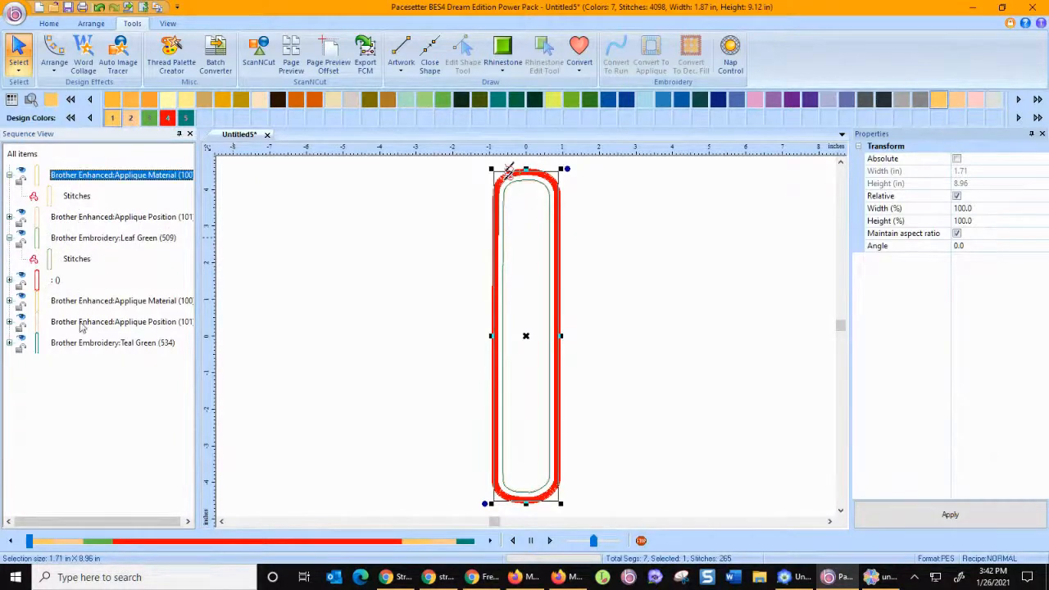
{"action": "left_click", "coordinate": [82, 300]}
{"action": "left_click_drag", "start_coordinate": [82, 300], "coordinate": [67, 209]}
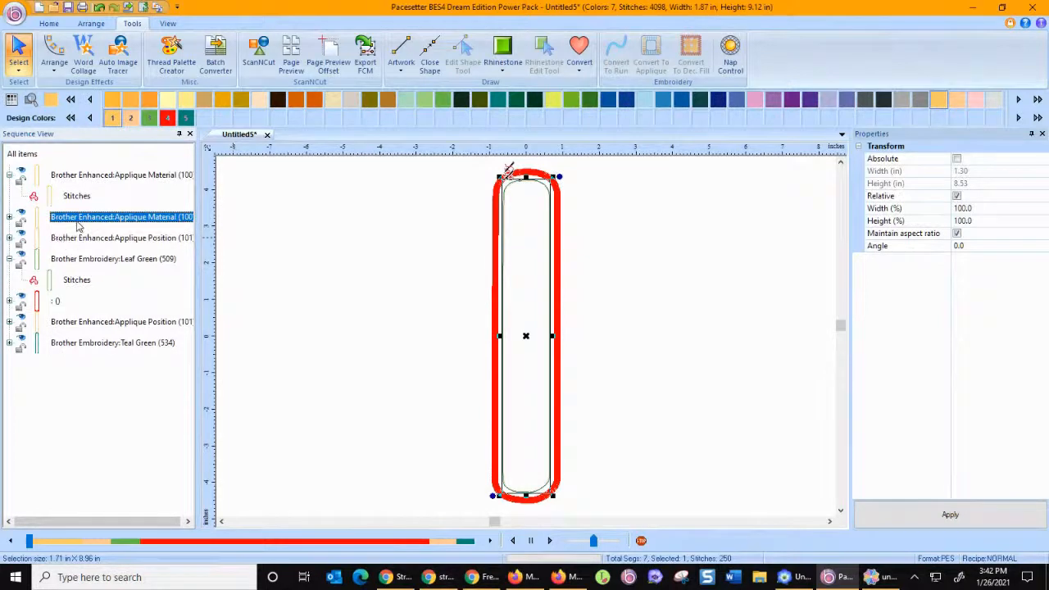
Step: Hide every sequence item except the outer and inner Applique Material (100) stitches to examine the two placement lines
{"action": "left_click", "coordinate": [69, 176]}
{"action": "left_click", "coordinate": [123, 218]}
{"action": "left_click", "coordinate": [23, 235]}
{"action": "left_click", "coordinate": [22, 255]}
{"action": "left_click", "coordinate": [22, 296]}
{"action": "left_click", "coordinate": [22, 318]}
{"action": "left_click", "coordinate": [22, 338]}
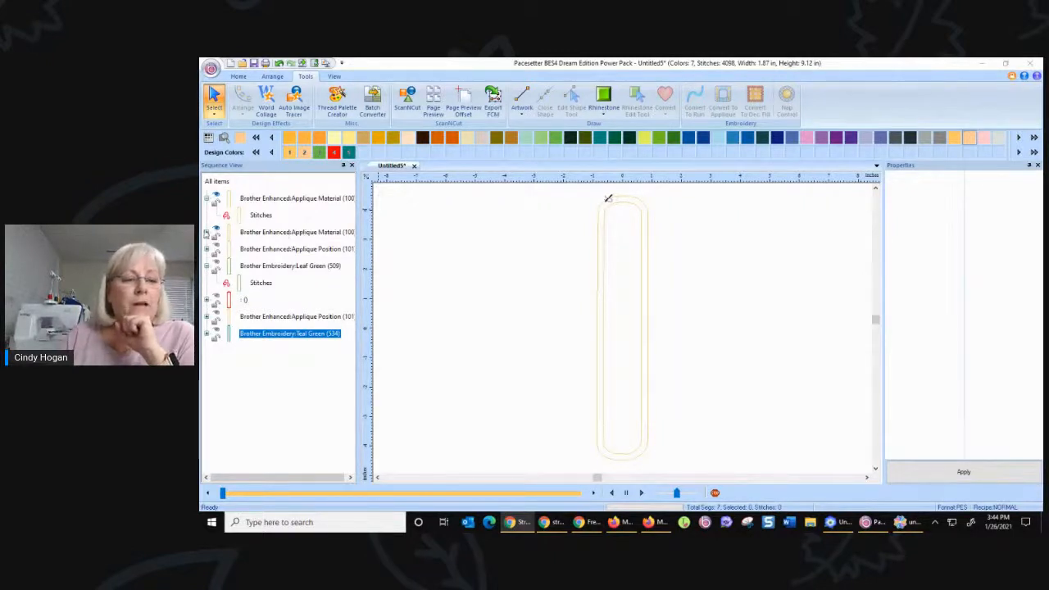
Step: Hide both Applique Material (100) lines and show the position, Leaf Green, red and Teal Green stitches to review the remaining sequence
{"action": "left_click", "coordinate": [215, 232]}
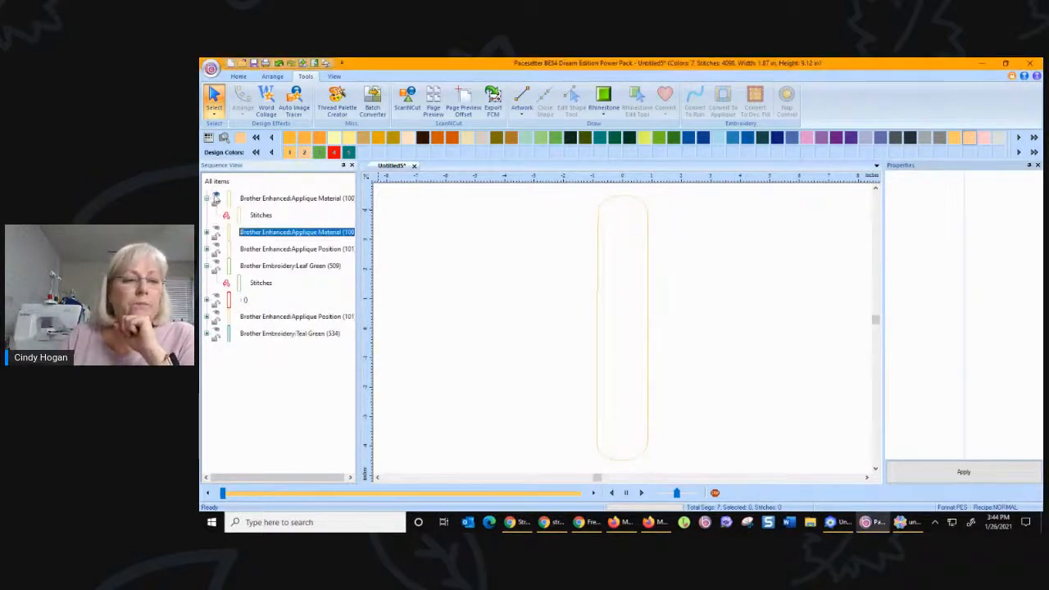
{"action": "left_click", "coordinate": [215, 199]}
{"action": "left_click", "coordinate": [216, 249]}
{"action": "left_click", "coordinate": [218, 267]}
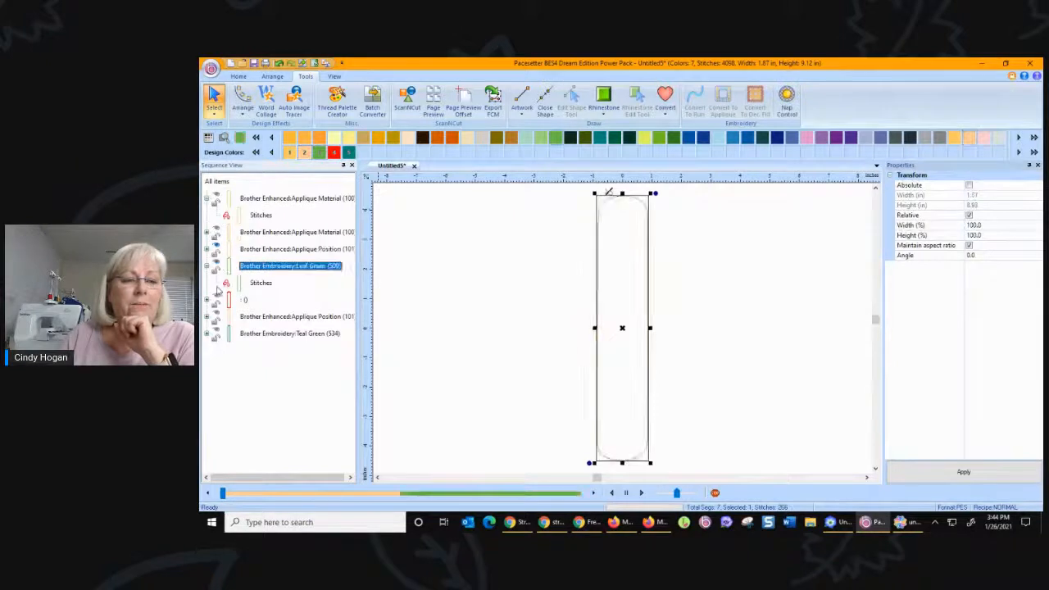
{"action": "left_click", "coordinate": [218, 300]}
{"action": "left_click", "coordinate": [217, 316]}
{"action": "left_click", "coordinate": [217, 333]}
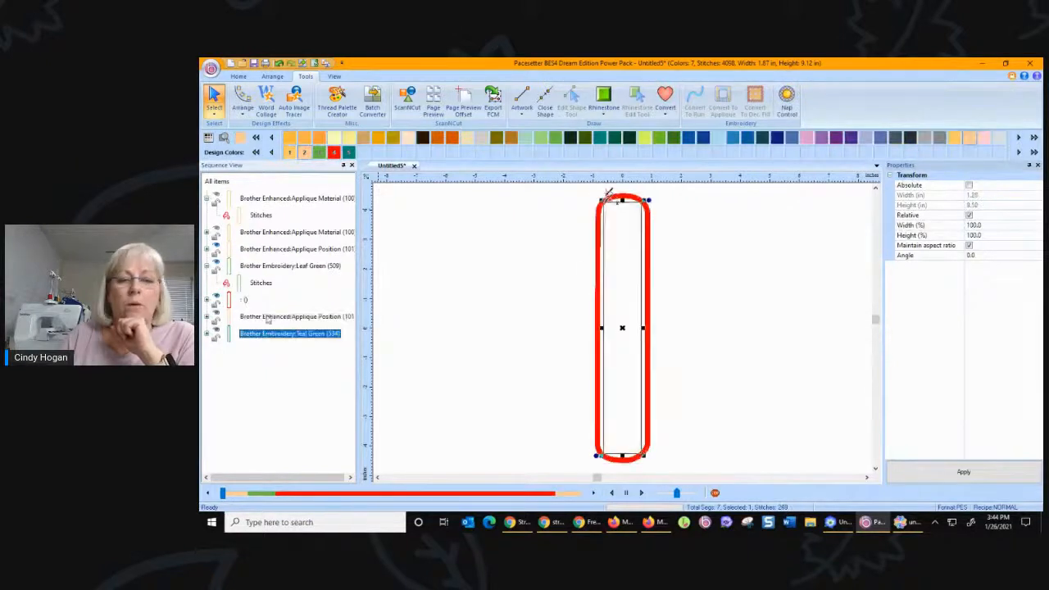
{"action": "left_click", "coordinate": [265, 250]}
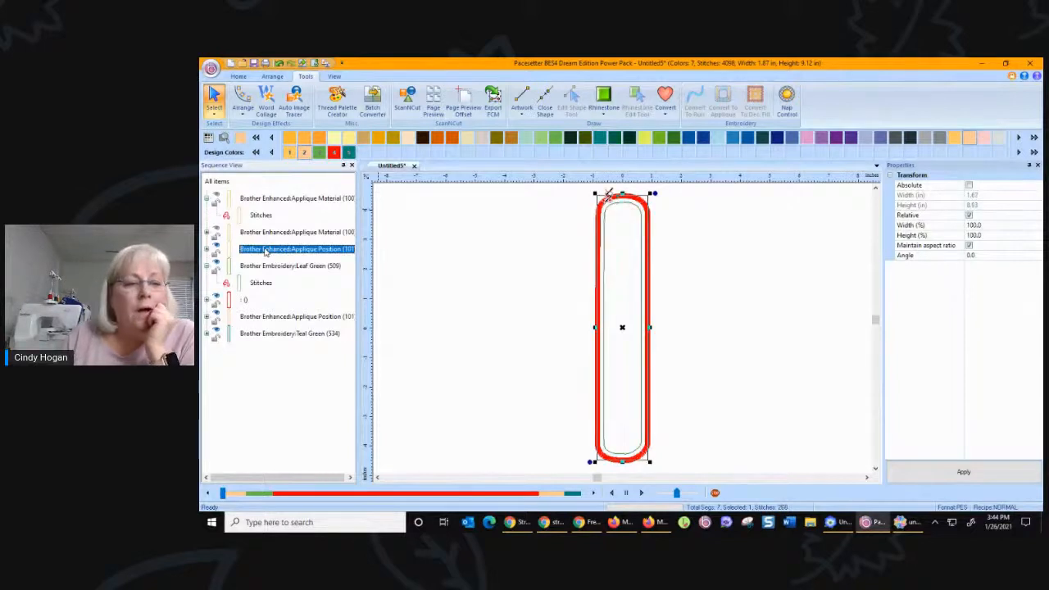
Step: Make the outer outline's Applique Material (100) stitches visible again
{"action": "left_click", "coordinate": [260, 202]}
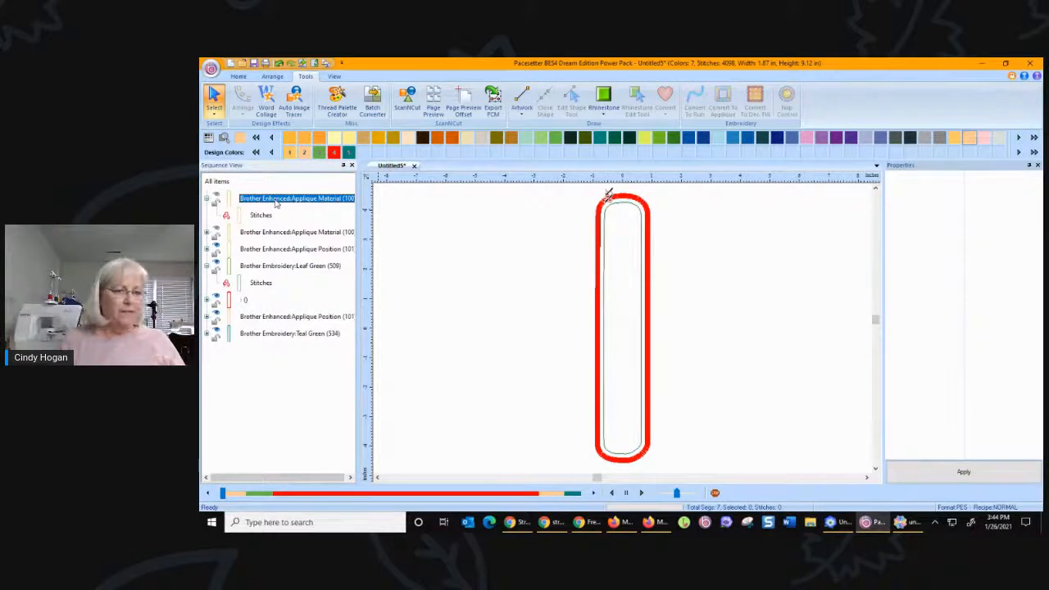
{"action": "right_click", "coordinate": [276, 205]}
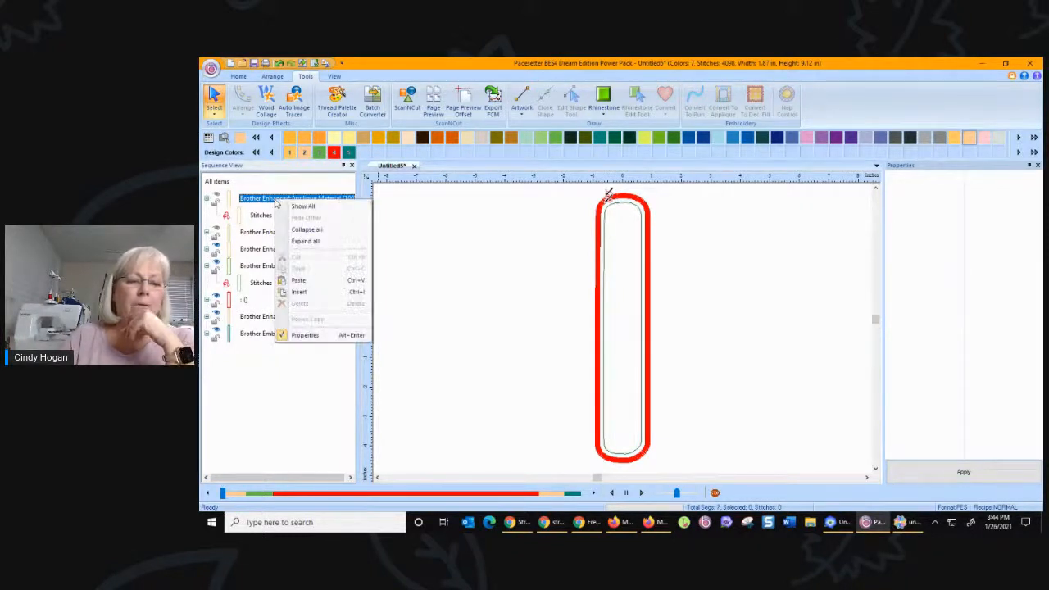
{"action": "left_click", "coordinate": [235, 199]}
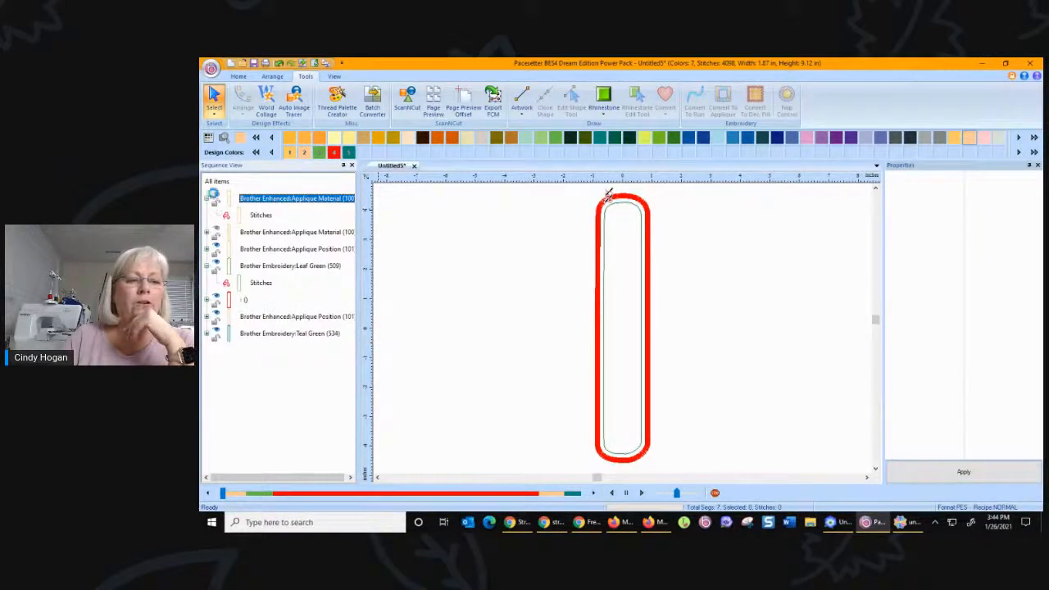
Step: Duplicate the outer outline's Applique Material (100) stitches and place the copy directly before the outer Applique Position (101) stitches
{"action": "right_click", "coordinate": [244, 201]}
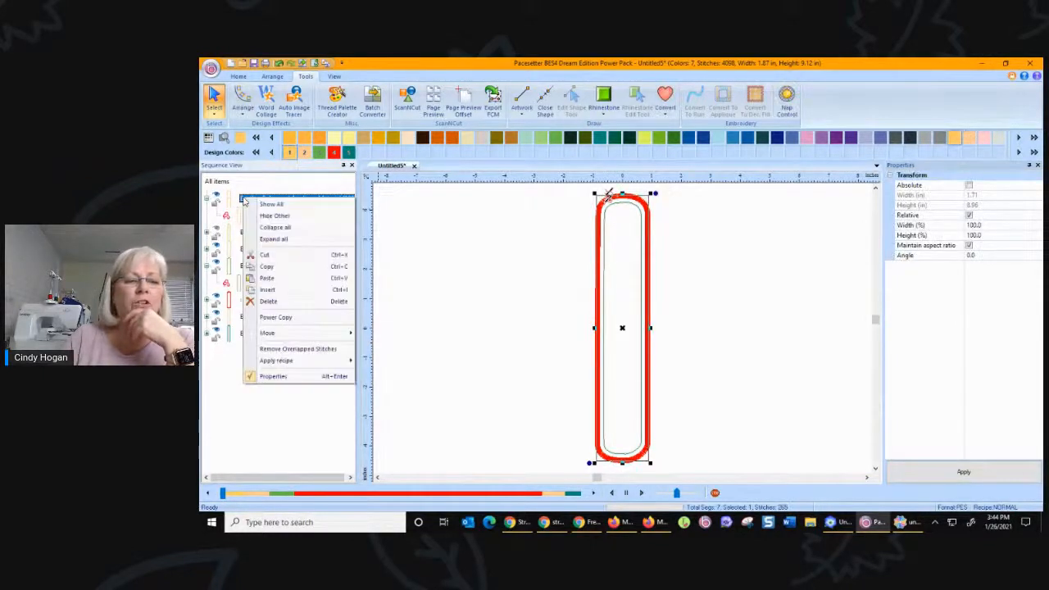
{"action": "left_click", "coordinate": [266, 267]}
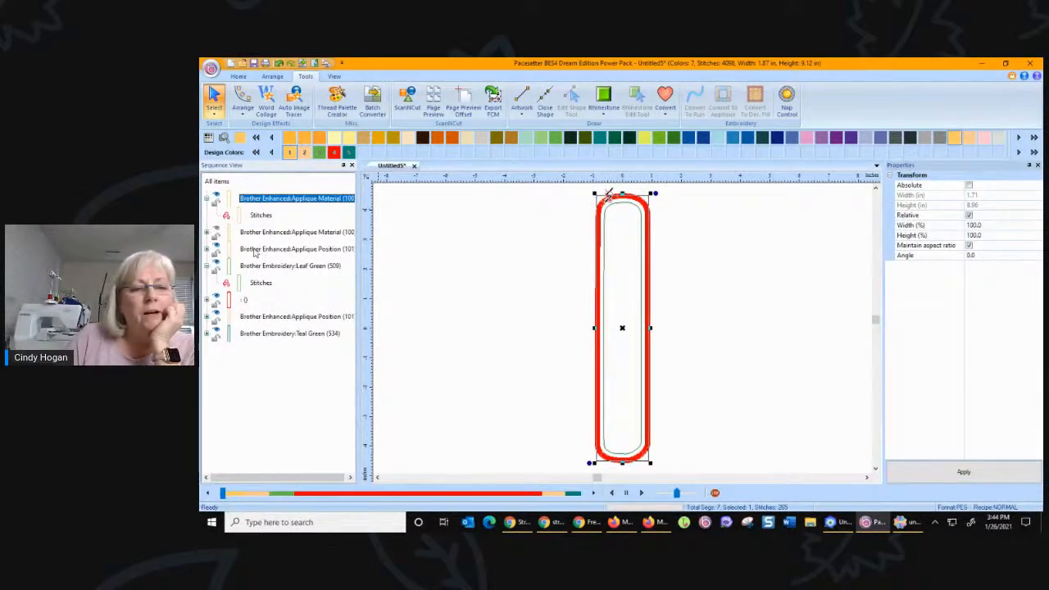
{"action": "left_click", "coordinate": [257, 250]}
{"action": "right_click", "coordinate": [256, 252]}
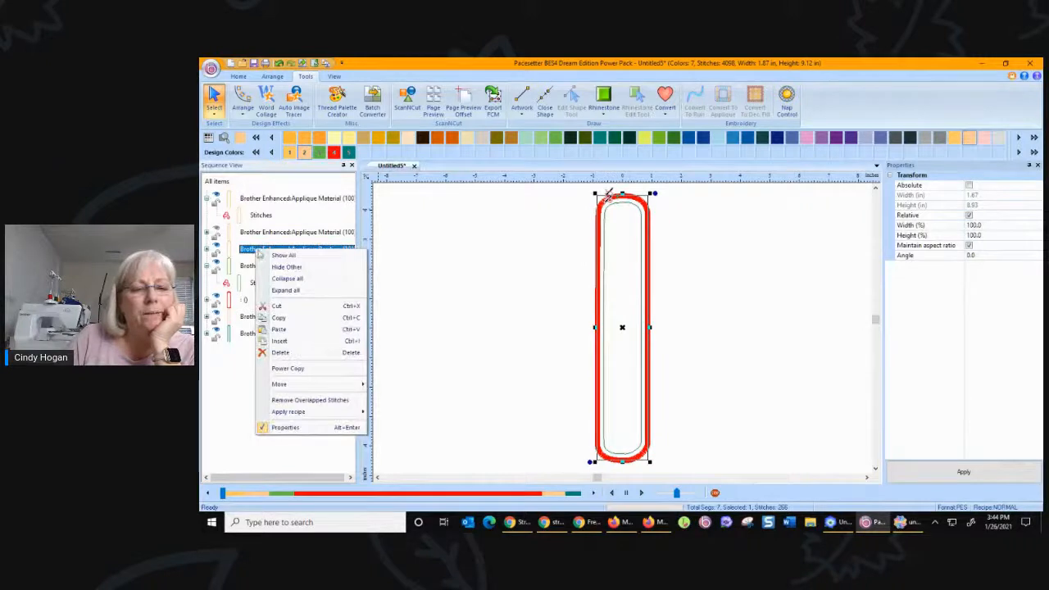
{"action": "left_click", "coordinate": [266, 329]}
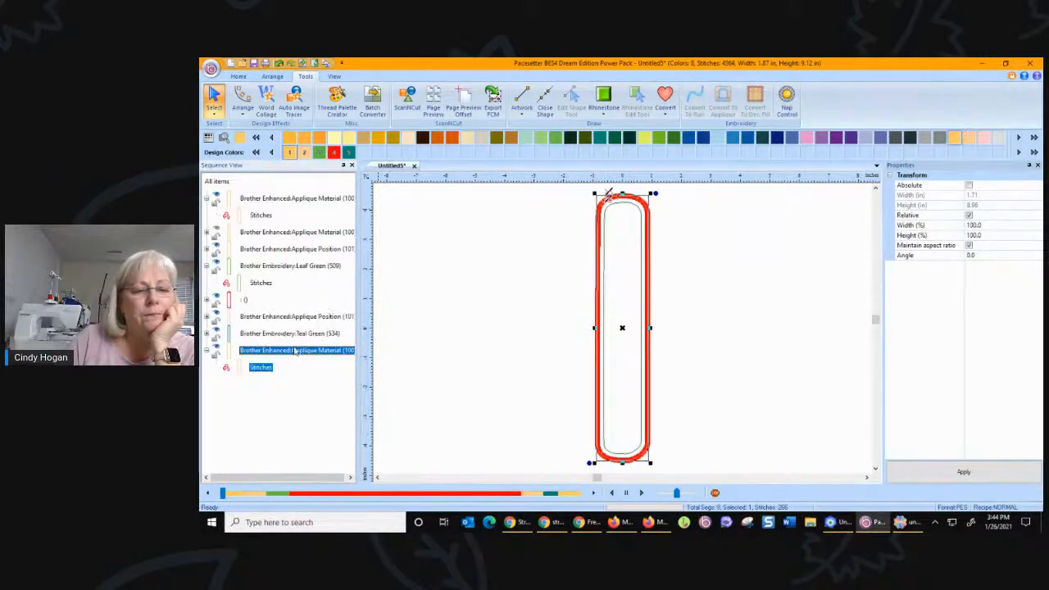
{"action": "left_click", "coordinate": [266, 266]}
{"action": "left_click_drag", "start_coordinate": [265, 262], "coordinate": [257, 242]}
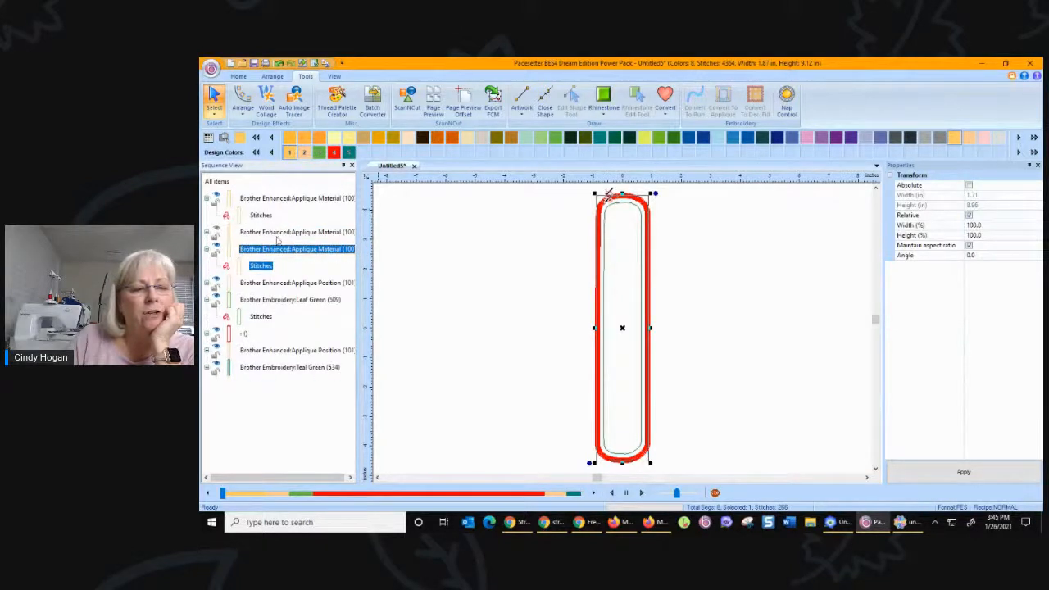
Step: Show the inner outline's Applique Material (100) stitches and recolour them to Teal Green (534)
{"action": "left_click", "coordinate": [254, 236]}
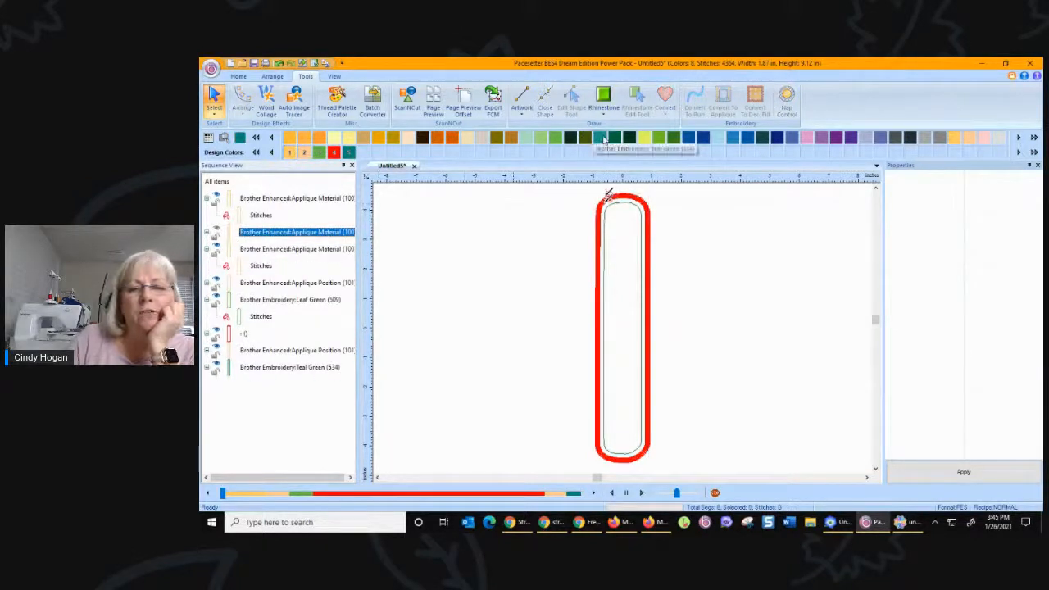
{"action": "left_click", "coordinate": [228, 230]}
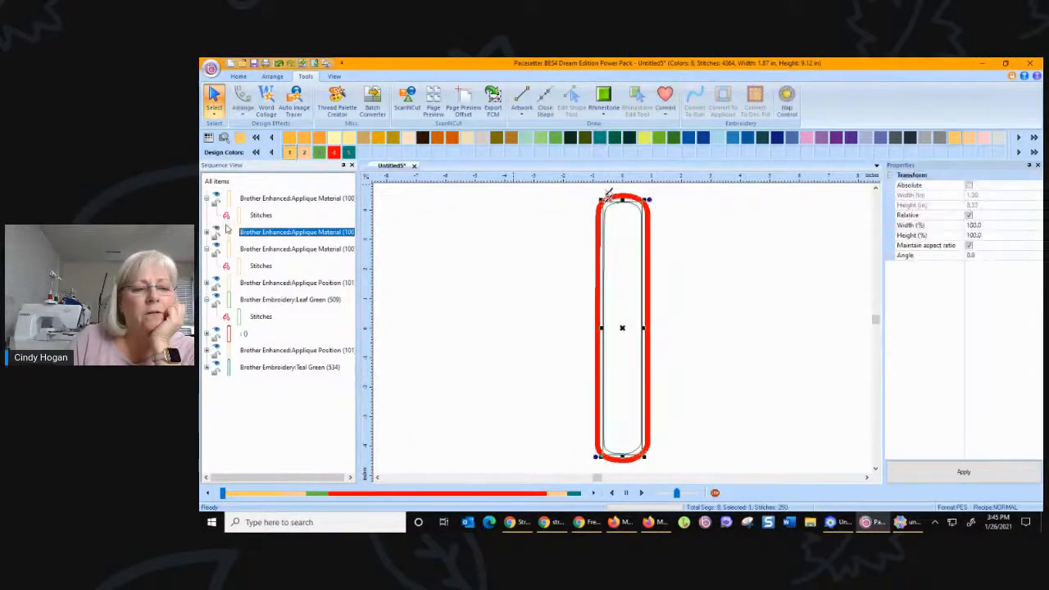
{"action": "left_click", "coordinate": [599, 136]}
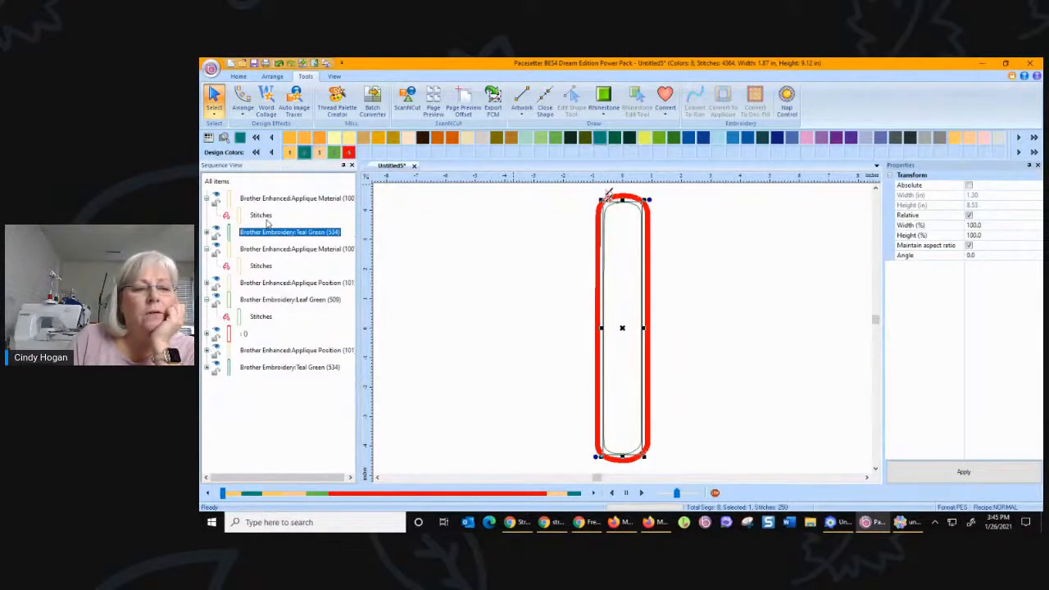
Step: Review the stitching order item by item, comparing the outer material lines, the inner Teal Green line, position, Leaf Green and red finishing stitches
{"action": "left_click", "coordinate": [252, 249]}
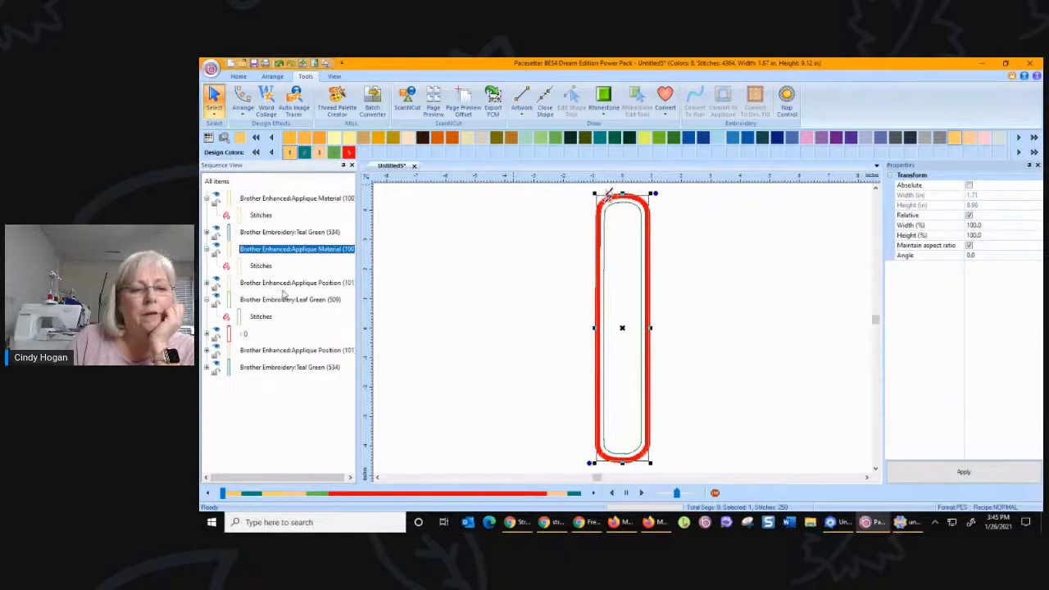
{"action": "left_click", "coordinate": [274, 201]}
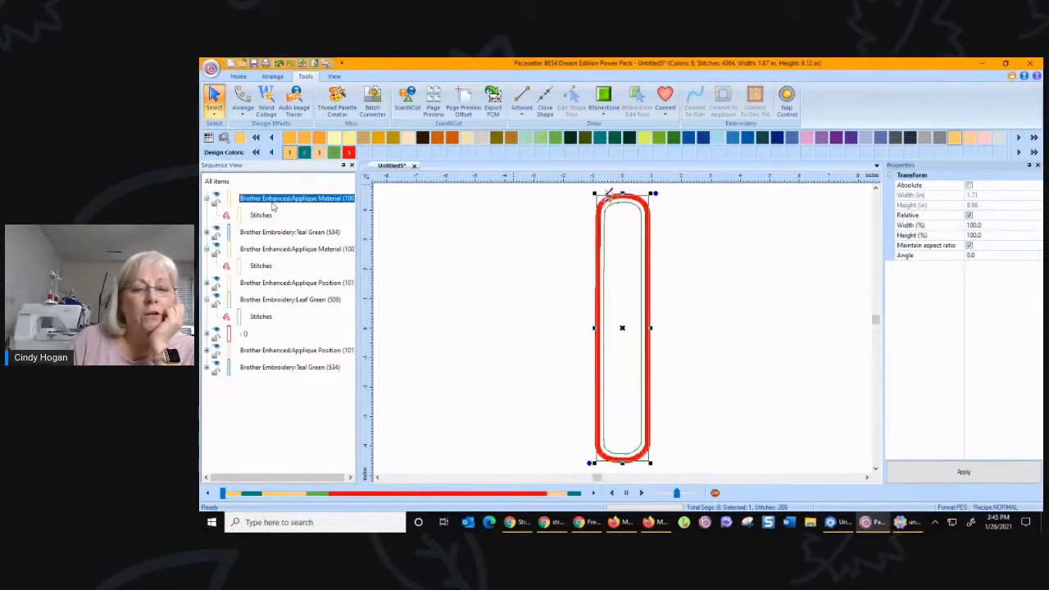
{"action": "left_click", "coordinate": [266, 234]}
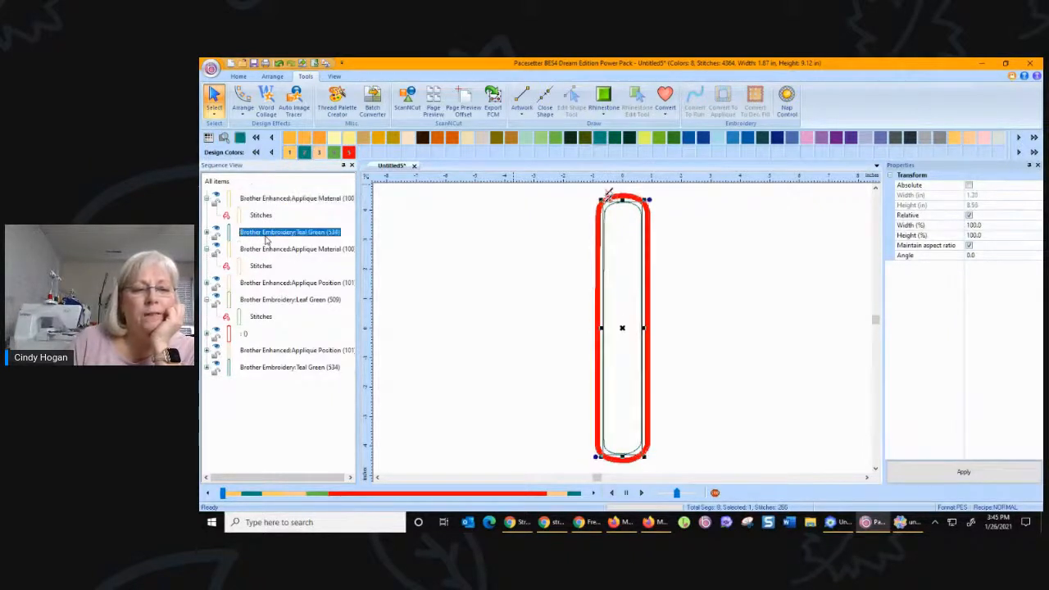
{"action": "left_click", "coordinate": [269, 249]}
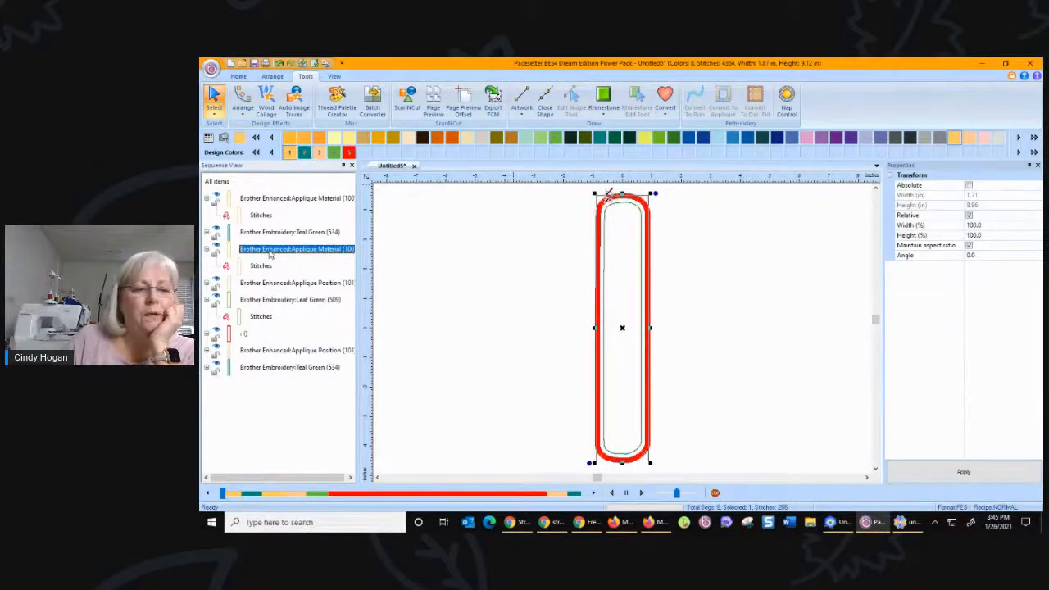
{"action": "left_click", "coordinate": [280, 285]}
{"action": "left_click", "coordinate": [278, 301]}
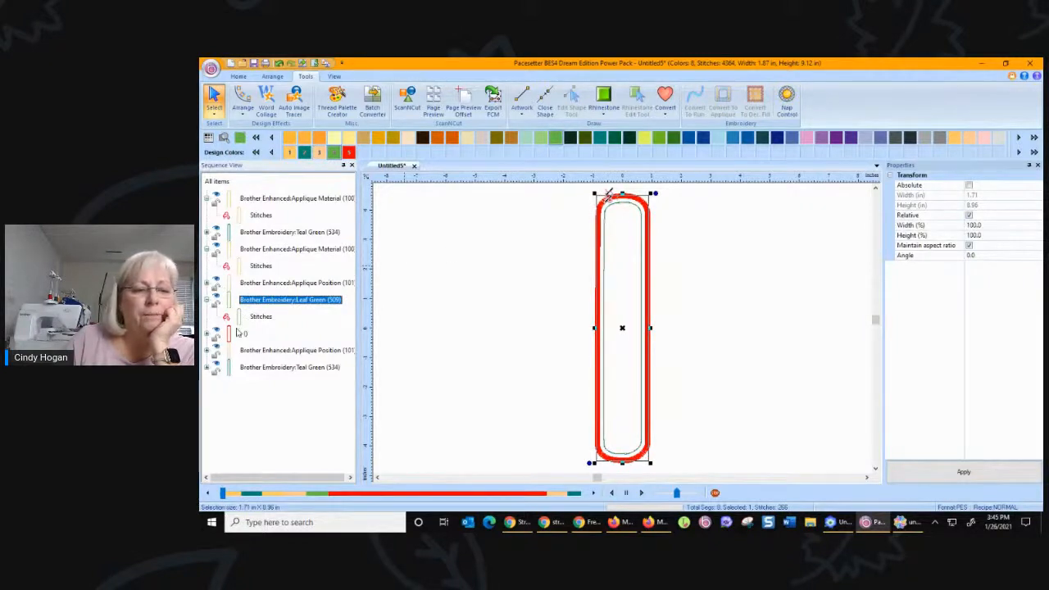
{"action": "left_click", "coordinate": [248, 284]}
{"action": "left_click", "coordinate": [251, 299]}
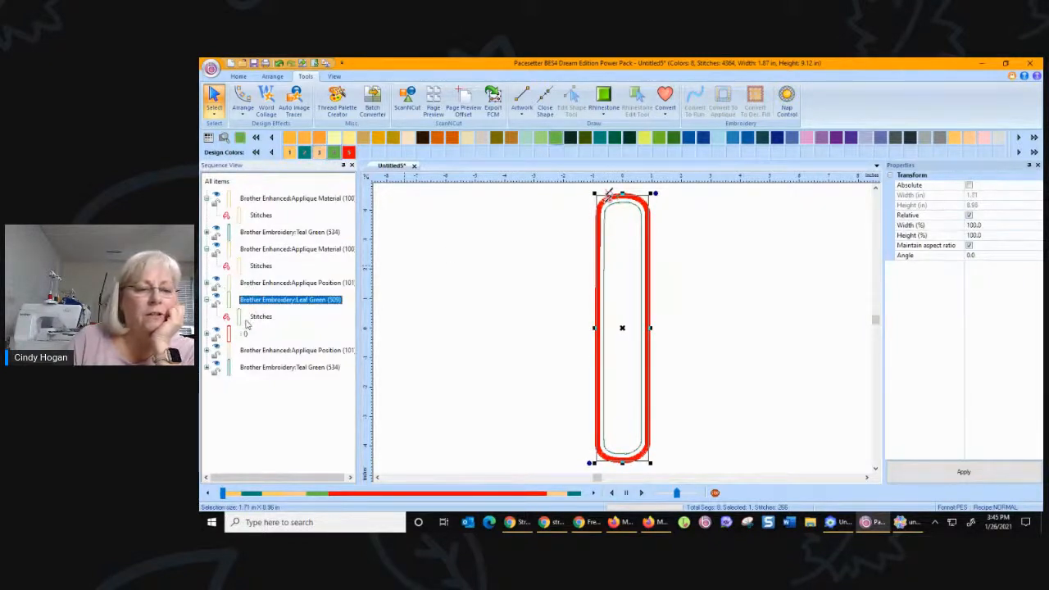
{"action": "left_click", "coordinate": [240, 333]}
{"action": "left_click", "coordinate": [266, 303]}
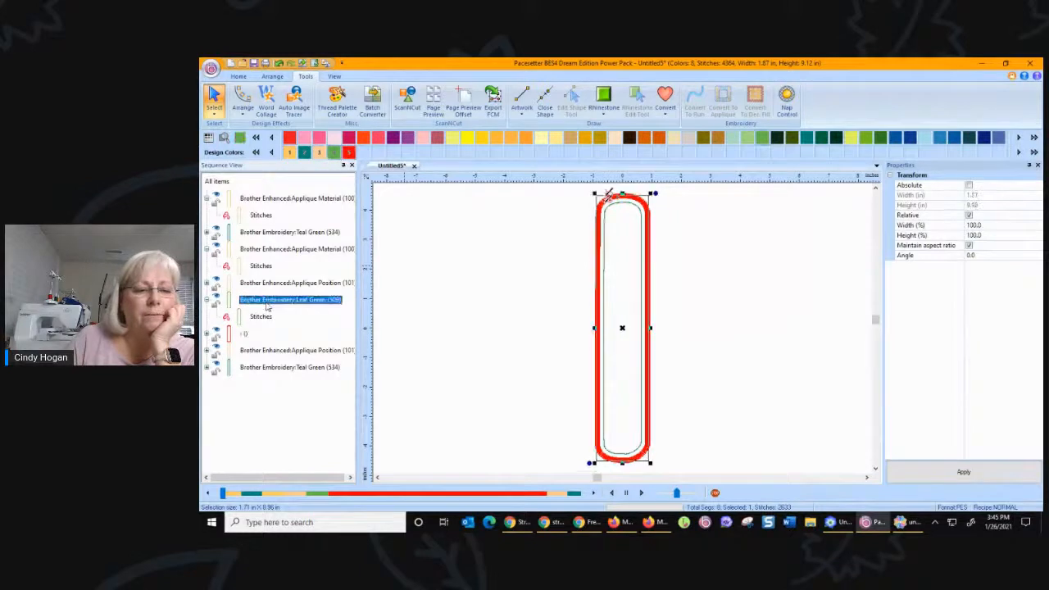
{"action": "left_click", "coordinate": [232, 334]}
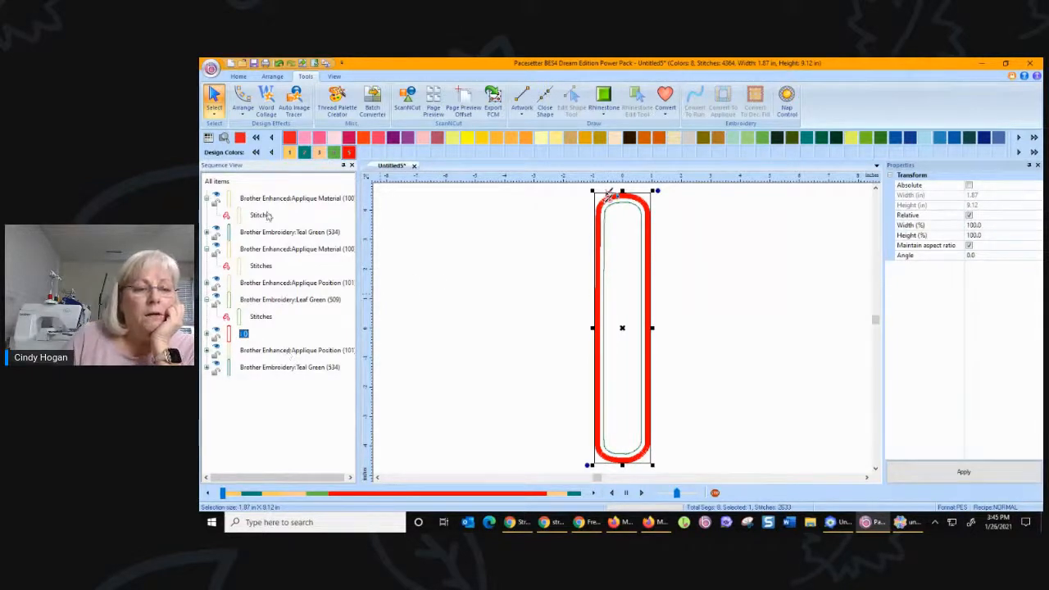
{"action": "left_click", "coordinate": [268, 250]}
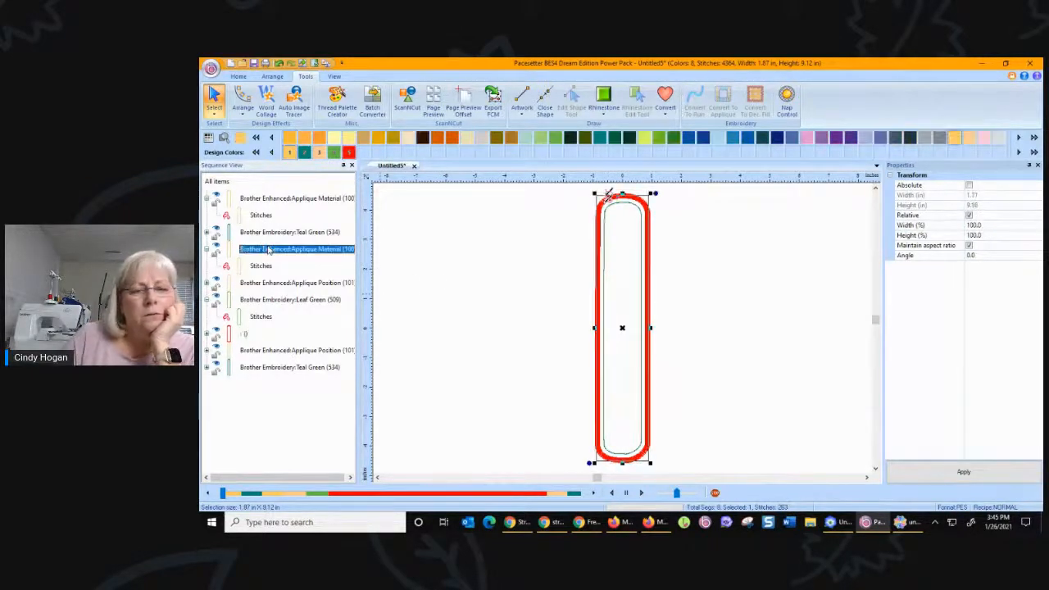
{"action": "left_click", "coordinate": [266, 285]}
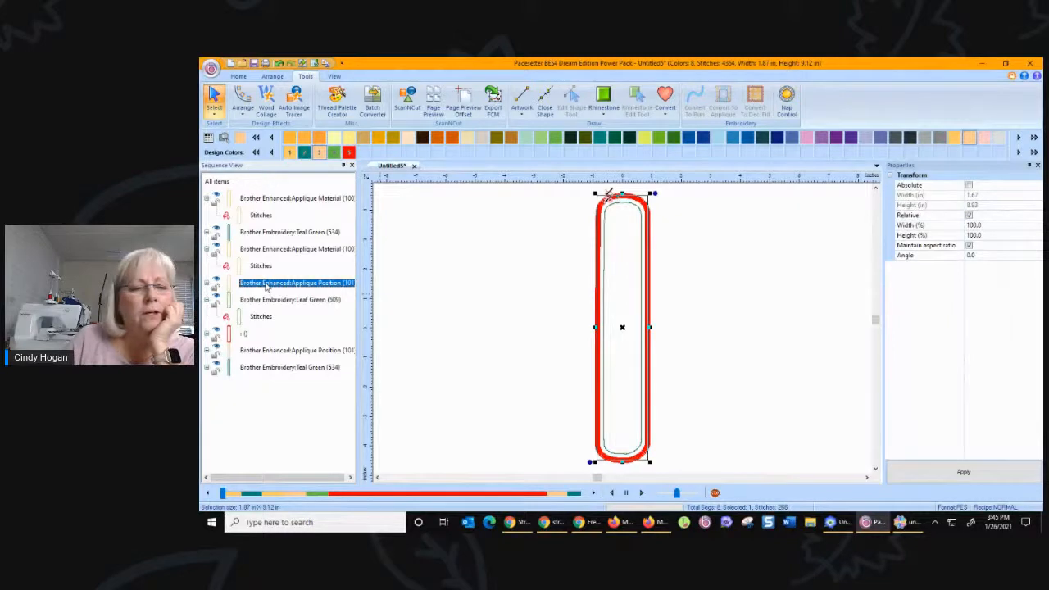
{"action": "left_click", "coordinate": [267, 301]}
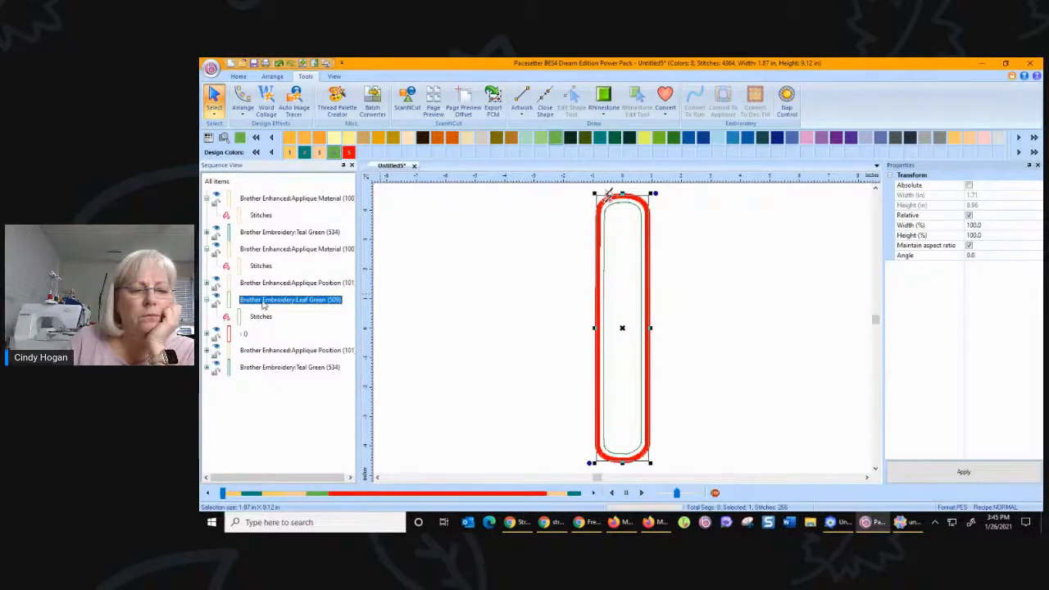
Step: Delete the inner outline's Applique Position (101) stitches from the sequence
{"action": "left_click", "coordinate": [250, 353]}
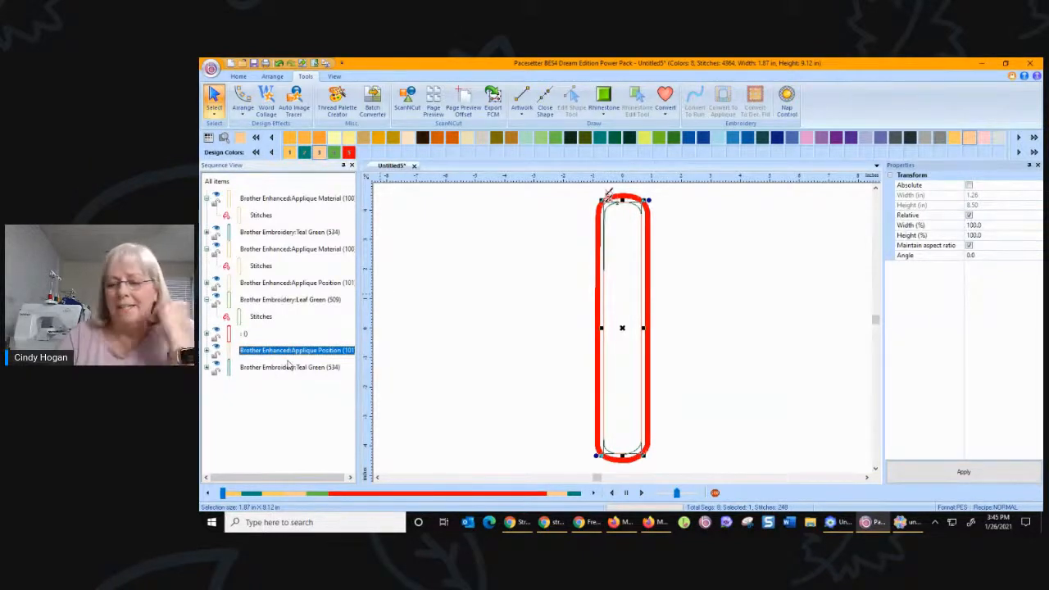
{"action": "key", "text": "Delete"}
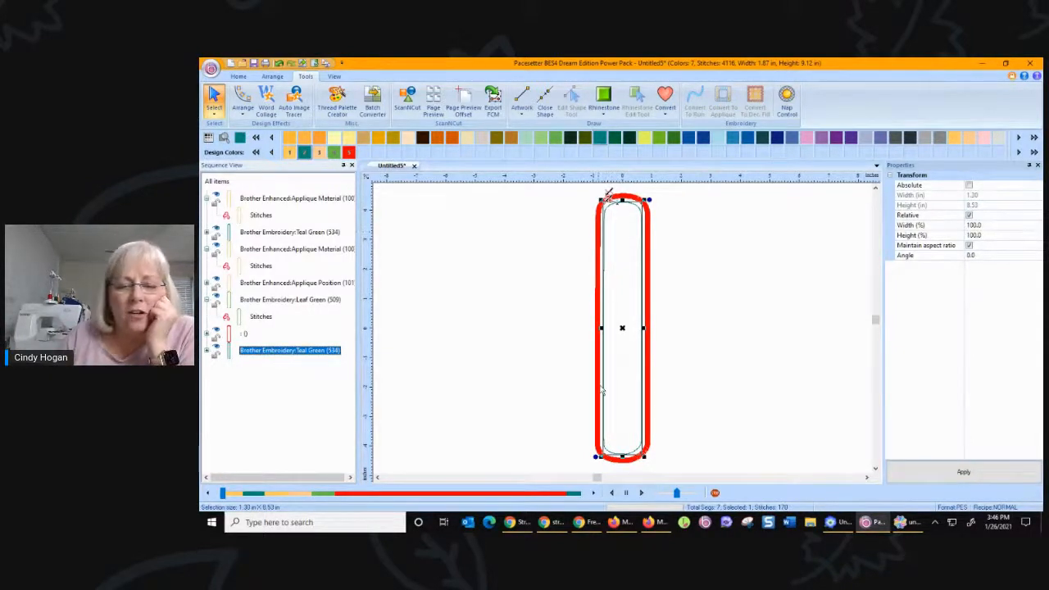
Step: Preview the stitch-out sequence from the first outer outline through the red finishing stitches to the final Teal Green line
{"action": "left_click", "coordinate": [673, 276]}
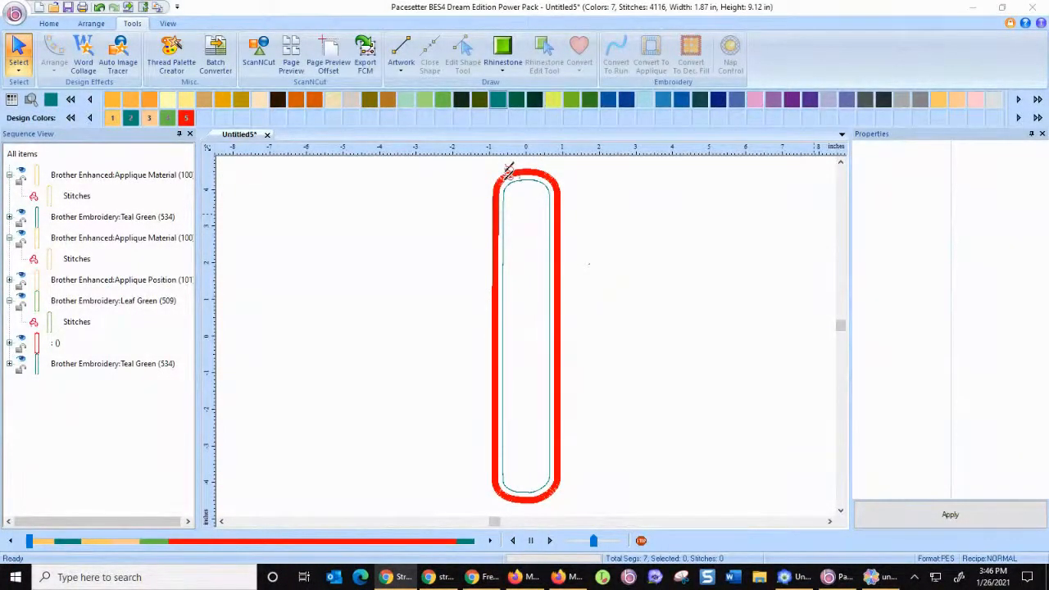
{"action": "left_click", "coordinate": [30, 545]}
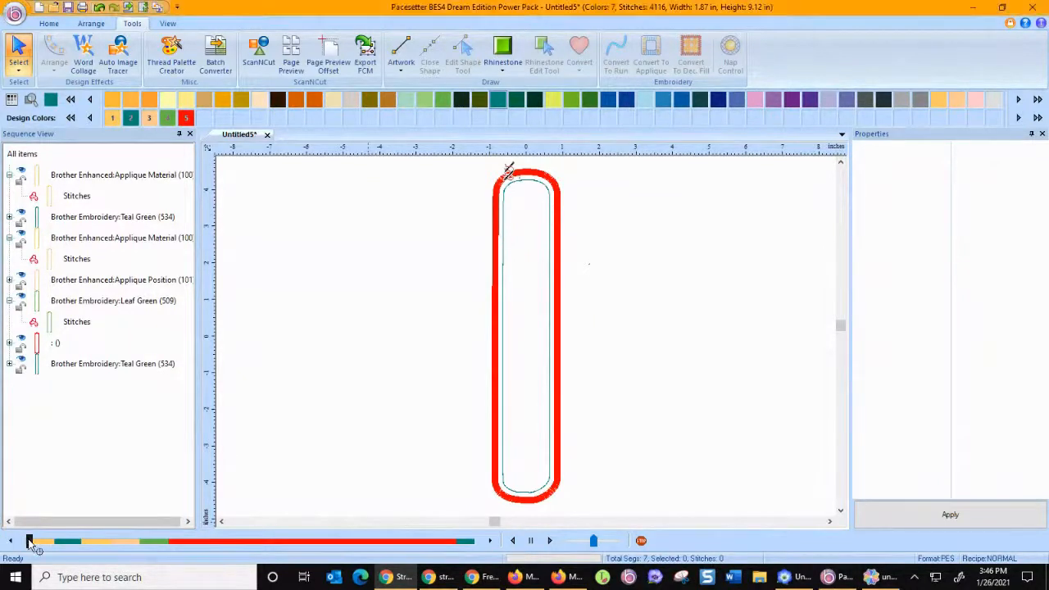
{"action": "left_click_drag", "start_coordinate": [28, 539], "coordinate": [88, 557]}
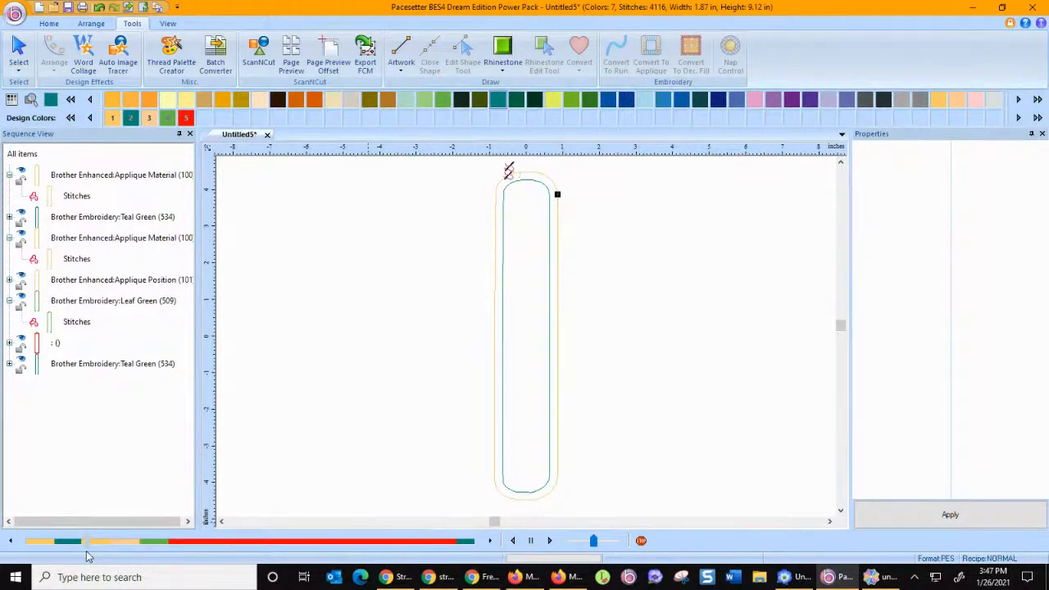
{"action": "left_click_drag", "start_coordinate": [86, 552], "coordinate": [110, 542]}
{"action": "mouse_move", "coordinate": [115, 547]}
{"action": "left_mouse_down"}
{"action": "mouse_move", "coordinate": [145, 541]}
{"action": "mouse_move", "coordinate": [252, 560]}
{"action": "mouse_move", "coordinate": [342, 553]}
{"action": "mouse_move", "coordinate": [437, 571]}
{"action": "mouse_move", "coordinate": [483, 556]}
{"action": "left_mouse_up"}
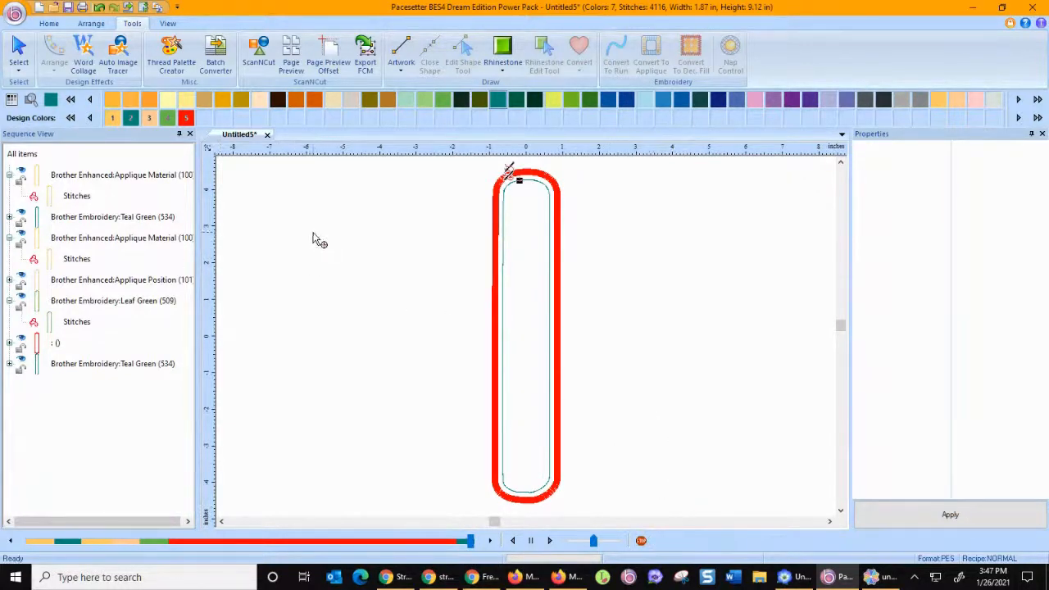
{"action": "left_click", "coordinate": [16, 59]}
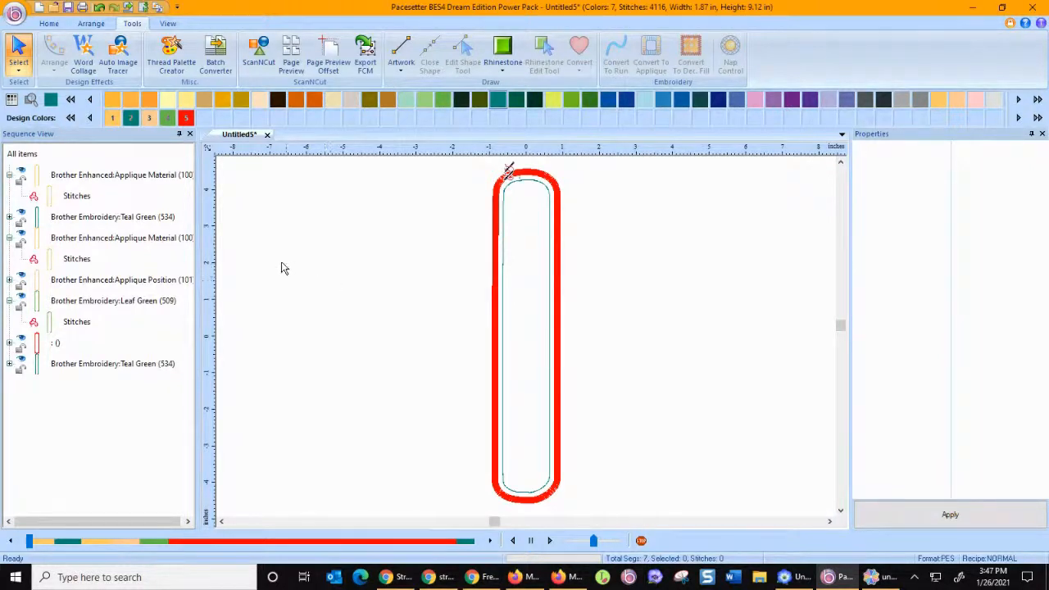
Step: Create a new design and paste into it copies of the first Applique Material (100) and first Teal Green (534) outlines
{"action": "left_click", "coordinate": [39, 8]}
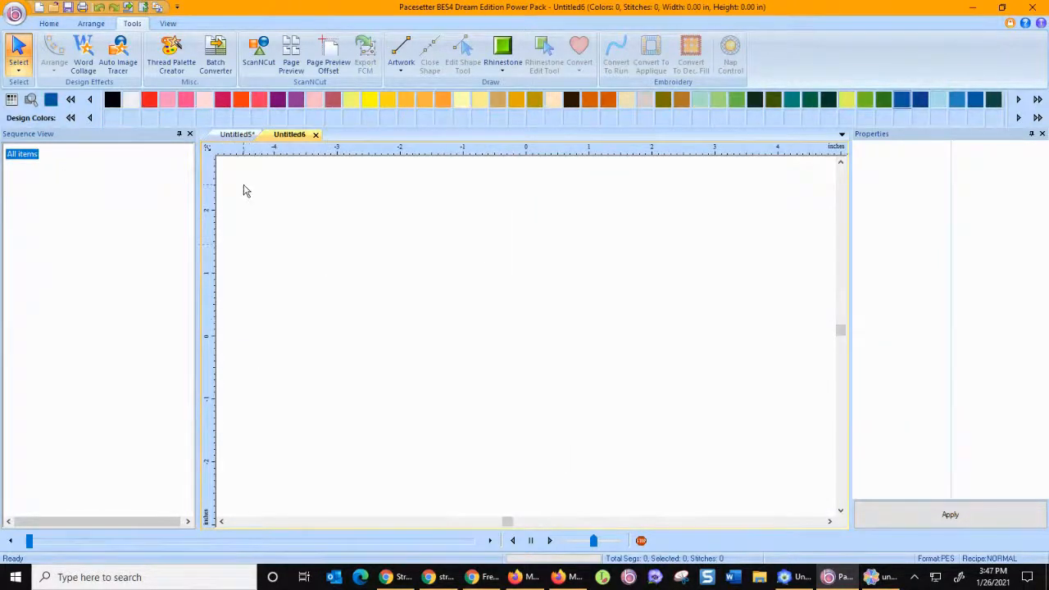
{"action": "left_click", "coordinate": [236, 134]}
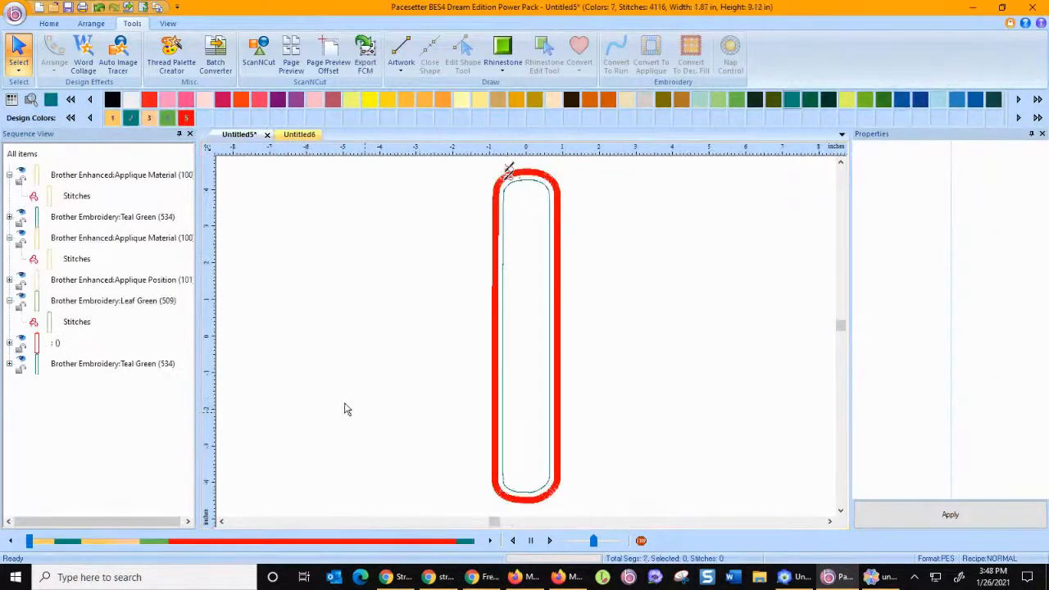
{"action": "left_click", "coordinate": [101, 175]}
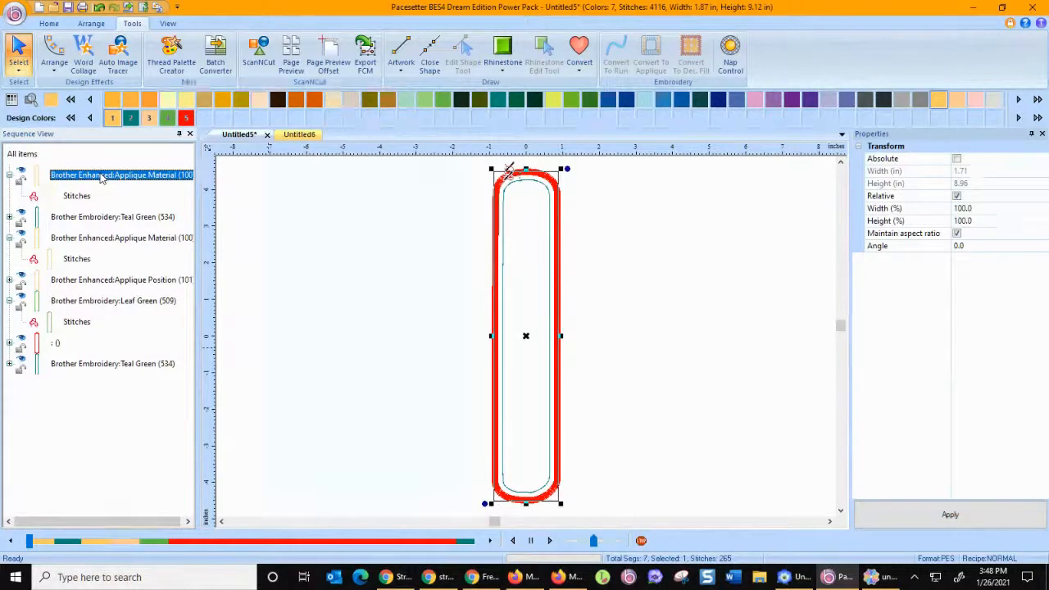
{"action": "left_click", "coordinate": [92, 217], "text": "ctrl"}
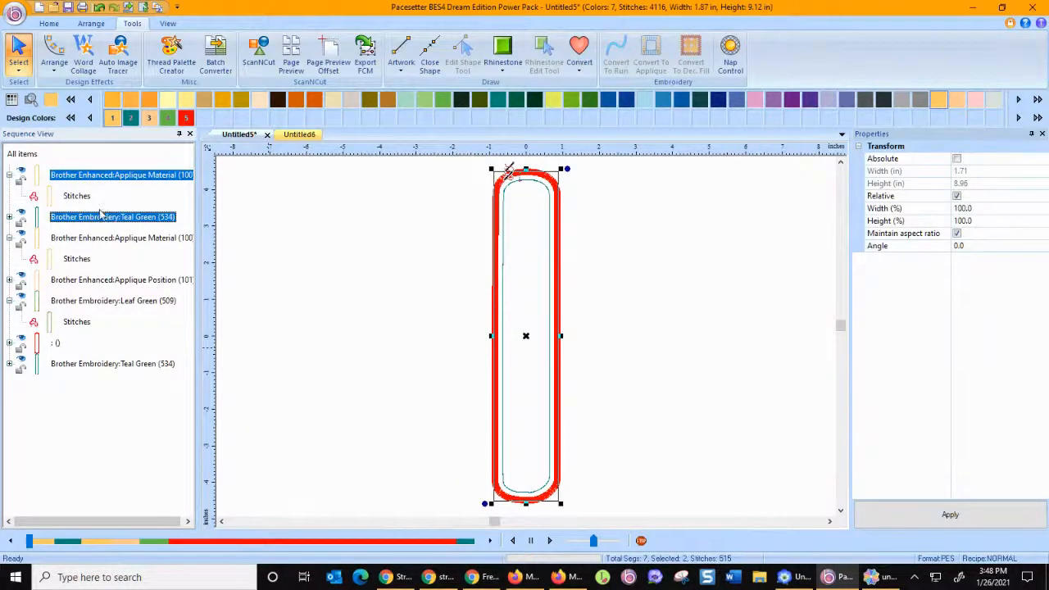
{"action": "right_click", "coordinate": [101, 222]}
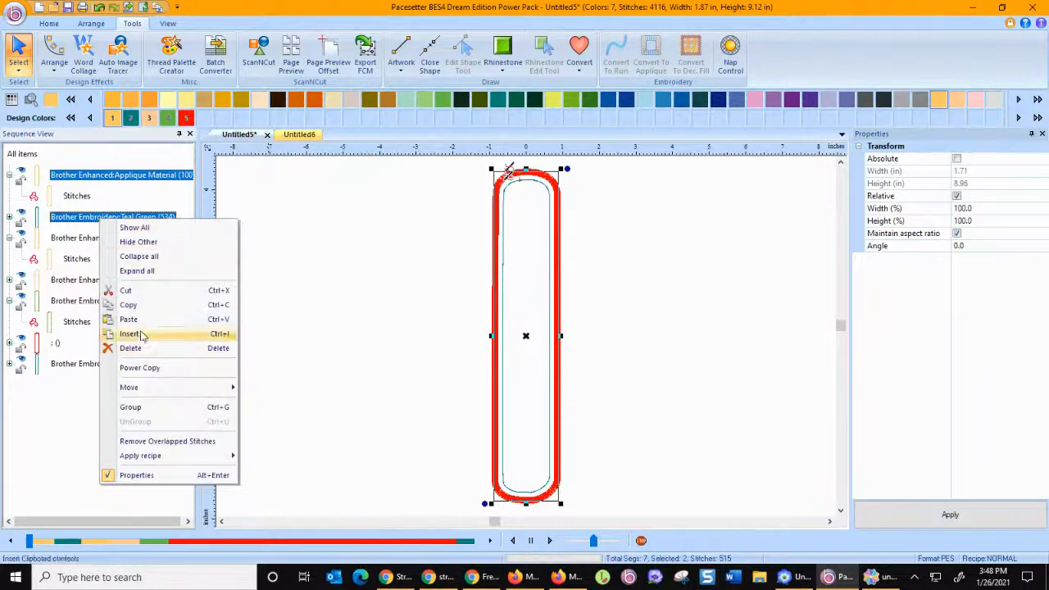
{"action": "left_click", "coordinate": [129, 304]}
{"action": "left_click", "coordinate": [302, 135]}
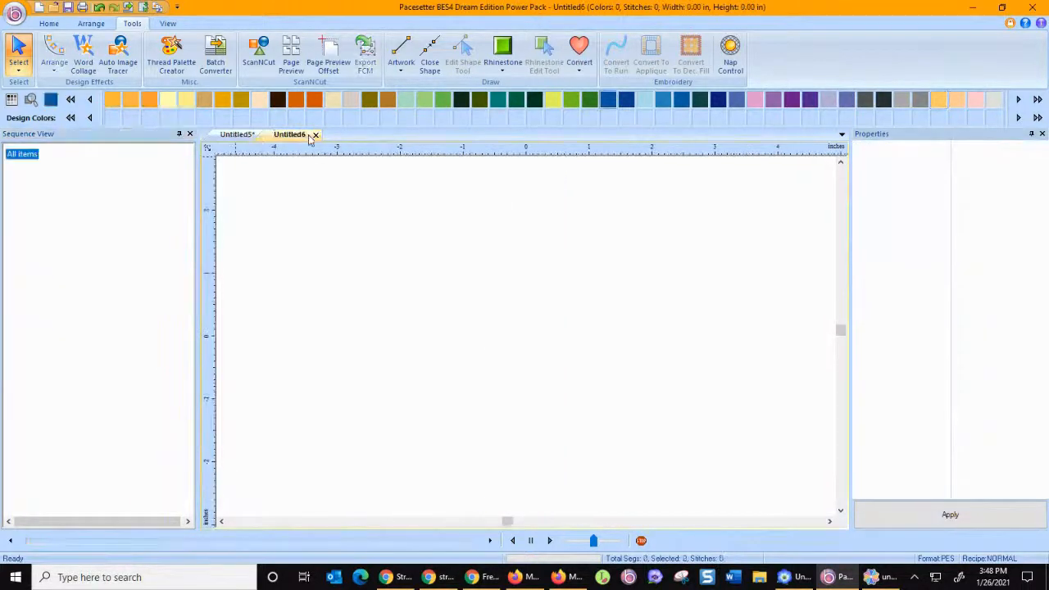
{"action": "right_click", "coordinate": [450, 235]}
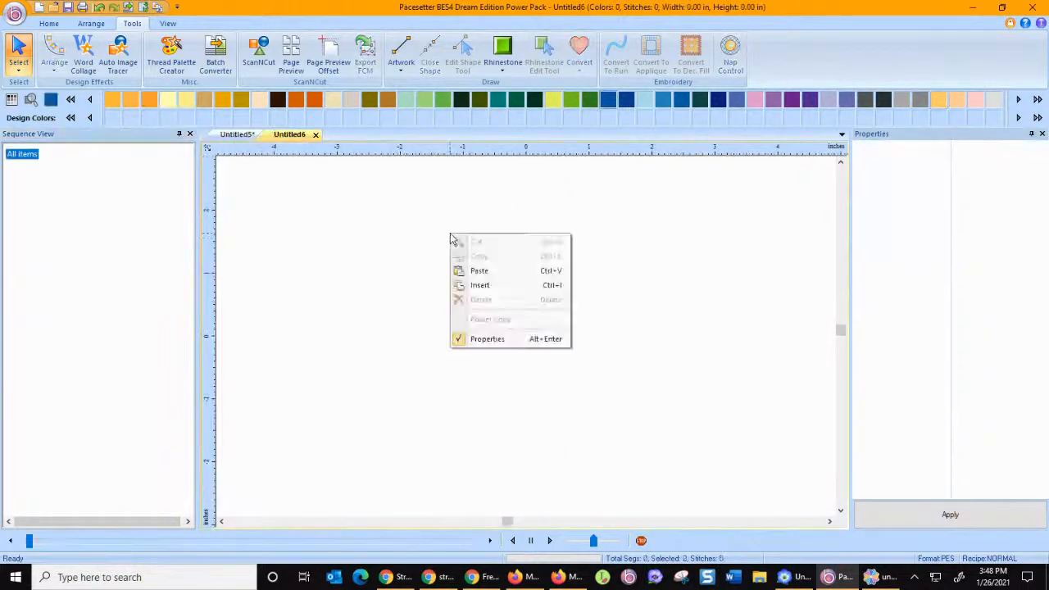
{"action": "left_click", "coordinate": [478, 273]}
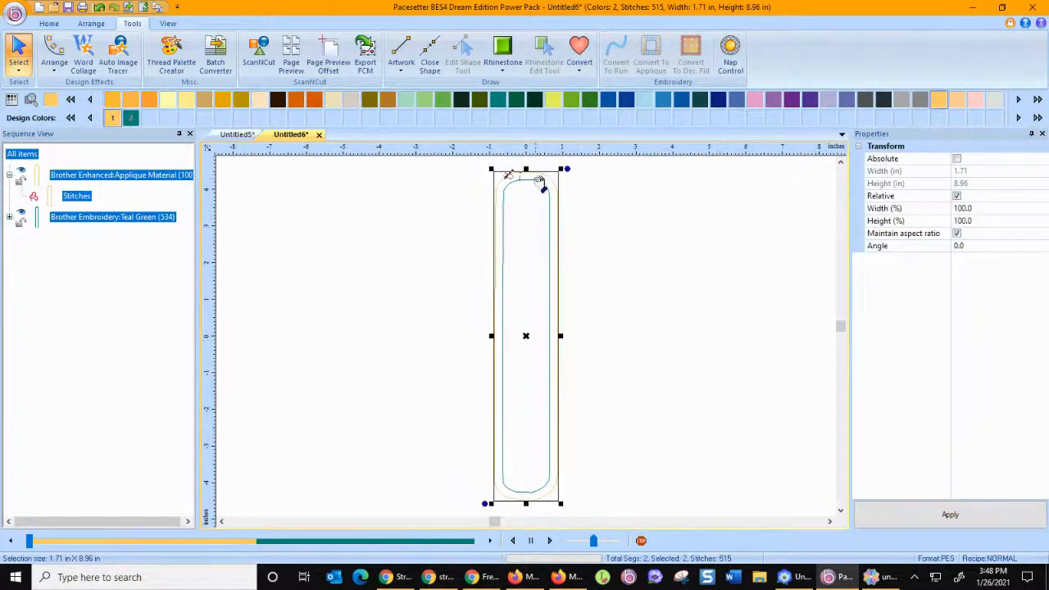
{"action": "left_click", "coordinate": [655, 270]}
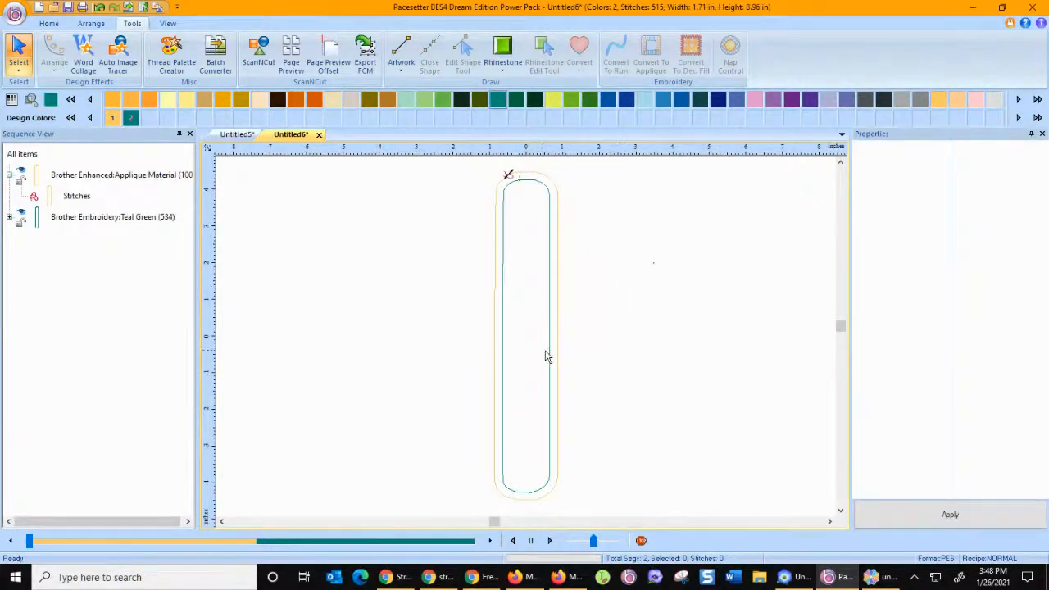
Step: Group the outer Applique Material and inner Teal Green outlines in the new design
{"action": "left_click_drag", "start_coordinate": [463, 167], "coordinate": [594, 517]}
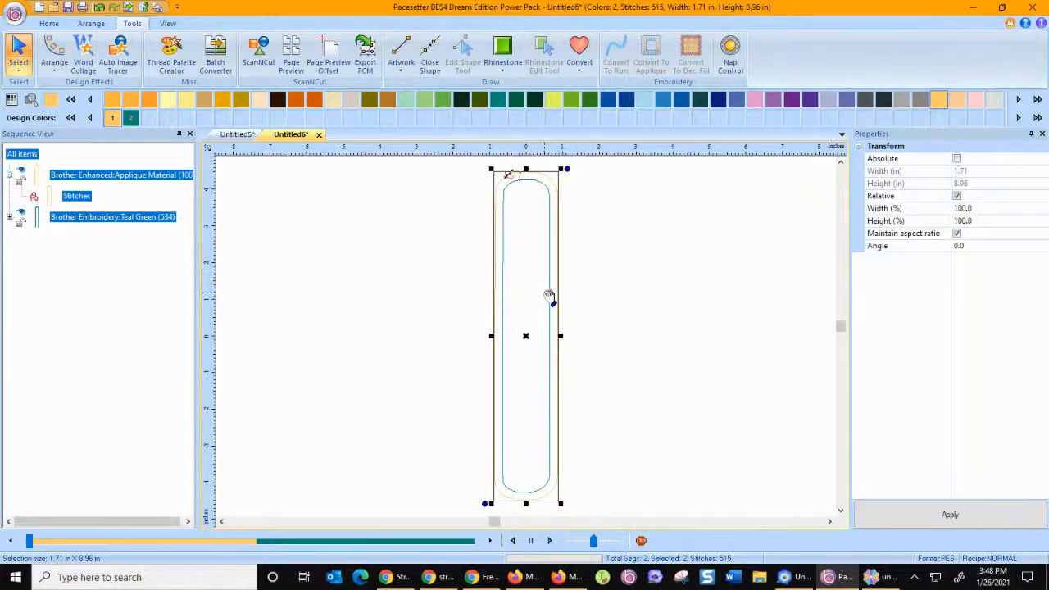
{"action": "right_click", "coordinate": [546, 297]}
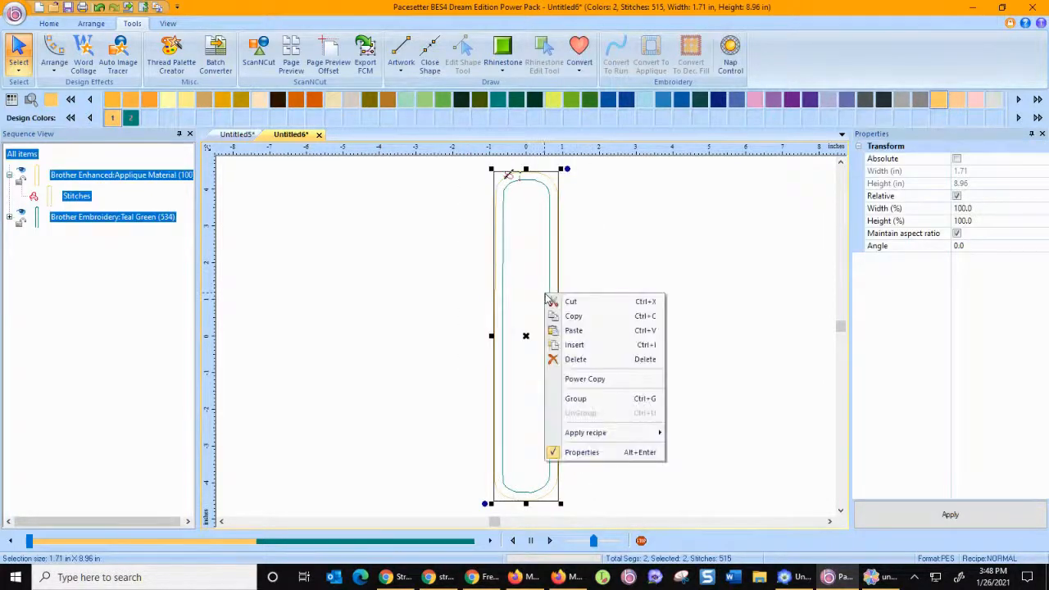
{"action": "left_click", "coordinate": [575, 398]}
{"action": "left_click", "coordinate": [494, 300]}
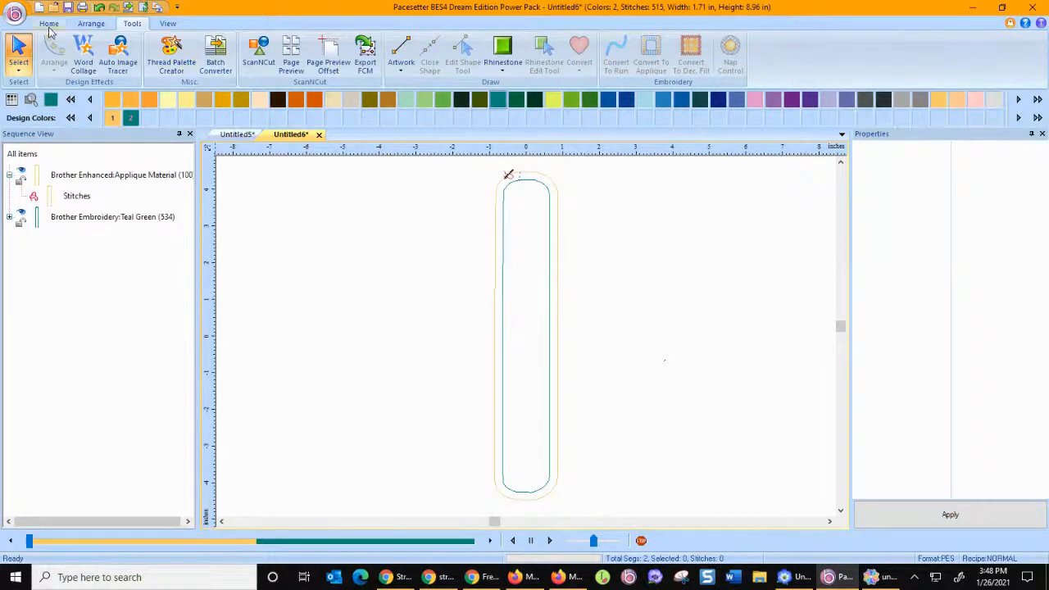
Step: Add normal text reading "Washaway" across the middle of the outlines
{"action": "left_click", "coordinate": [49, 24]}
{"action": "left_click", "coordinate": [133, 57]}
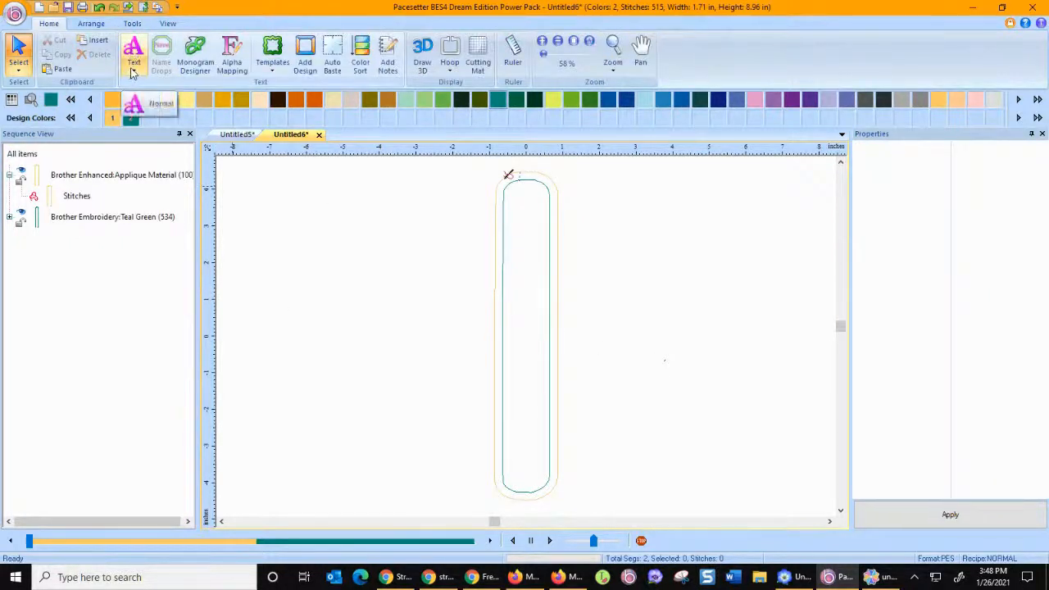
{"action": "left_click", "coordinate": [173, 125]}
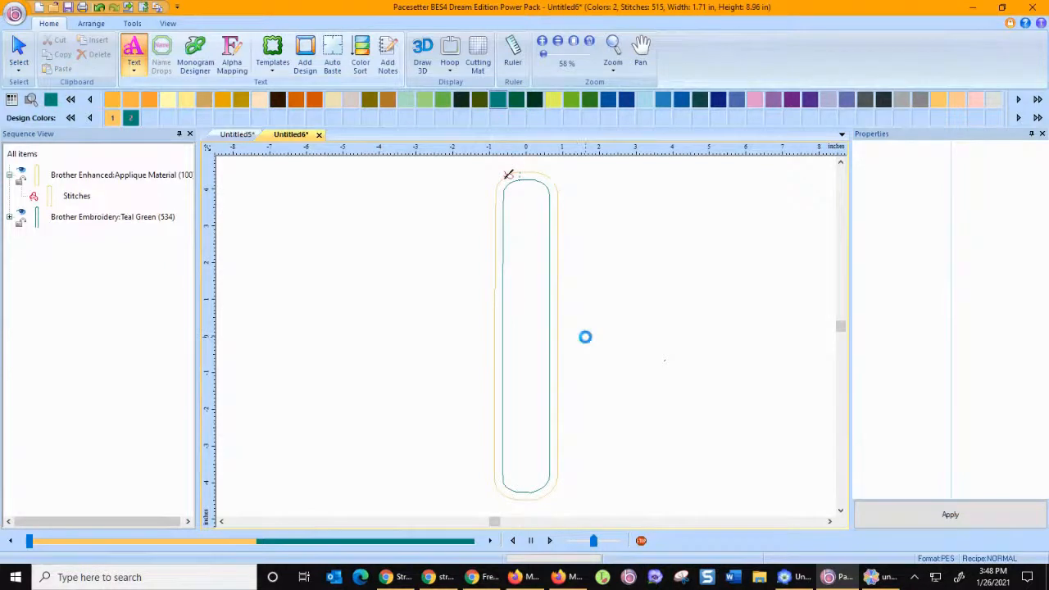
{"action": "left_click", "coordinate": [585, 337]}
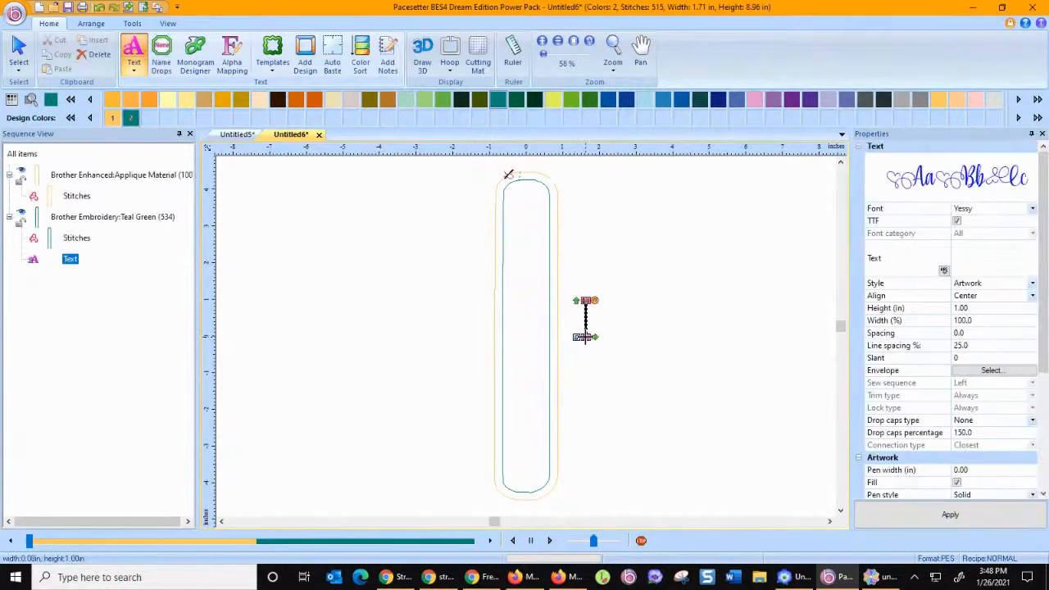
{"action": "type", "text": "Wa"}
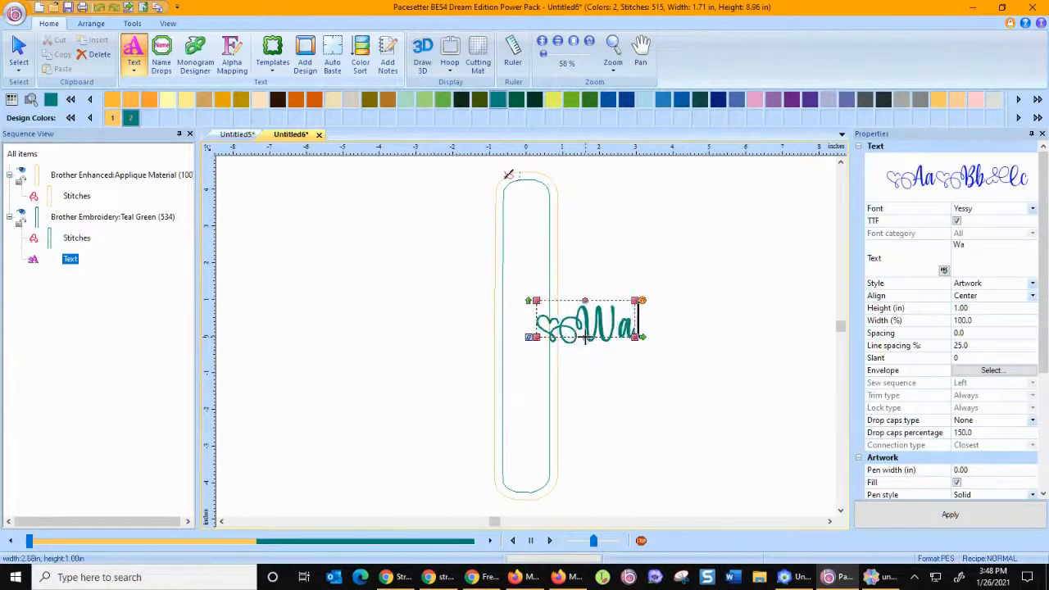
{"action": "type", "text": "shaway"}
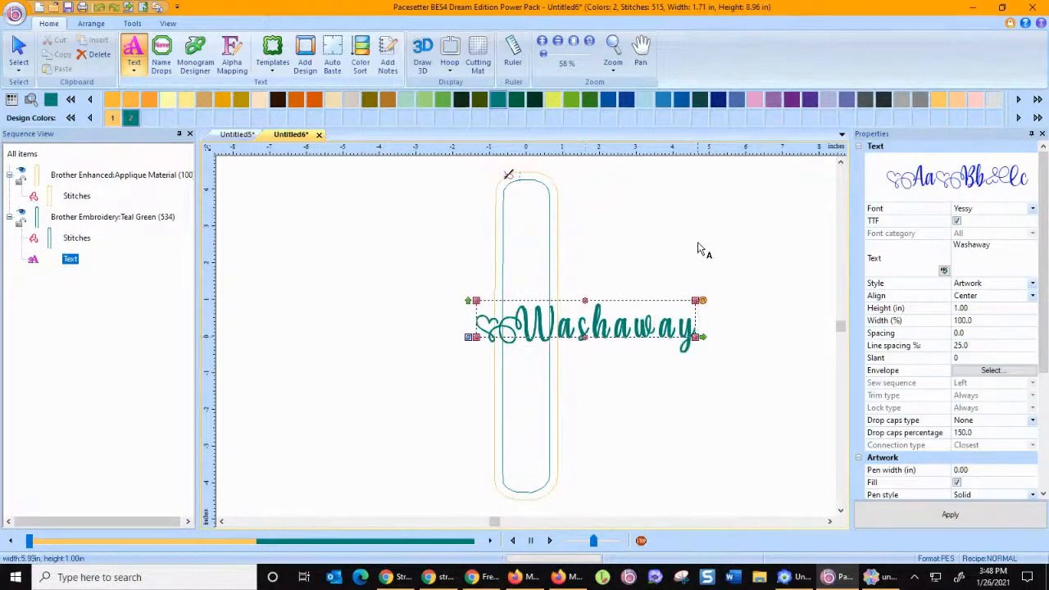
{"action": "key", "text": "Return"}
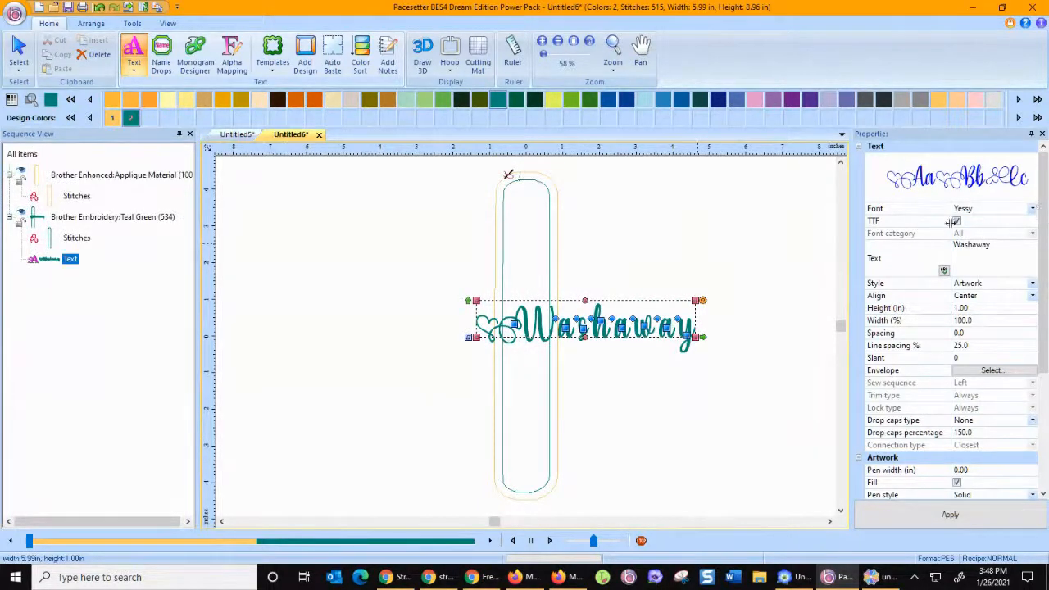
Step: Set the Washaway text's style to Column and look through the TrueType fonts
{"action": "left_click", "coordinate": [1031, 283]}
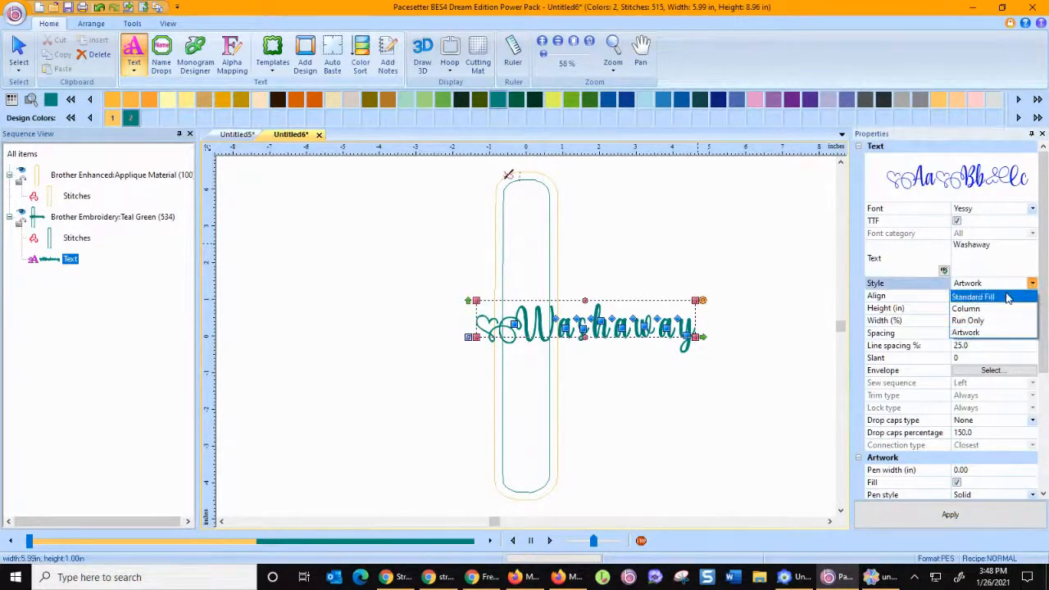
{"action": "left_click", "coordinate": [1005, 308]}
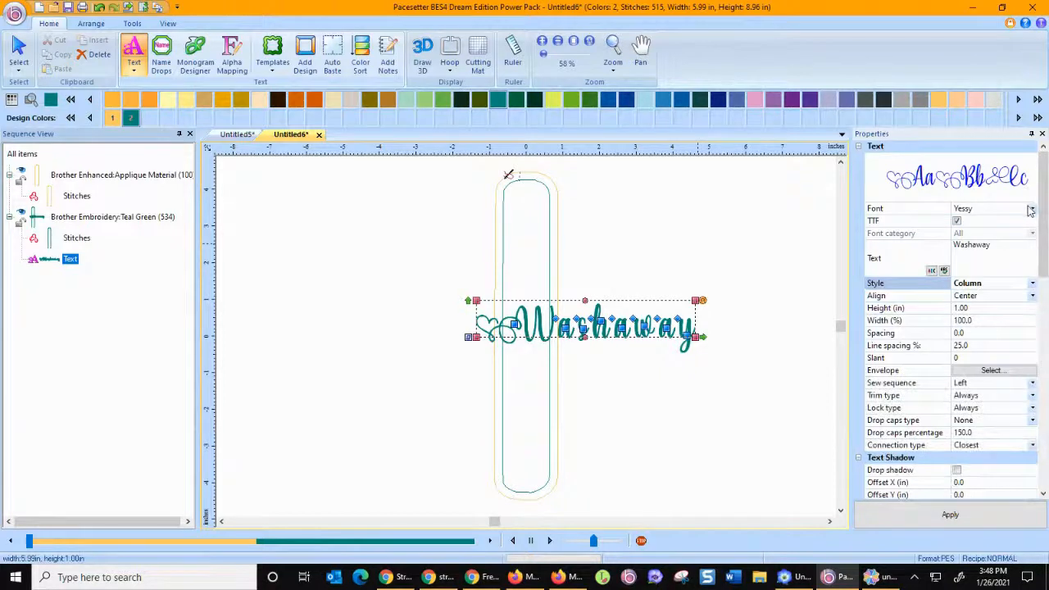
{"action": "left_click", "coordinate": [1032, 209]}
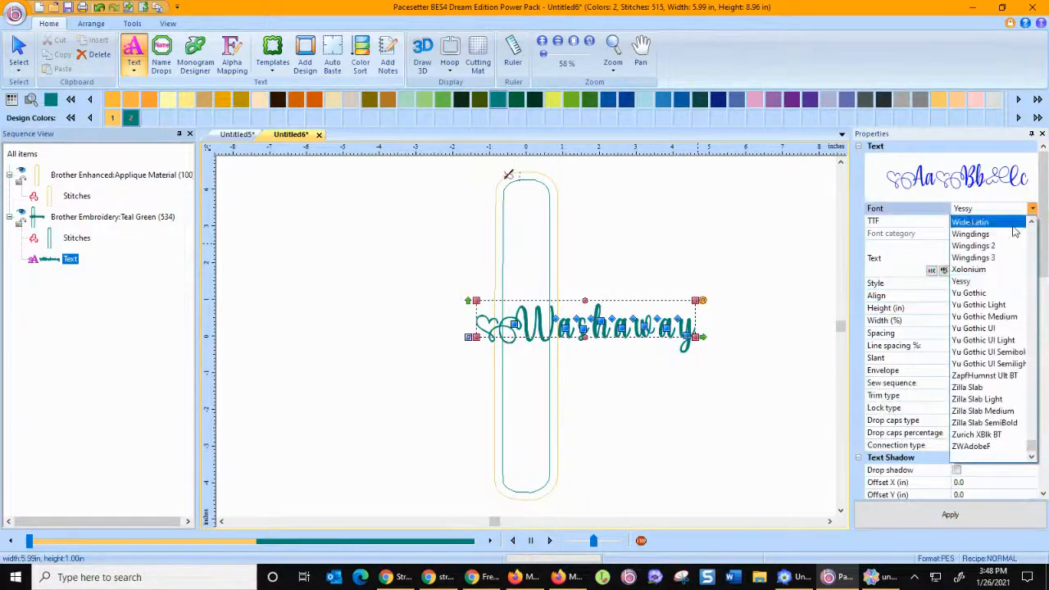
{"action": "left_click", "coordinate": [1032, 209]}
Step: Turn off TrueType fonts for the Washaway text and apply the Baked Fresh embroidery font
{"action": "left_click", "coordinate": [956, 221]}
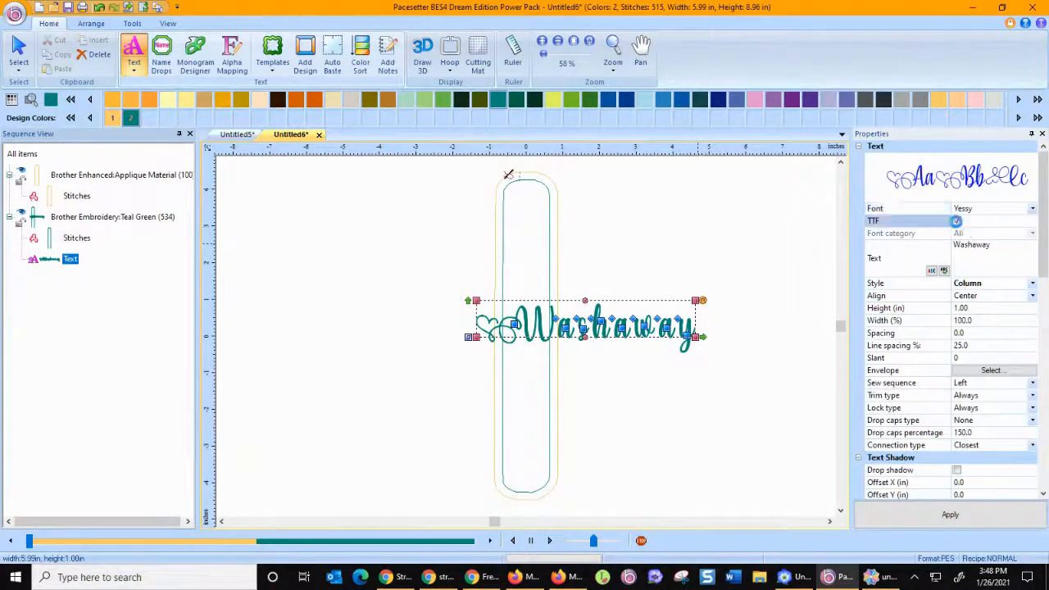
{"action": "left_click", "coordinate": [1033, 209]}
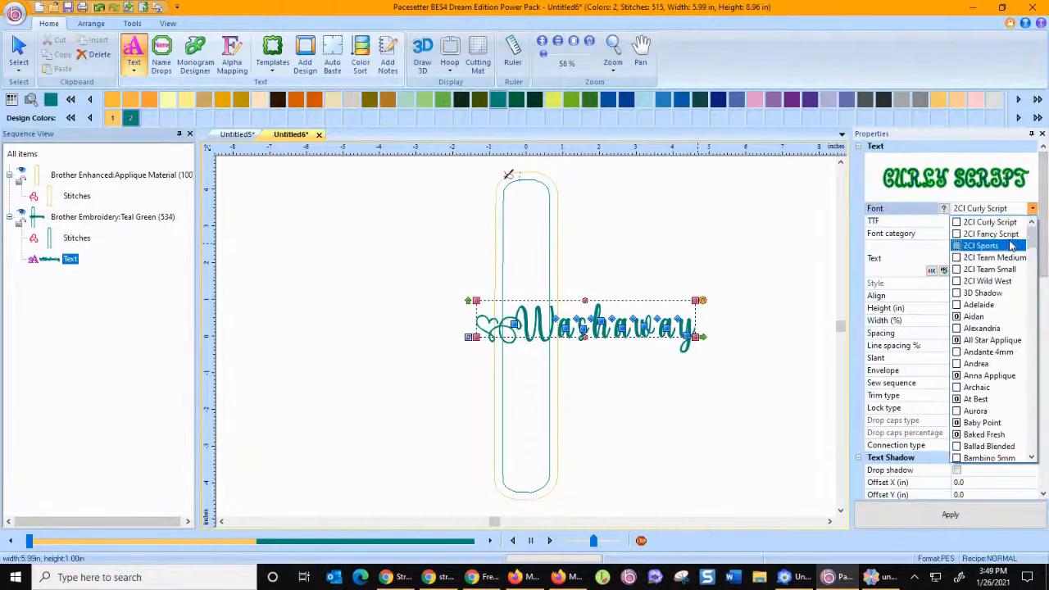
{"action": "scroll", "coordinate": [998, 311], "scroll_direction": "down", "scroll_amount": 2}
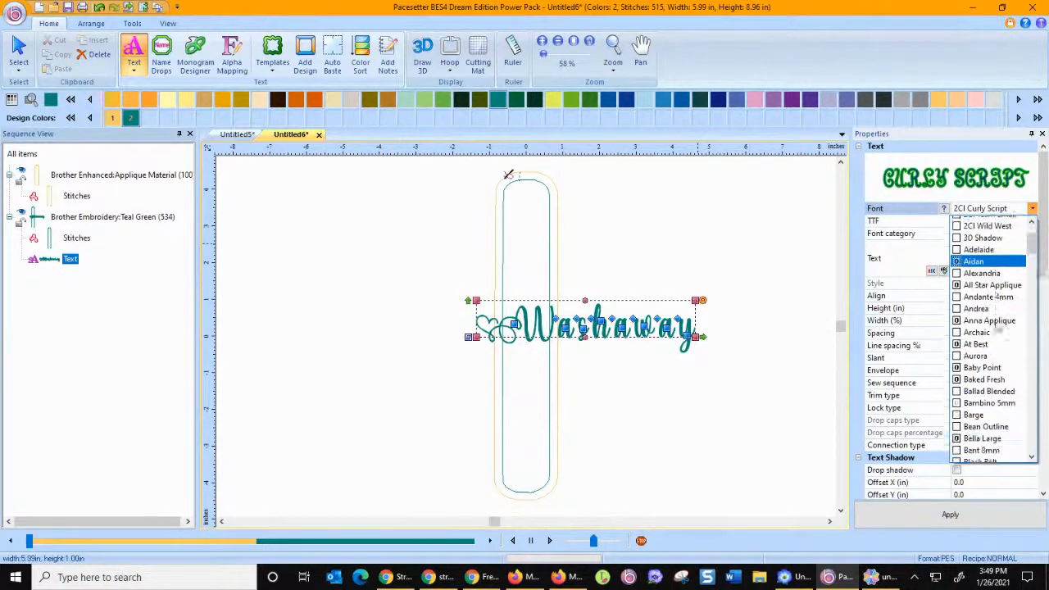
{"action": "scroll", "coordinate": [998, 321], "scroll_direction": "down", "scroll_amount": 3}
{"action": "scroll", "coordinate": [998, 321], "scroll_direction": "down", "scroll_amount": 1}
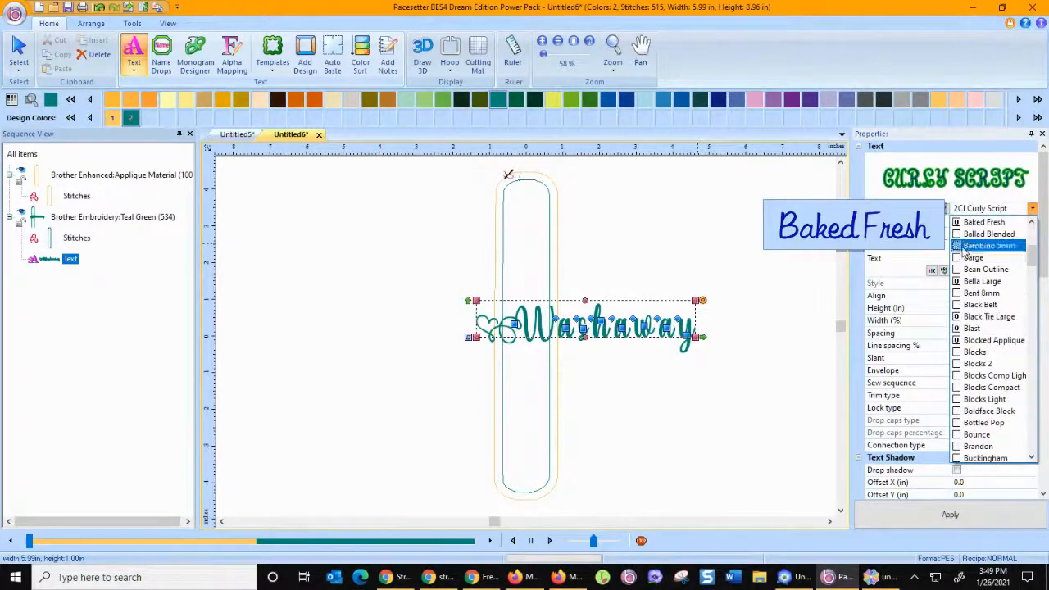
{"action": "left_click", "coordinate": [984, 222]}
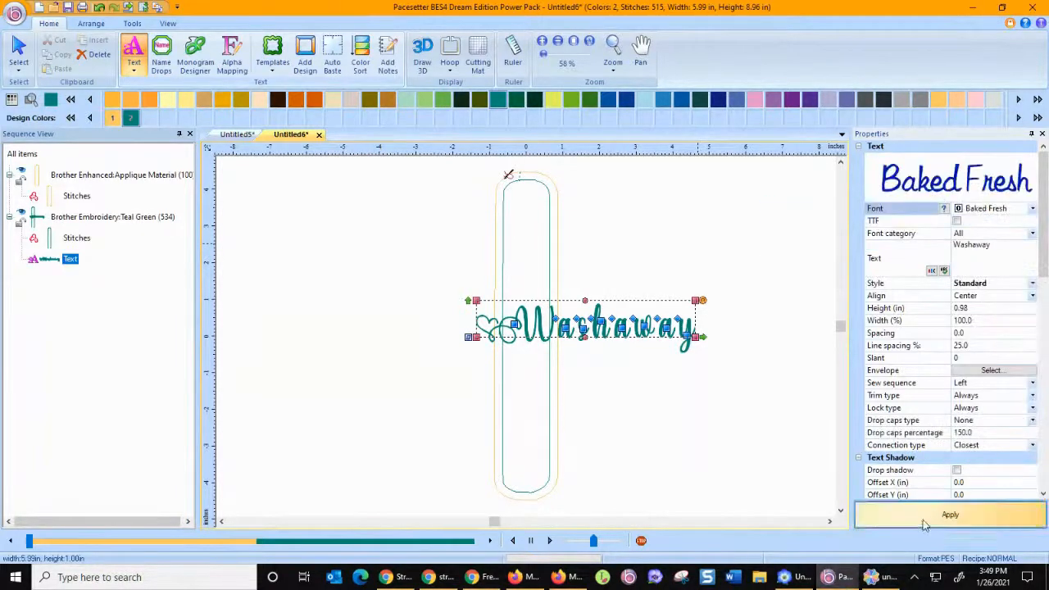
{"action": "left_click", "coordinate": [950, 515]}
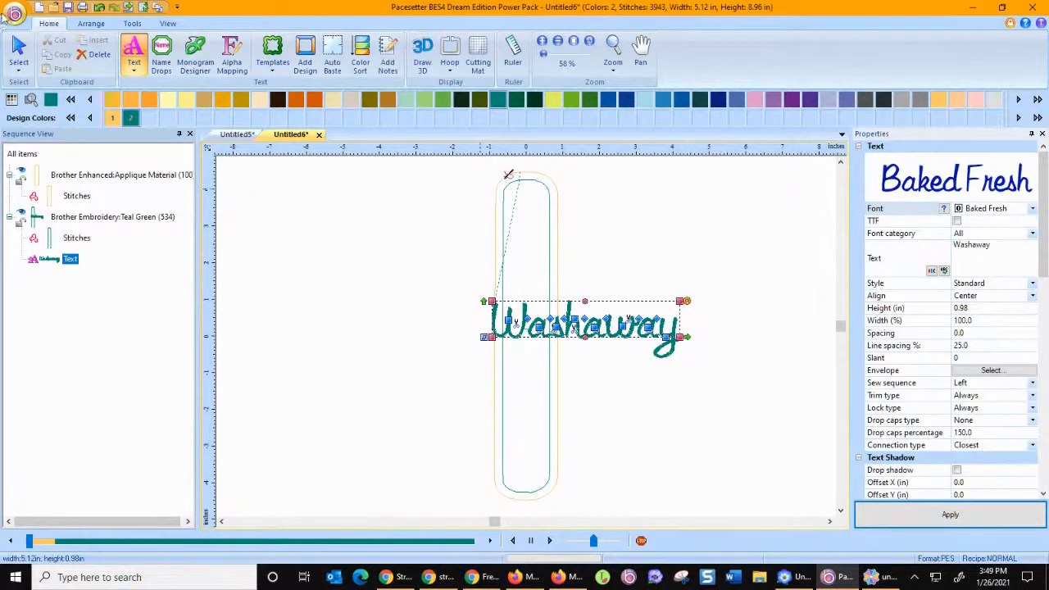
Step: Rotate the Washaway text 90 degrees counterclockwise to read upward and move it inside the inner Teal Green outline
{"action": "left_click", "coordinate": [20, 50]}
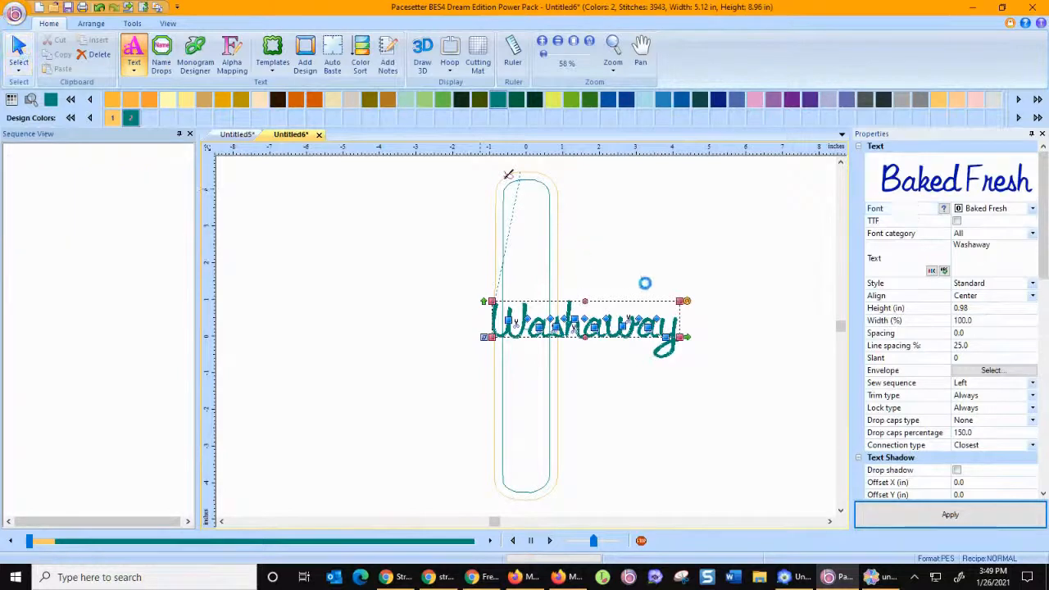
{"action": "left_click_drag", "start_coordinate": [688, 299], "coordinate": [541, 215]}
{"action": "left_click_drag", "start_coordinate": [592, 353], "coordinate": [533, 341]}
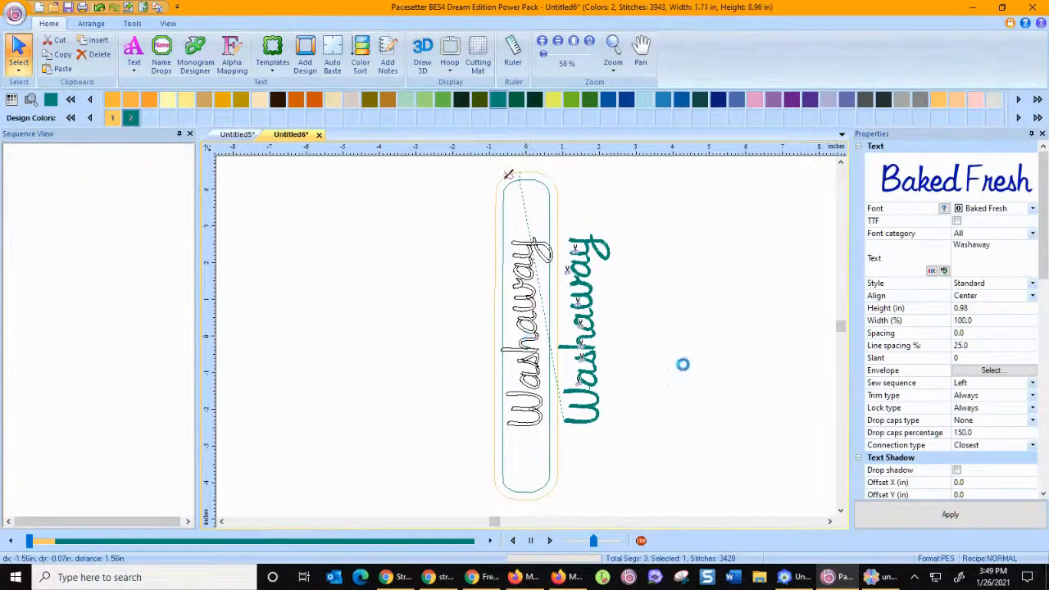
Step: Check the Baked Fresh font's recommended heights and set the Washaway text's height to 0.75 in
{"action": "left_click", "coordinate": [943, 209]}
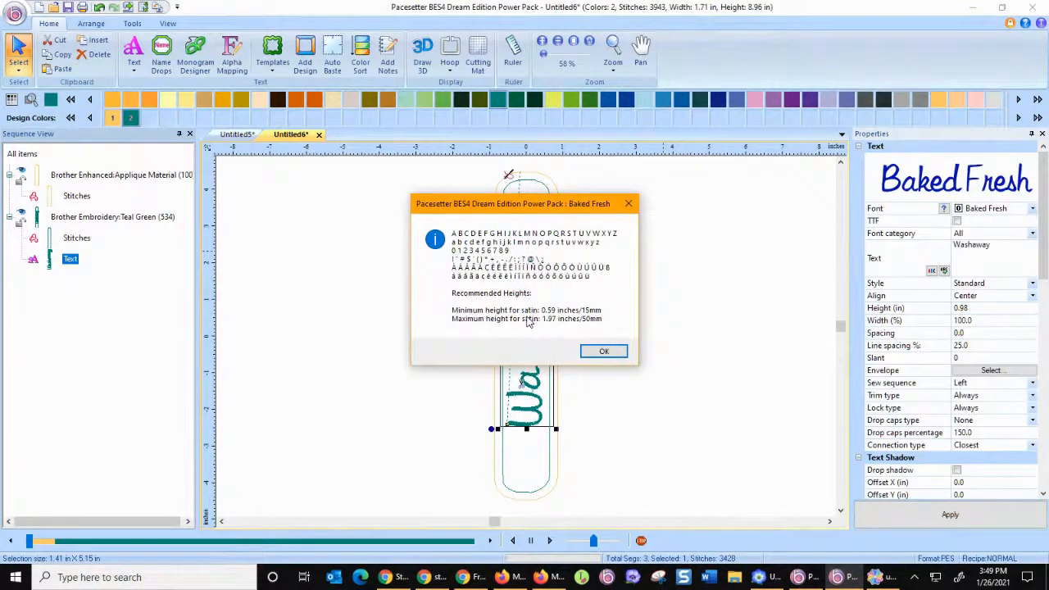
{"action": "left_click", "coordinate": [597, 355]}
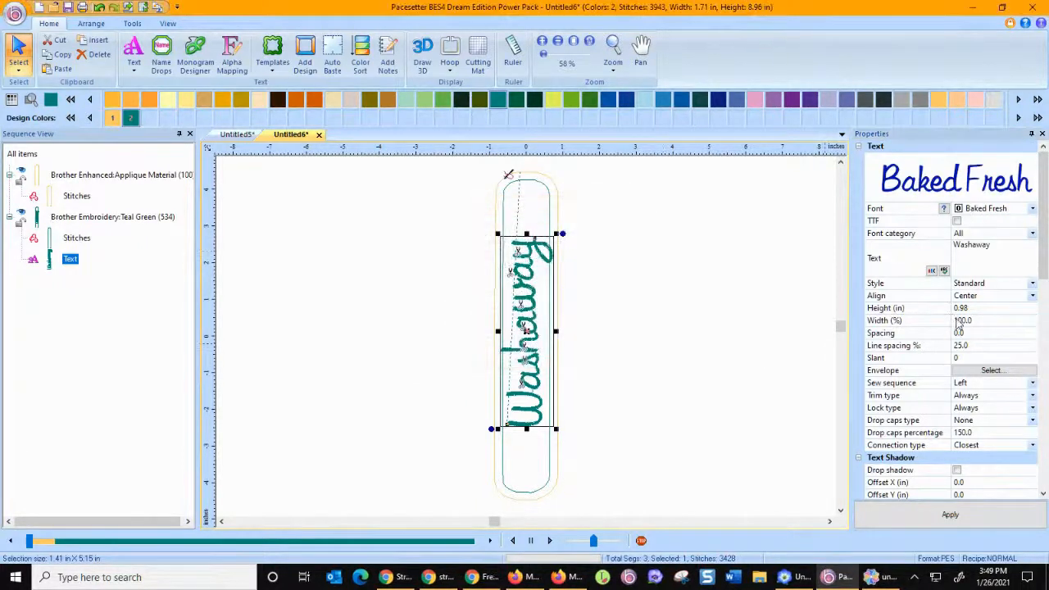
{"action": "left_click", "coordinate": [980, 311]}
{"action": "type", "text": "0.75"}
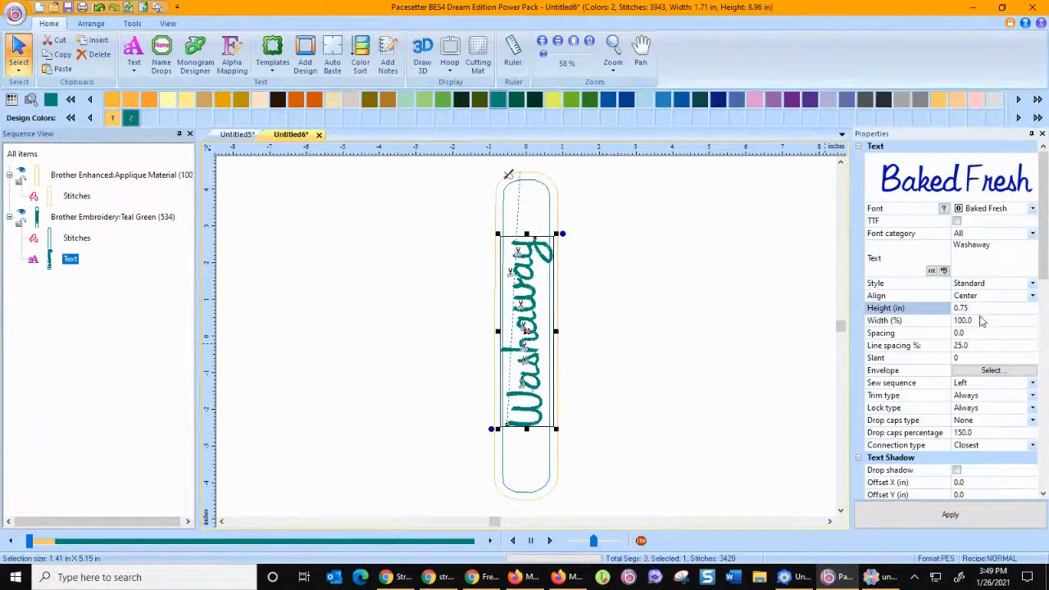
{"action": "left_click", "coordinate": [946, 514]}
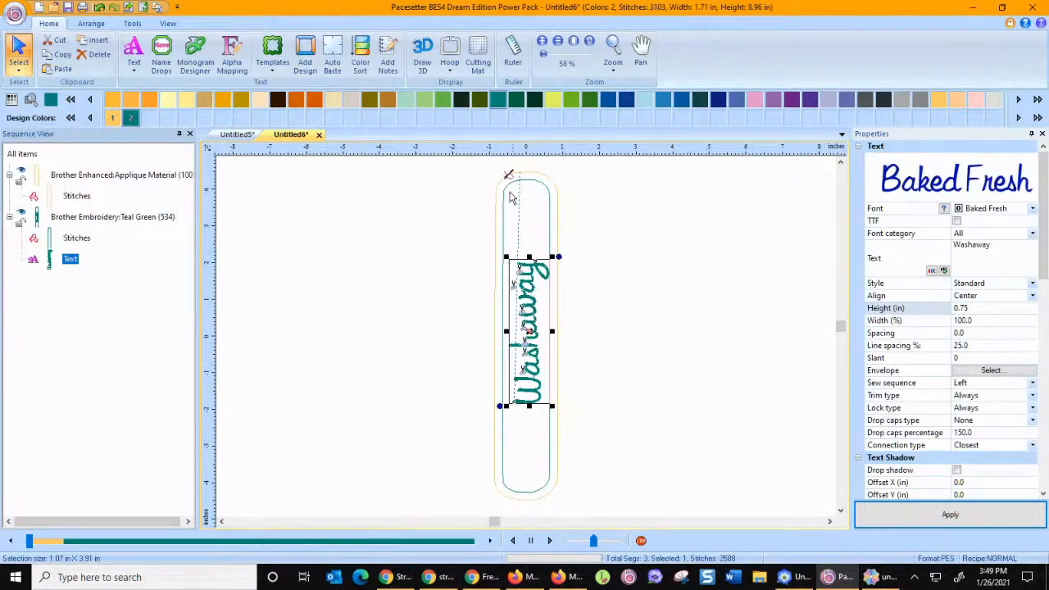
Step: Align the Washaway text and both outlines to each other with Vertical Center
{"action": "left_click_drag", "start_coordinate": [470, 171], "coordinate": [591, 513]}
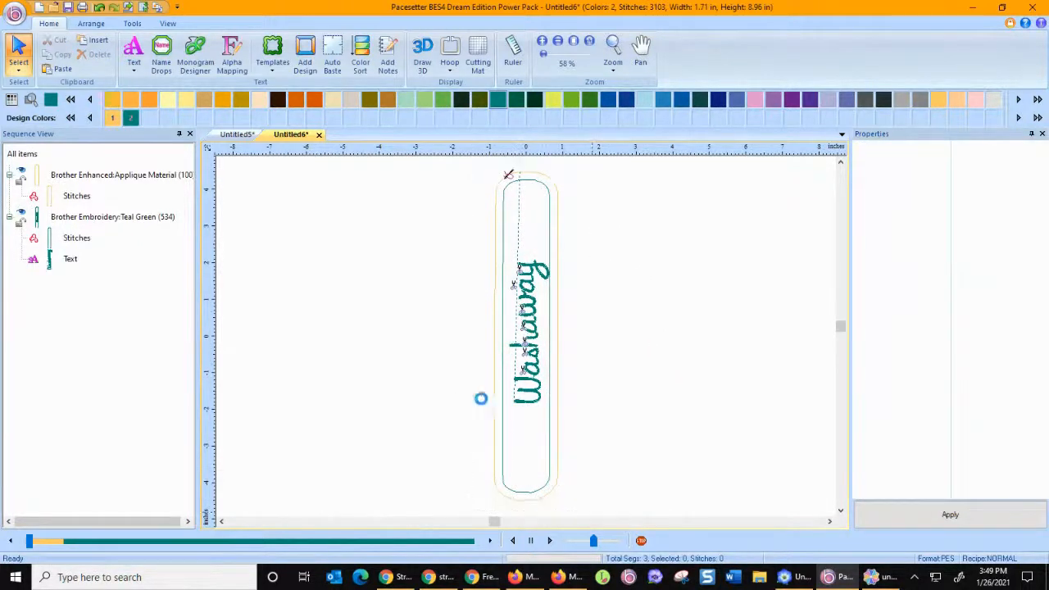
{"action": "left_click", "coordinate": [99, 26]}
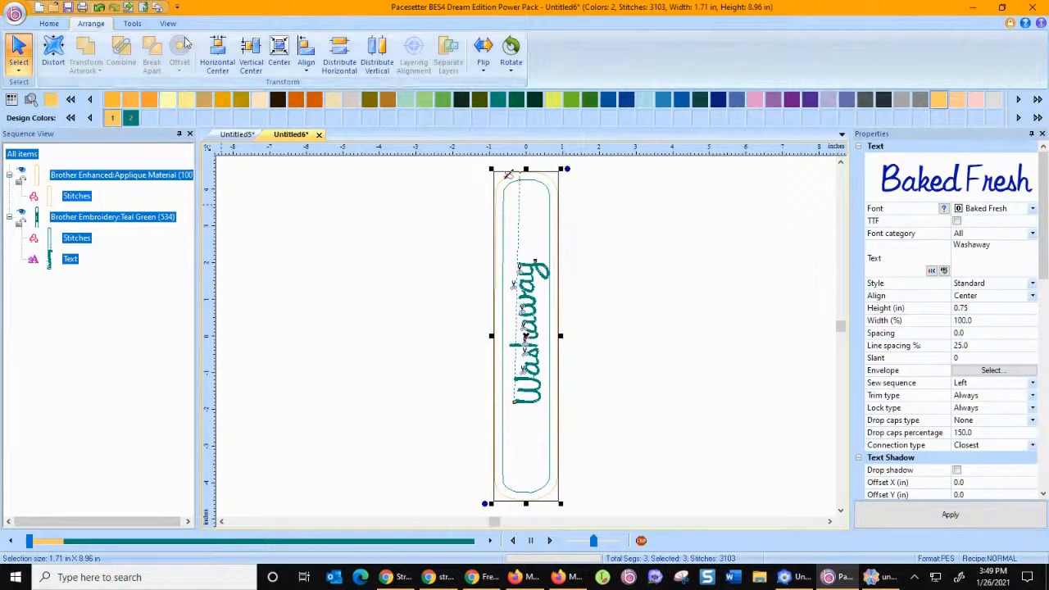
{"action": "left_click", "coordinate": [252, 55]}
{"action": "left_click", "coordinate": [252, 56]}
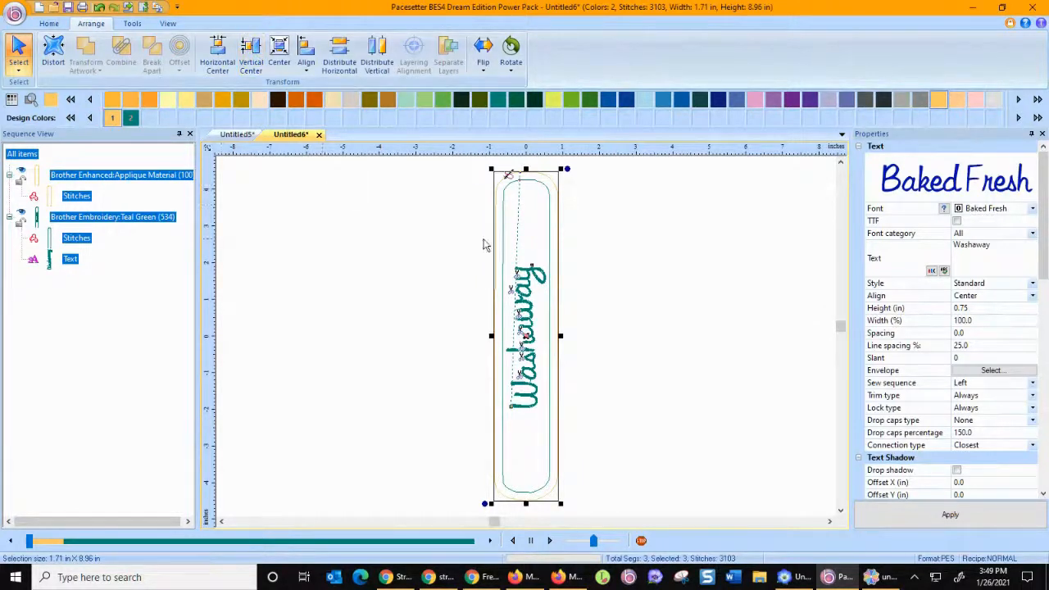
Step: Move the Washaway wrap about 5 inches left and paste a copy about 2.9 inches to its right
{"action": "left_click_drag", "start_coordinate": [528, 348], "coordinate": [331, 340]}
{"action": "left_click_drag", "start_coordinate": [327, 340], "coordinate": [336, 351]}
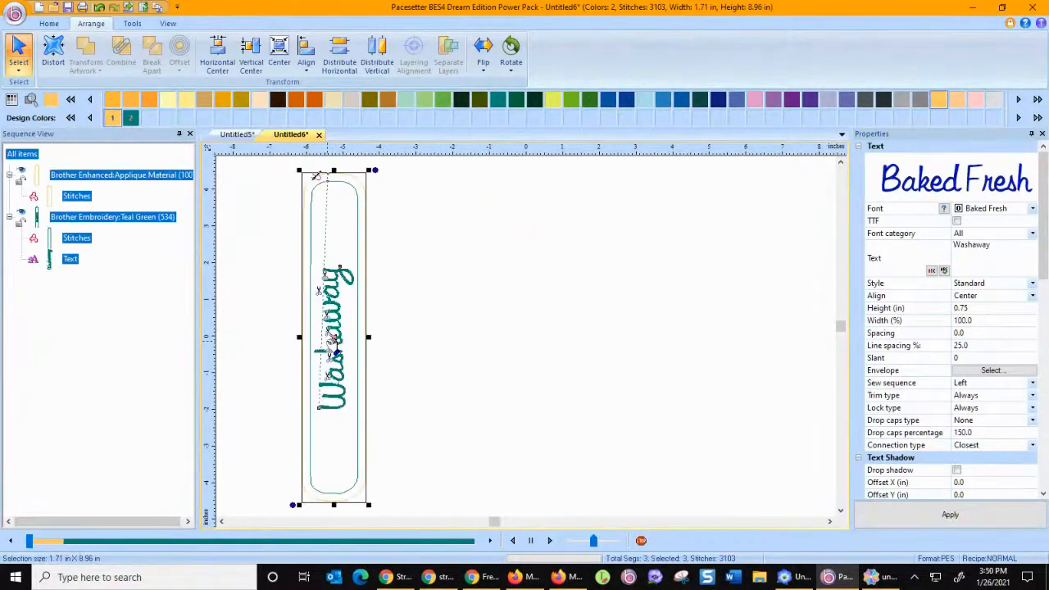
{"action": "right_click", "coordinate": [330, 339]}
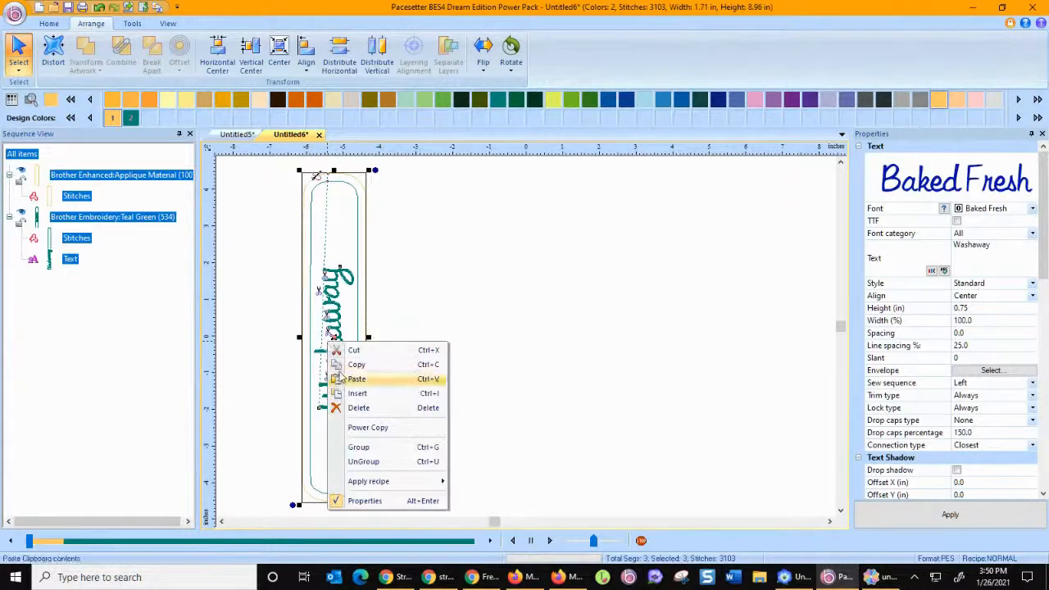
{"action": "left_click", "coordinate": [396, 329]}
{"action": "right_click", "coordinate": [404, 326]}
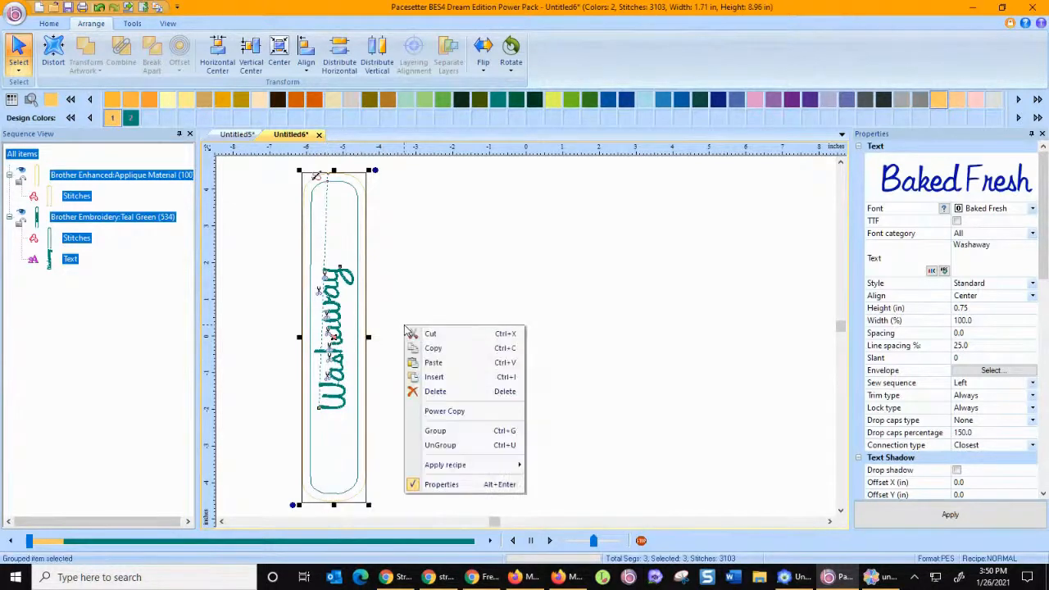
{"action": "left_click", "coordinate": [432, 363]}
{"action": "left_click_drag", "start_coordinate": [336, 335], "coordinate": [447, 329]}
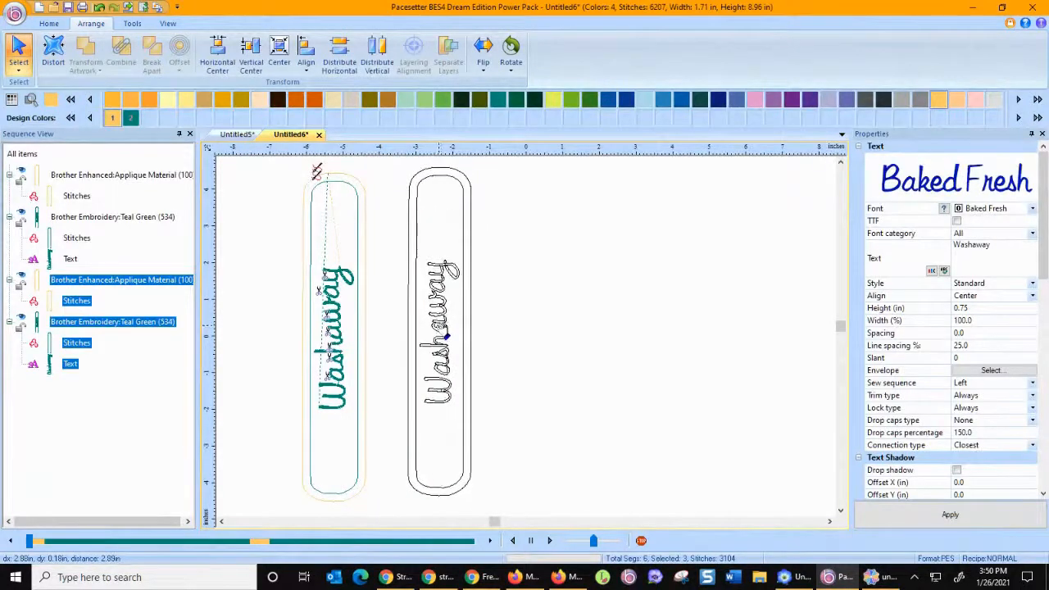
Step: Change the copied wrap's text to "Ad Washaway"
{"action": "left_click", "coordinate": [955, 247]}
{"action": "type", "text": "Adhes"}
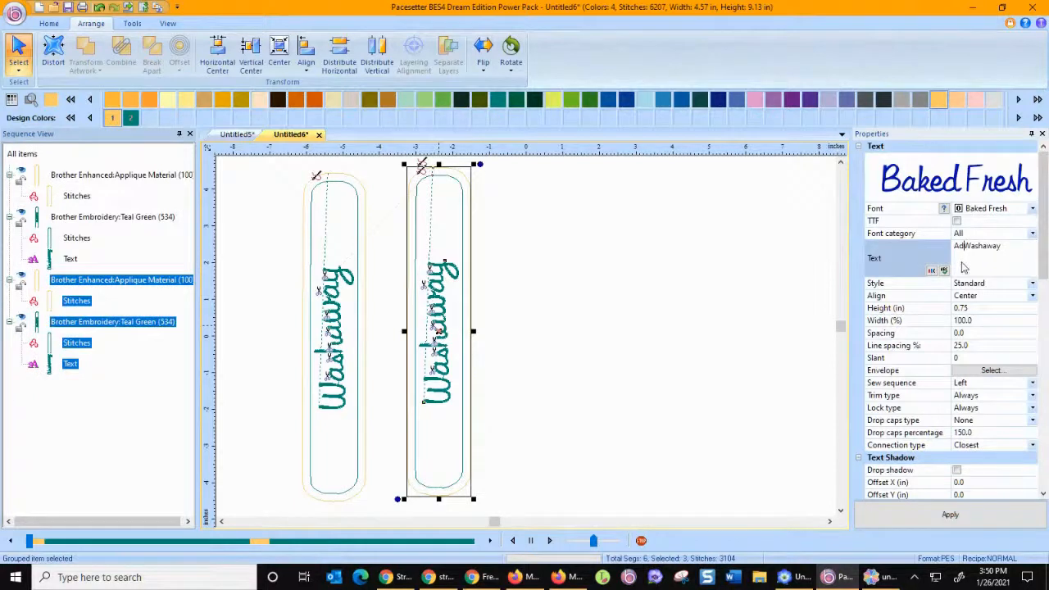
{"action": "key", "text": "BackSpace"}
{"action": "key", "text": "BackSpace"}
{"action": "left_click", "coordinate": [949, 513]}
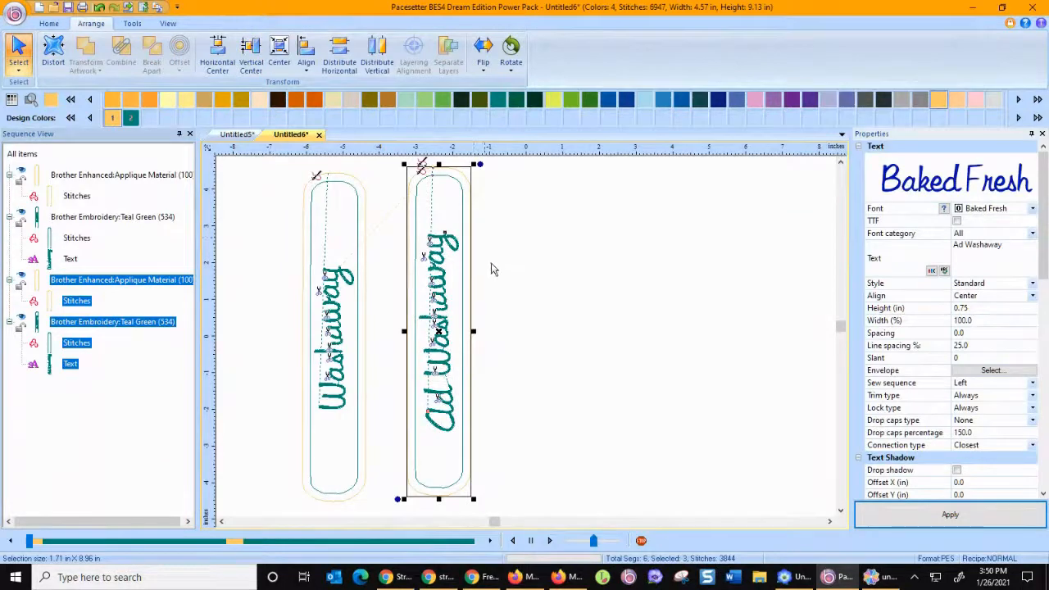
Step: Move the Ad Washaway wrap slightly closer to the Washaway wrap and group its text and outlines
{"action": "left_click_drag", "start_coordinate": [450, 307], "coordinate": [441, 304]}
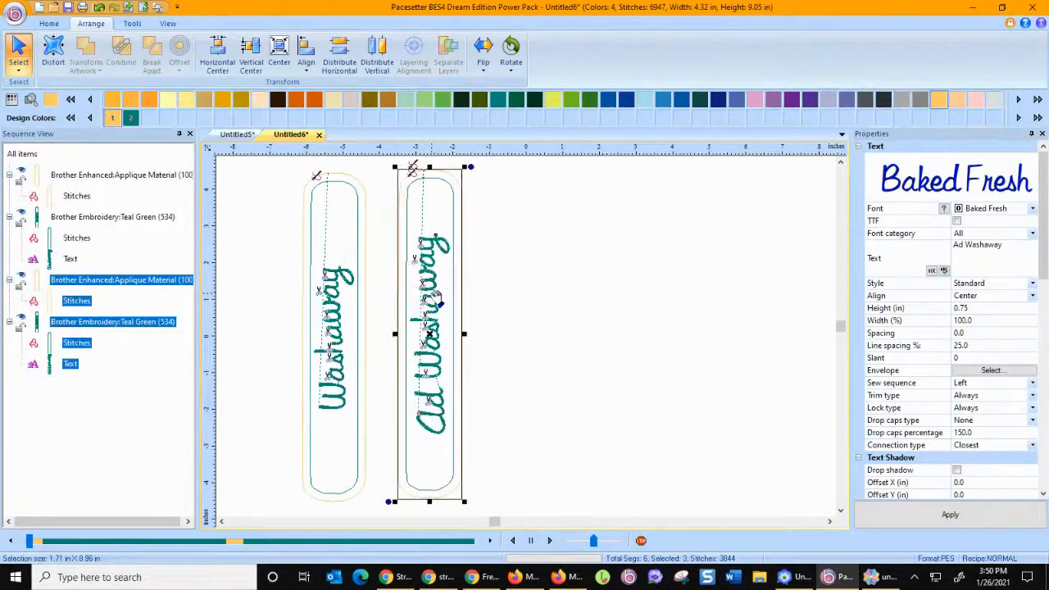
{"action": "right_click", "coordinate": [432, 296]}
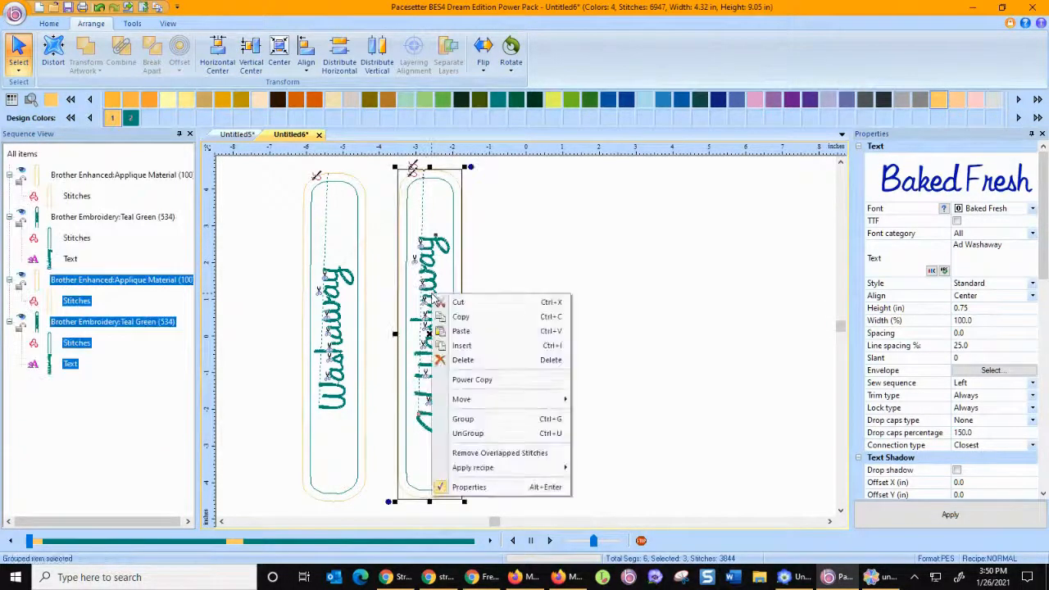
{"action": "left_click", "coordinate": [447, 417]}
{"action": "left_click", "coordinate": [498, 281]}
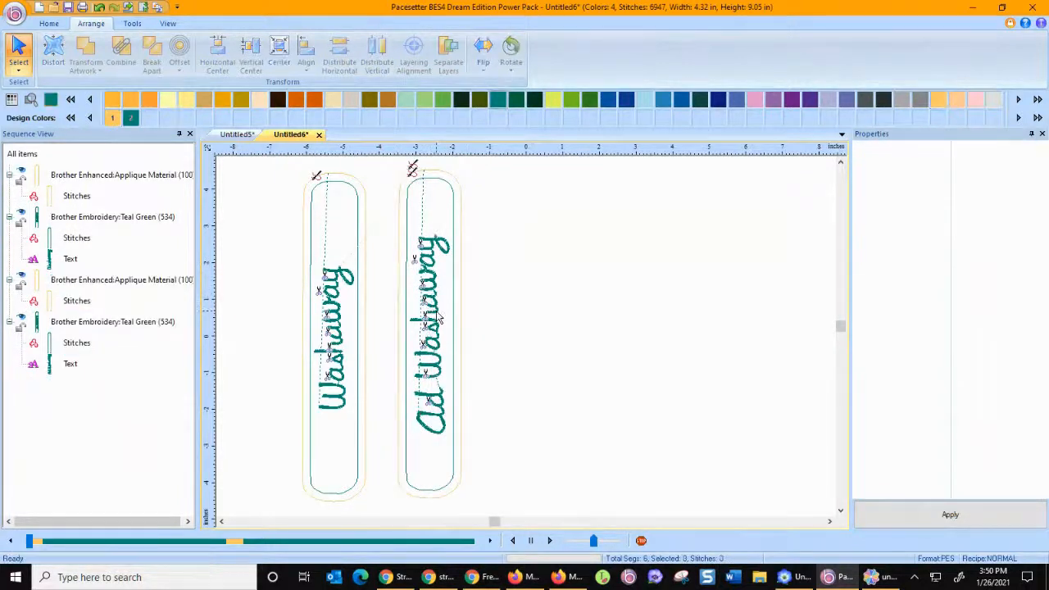
Step: Display the 272mm X 272mm PES hoop around the designs
{"action": "left_click", "coordinate": [49, 23]}
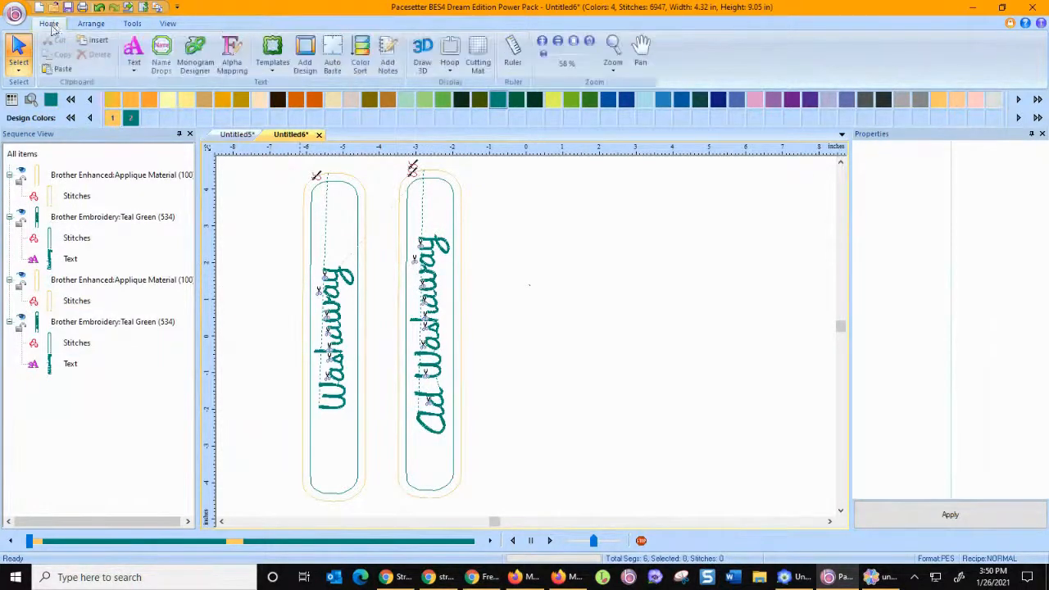
{"action": "left_click", "coordinate": [457, 66]}
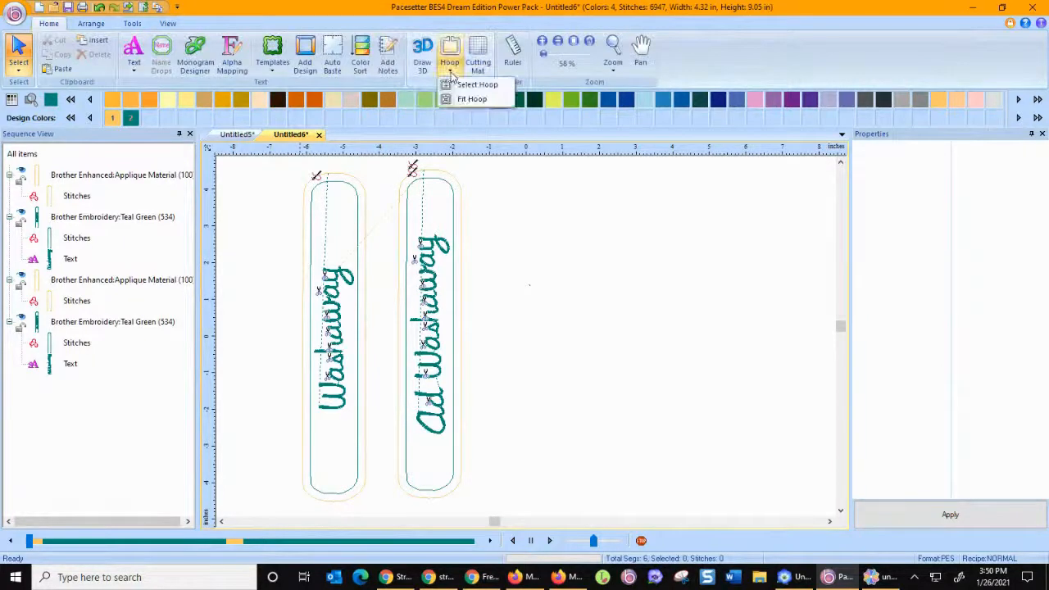
{"action": "left_click", "coordinate": [476, 85]}
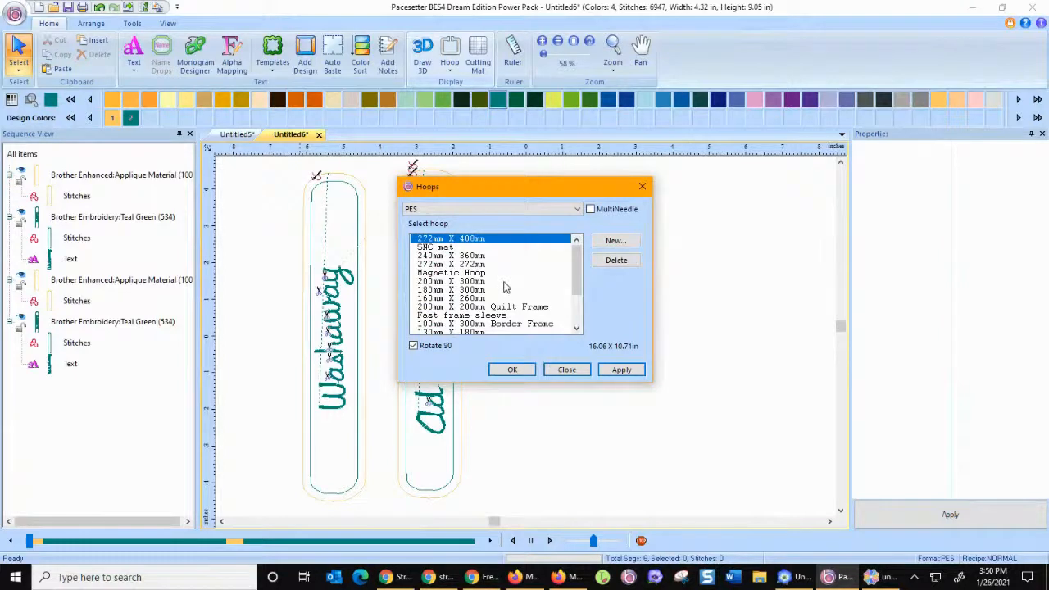
{"action": "scroll", "coordinate": [510, 305], "scroll_direction": "down", "scroll_amount": 2}
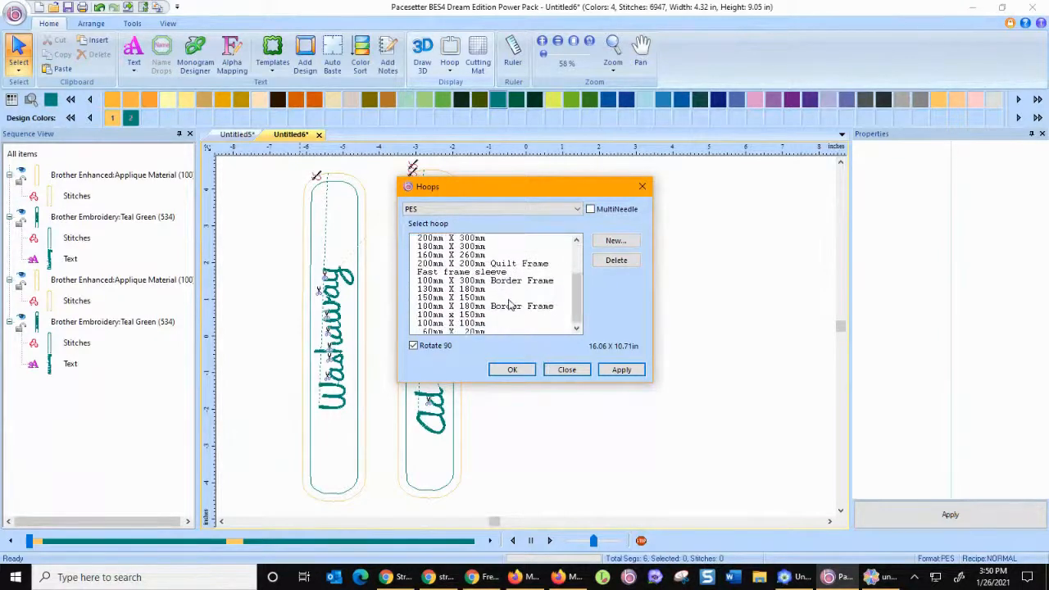
{"action": "scroll", "coordinate": [510, 305], "scroll_direction": "up", "scroll_amount": 2}
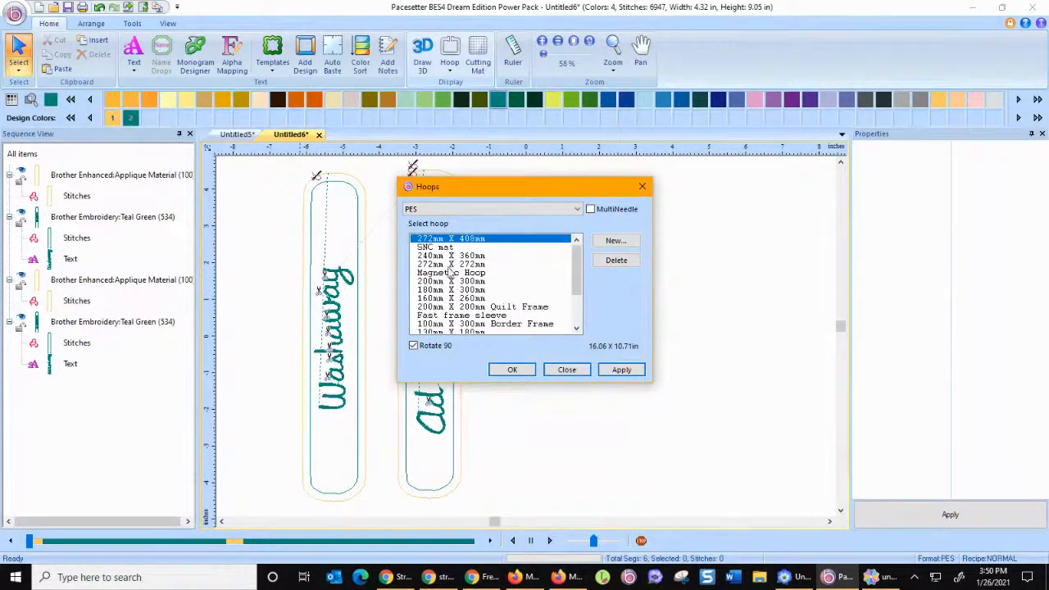
{"action": "left_click", "coordinate": [447, 264]}
{"action": "left_click", "coordinate": [622, 369]}
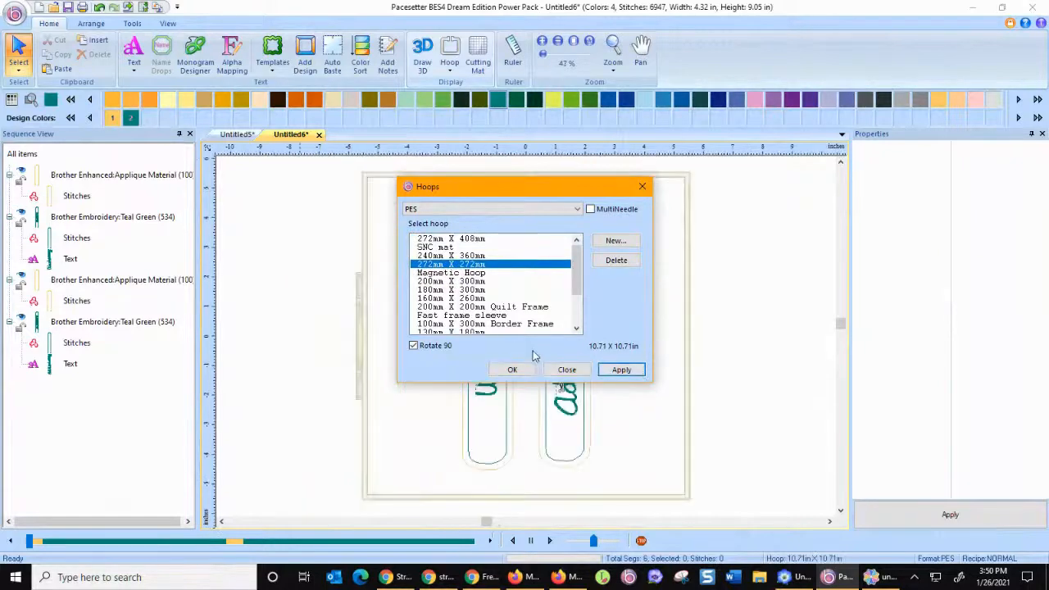
{"action": "left_click", "coordinate": [515, 369]}
Step: Move both wraps together to the left side of the hoop and stretch them very slightly wider
{"action": "left_click_drag", "start_coordinate": [451, 190], "coordinate": [618, 512]}
{"action": "left_click_drag", "start_coordinate": [576, 376], "coordinate": [495, 363]}
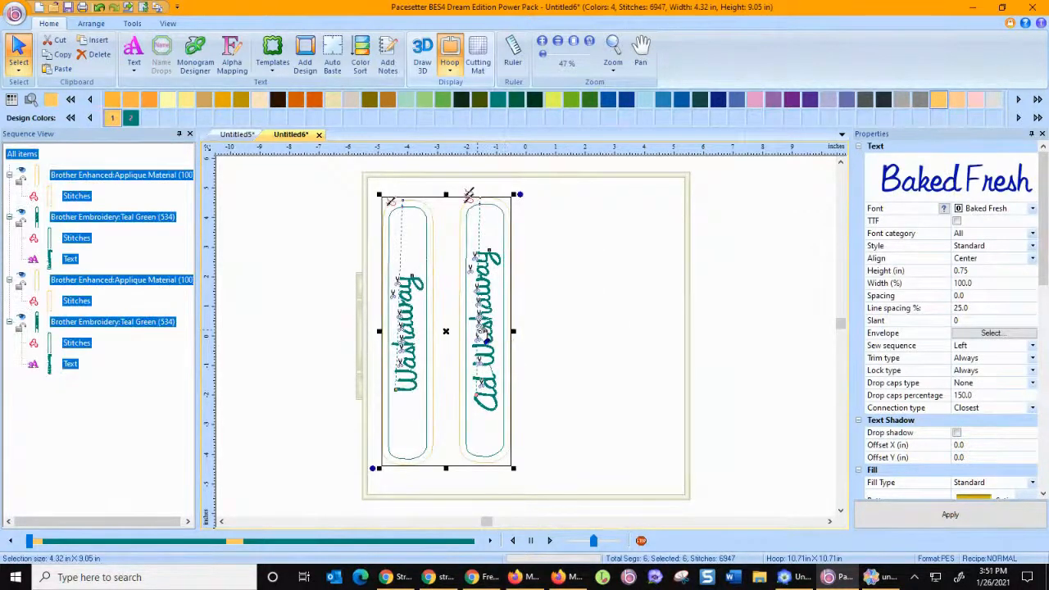
{"action": "left_click_drag", "start_coordinate": [513, 331], "coordinate": [515, 331]}
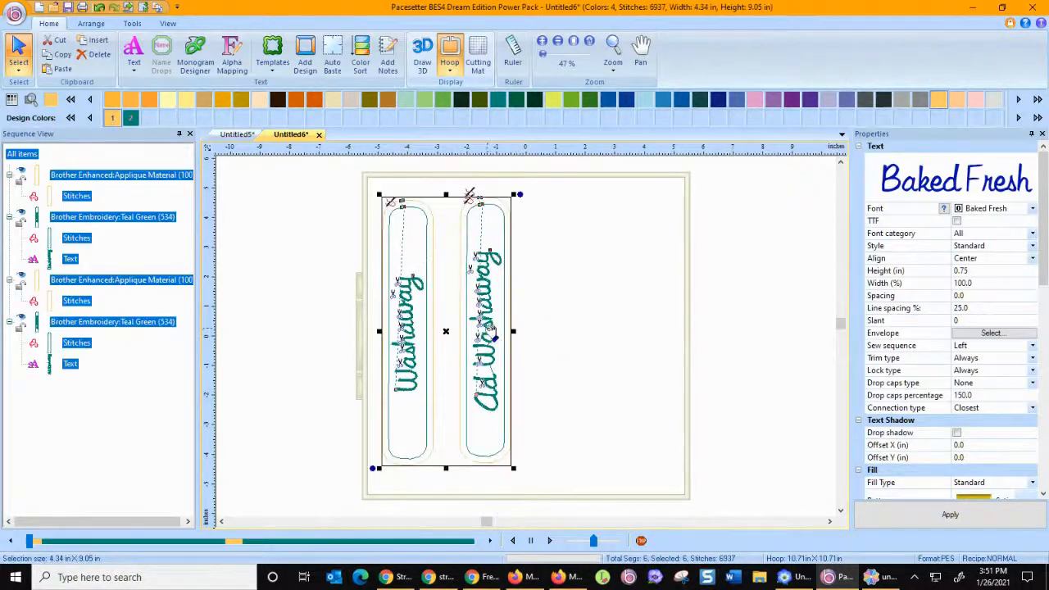
Step: Duplicate the Ad Washaway wrap and place the copy just to its right in the hoop
{"action": "left_click", "coordinate": [587, 330]}
{"action": "left_click", "coordinate": [506, 319]}
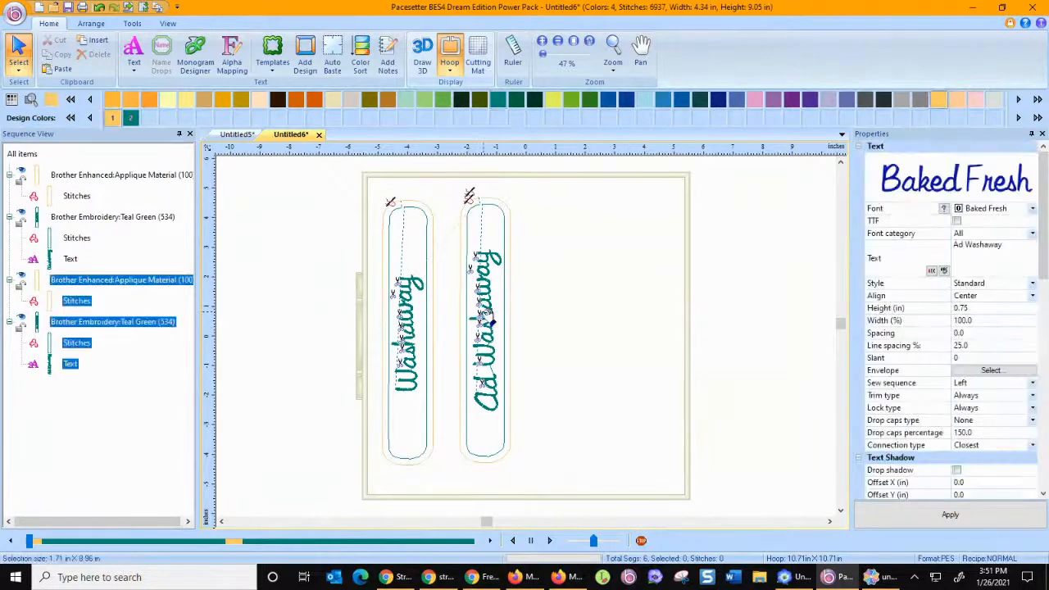
{"action": "left_click_drag", "start_coordinate": [508, 322], "coordinate": [557, 316]}
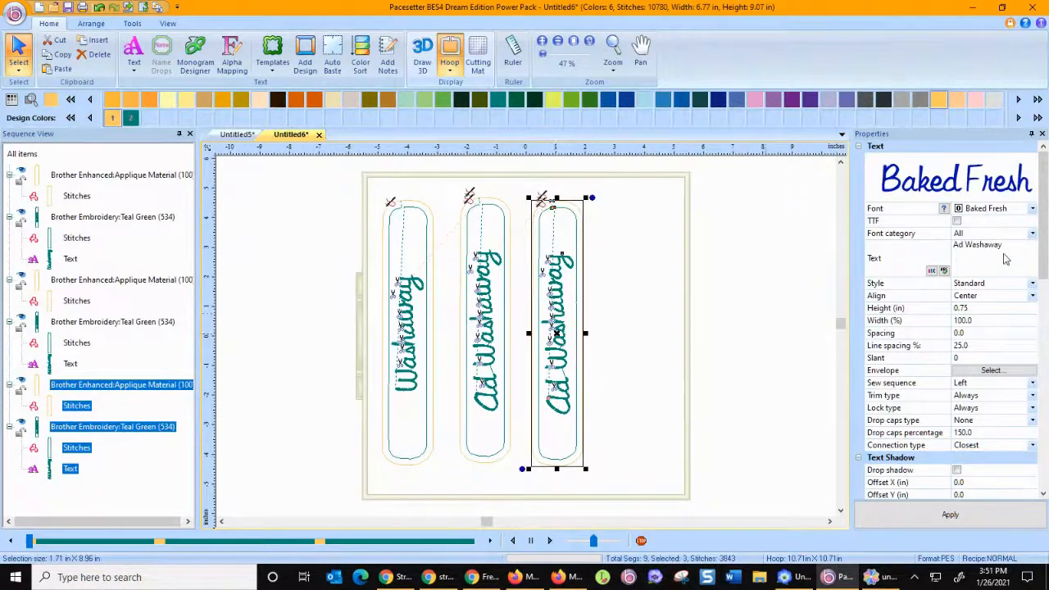
Step: Replace the third wrap's text with "Stich N Wash"
{"action": "left_click", "coordinate": [961, 257]}
{"action": "key", "text": "BackSpace"}
{"action": "key", "text": "BackSpace"}
{"action": "type", "text": "Stich N Wash"}
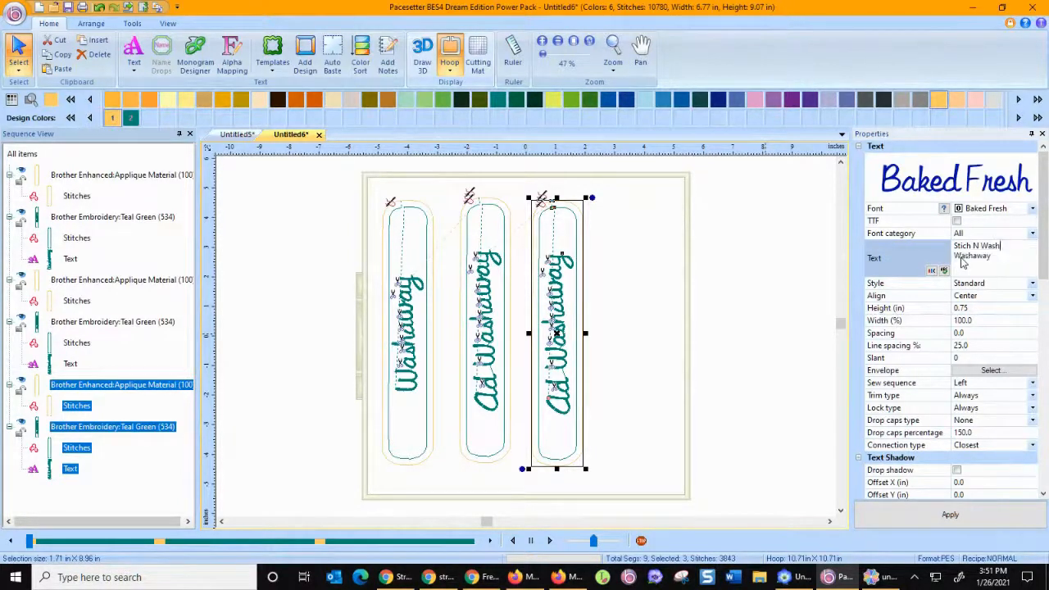
{"action": "left_click_drag", "start_coordinate": [1000, 261], "coordinate": [929, 264]}
{"action": "key", "text": "BackSpace"}
{"action": "left_click", "coordinate": [950, 516]}
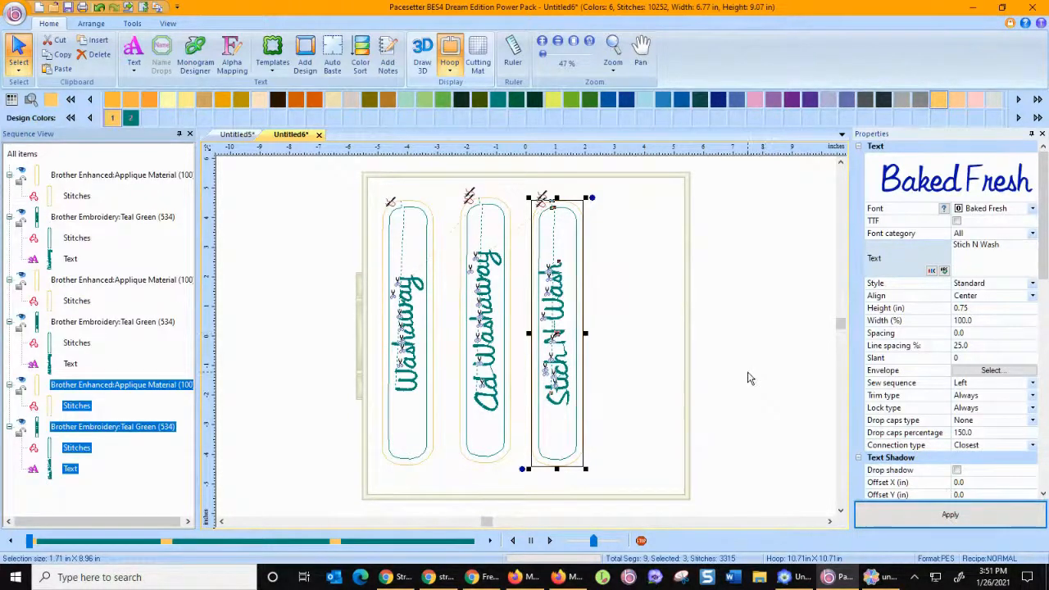
Step: Ungroup the Stich N Wash wrap to align its text and outlines with Vertical Center, and regroup it
{"action": "left_click", "coordinate": [91, 23]}
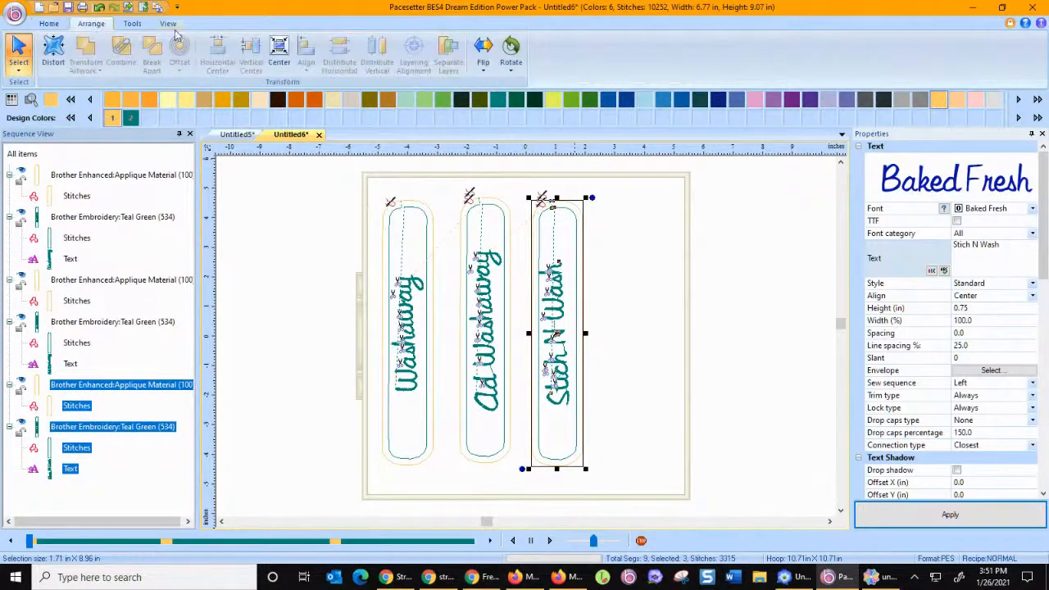
{"action": "left_click_drag", "start_coordinate": [528, 183], "coordinate": [608, 484]}
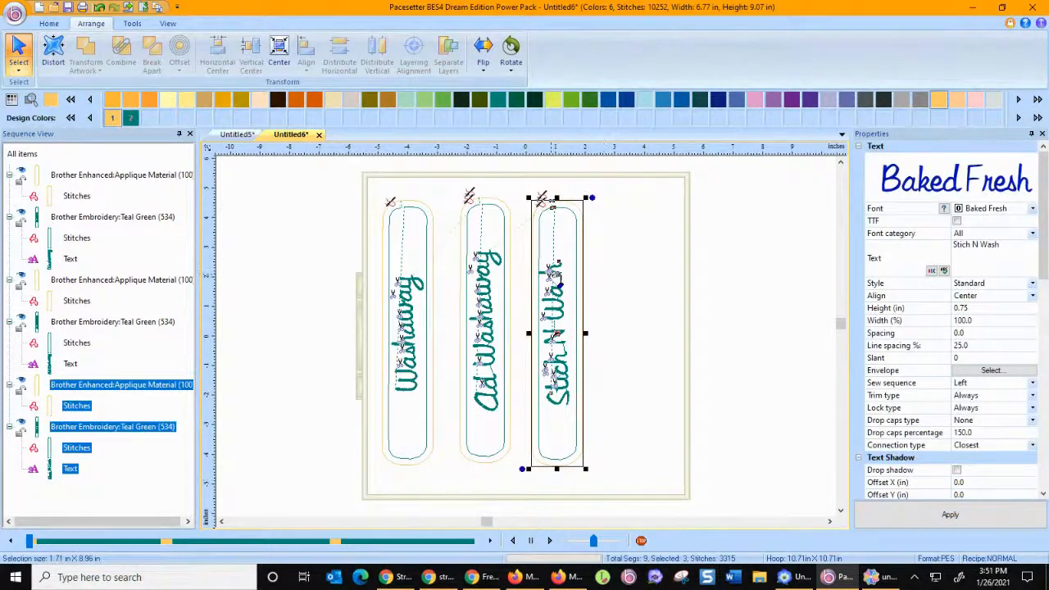
{"action": "right_click", "coordinate": [551, 275]}
{"action": "left_click", "coordinate": [584, 414]}
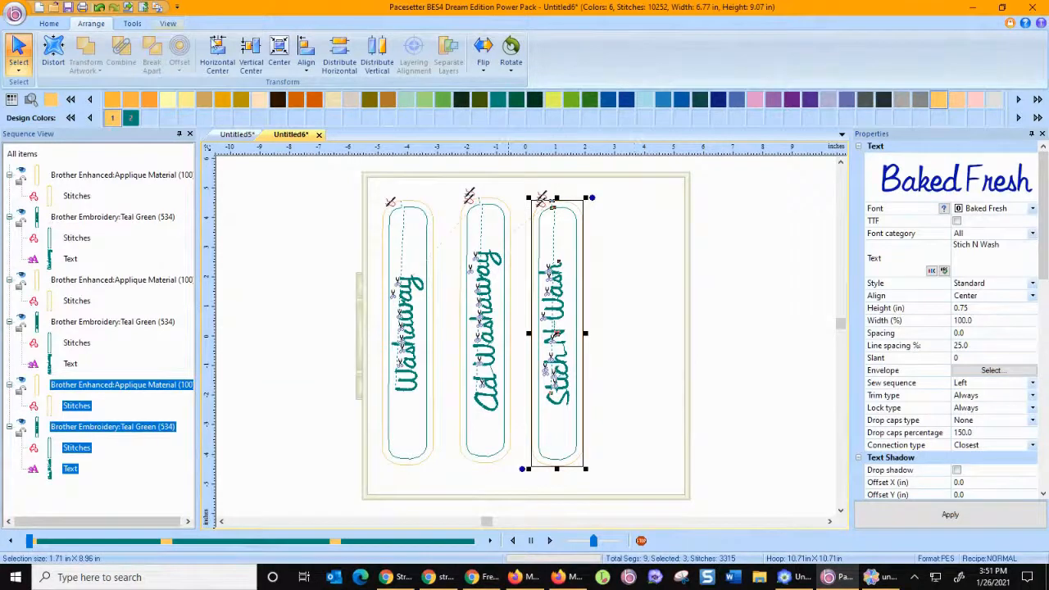
{"action": "left_click", "coordinate": [250, 51]}
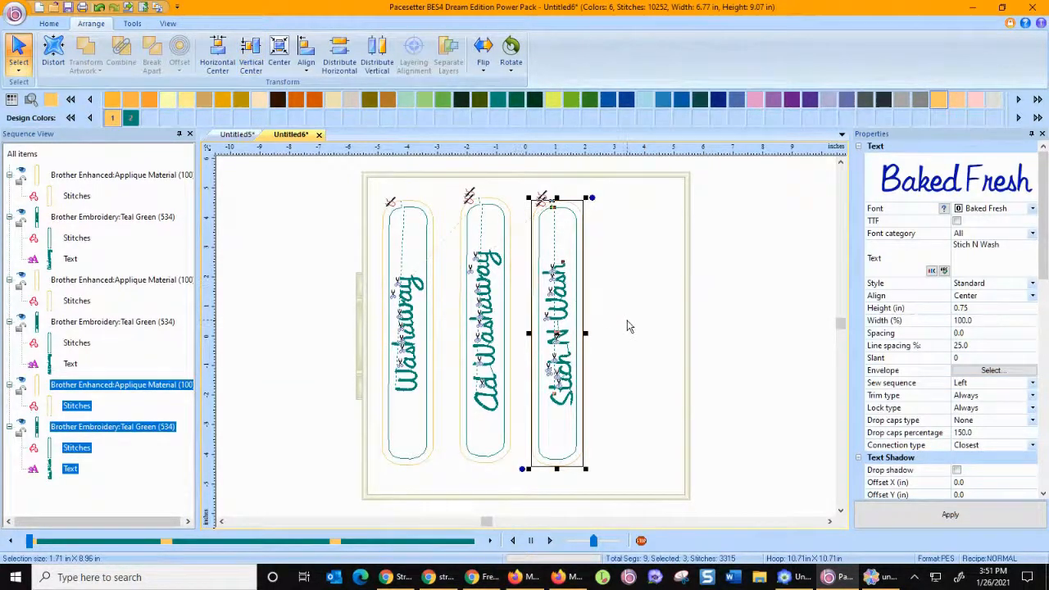
{"action": "left_click_drag", "start_coordinate": [564, 311], "coordinate": [702, 515]}
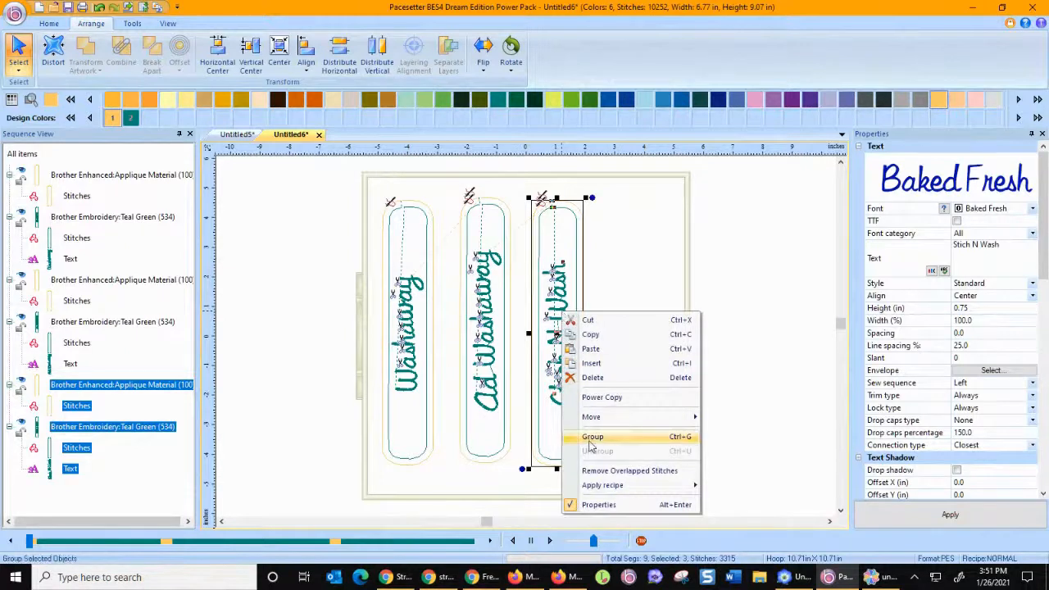
{"action": "left_click", "coordinate": [592, 435]}
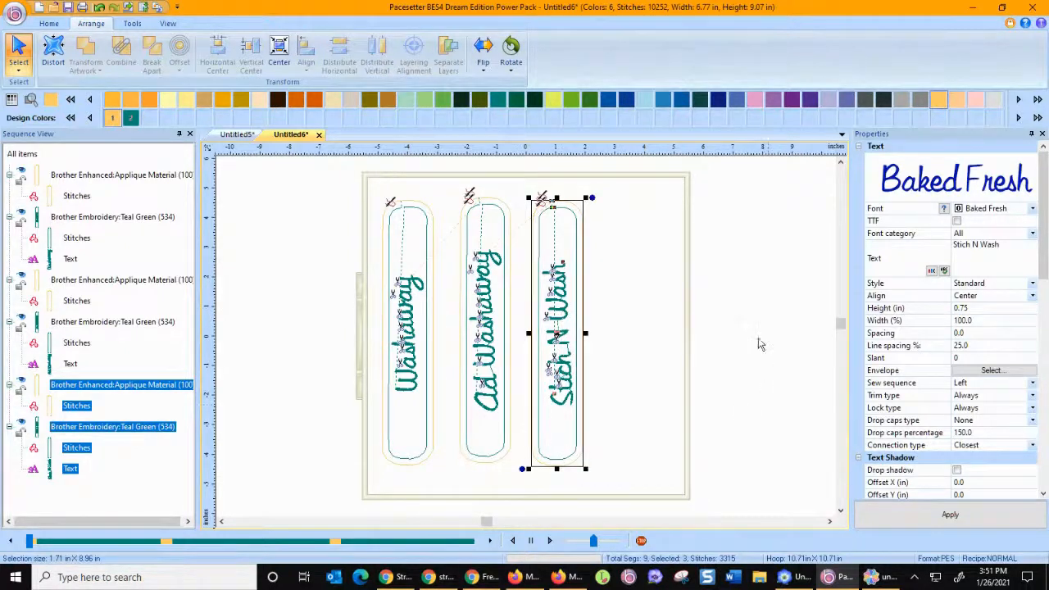
Step: Select the Washaway wrap and check whether its text and outlines are grouped
{"action": "left_click", "coordinate": [332, 185]}
{"action": "left_click_drag", "start_coordinate": [329, 180], "coordinate": [456, 492]}
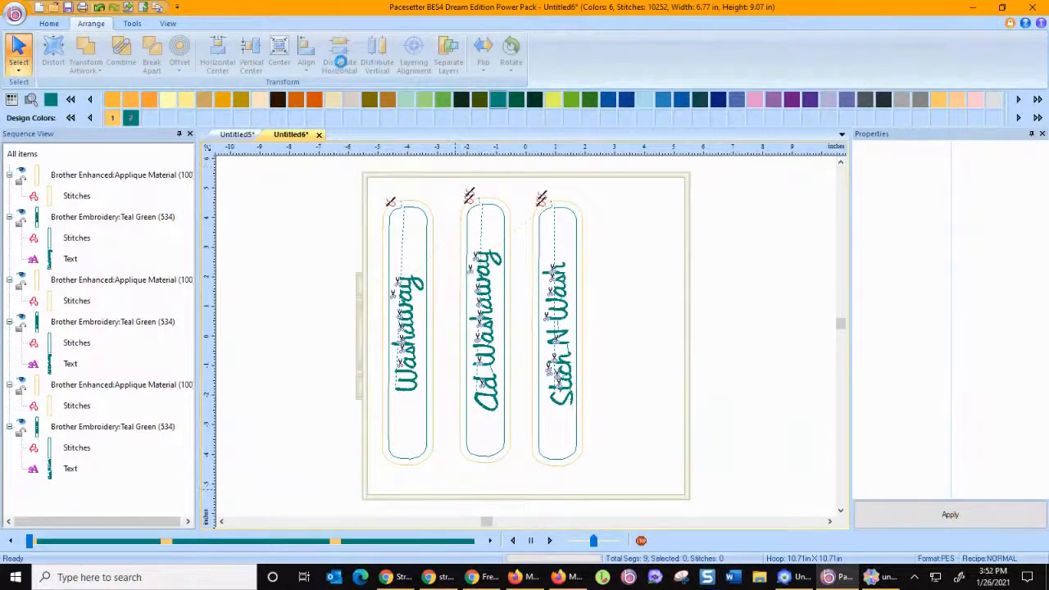
{"action": "right_click", "coordinate": [409, 260]}
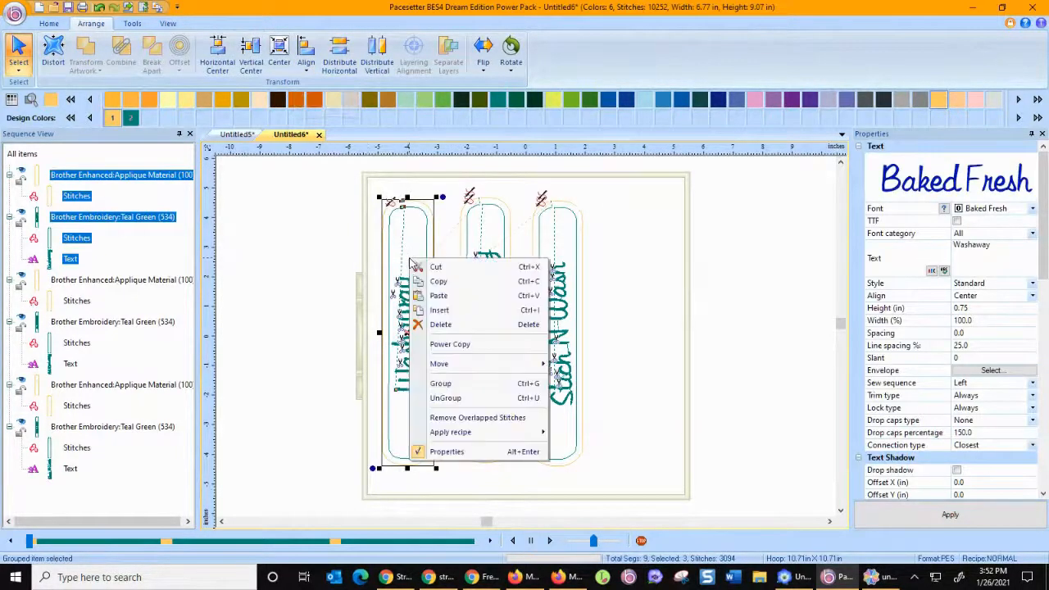
{"action": "left_click", "coordinate": [445, 398]}
{"action": "left_click", "coordinate": [655, 346]}
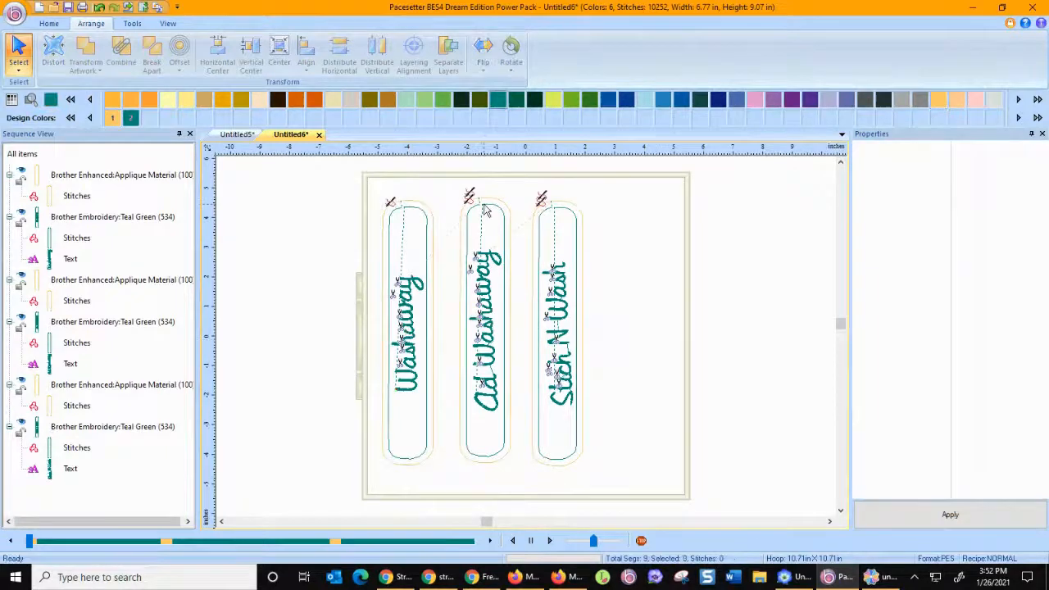
Step: Distribute the Washaway, Ad Washaway and Stich N Wash wraps evenly across horizontally and align their bottom edges
{"action": "left_click_drag", "start_coordinate": [352, 170], "coordinate": [603, 508]}
{"action": "left_click", "coordinate": [334, 54]}
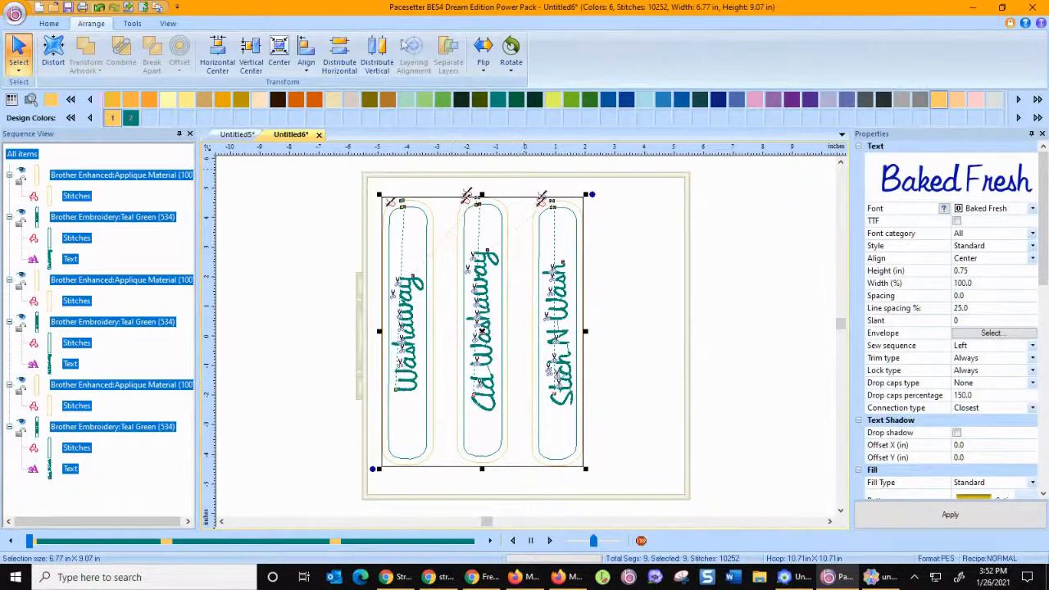
{"action": "left_click", "coordinate": [308, 65]}
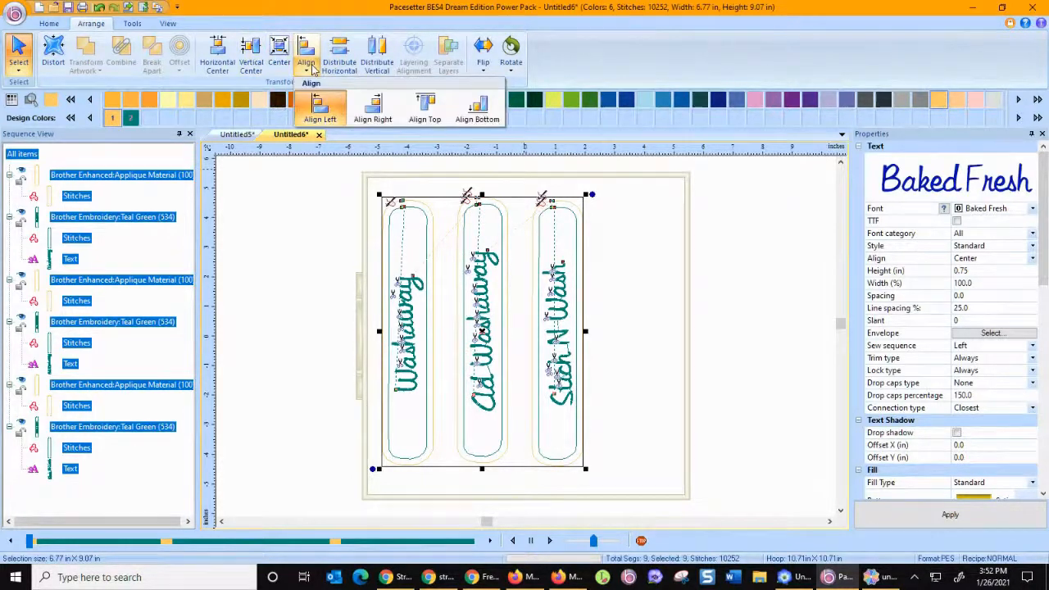
{"action": "left_click", "coordinate": [474, 113]}
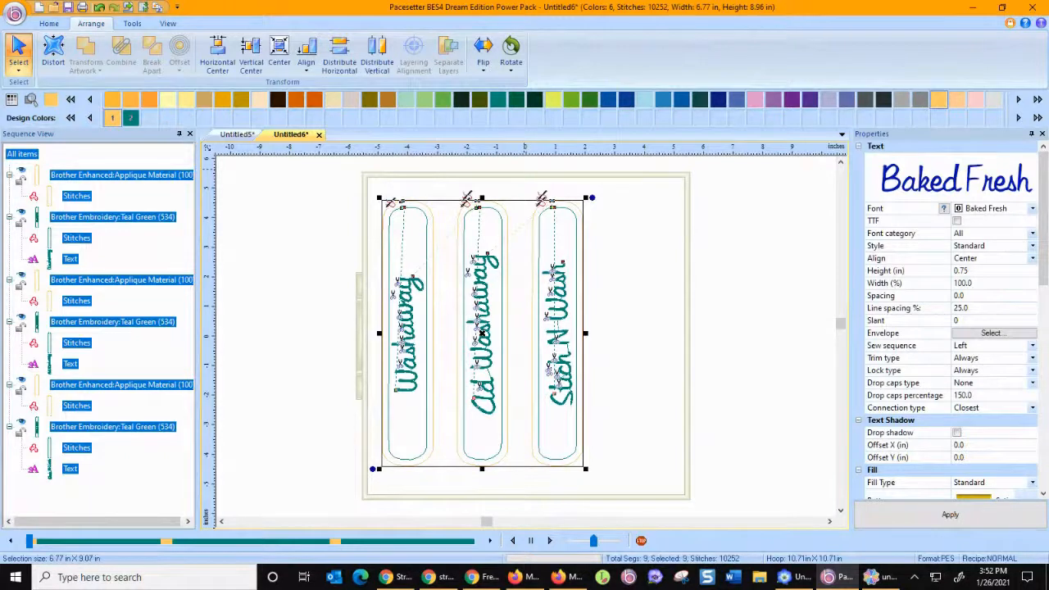
{"action": "key", "text": "alt+Tab"}
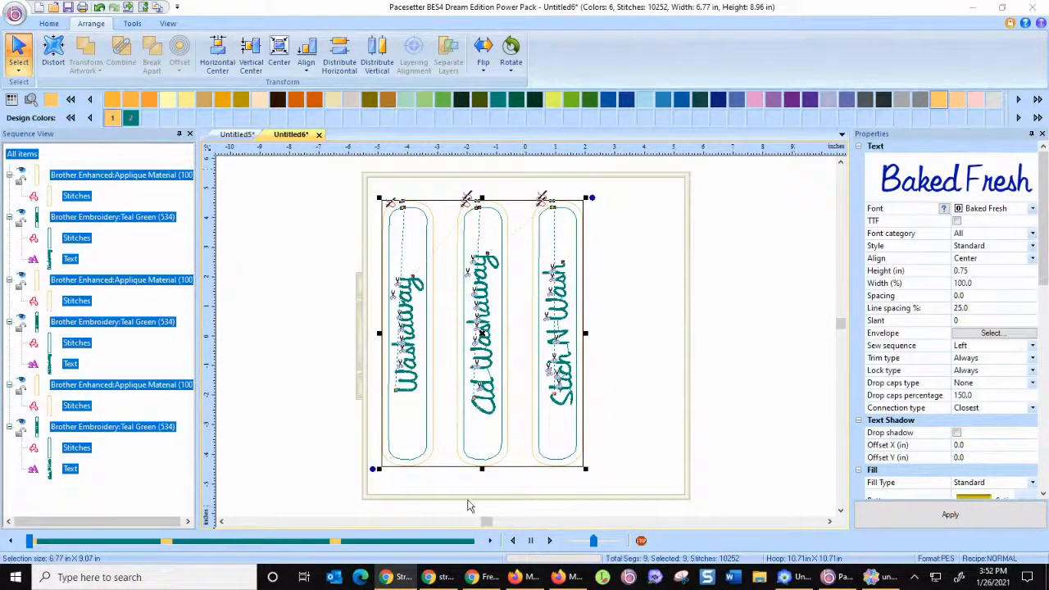
Step: Delete the teal inner outline stitches from all three wraps, keeping their text and appliqué material outlines
{"action": "left_click", "coordinate": [107, 218]}
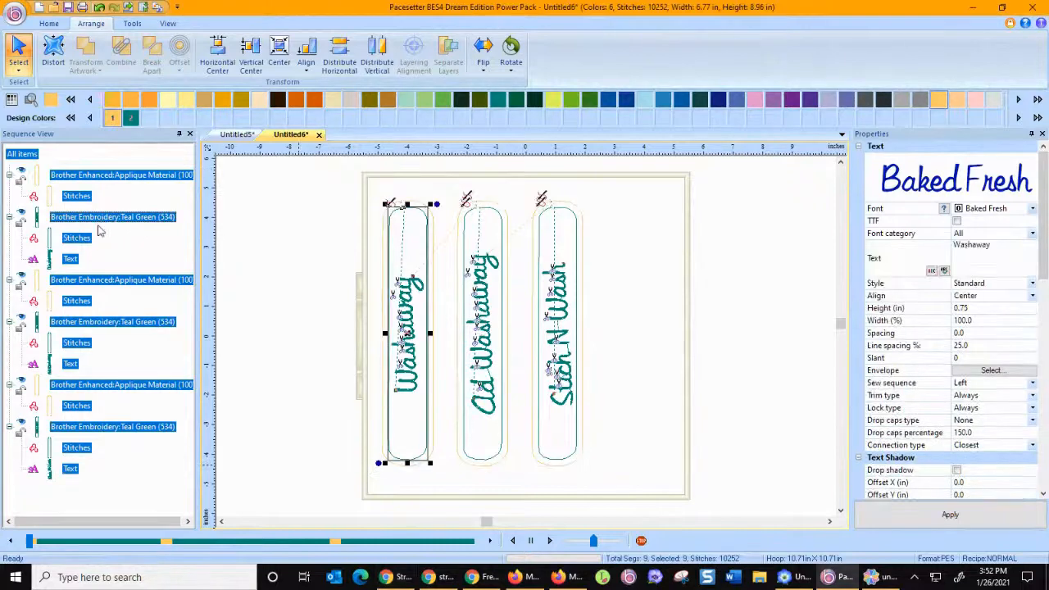
{"action": "left_click", "coordinate": [72, 240]}
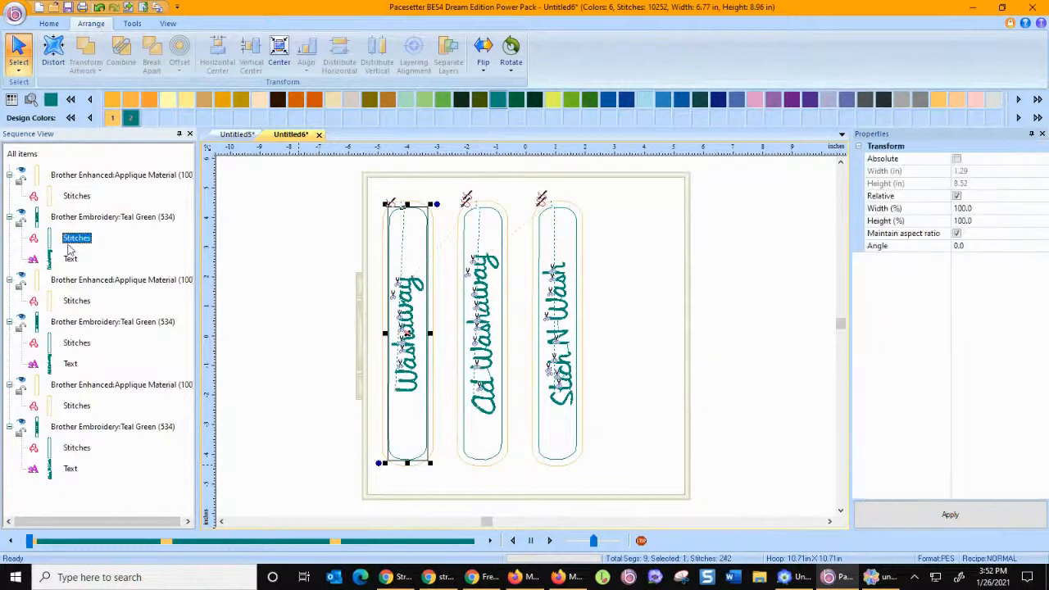
{"action": "left_click", "coordinate": [76, 342], "text": "ctrl"}
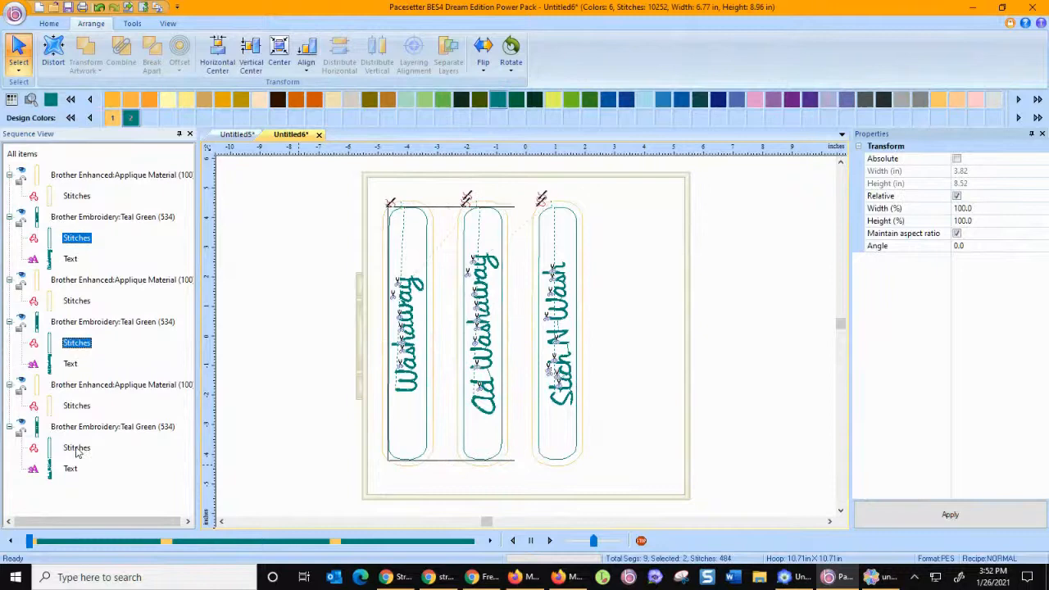
{"action": "left_click", "coordinate": [78, 448], "text": "ctrl"}
{"action": "key", "text": "Delete"}
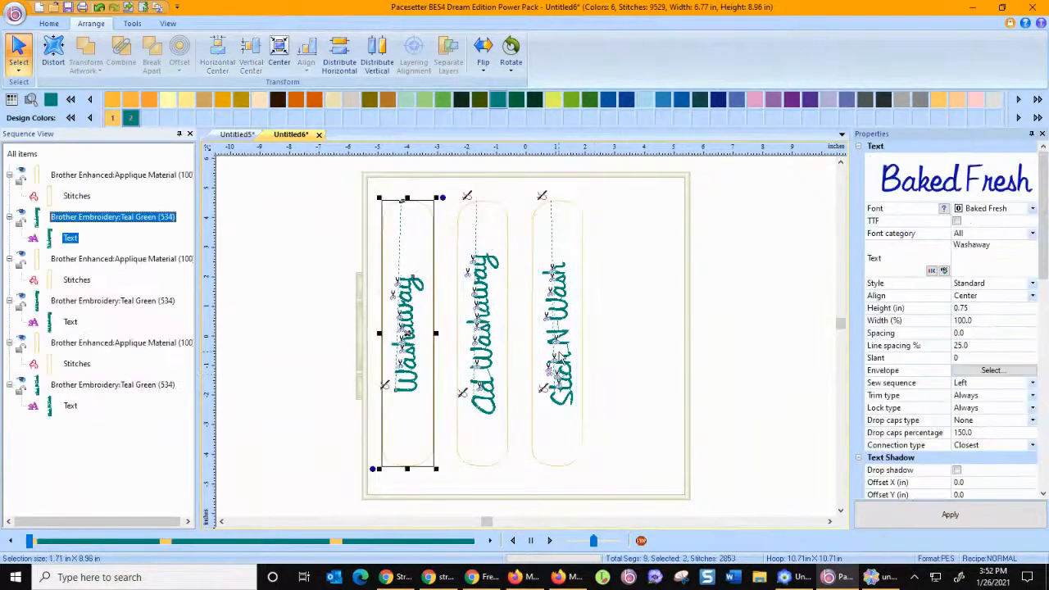
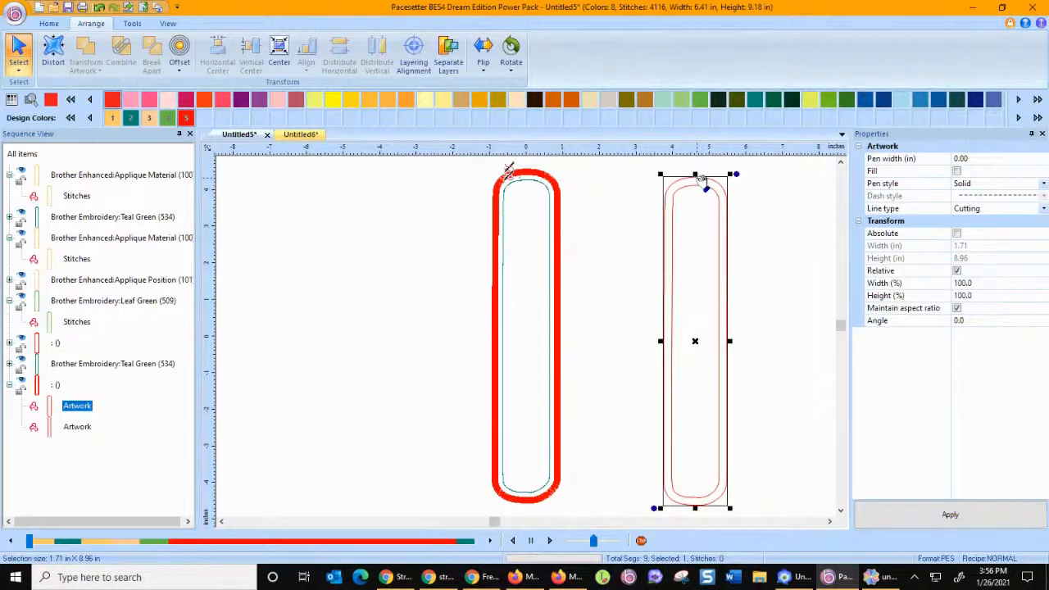
Step: Undo breaking apart the double-outline artwork in Untitled5 and try converting the combined shape to an appliqué
{"action": "left_click", "coordinate": [100, 6]}
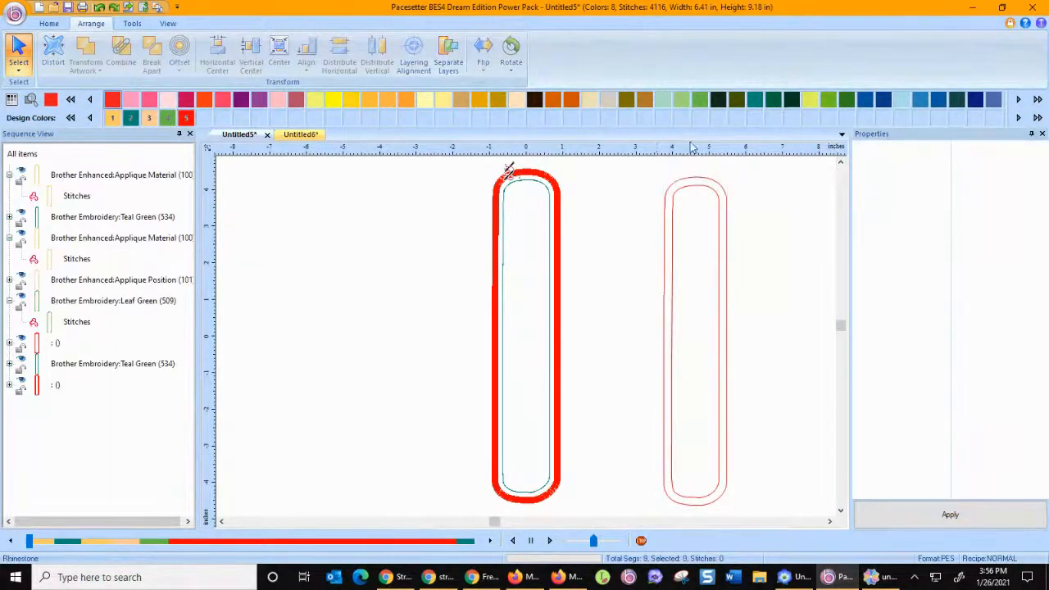
{"action": "left_click", "coordinate": [686, 182]}
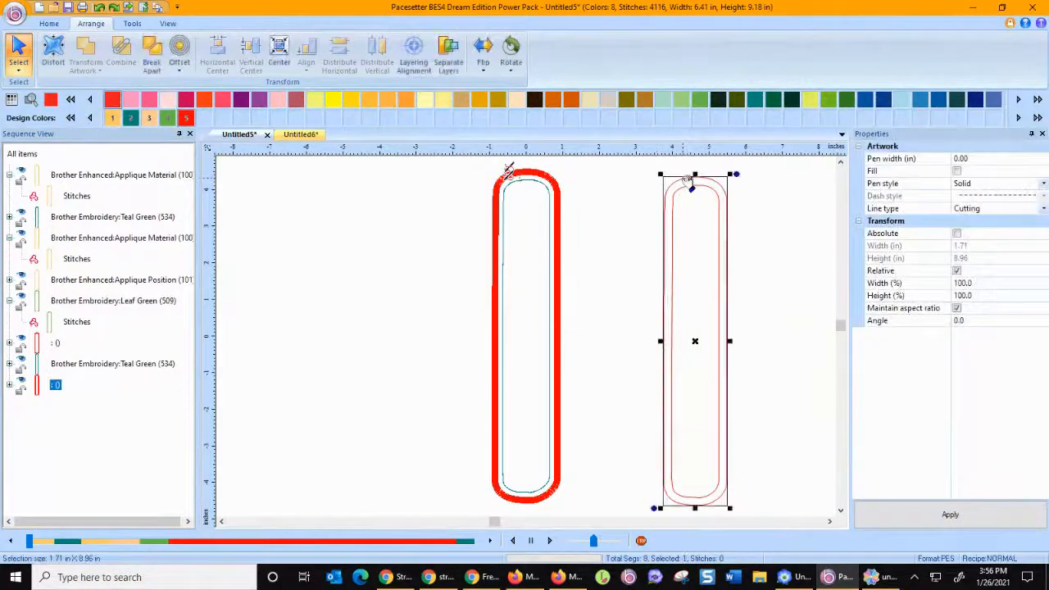
{"action": "left_click", "coordinate": [132, 23]}
{"action": "left_click", "coordinate": [661, 54]}
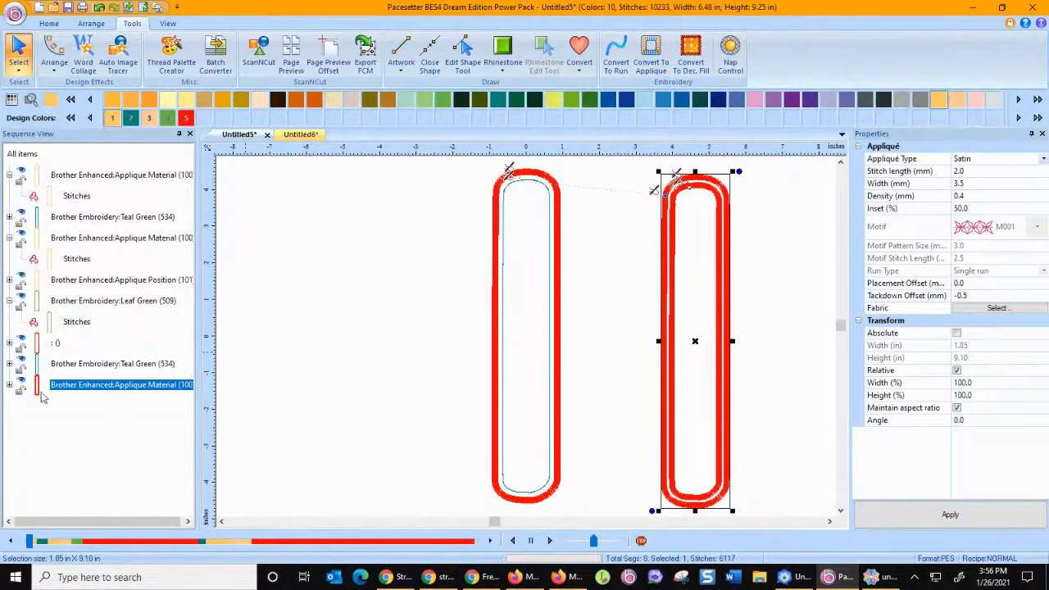
{"action": "left_click", "coordinate": [9, 385]}
{"action": "left_click", "coordinate": [22, 407]}
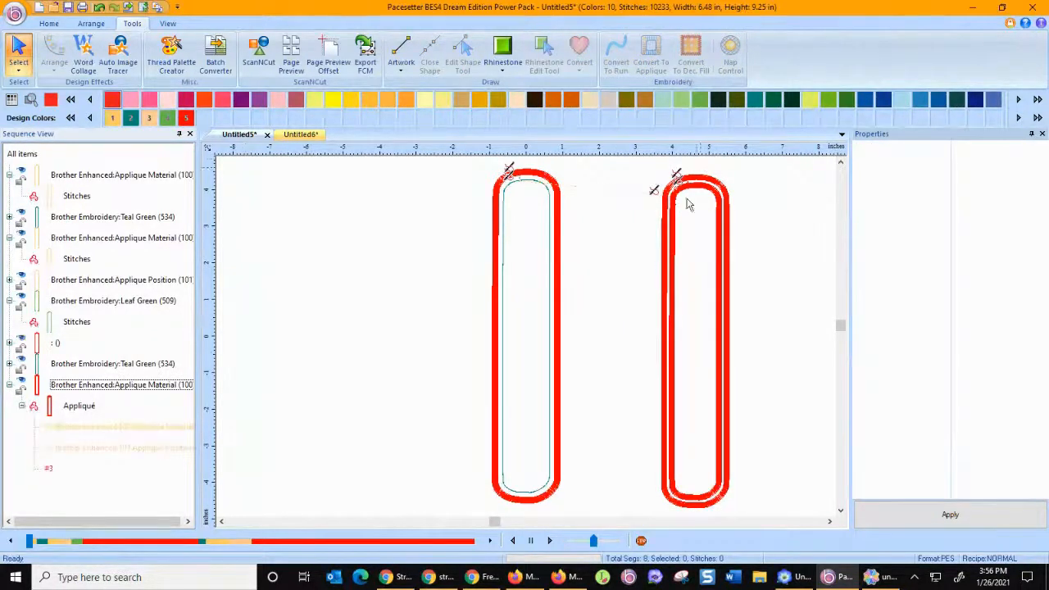
{"action": "left_click", "coordinate": [99, 7]}
Step: Break apart the combined double-outline cutting artwork into separate inner and outer outlines
{"action": "left_click", "coordinate": [706, 191]}
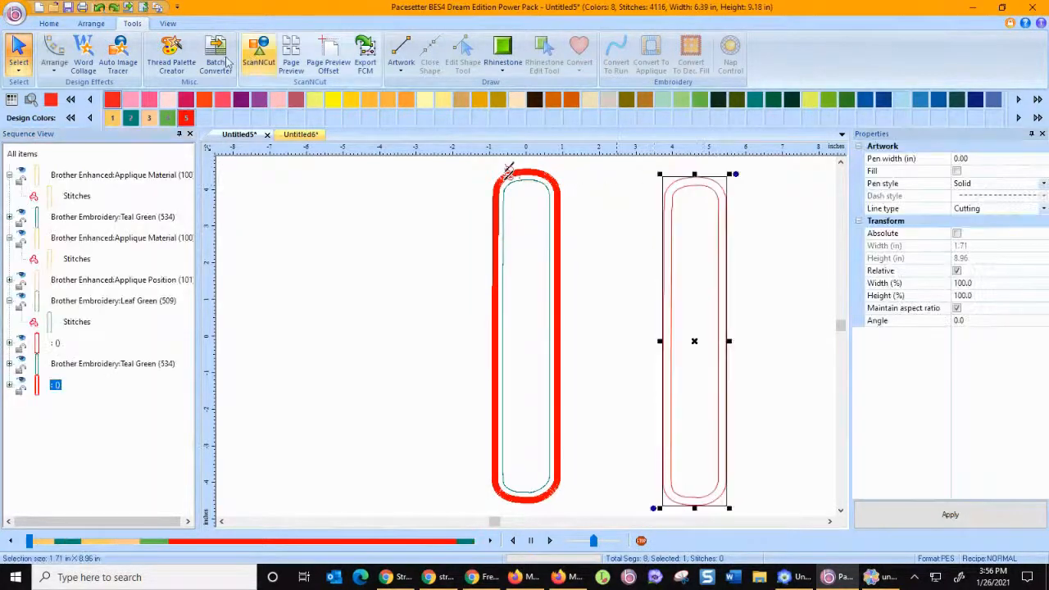
{"action": "left_click", "coordinate": [91, 23]}
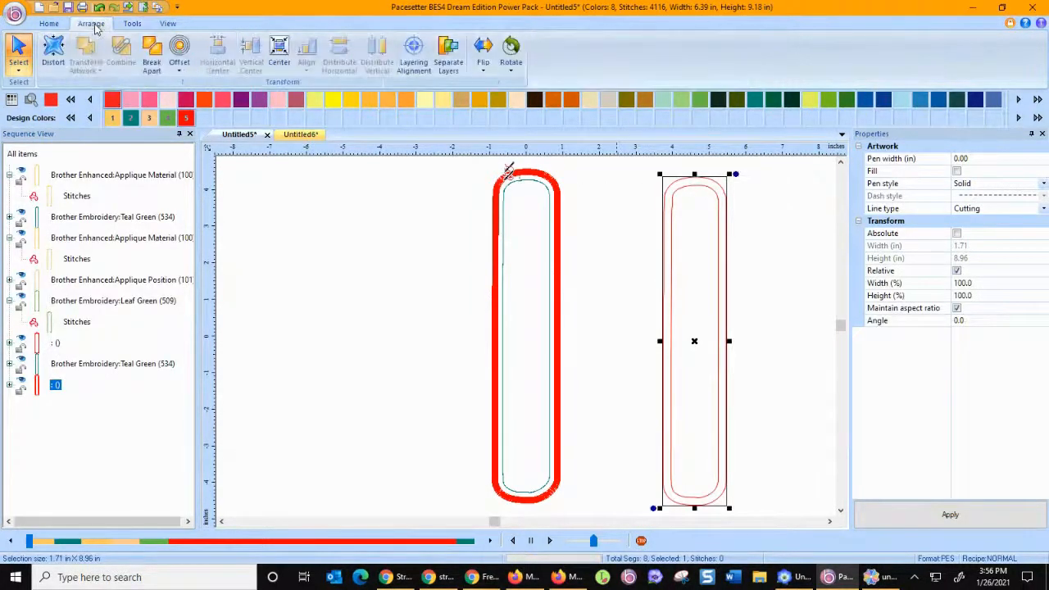
{"action": "left_click", "coordinate": [757, 270]}
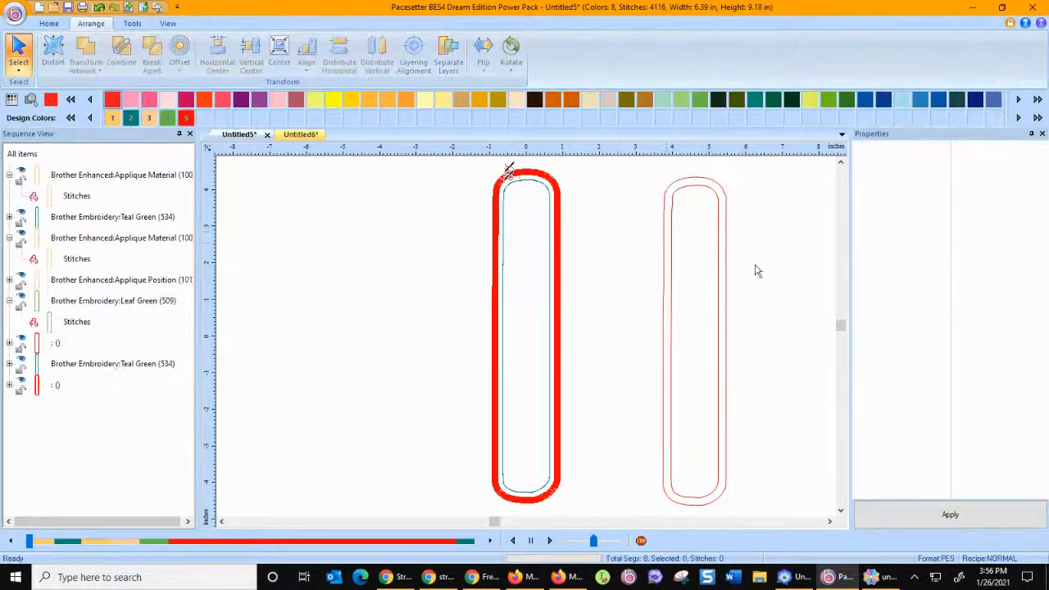
{"action": "left_click", "coordinate": [724, 213]}
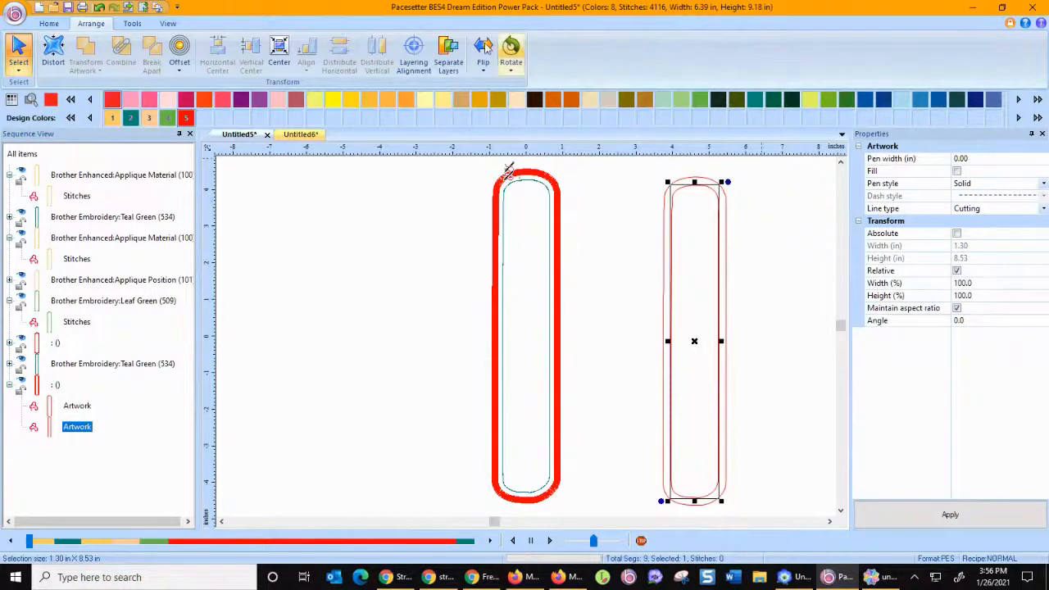
{"action": "left_click", "coordinate": [634, 194]}
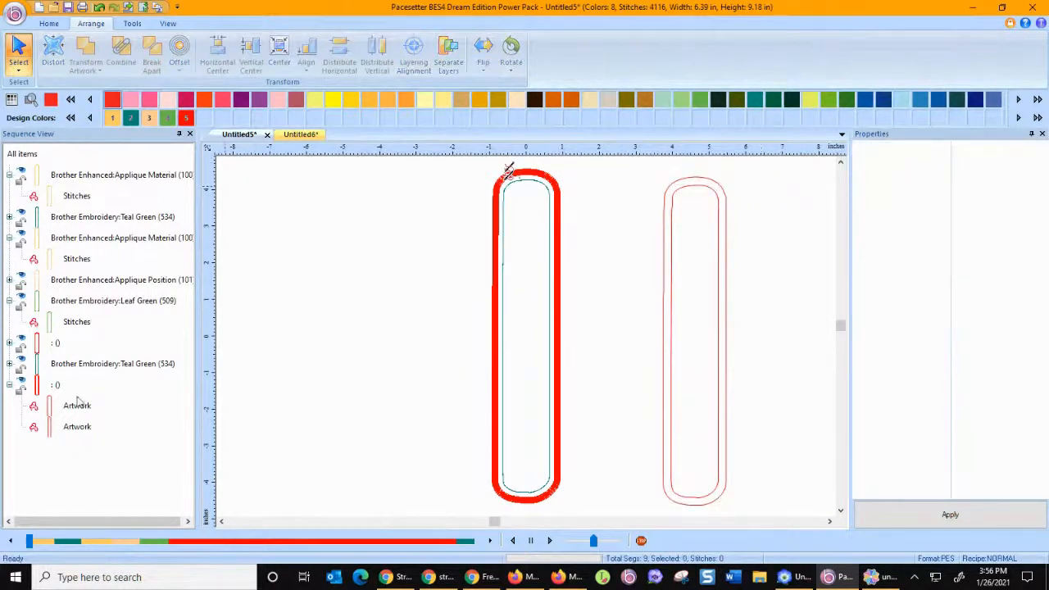
Step: Convert the outer outline artwork to a satin appliqué with a width of 4.0 mm and a density of 0.3 mm
{"action": "left_click", "coordinate": [78, 406]}
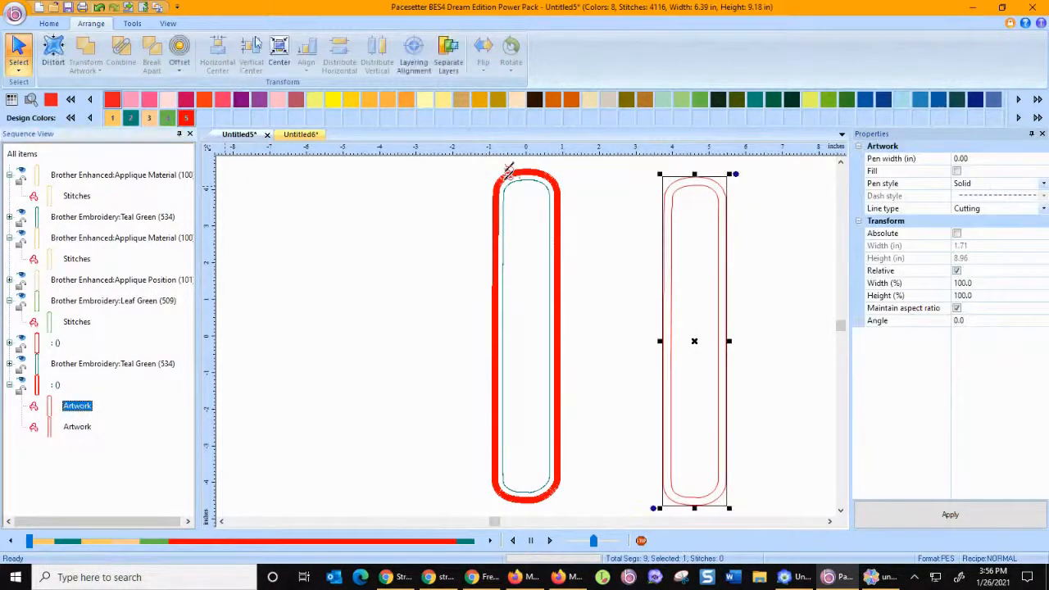
{"action": "left_click", "coordinate": [133, 24]}
{"action": "left_click", "coordinate": [651, 56]}
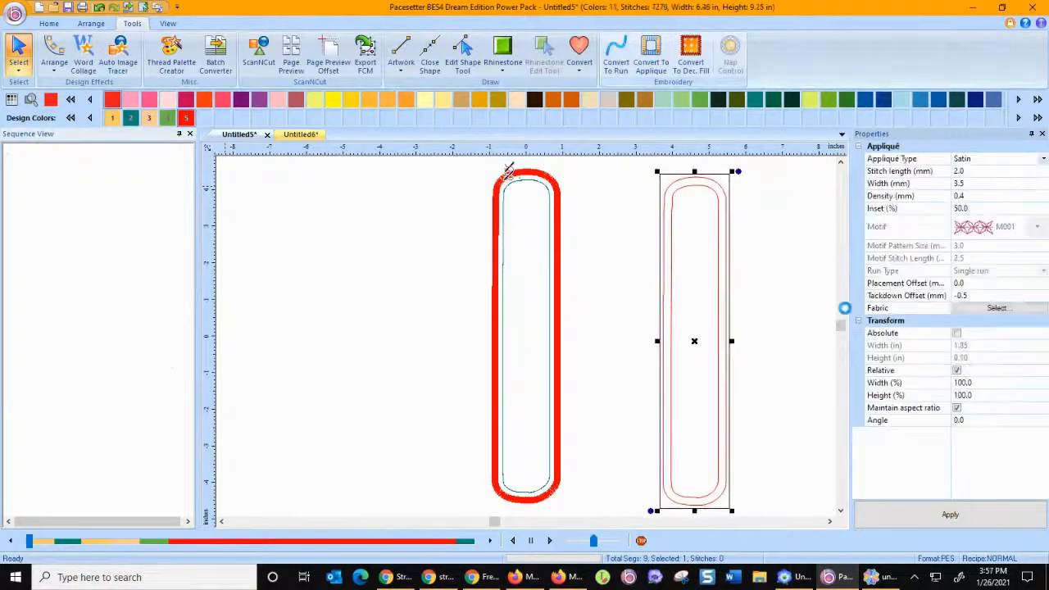
{"action": "left_click", "coordinate": [972, 184]}
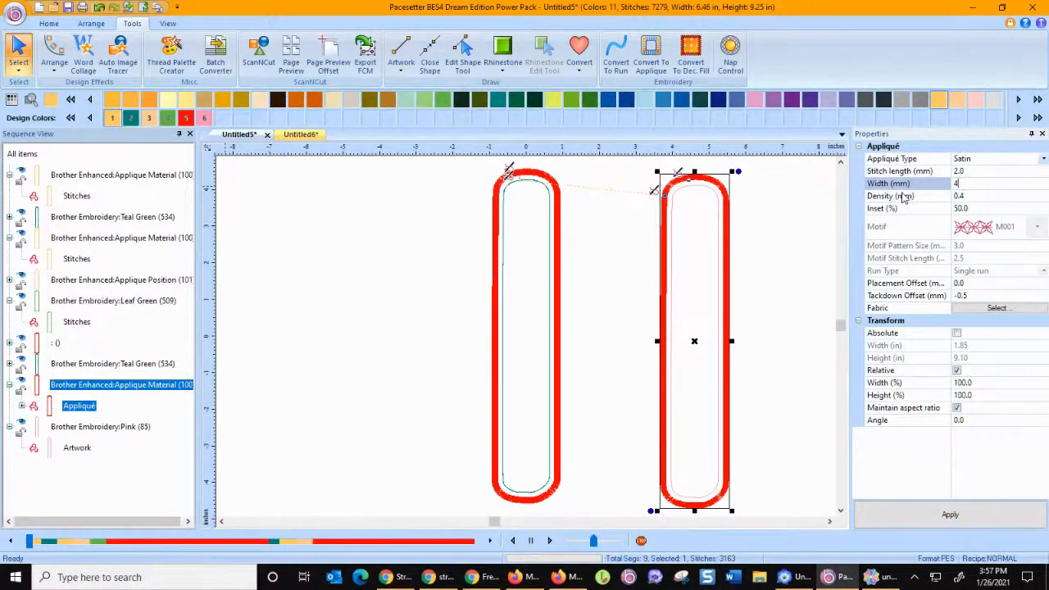
{"action": "left_click", "coordinate": [971, 200]}
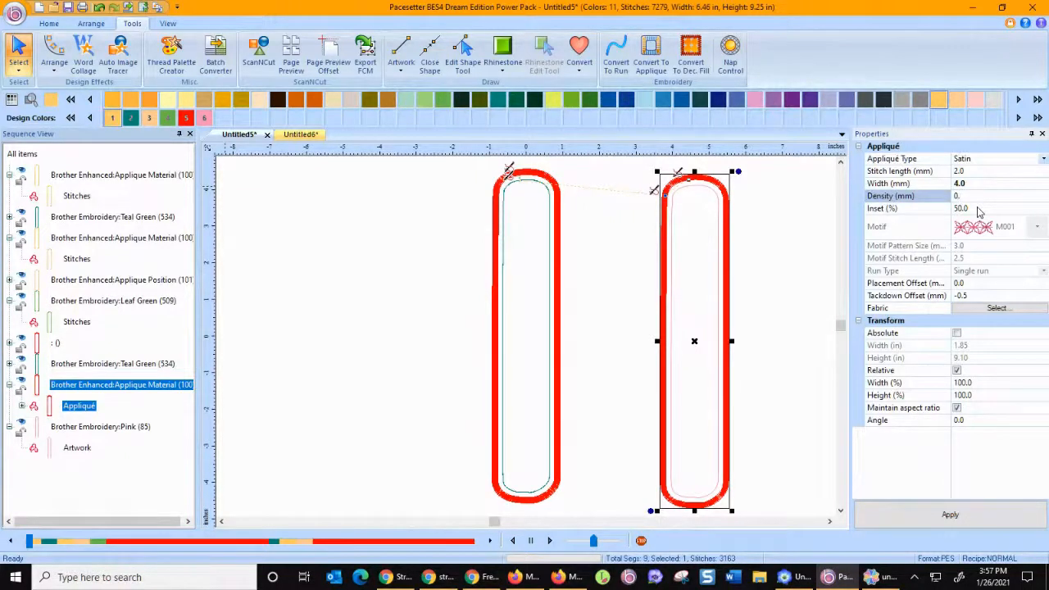
{"action": "left_click", "coordinate": [950, 514]}
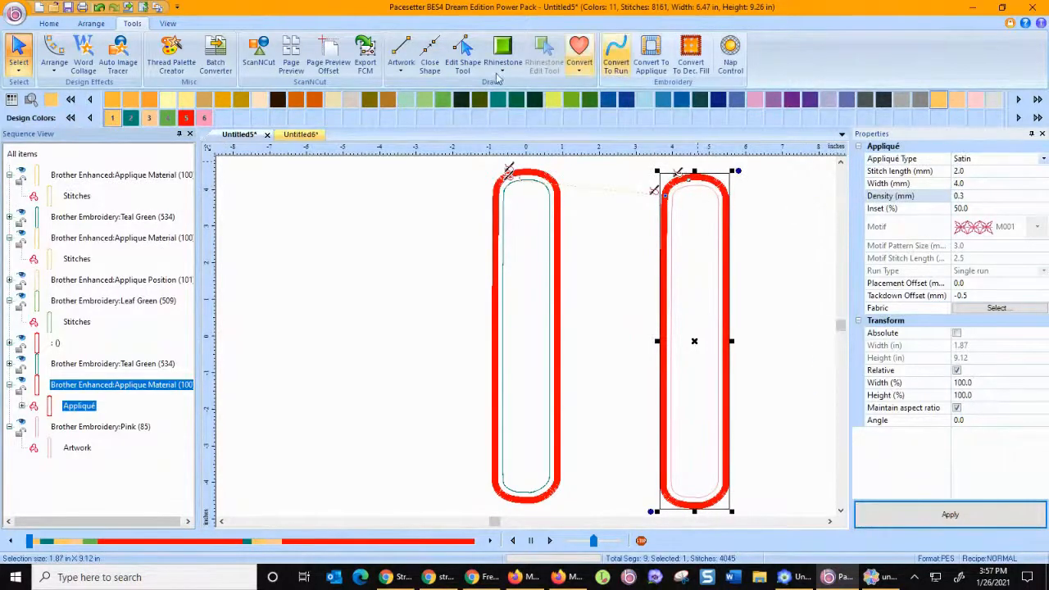
Step: Inspect the satin stitches at the new appliqué's upper curve up close and open its density for editing
{"action": "left_click", "coordinate": [49, 23]}
{"action": "left_click", "coordinate": [613, 53]}
{"action": "left_click_drag", "start_coordinate": [621, 170], "coordinate": [741, 233]}
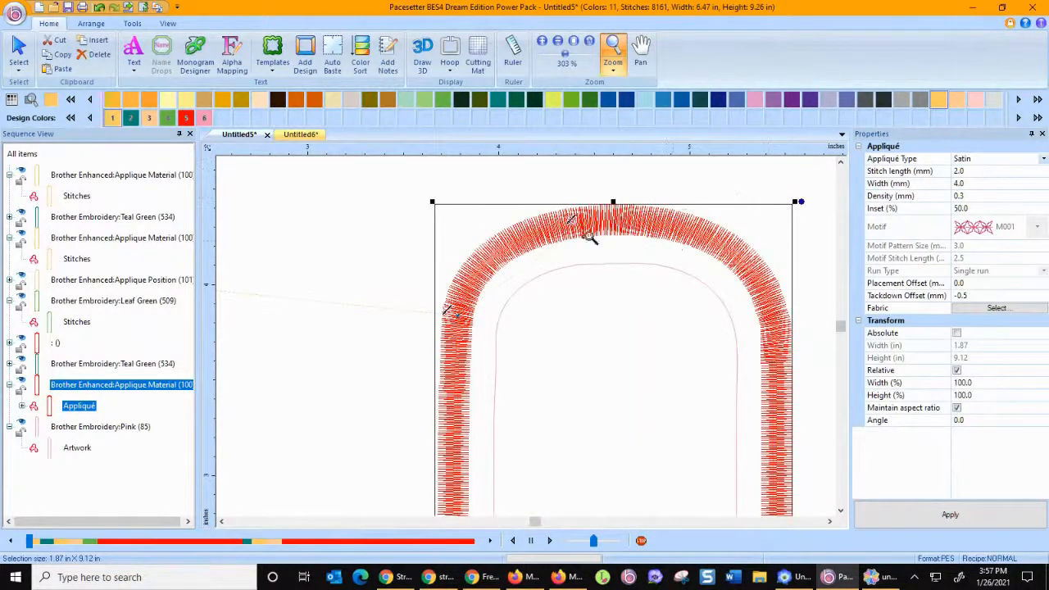
{"action": "left_click", "coordinate": [974, 198]}
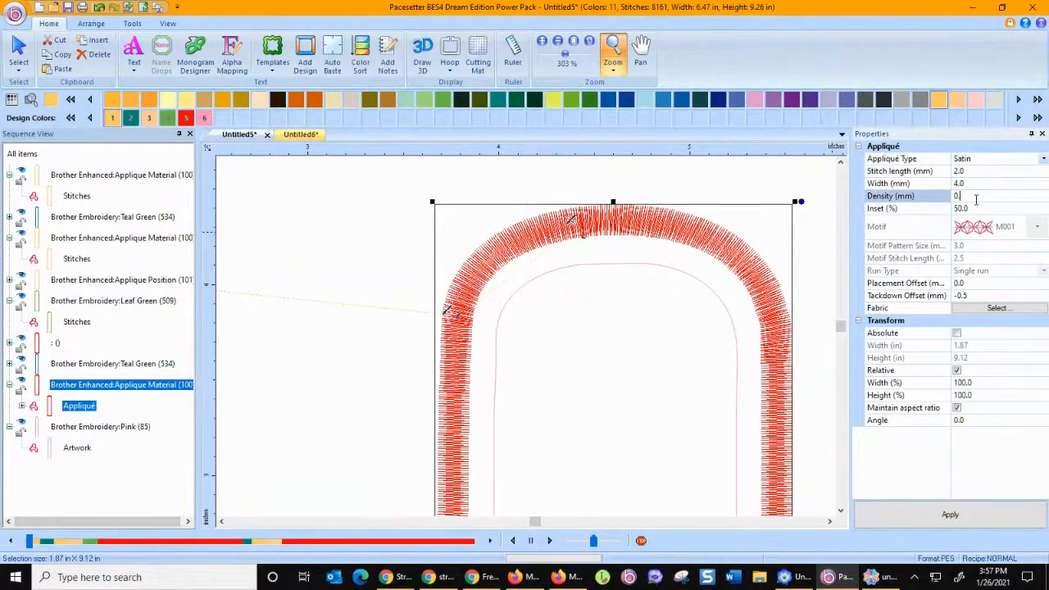
Step: Set the satin appliqué's density to 0.4 mm and apply it
{"action": "type", "text": "4"}
{"action": "left_click", "coordinate": [909, 517]}
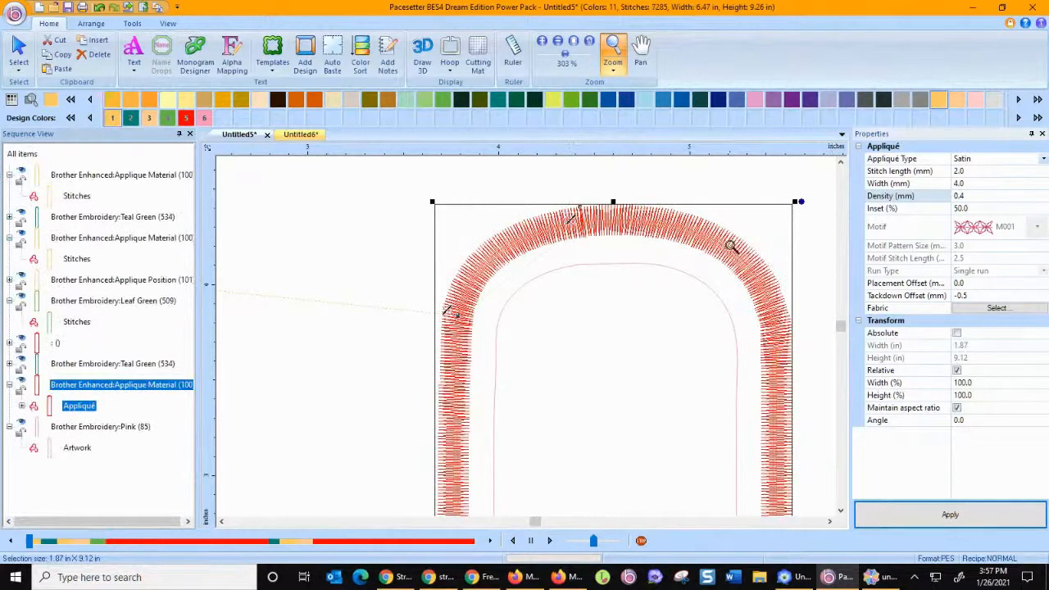
Step: Set the satin appliqué's density to 0.3 mm and apply it
{"action": "left_click", "coordinate": [985, 197]}
{"action": "key", "text": "BackSpace"}
{"action": "type", "text": "3"}
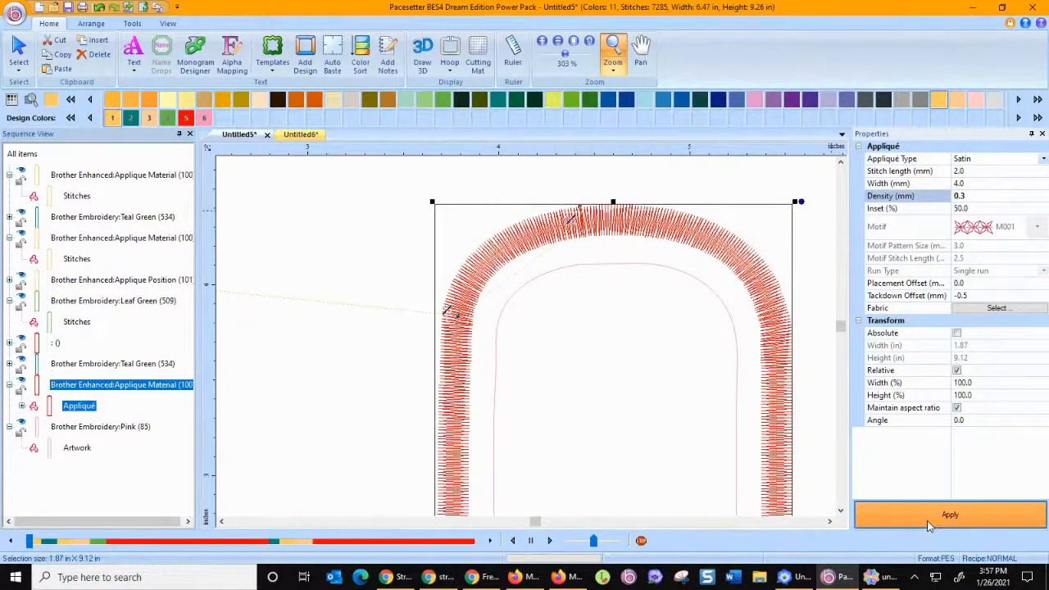
{"action": "left_click", "coordinate": [929, 525]}
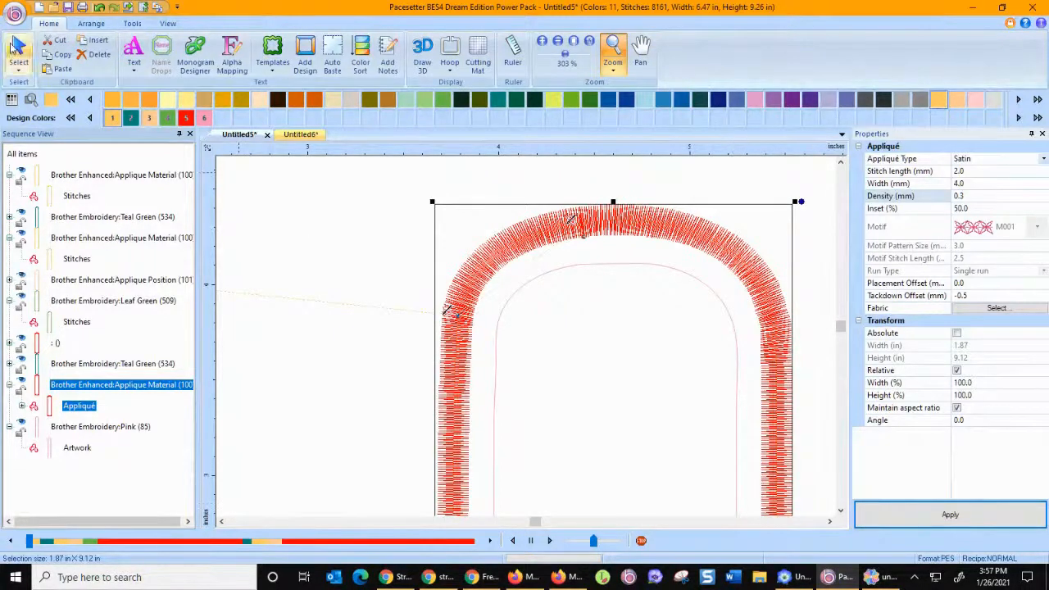
Step: Change from the Zoom tool to Select and switch to the outlines open in Brother CanvasWorkspace
{"action": "left_click", "coordinate": [57, 55]}
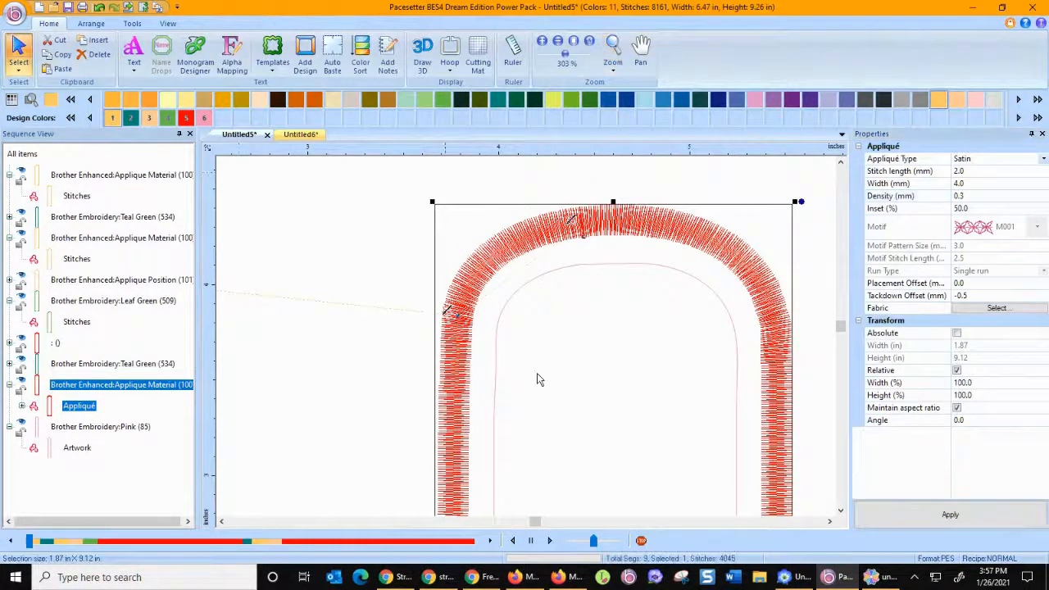
{"action": "left_click", "coordinate": [881, 578]}
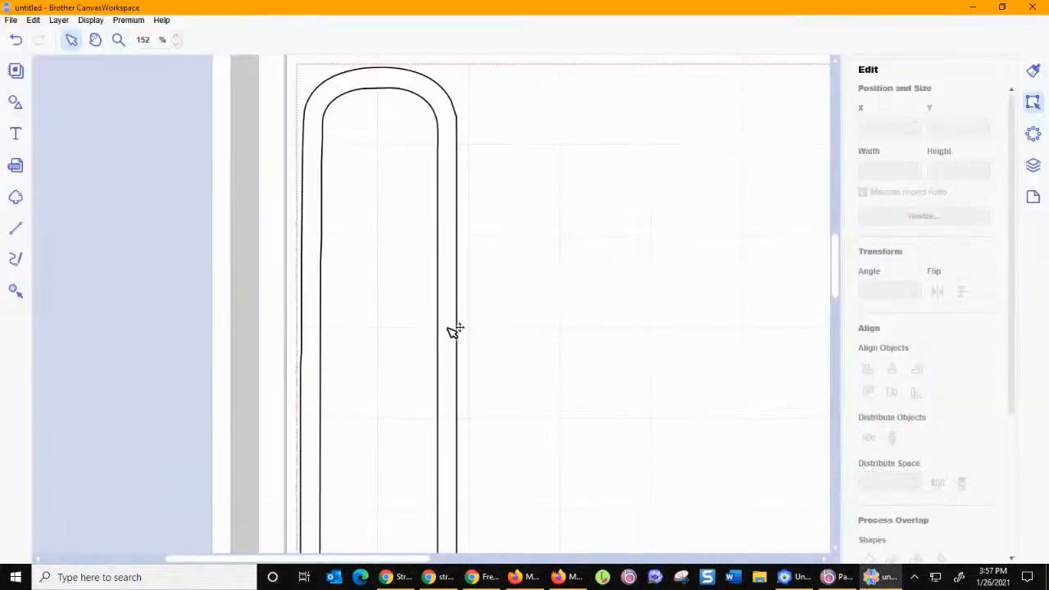
Step: Try deleting the inner outline's nodes near its rounded upper end, and undo the deletion
{"action": "left_click", "coordinate": [445, 182]}
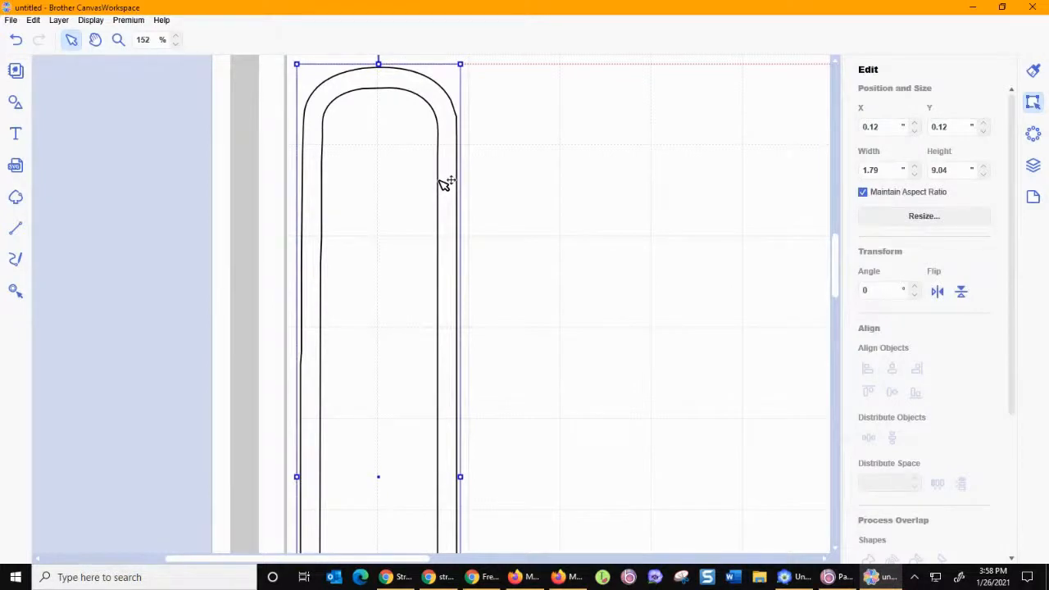
{"action": "left_click", "coordinate": [445, 181]}
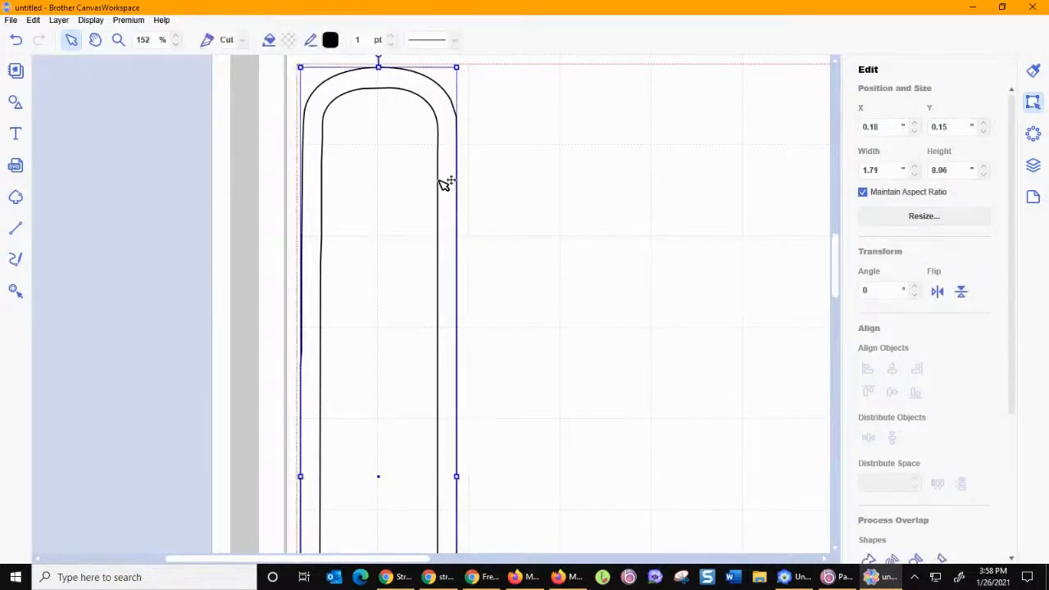
{"action": "double_click", "coordinate": [441, 185]}
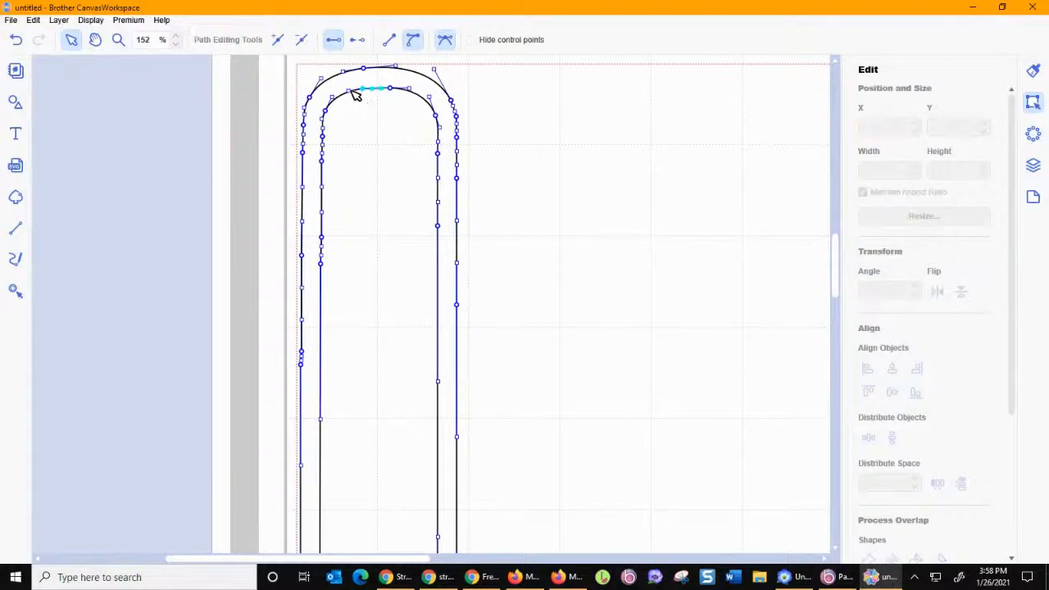
{"action": "left_click_drag", "start_coordinate": [355, 83], "coordinate": [443, 197]}
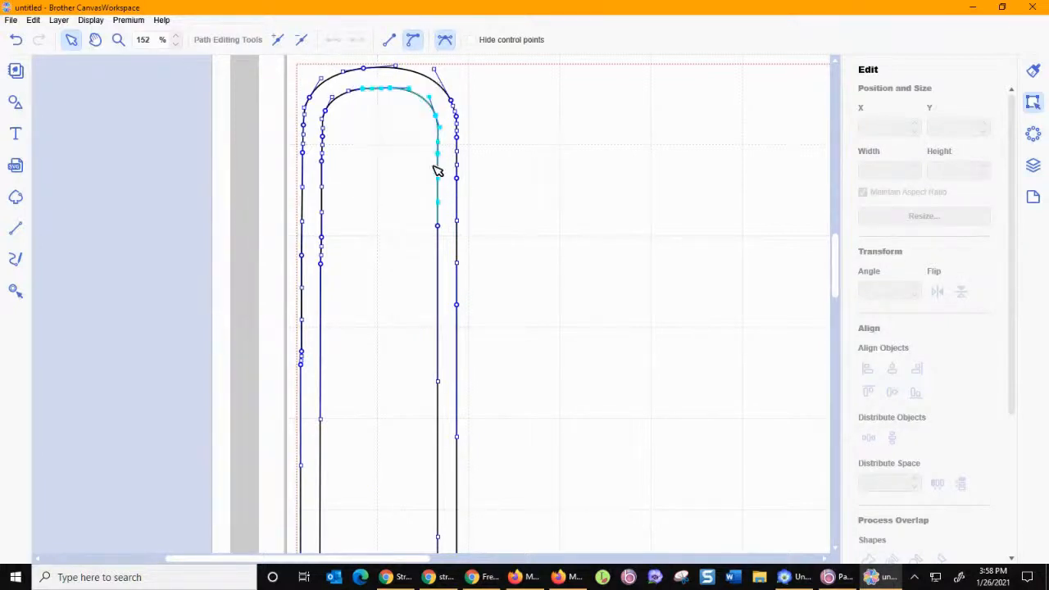
{"action": "left_click", "coordinate": [302, 40]}
{"action": "left_click_drag", "start_coordinate": [316, 102], "coordinate": [449, 356]}
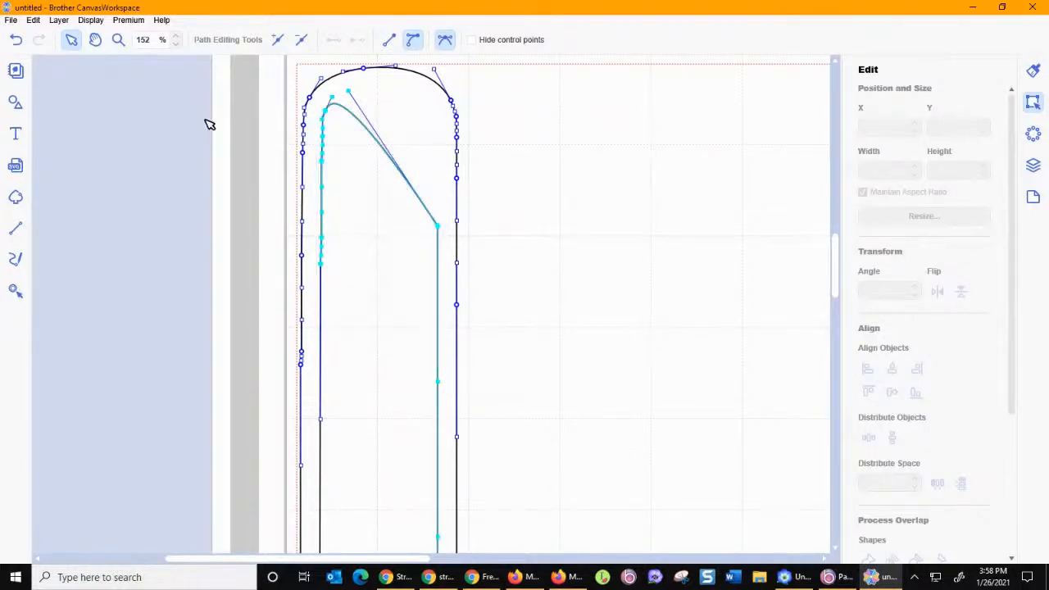
{"action": "left_click", "coordinate": [17, 41]}
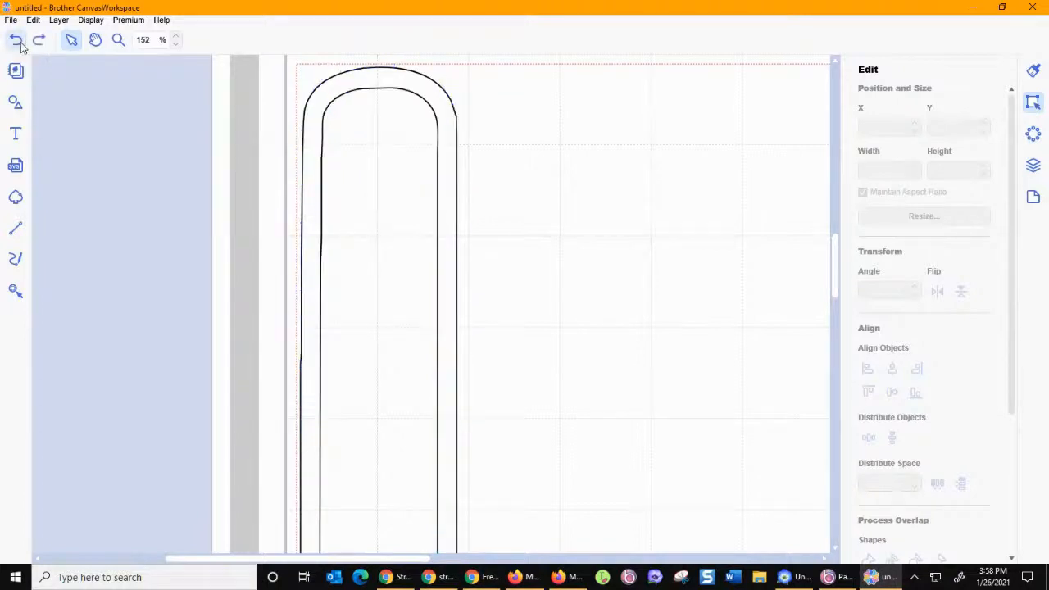
Step: Copy and paste the grouped double outline, placing the duplicate beside the original at about X 2.90", Y 0.20"
{"action": "left_click", "coordinate": [371, 95]}
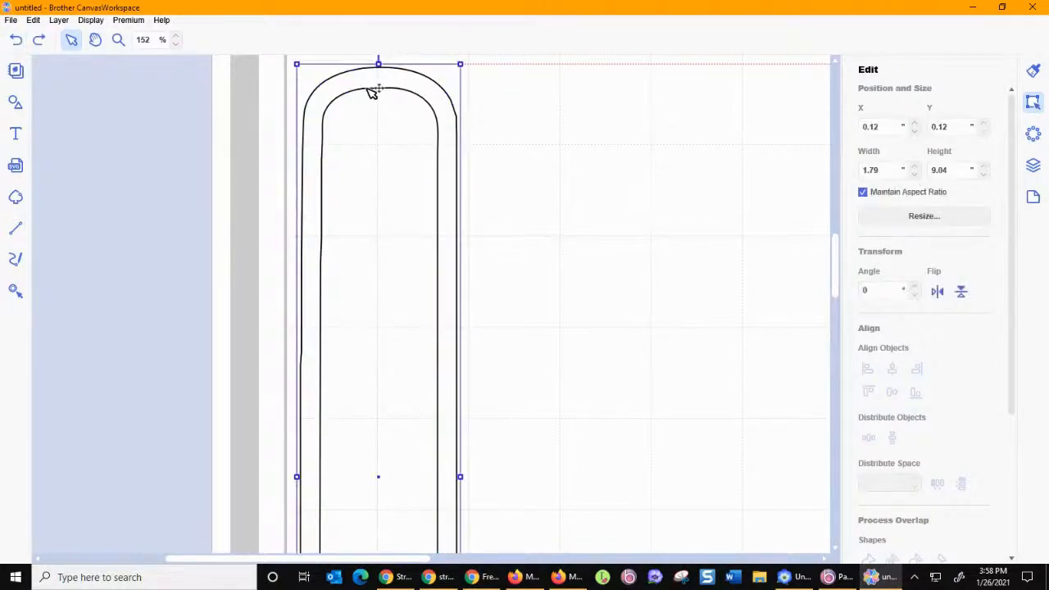
{"action": "right_click", "coordinate": [372, 95]}
{"action": "left_click", "coordinate": [351, 110]}
{"action": "left_click", "coordinate": [487, 129]}
{"action": "right_click", "coordinate": [487, 138]}
{"action": "left_click", "coordinate": [470, 166]}
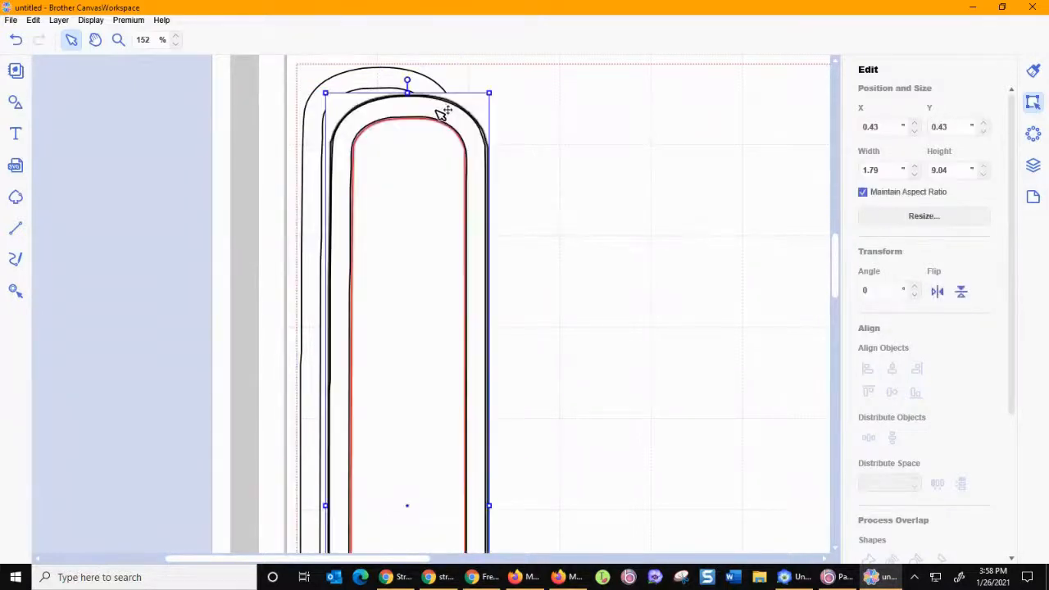
{"action": "left_click_drag", "start_coordinate": [435, 108], "coordinate": [663, 89]}
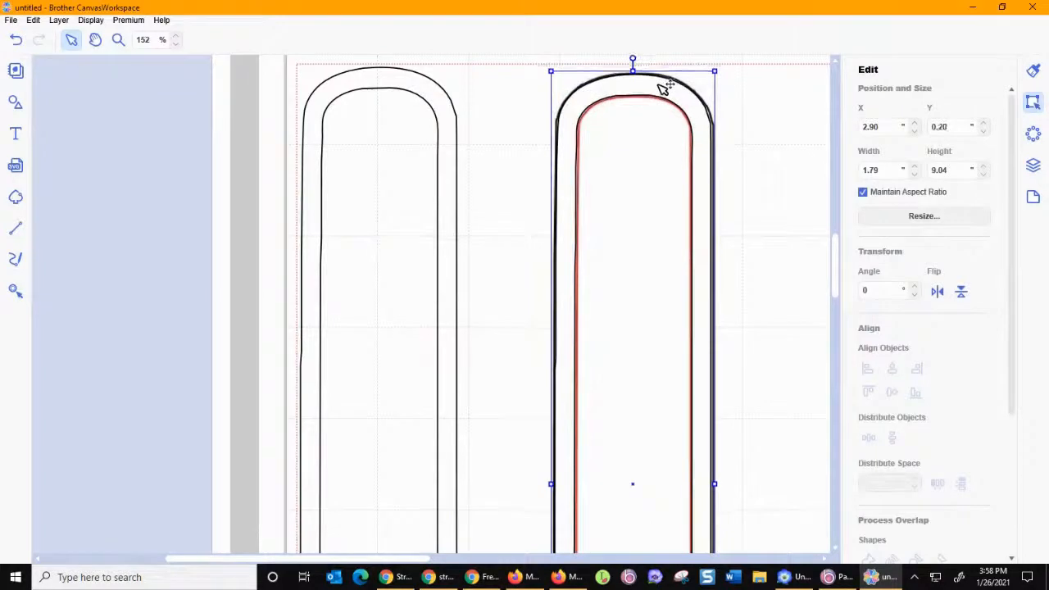
Step: Edit the original shape's path and delete the inner outline's nodes around the upper end and along its sides
{"action": "left_click", "coordinate": [453, 104]}
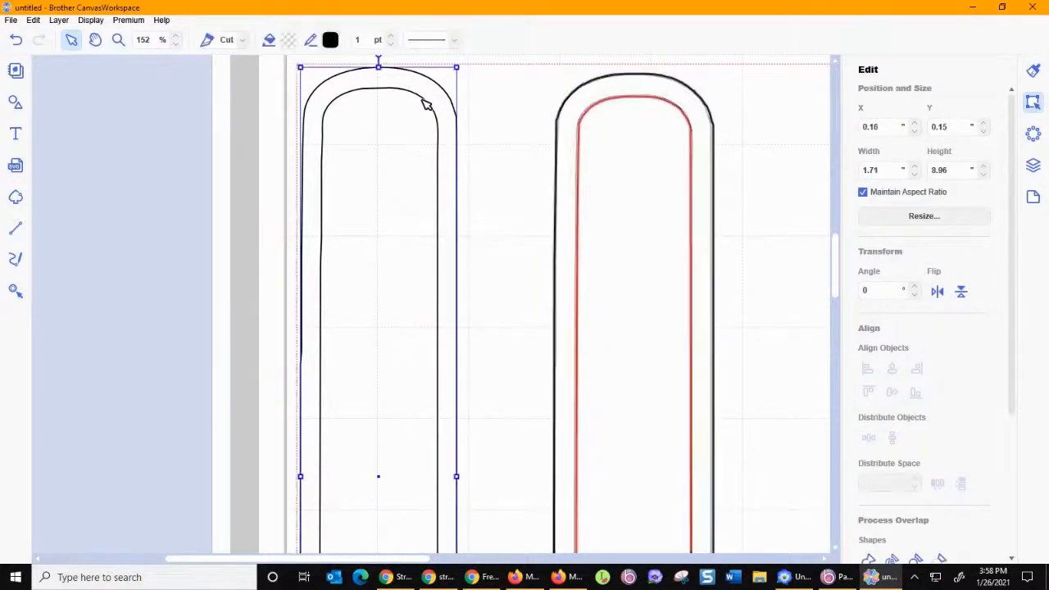
{"action": "left_click", "coordinate": [426, 100]}
{"action": "left_click", "coordinate": [427, 99]}
{"action": "left_click", "coordinate": [424, 100]}
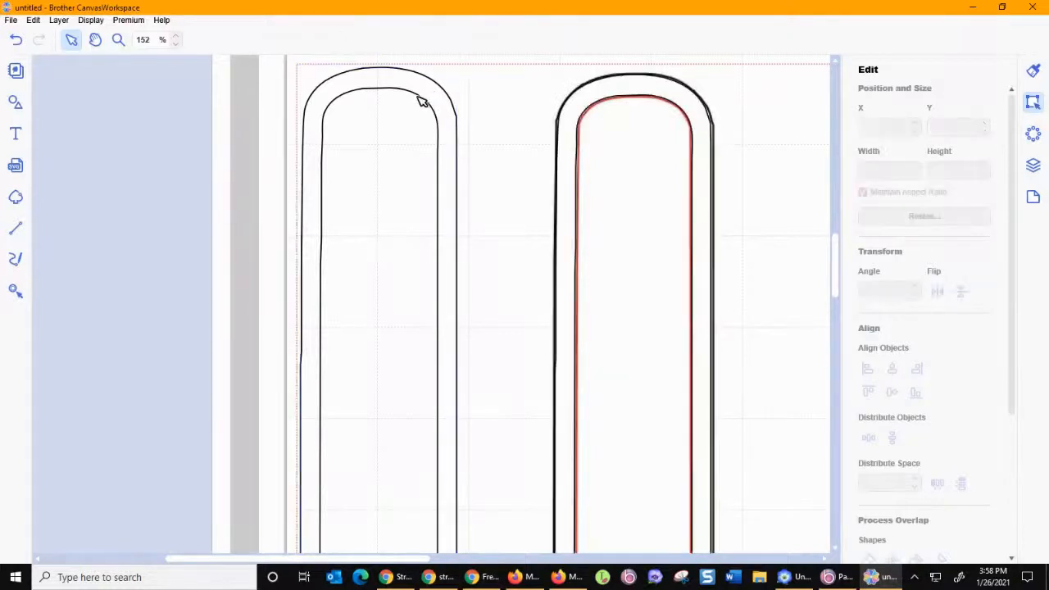
{"action": "left_click", "coordinate": [420, 95]}
{"action": "left_click", "coordinate": [420, 96]}
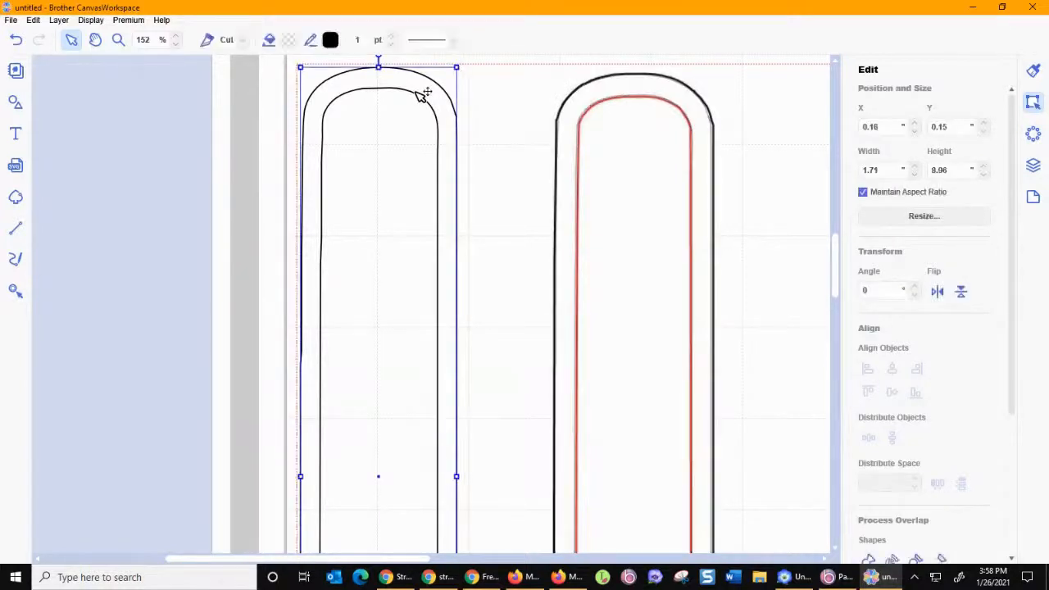
{"action": "double_click", "coordinate": [421, 96]}
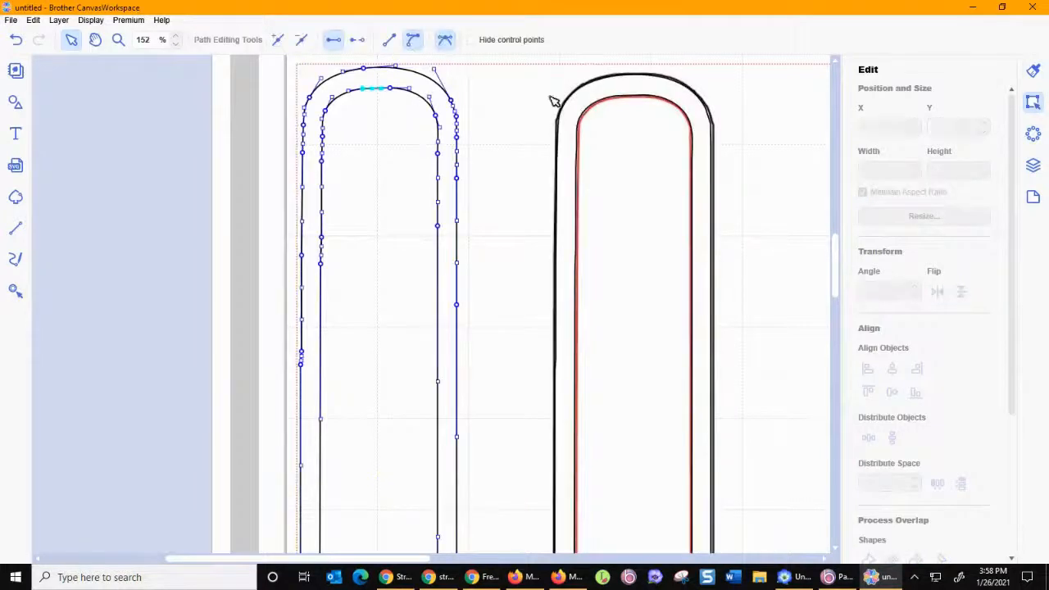
{"action": "left_click_drag", "start_coordinate": [333, 84], "coordinate": [443, 198]}
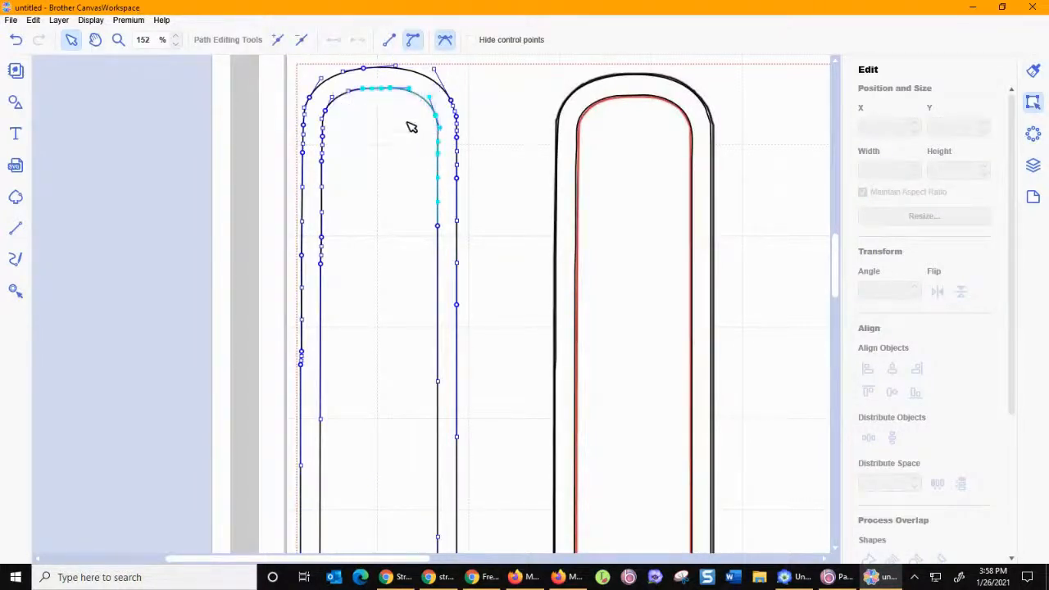
{"action": "left_click", "coordinate": [301, 39]}
{"action": "left_click_drag", "start_coordinate": [318, 104], "coordinate": [446, 324]}
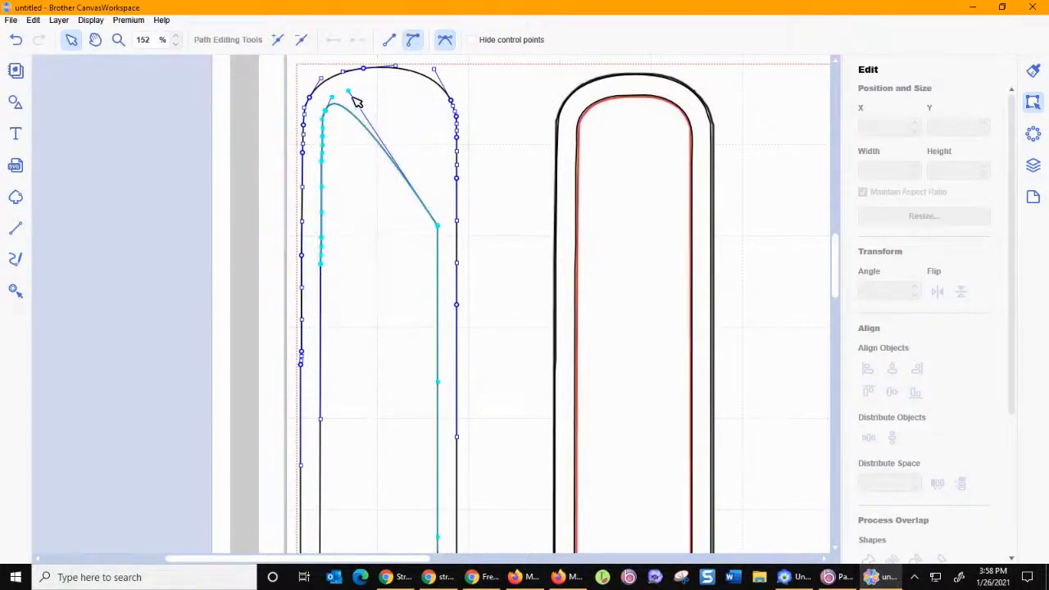
{"action": "left_click", "coordinate": [300, 39]}
Step: Hide the control points and delete all remaining inner outline nodes at the original shape's lower end, keeping only the outer outline
{"action": "scroll", "coordinate": [486, 316], "scroll_direction": "down", "scroll_amount": 10}
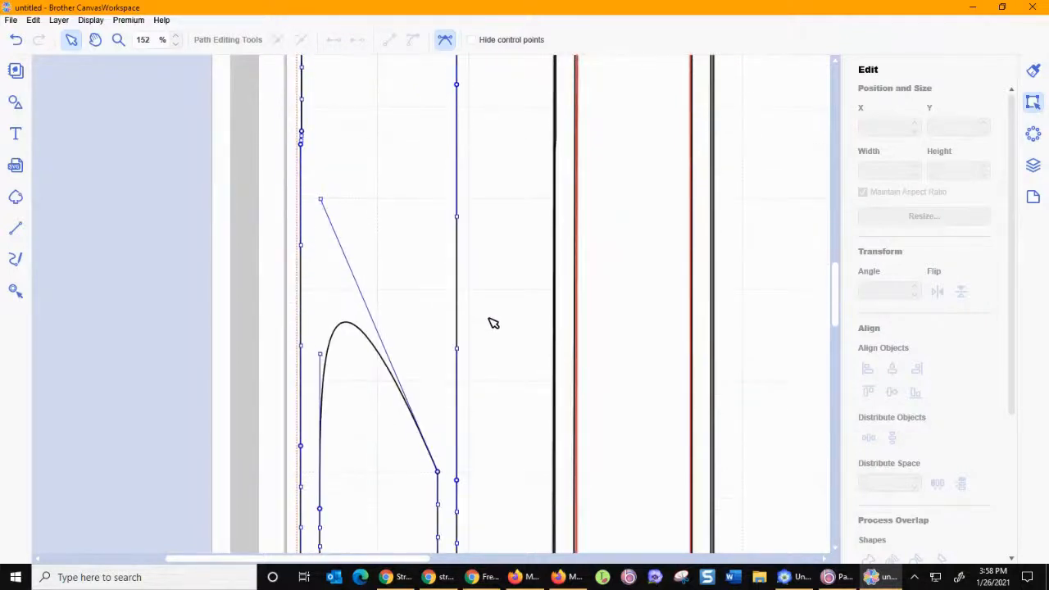
{"action": "left_click", "coordinate": [473, 39]}
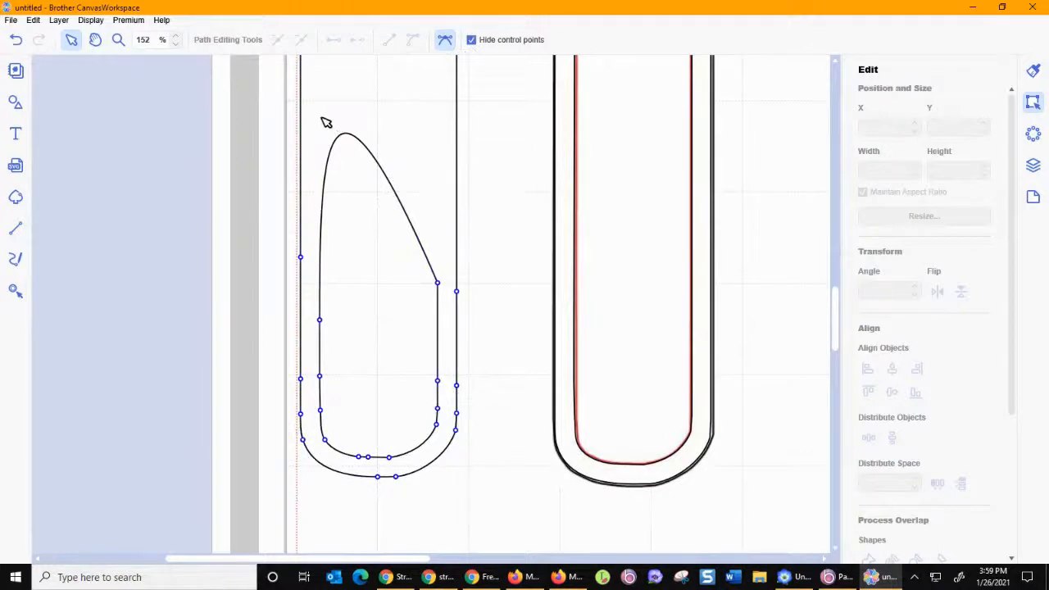
{"action": "left_click_drag", "start_coordinate": [312, 116], "coordinate": [443, 461]}
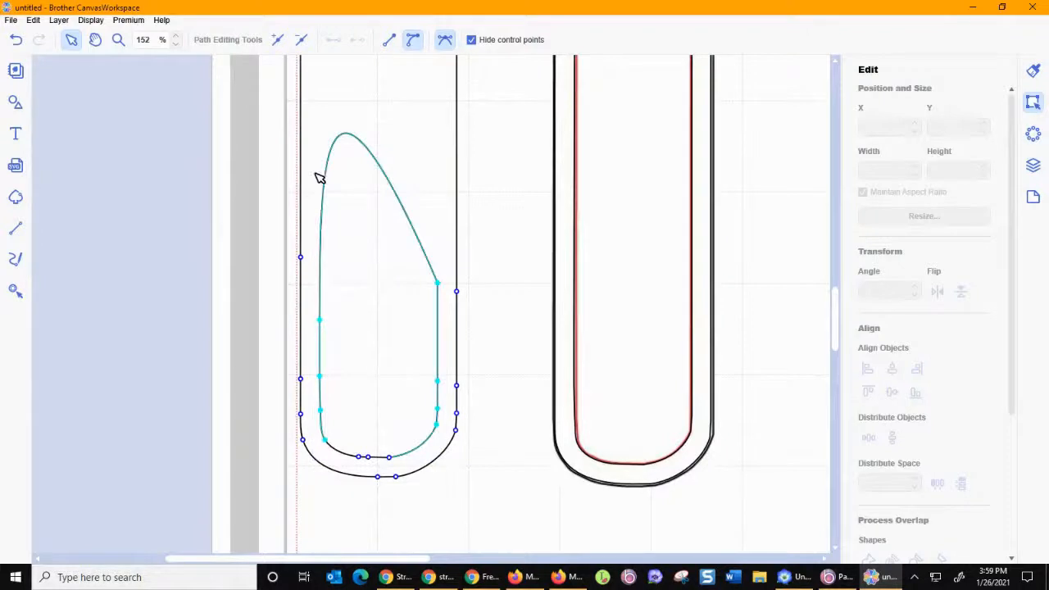
{"action": "left_click", "coordinate": [297, 44]}
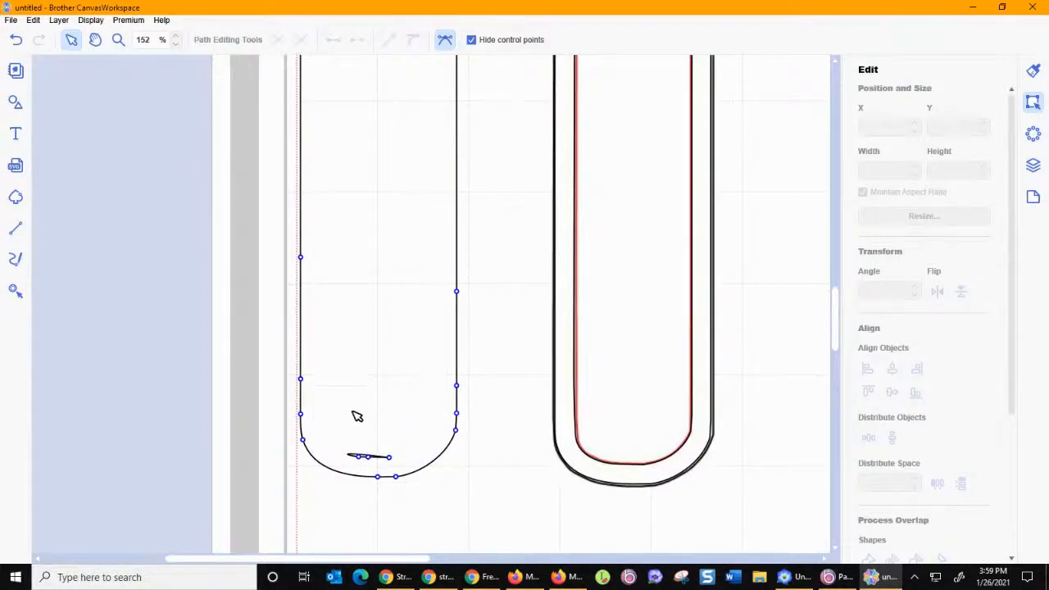
{"action": "left_click_drag", "start_coordinate": [347, 449], "coordinate": [399, 467]}
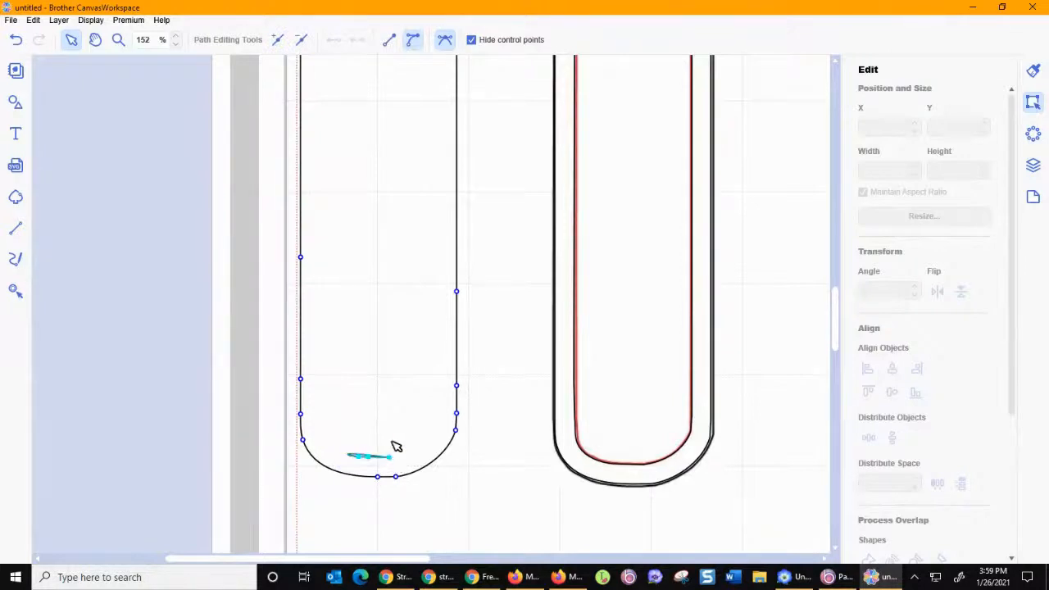
{"action": "left_click", "coordinate": [301, 39]}
{"action": "left_click", "coordinate": [487, 290]}
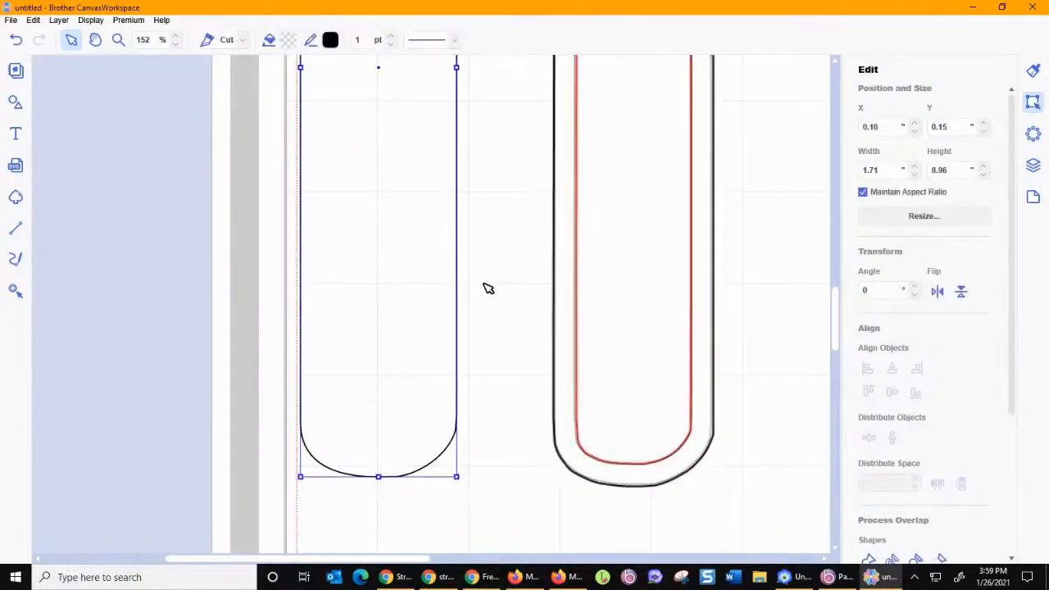
Step: Check the original group's image against its remaining outline, and hide the image layers in both groups
{"action": "left_click", "coordinate": [556, 280]}
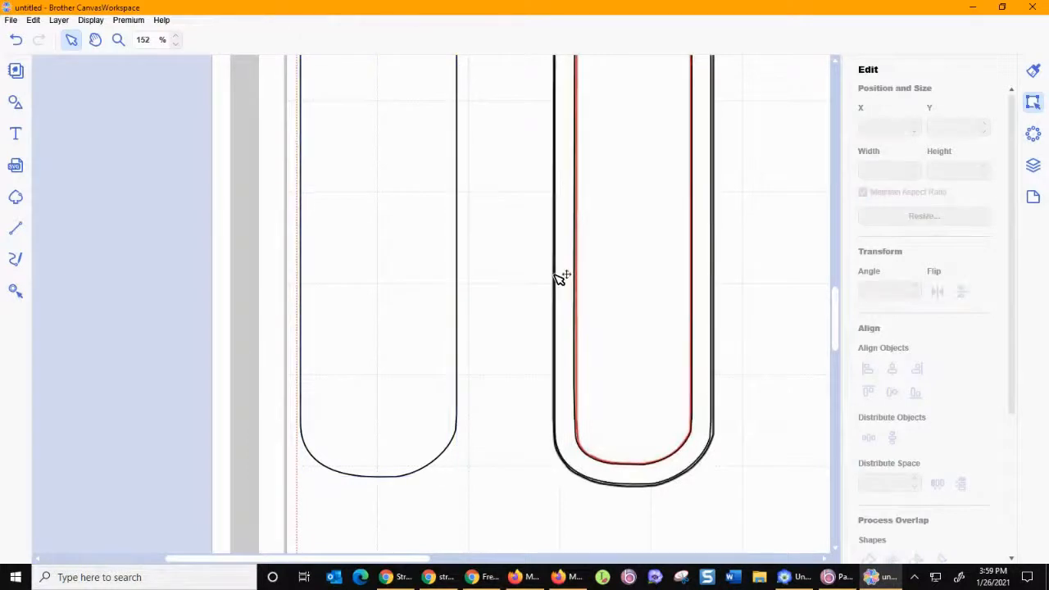
{"action": "left_click", "coordinate": [1033, 165]}
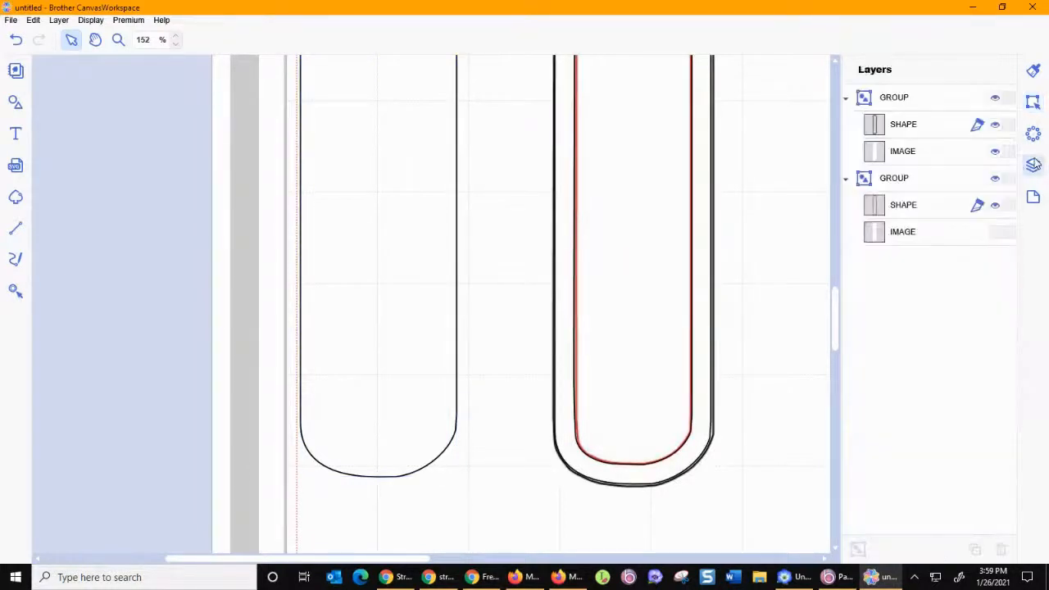
{"action": "left_click", "coordinate": [995, 233]}
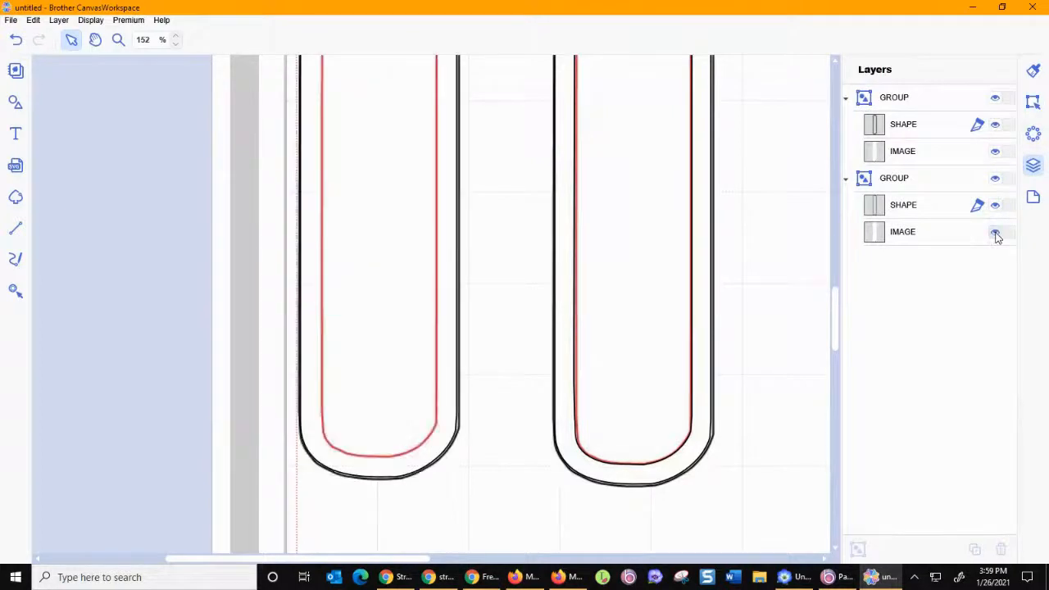
{"action": "left_click", "coordinate": [996, 234]}
{"action": "left_click", "coordinate": [994, 151]}
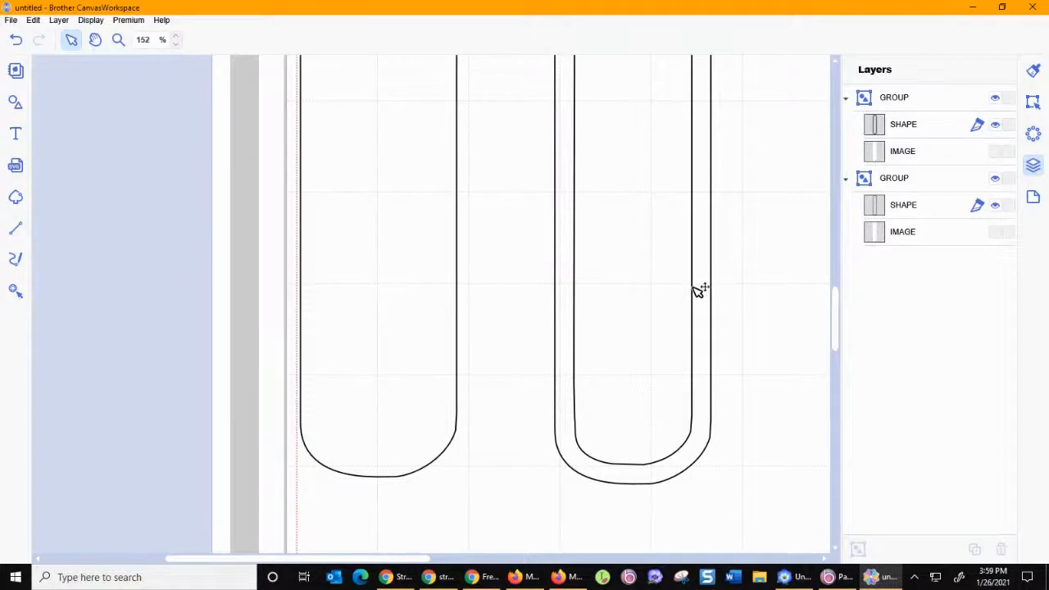
Step: Edit the duplicate shape's path and delete the outer outline's nodes around the lower end and along its lower sides
{"action": "left_click", "coordinate": [713, 330]}
{"action": "left_click", "coordinate": [713, 330]}
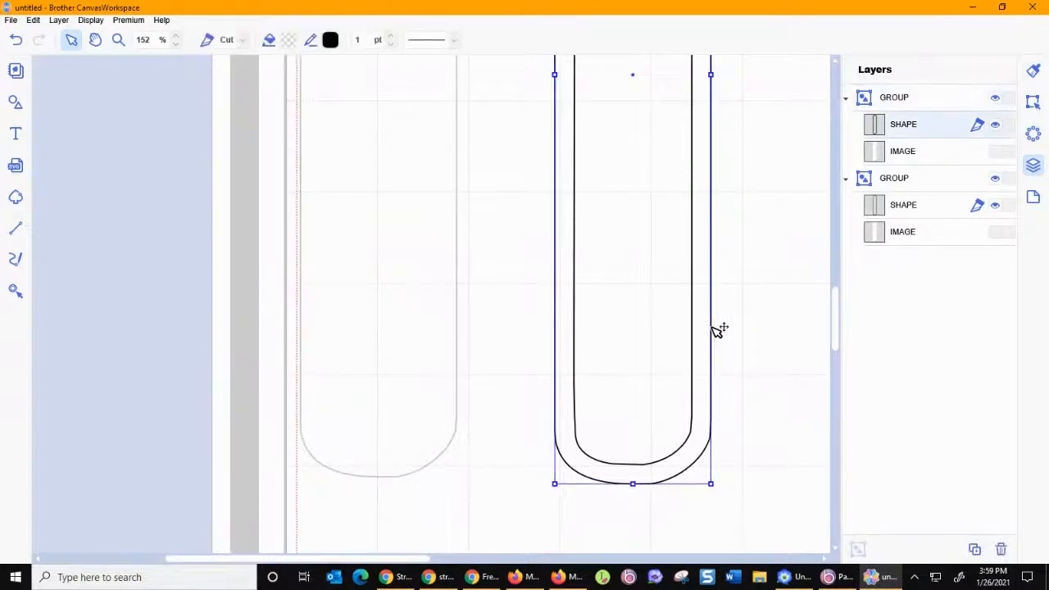
{"action": "double_click", "coordinate": [715, 351]}
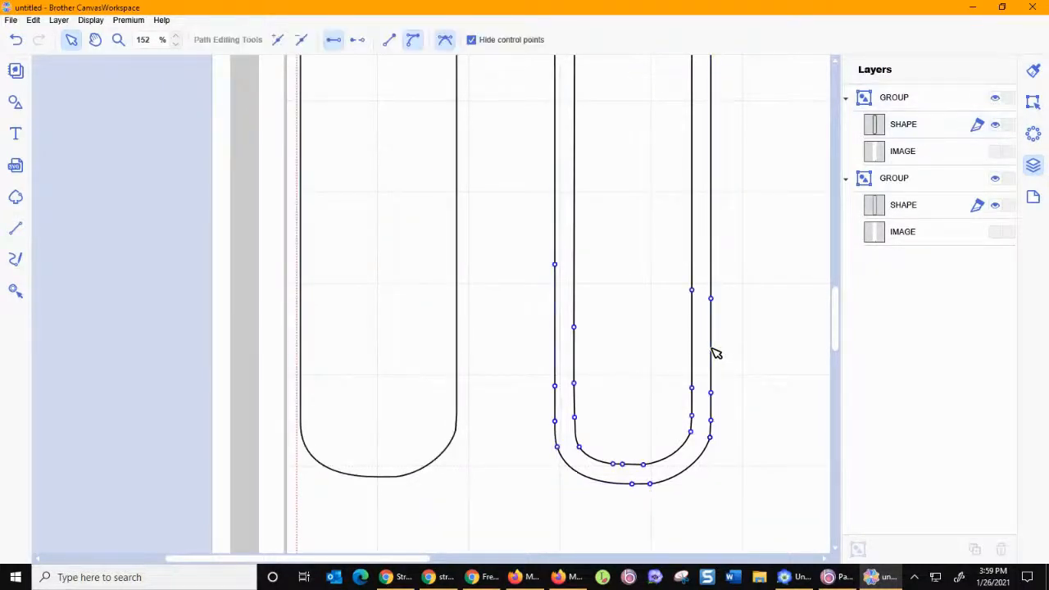
{"action": "left_click_drag", "start_coordinate": [599, 476], "coordinate": [682, 518]}
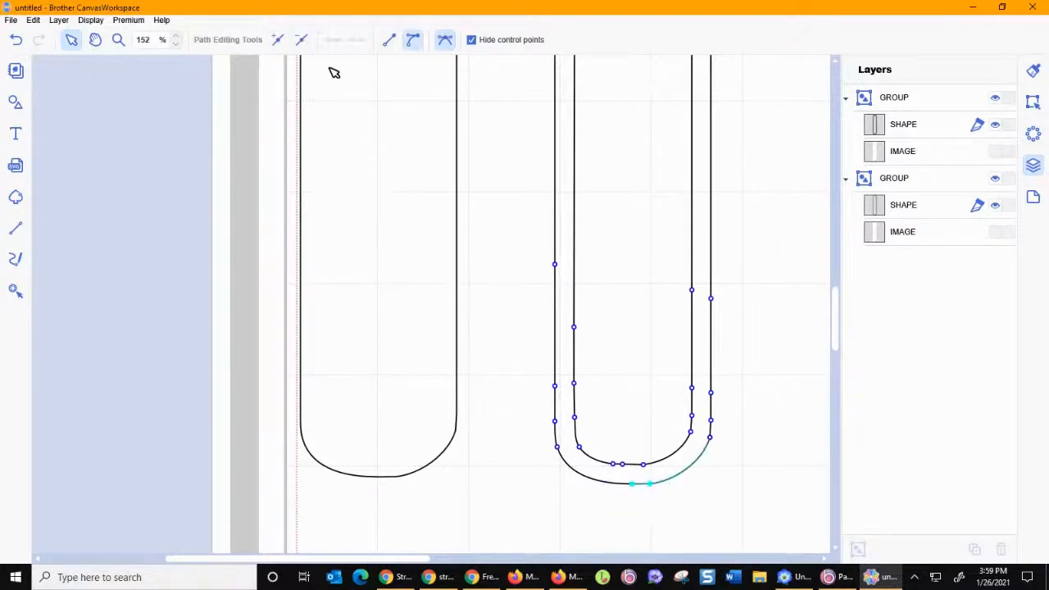
{"action": "left_click", "coordinate": [302, 41]}
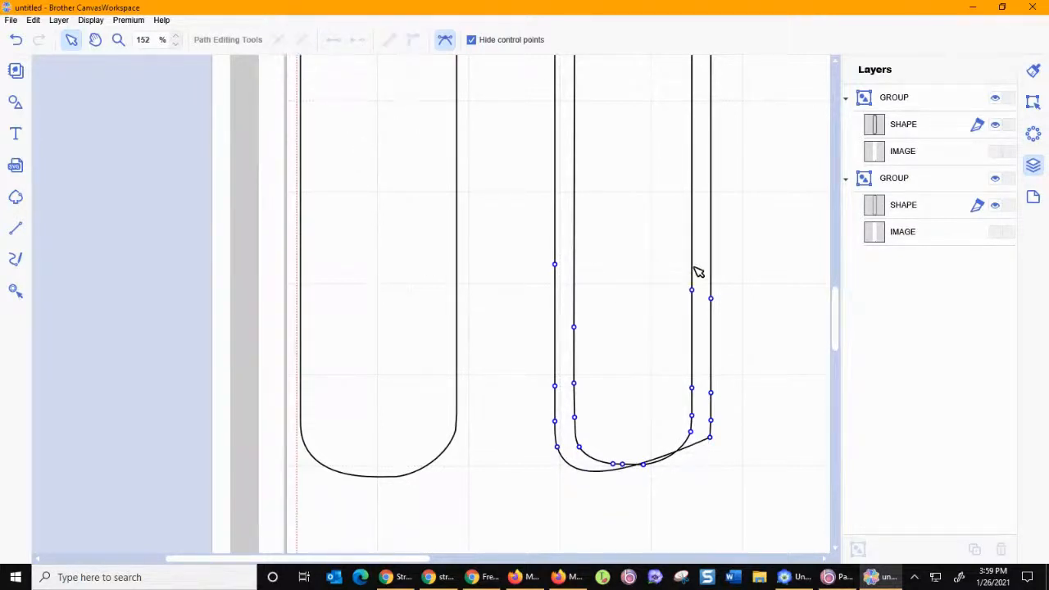
{"action": "left_click_drag", "start_coordinate": [704, 259], "coordinate": [729, 464]}
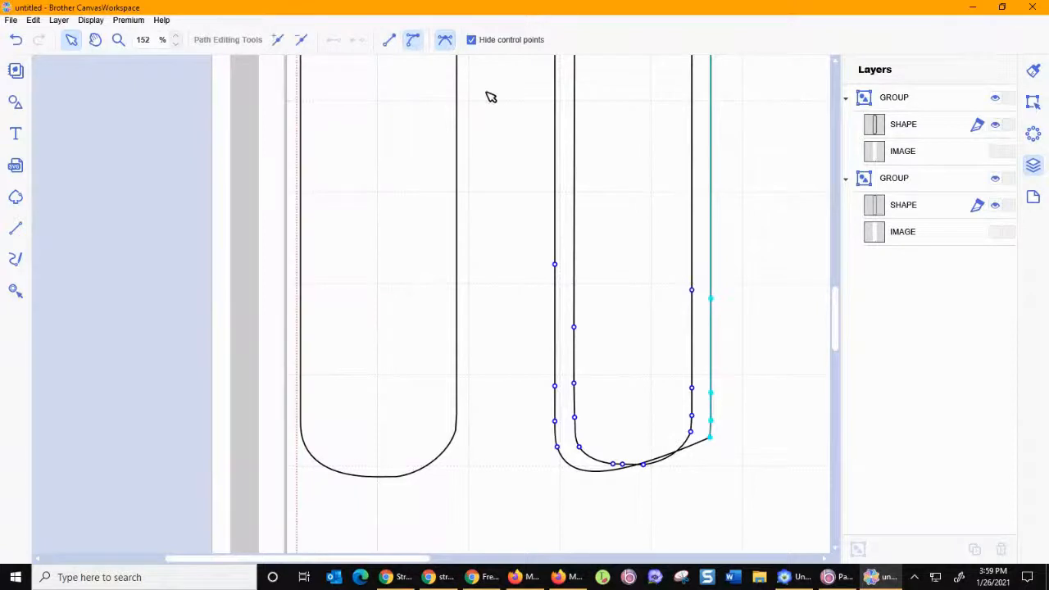
{"action": "left_click", "coordinate": [303, 40]}
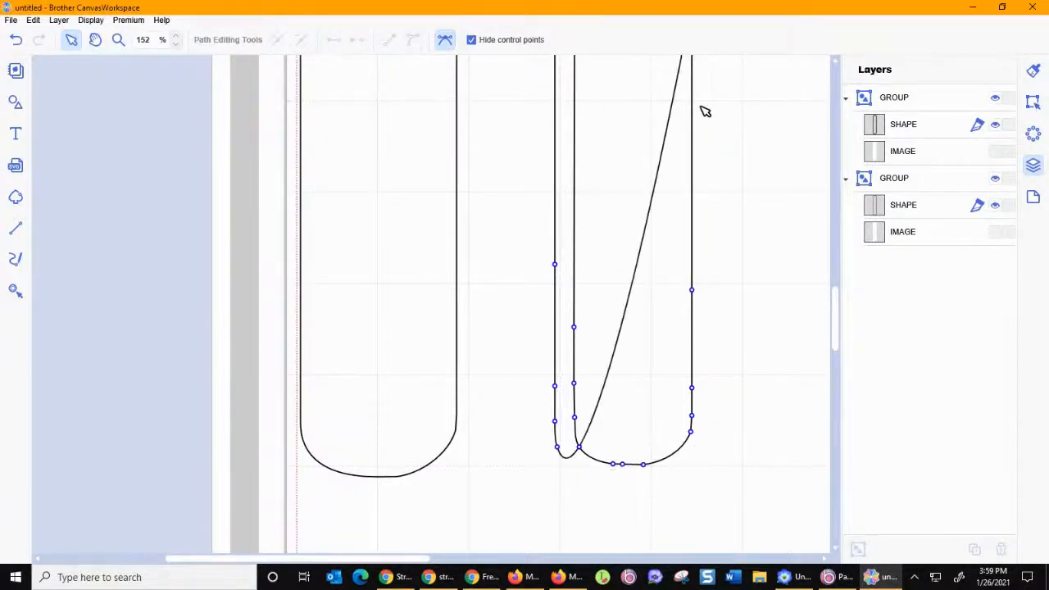
{"action": "left_click_drag", "start_coordinate": [508, 228], "coordinate": [565, 508]}
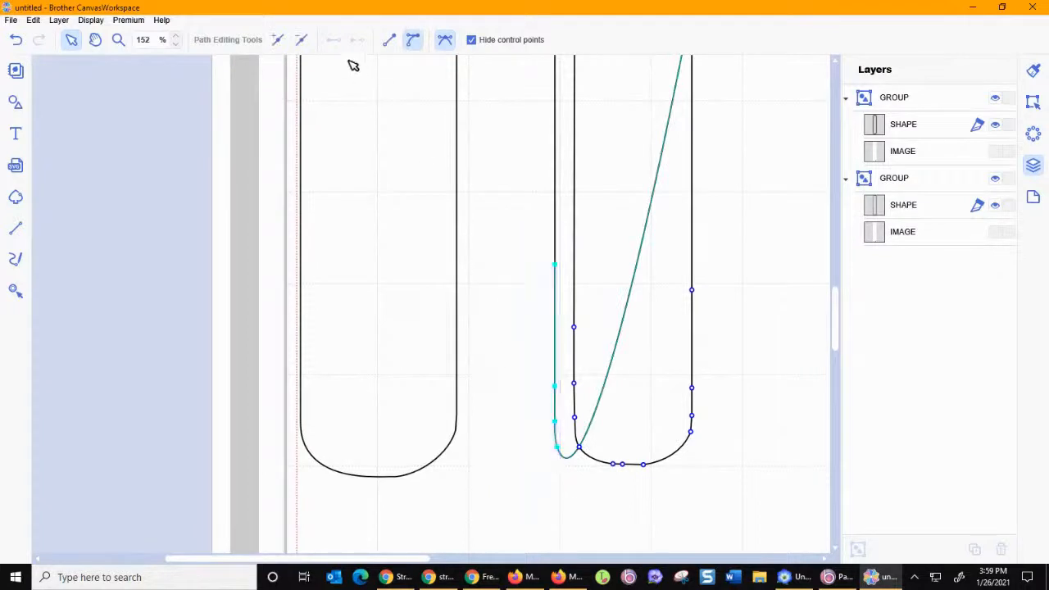
{"action": "left_click", "coordinate": [301, 40]}
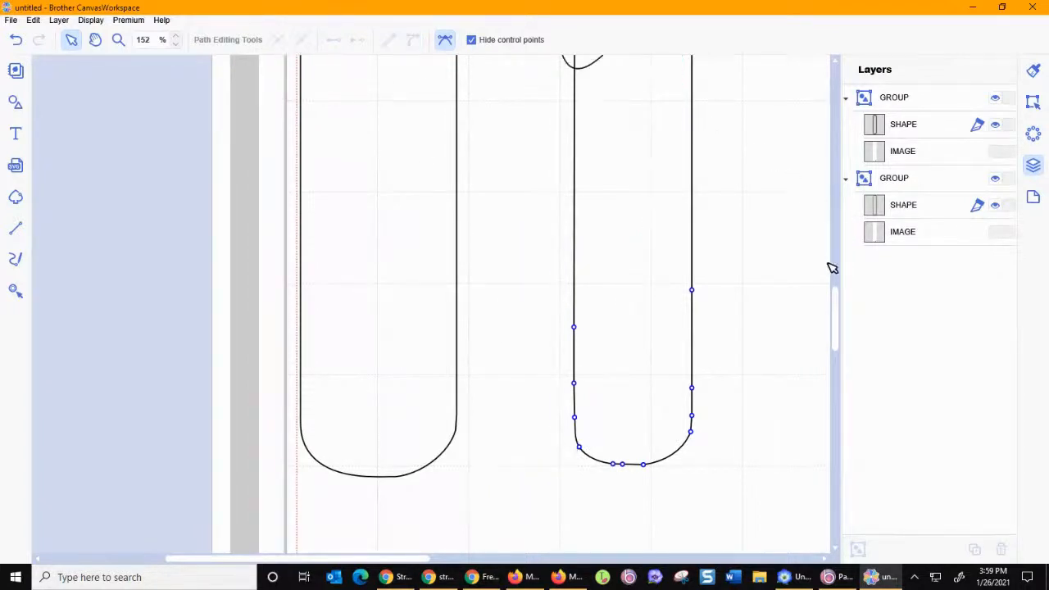
Step: Delete all remaining outer outline nodes at the duplicate's upper end, keeping only the inner outline
{"action": "left_click_drag", "start_coordinate": [835, 313], "coordinate": [829, 243]}
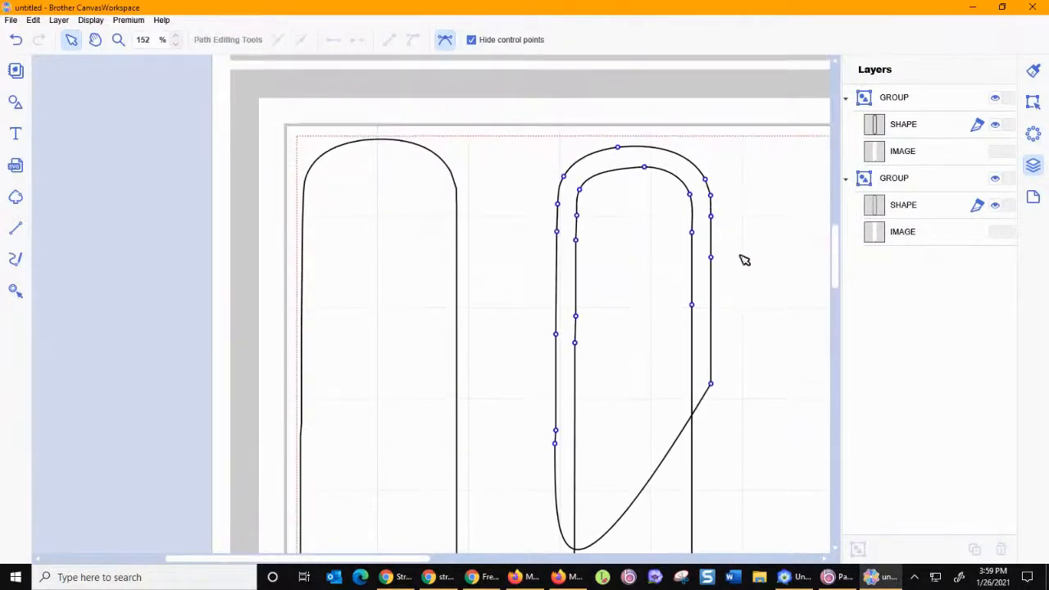
{"action": "left_click_drag", "start_coordinate": [505, 146], "coordinate": [565, 459]}
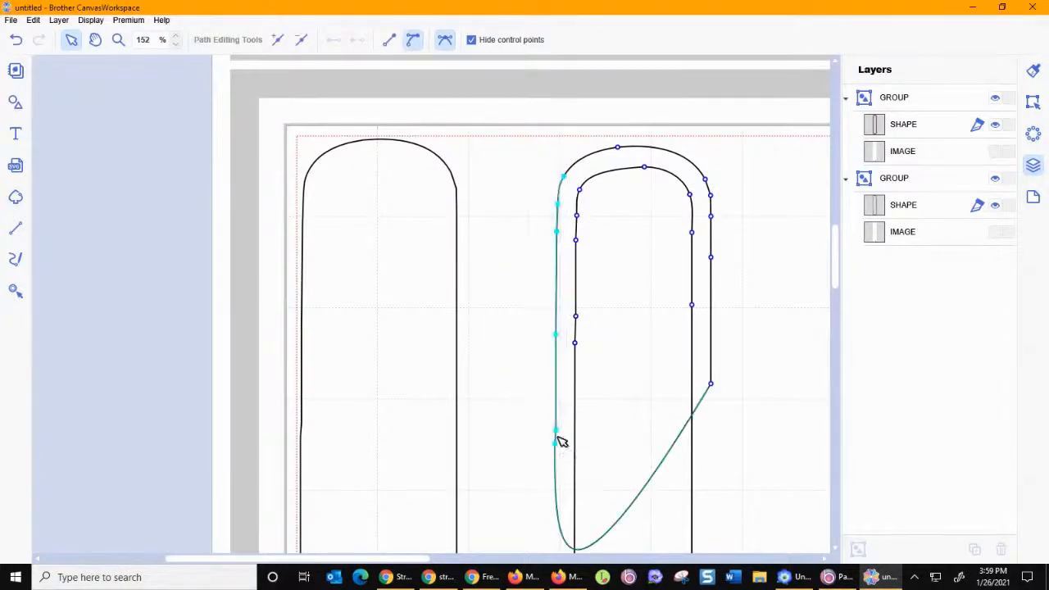
{"action": "left_click", "coordinate": [300, 40]}
{"action": "left_click_drag", "start_coordinate": [591, 137], "coordinate": [658, 161]}
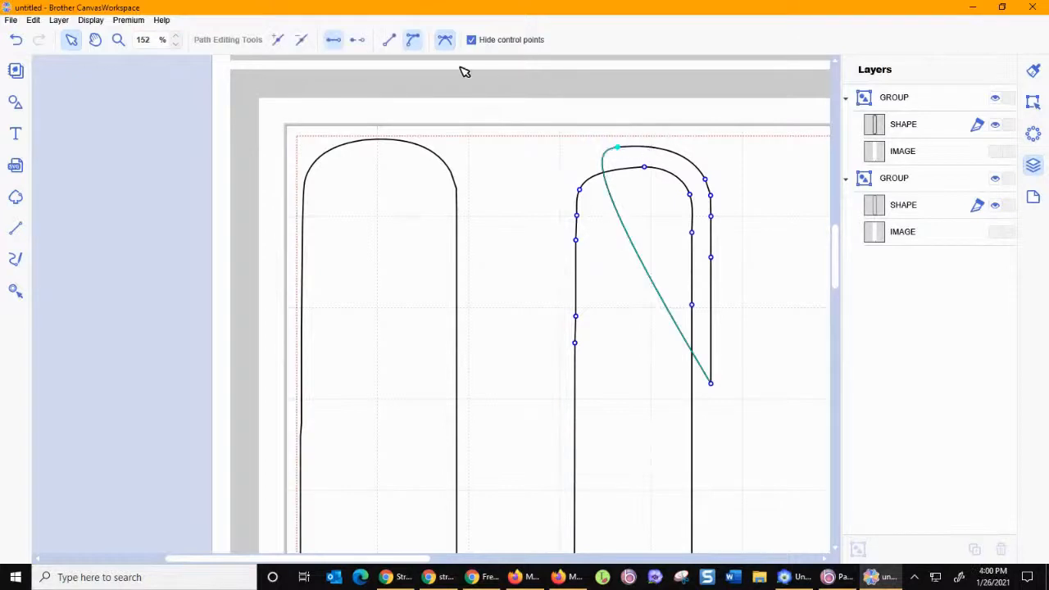
{"action": "left_click", "coordinate": [301, 39]}
{"action": "left_click_drag", "start_coordinate": [699, 157], "coordinate": [747, 385]}
{"action": "left_click", "coordinate": [302, 39]}
{"action": "left_click", "coordinate": [720, 190]}
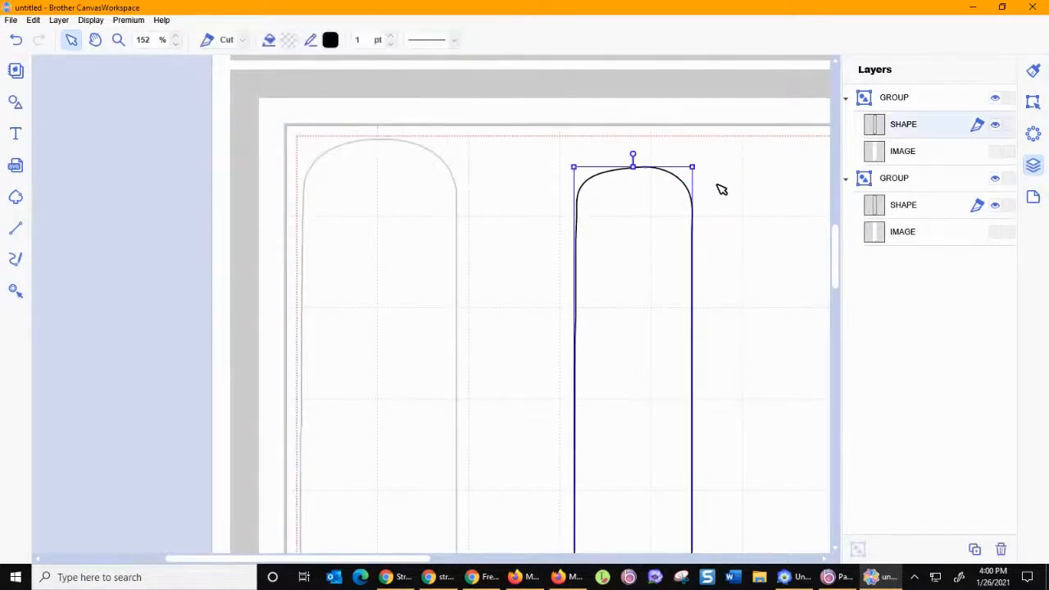
Step: Set the line color of the inner outline shape to red #E6081F
{"action": "left_click", "coordinate": [430, 160]}
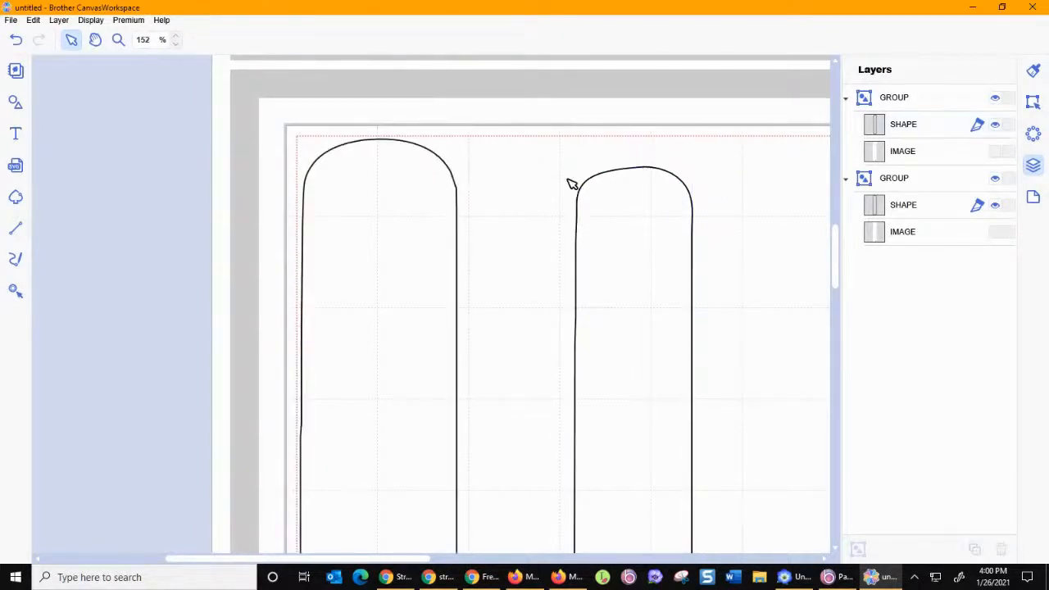
{"action": "left_click", "coordinate": [597, 188]}
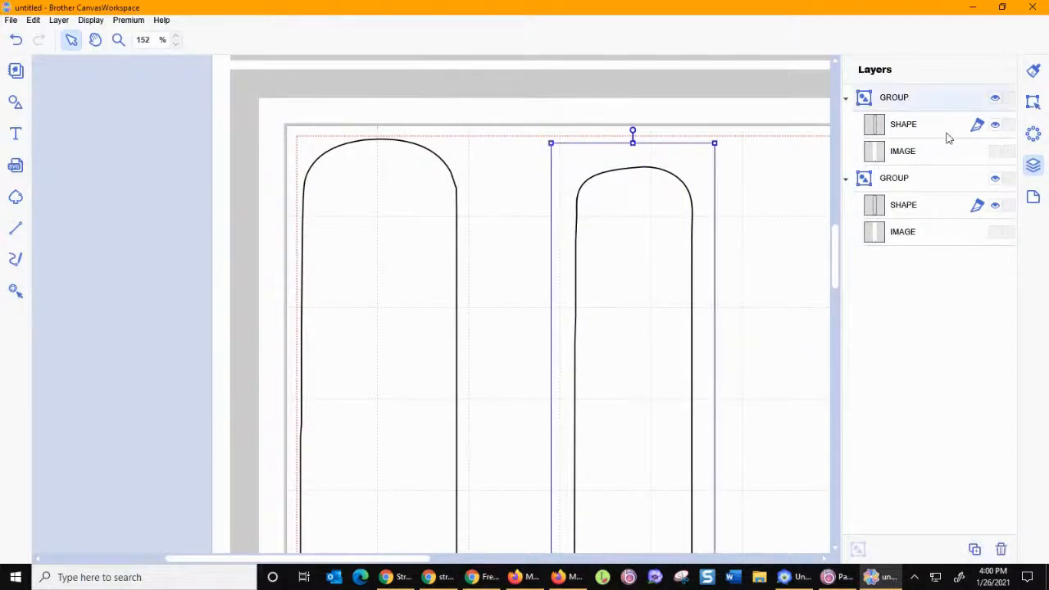
{"action": "left_click", "coordinate": [1032, 70]}
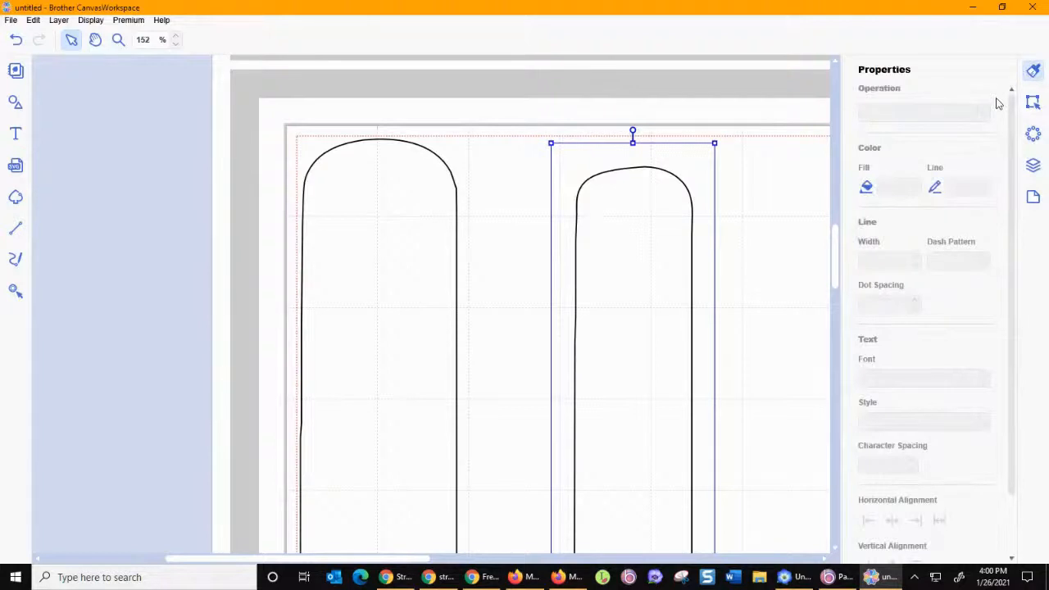
{"action": "left_click", "coordinate": [803, 178]}
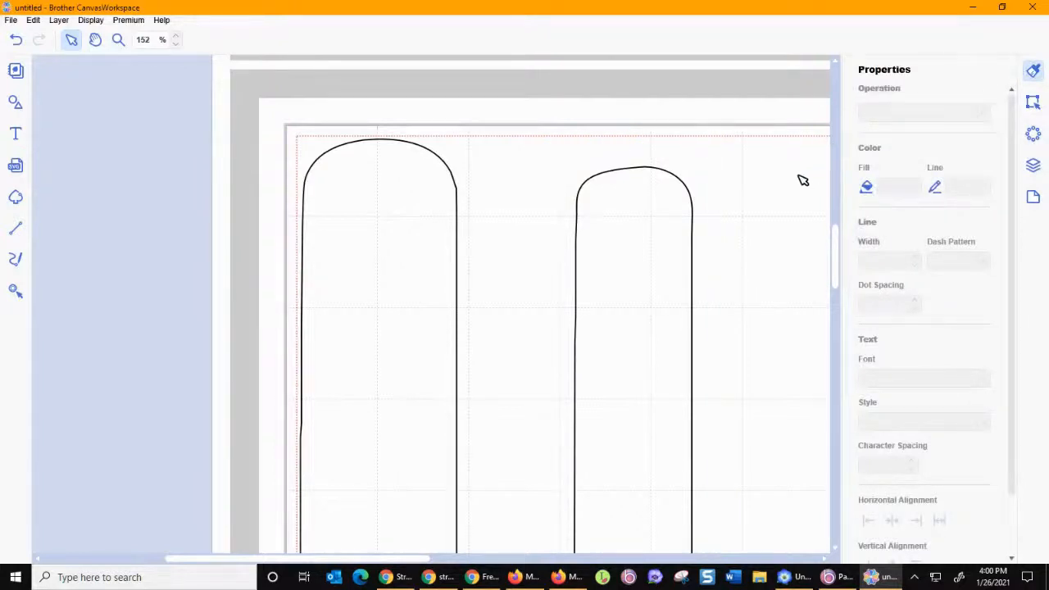
{"action": "double_click", "coordinate": [686, 180]}
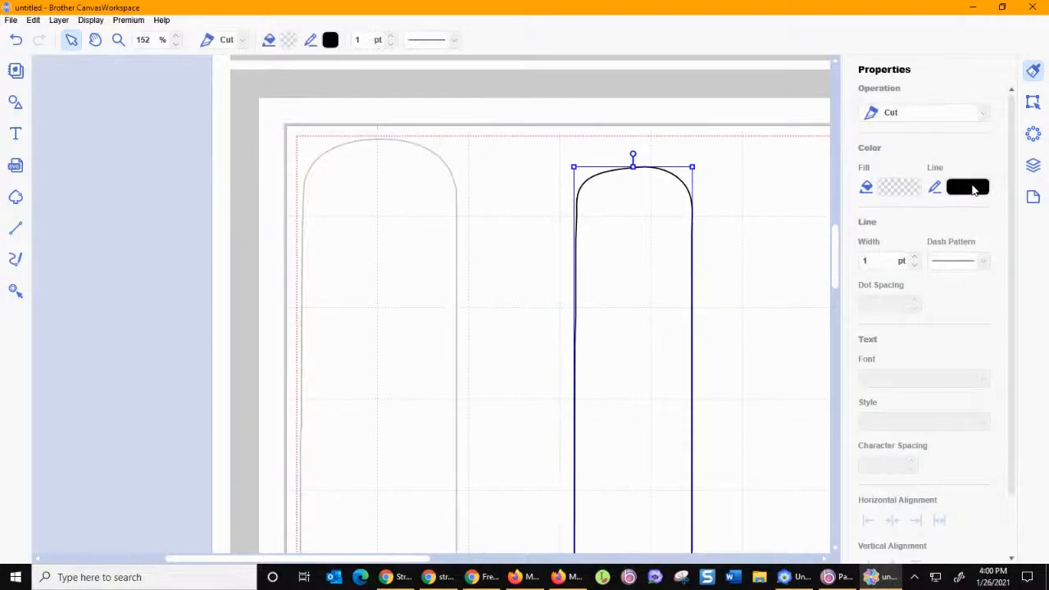
{"action": "left_click", "coordinate": [972, 188]}
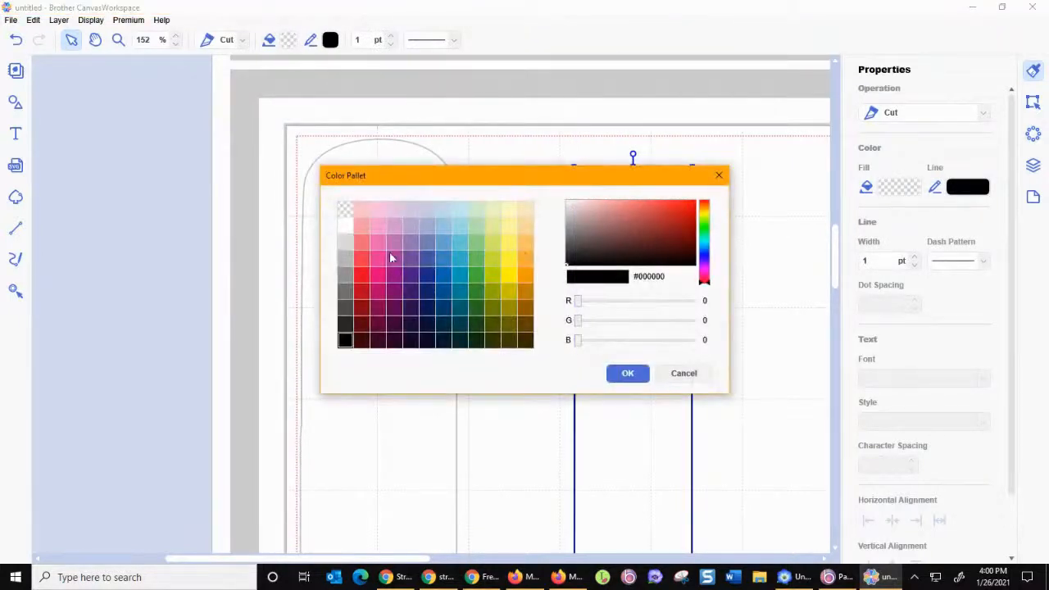
{"action": "left_click", "coordinate": [361, 276]}
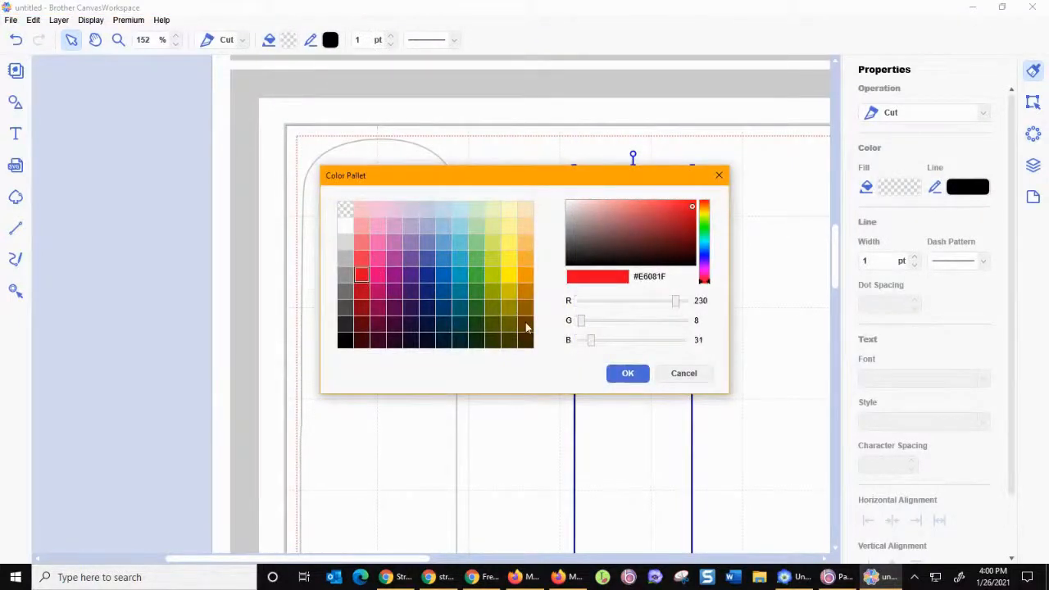
{"action": "left_click", "coordinate": [626, 373]}
{"action": "left_click", "coordinate": [309, 133]}
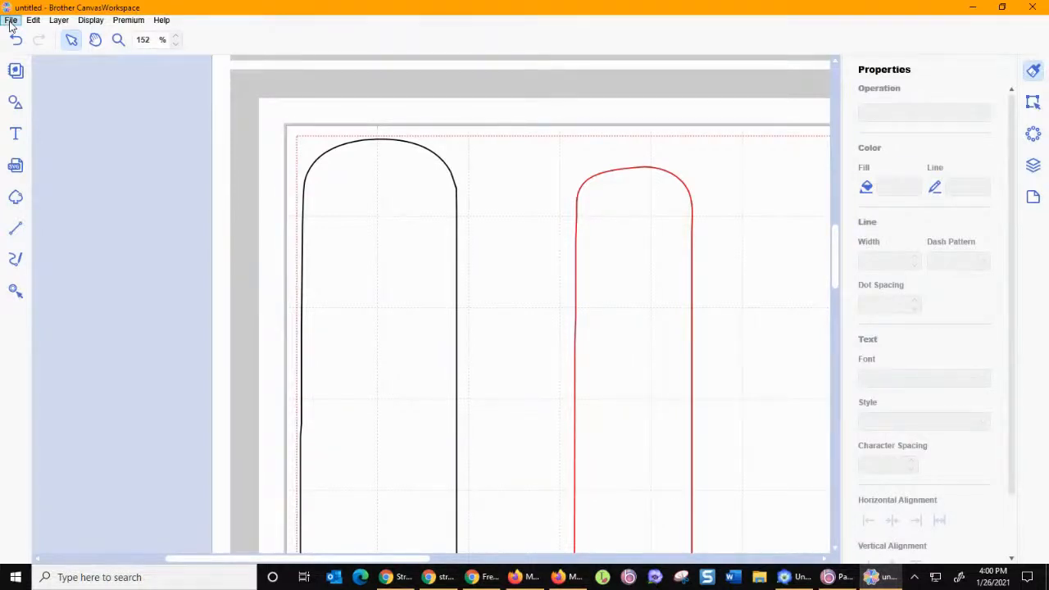
Step: Check the position and size of the black outline's group, the red outline's group and the red shape itself
{"action": "left_click", "coordinate": [442, 158]}
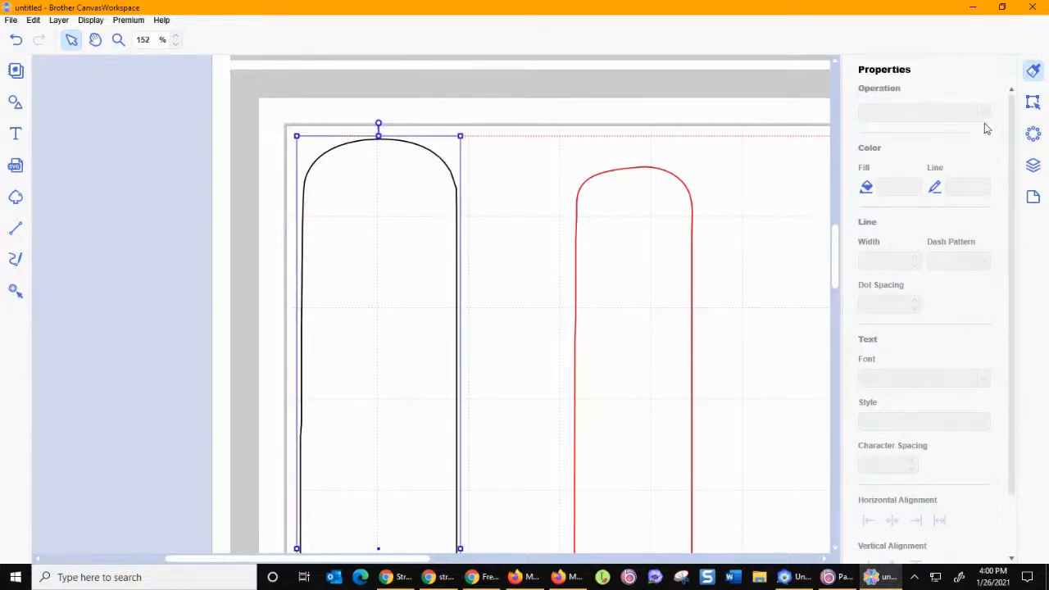
{"action": "left_click", "coordinate": [1032, 103]}
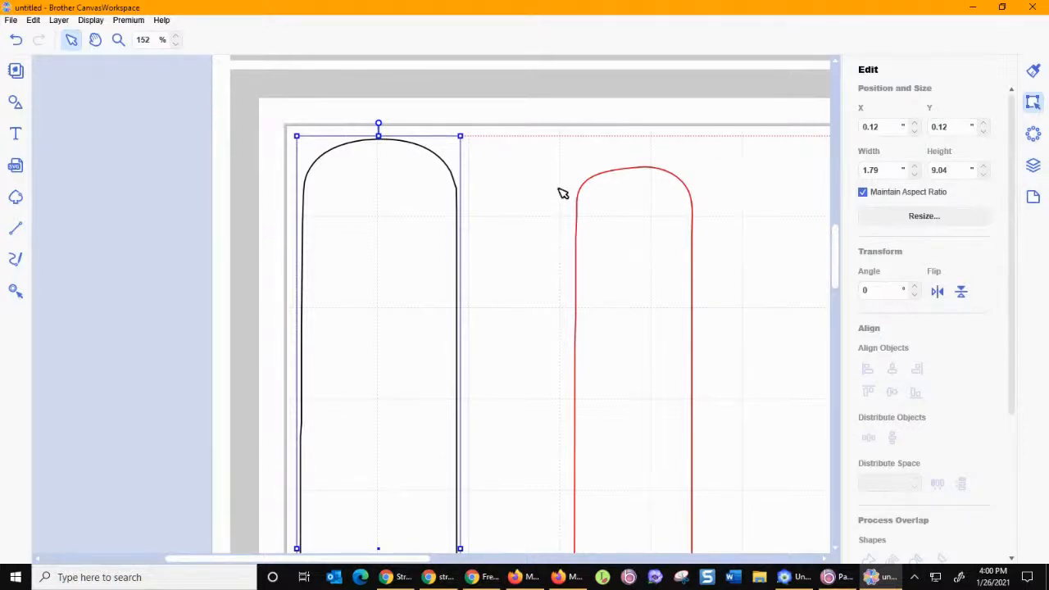
{"action": "left_click", "coordinate": [603, 181]}
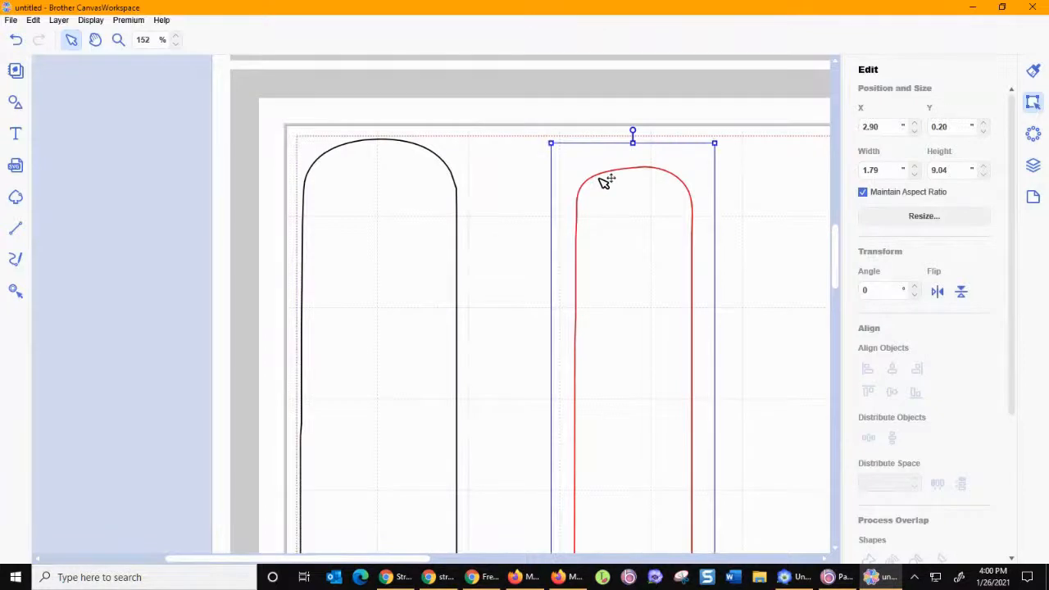
{"action": "double_click", "coordinate": [603, 179]}
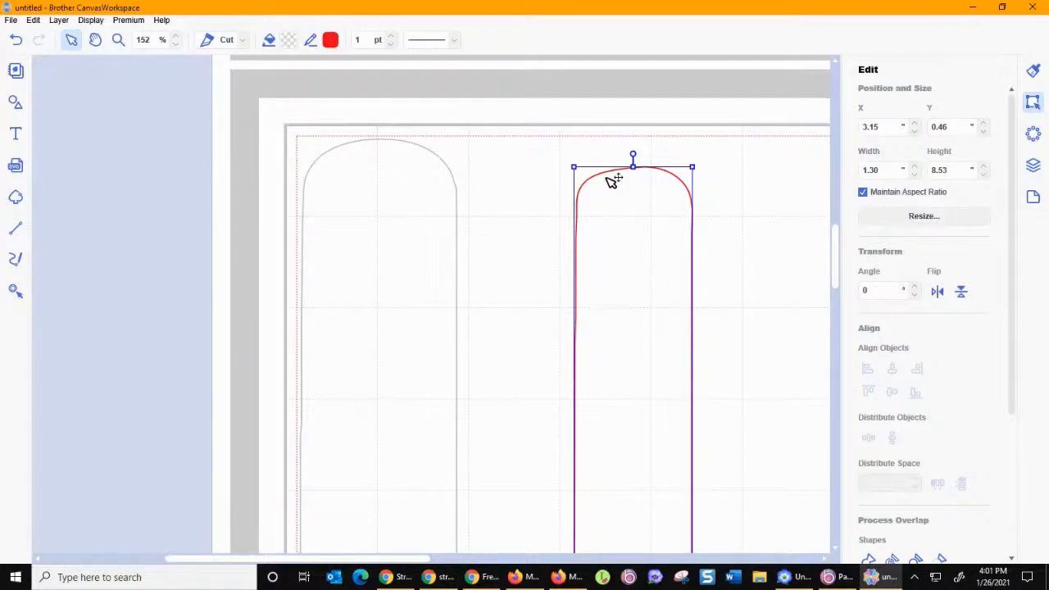
{"action": "left_click", "coordinate": [733, 176]}
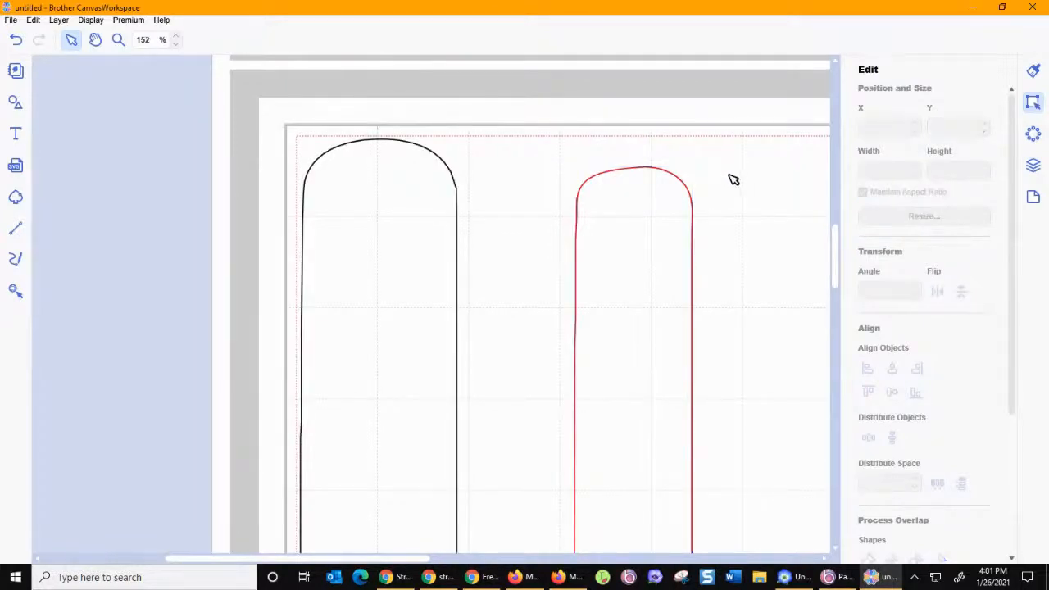
Step: Switch to Layout & Editing and import the cutting file stabilizer wrap.fcm from the Downloads folder
{"action": "left_click", "coordinate": [799, 578]}
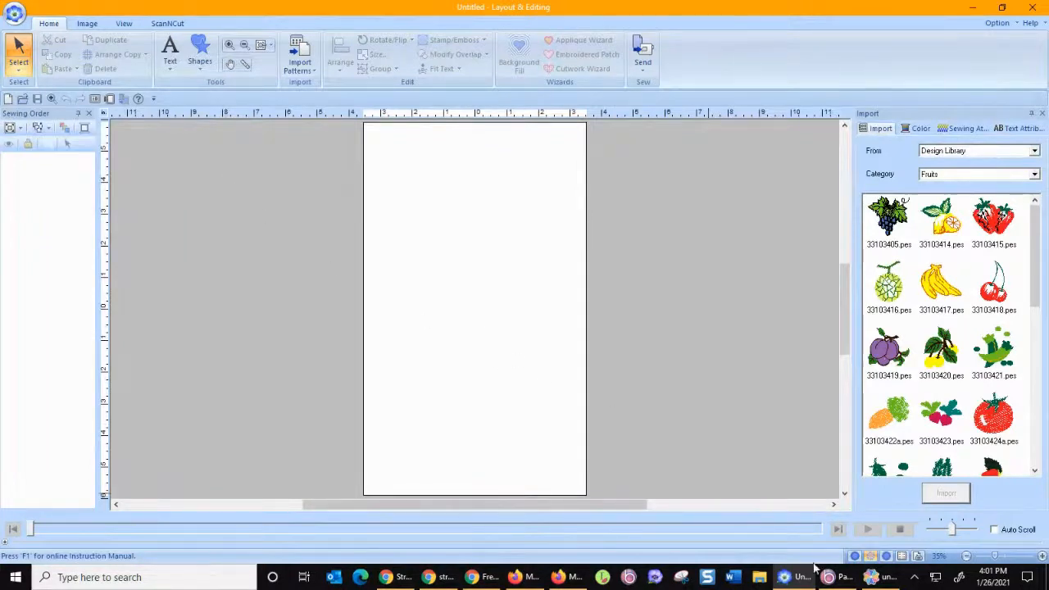
{"action": "left_click", "coordinate": [875, 578]}
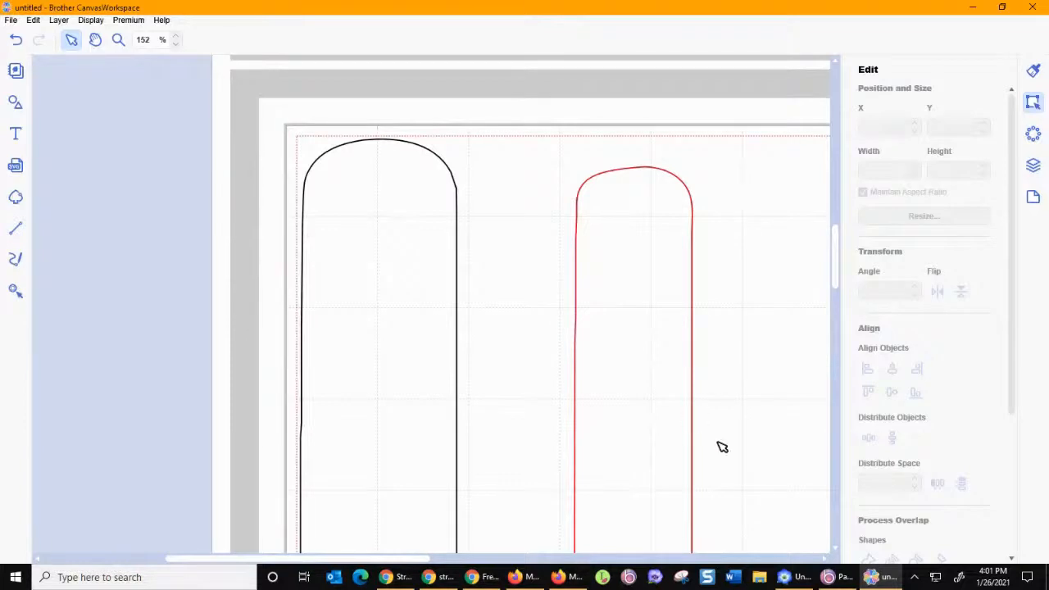
{"action": "left_click", "coordinate": [792, 579]}
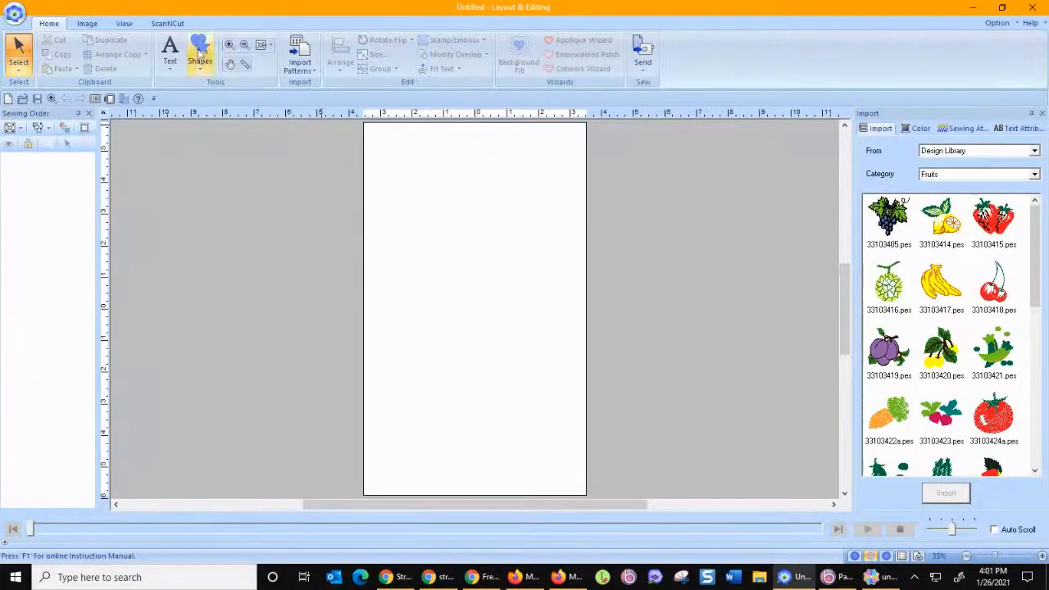
{"action": "left_click", "coordinate": [167, 25]}
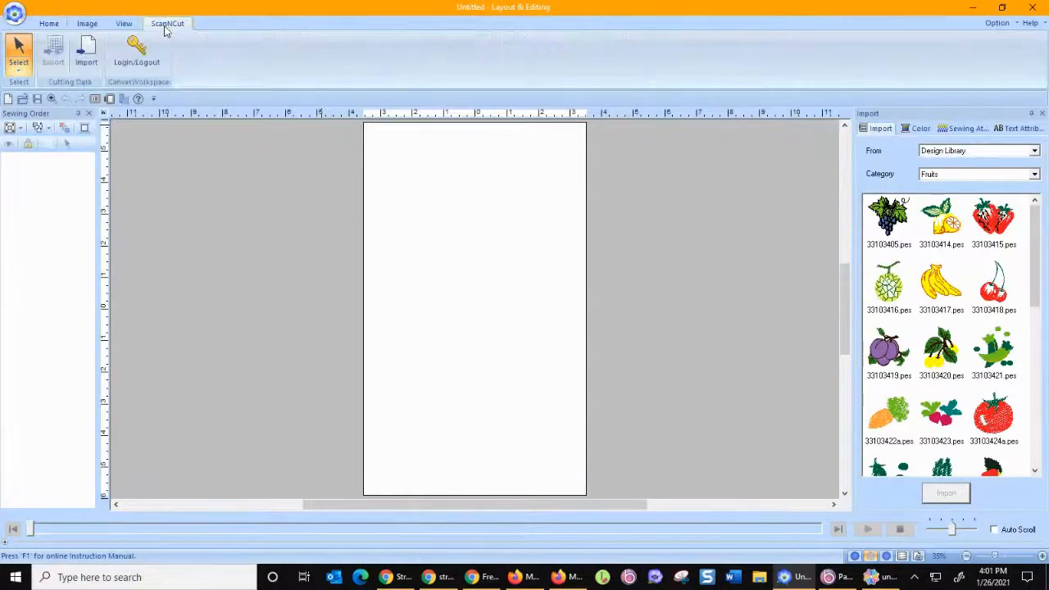
{"action": "left_click", "coordinate": [88, 54]}
{"action": "left_click_drag", "start_coordinate": [636, 225], "coordinate": [633, 355]}
{"action": "left_click", "coordinate": [598, 340]}
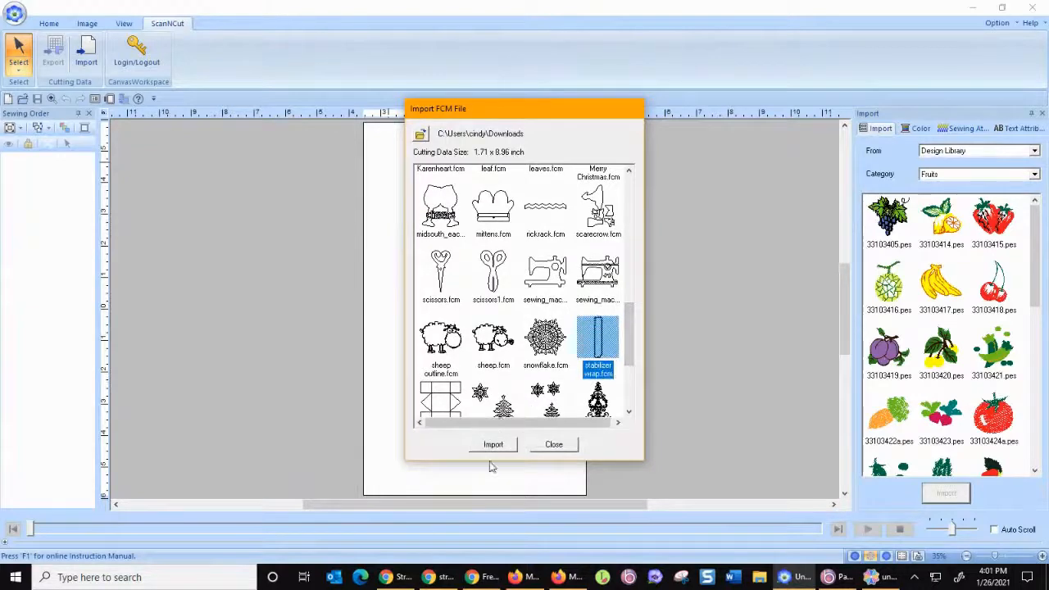
{"action": "left_click", "coordinate": [493, 444]}
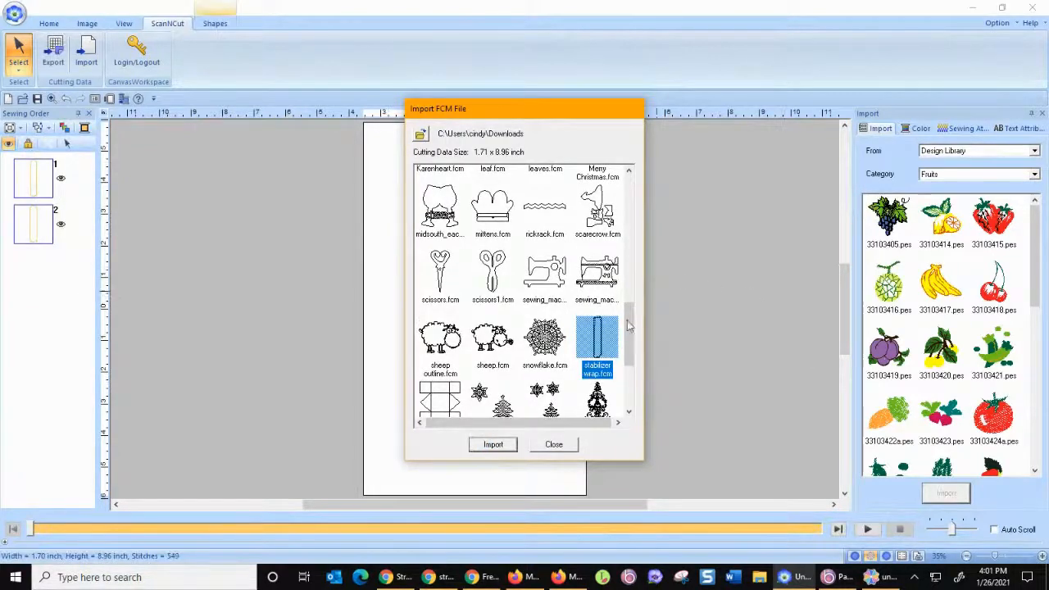
{"action": "left_click", "coordinate": [554, 444]}
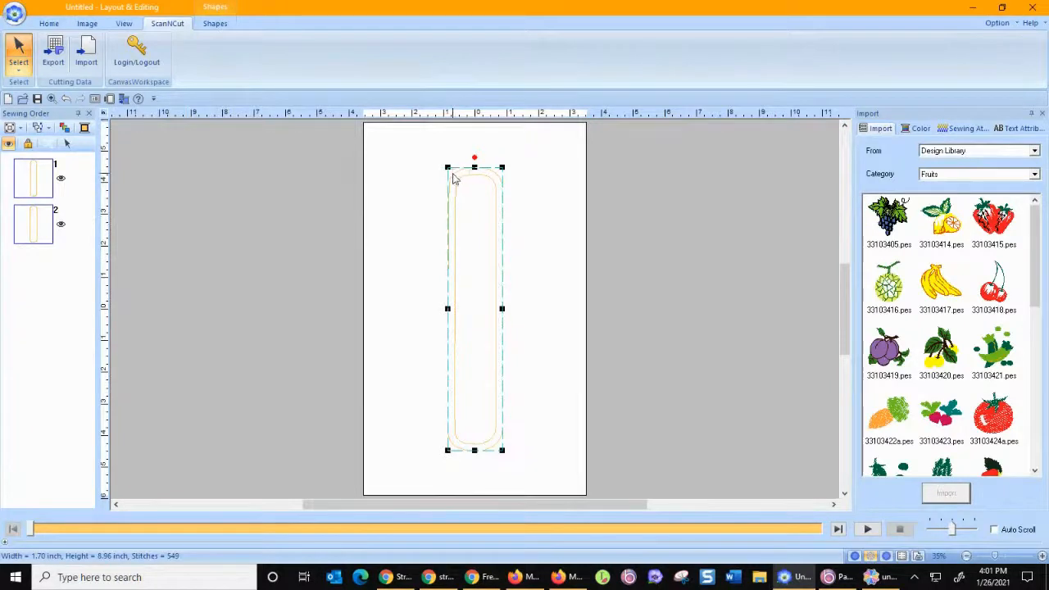
Step: Ungroup the imported stabilizer wrap outlines and clear the selection
{"action": "right_click", "coordinate": [457, 171]}
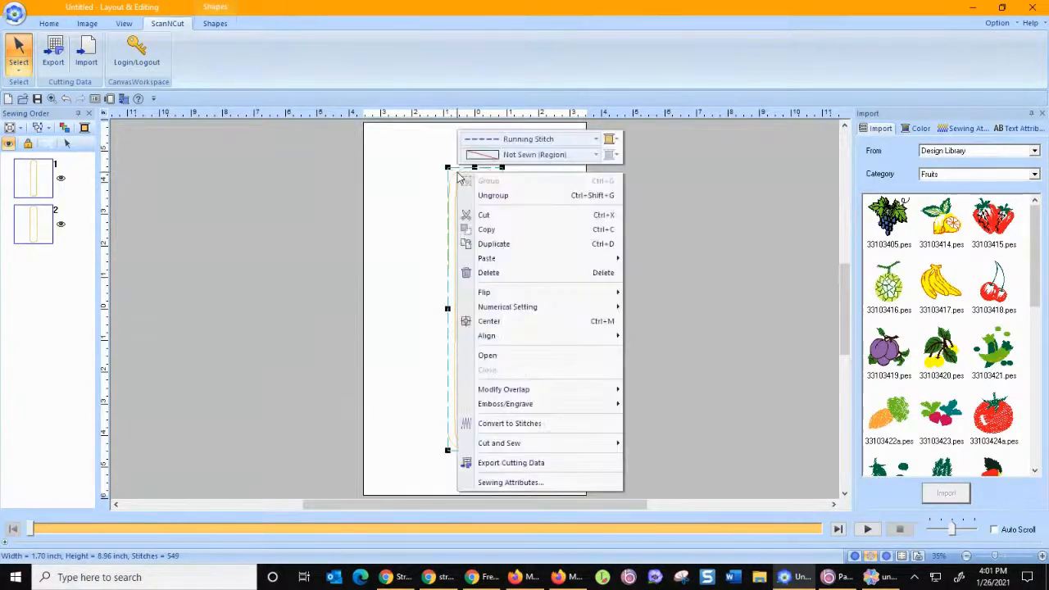
{"action": "left_click", "coordinate": [493, 195]}
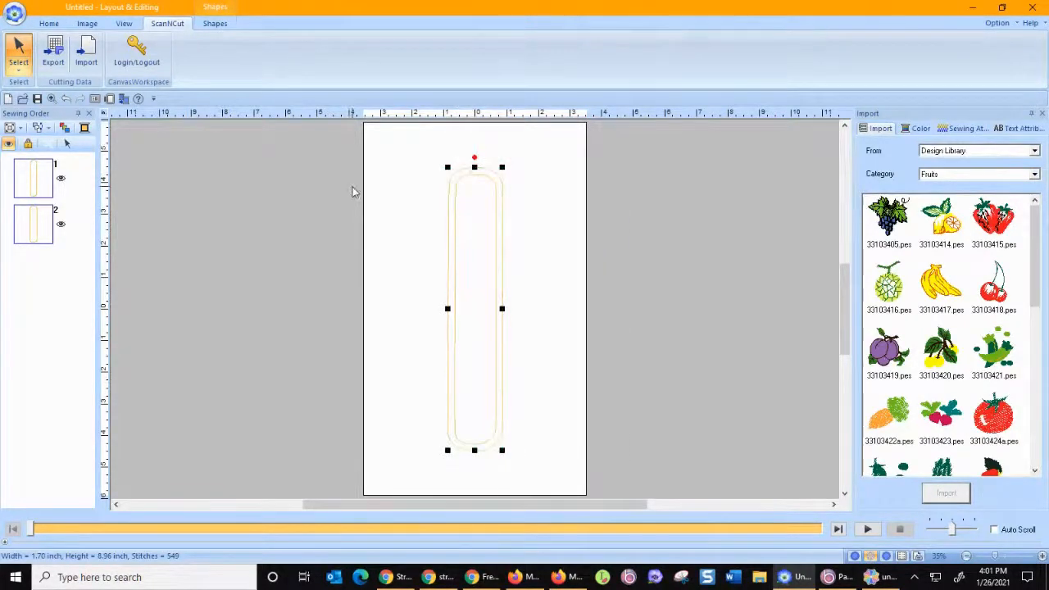
{"action": "left_click", "coordinate": [324, 187]}
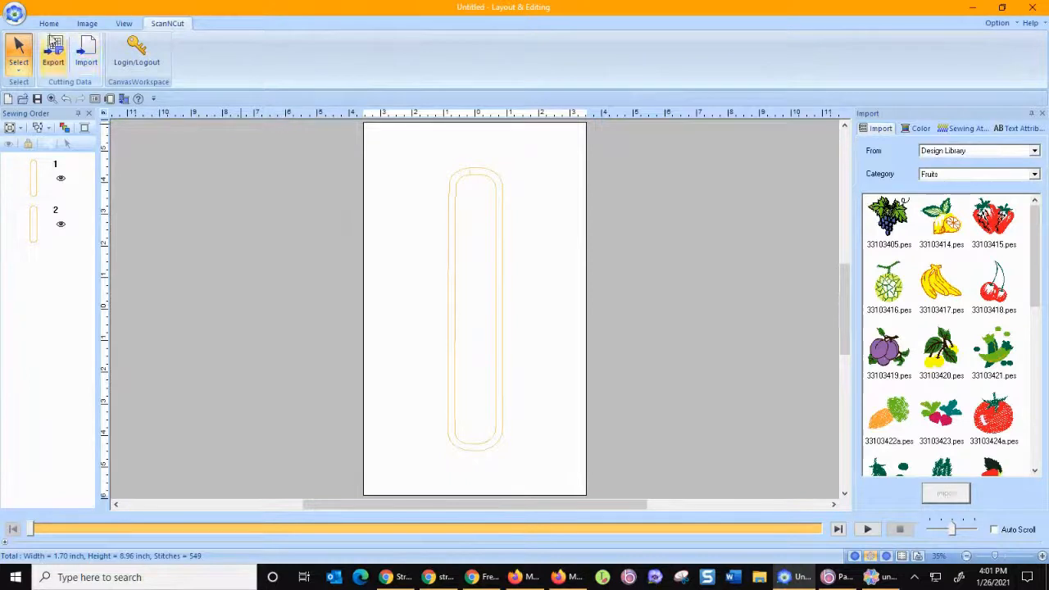
Step: Move both stabilizer wrap outlines into the left half of the page and paste a copy of them in place
{"action": "left_click_drag", "start_coordinate": [431, 147], "coordinate": [542, 490]}
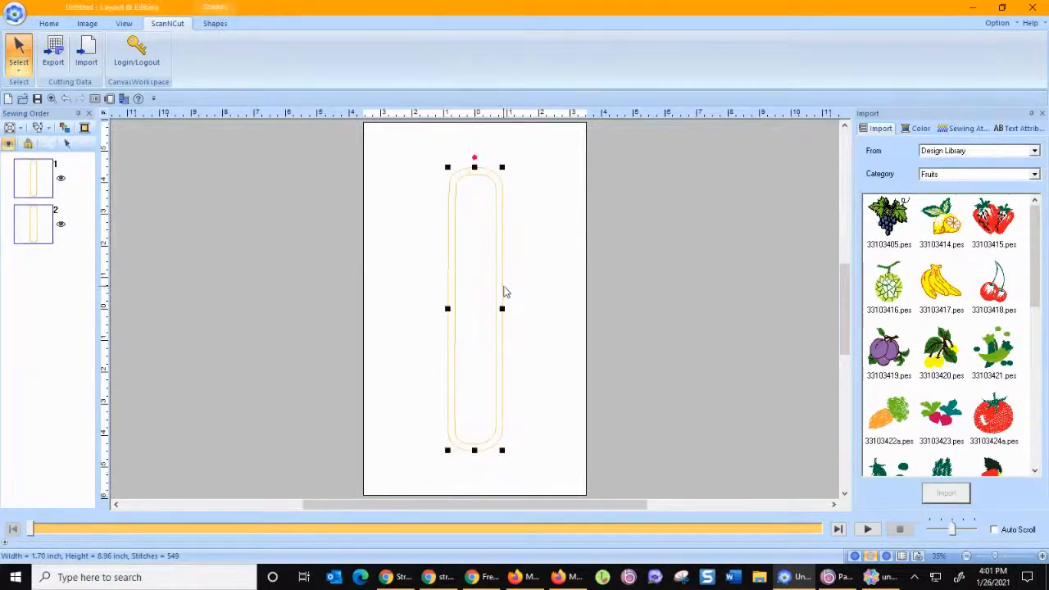
{"action": "left_click_drag", "start_coordinate": [502, 291], "coordinate": [443, 286]}
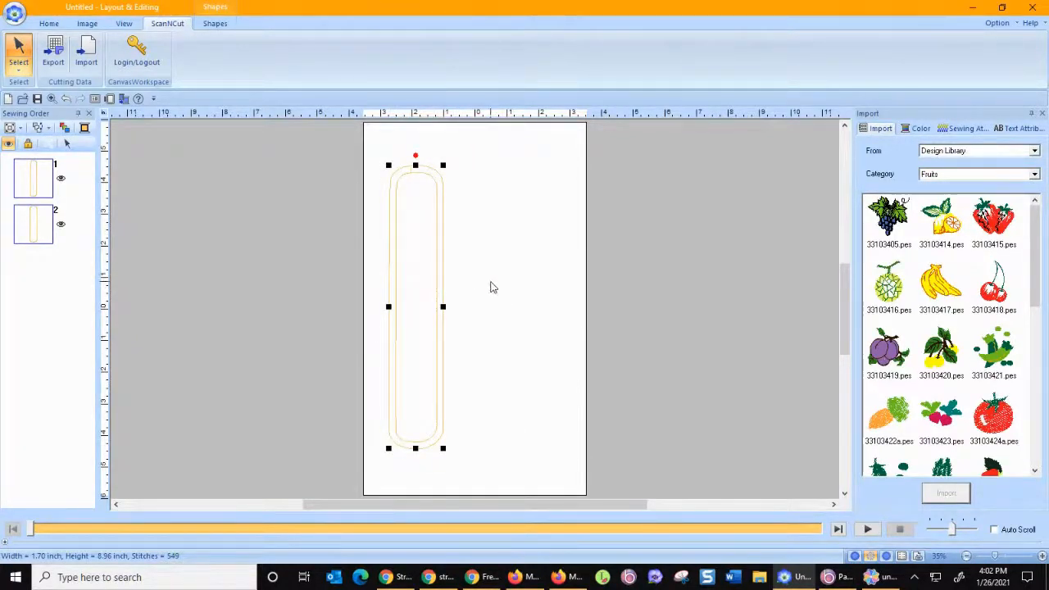
{"action": "left_click", "coordinate": [49, 23]}
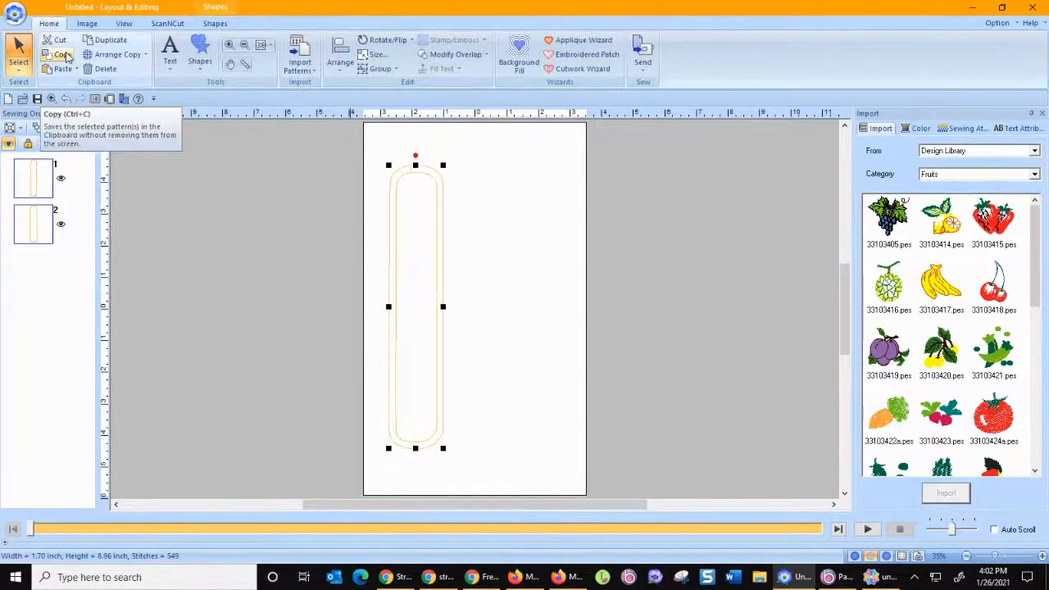
{"action": "left_click", "coordinate": [65, 55]}
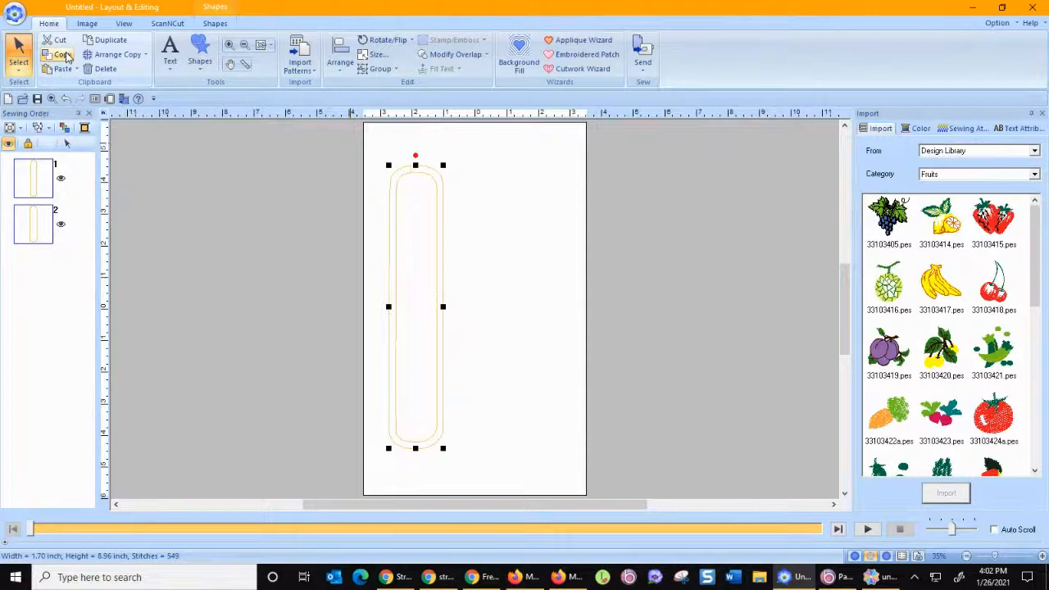
{"action": "left_click", "coordinate": [60, 69]}
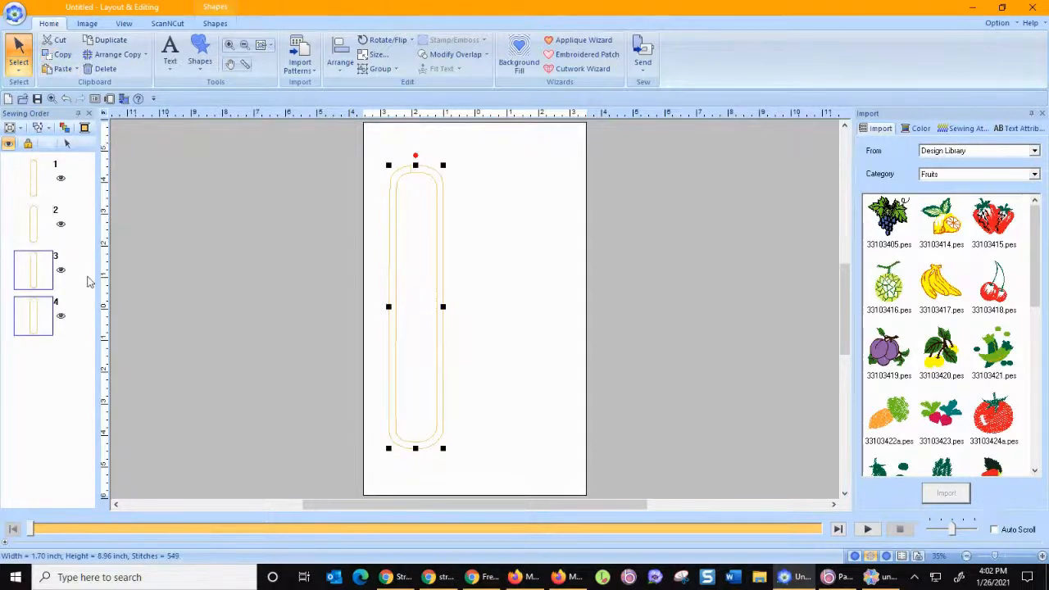
Step: Color the outer outline, second in the sewing order, Vermillion (030) from the BROTHER EMBROIDERY thread chart
{"action": "left_click", "coordinate": [41, 214]}
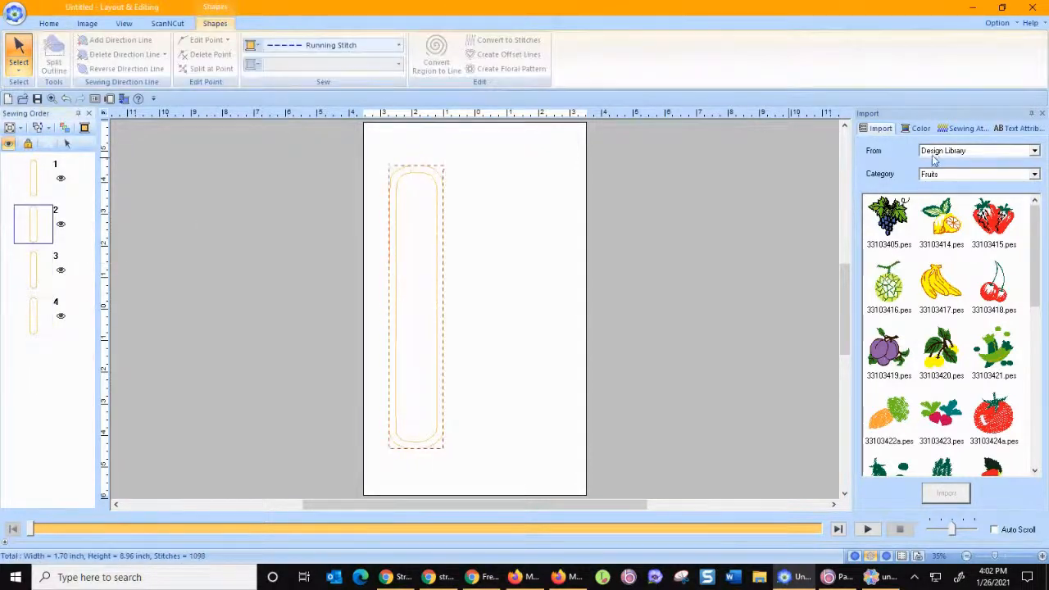
{"action": "left_click", "coordinate": [918, 129]}
{"action": "left_click", "coordinate": [941, 183]}
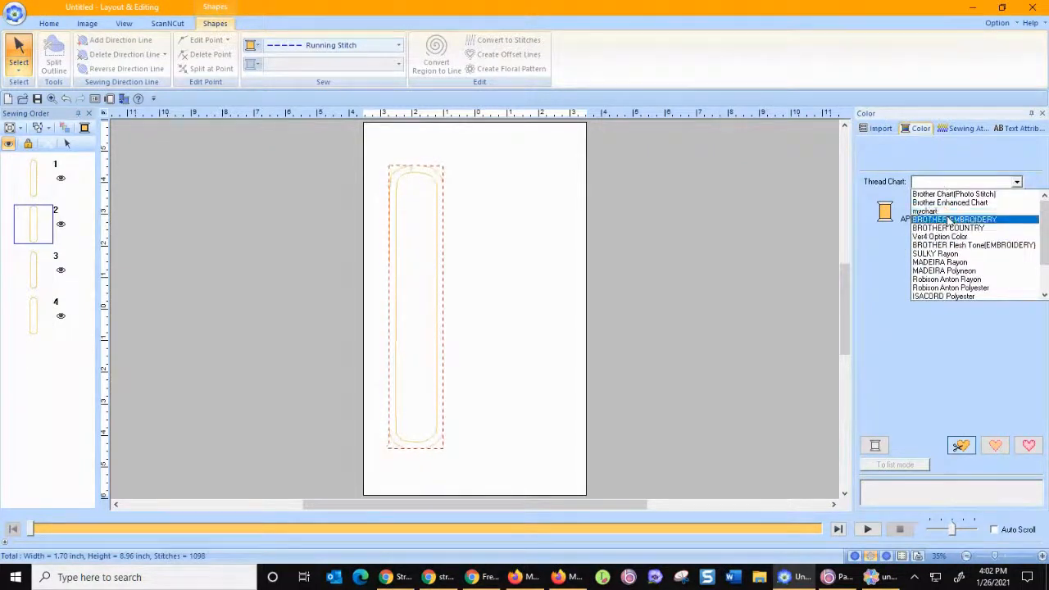
{"action": "left_click", "coordinate": [950, 220]}
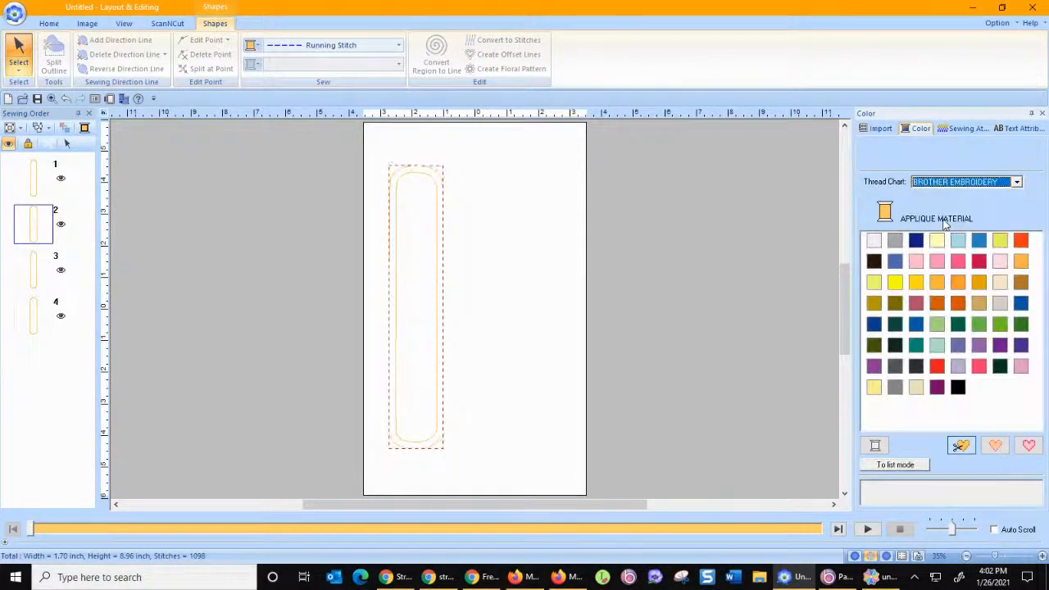
{"action": "left_click", "coordinate": [1020, 240]}
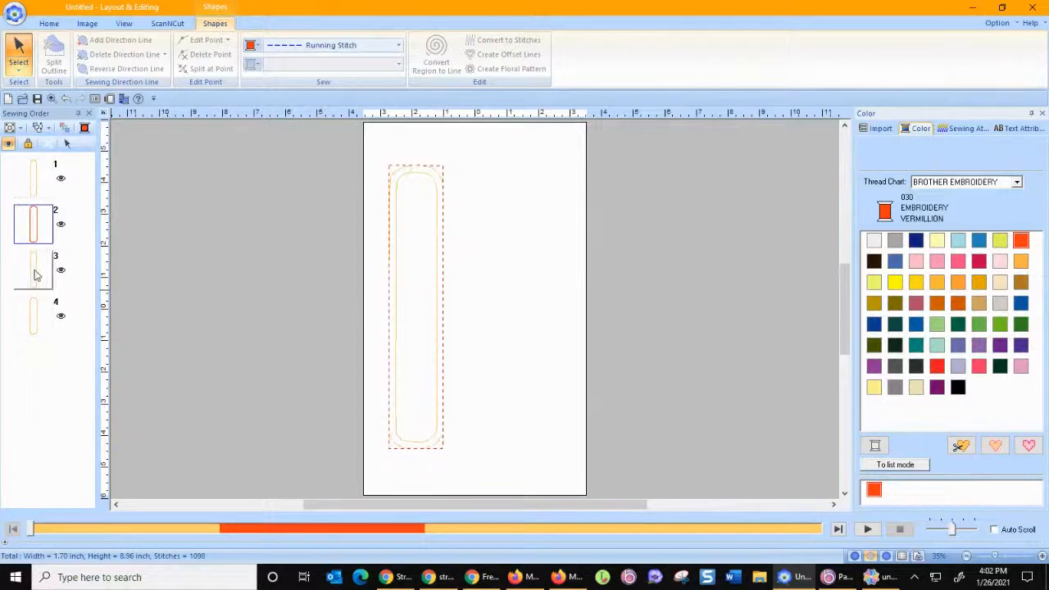
Step: Color the copied outer outline, fourth in the sewing order, Dark Fuchsia (107) from the BROTHER EMBROIDERY thread chart and clear the selection
{"action": "left_click", "coordinate": [37, 270]}
{"action": "left_click", "coordinate": [35, 309]}
{"action": "left_click", "coordinate": [37, 269]}
{"action": "left_click", "coordinate": [39, 187]}
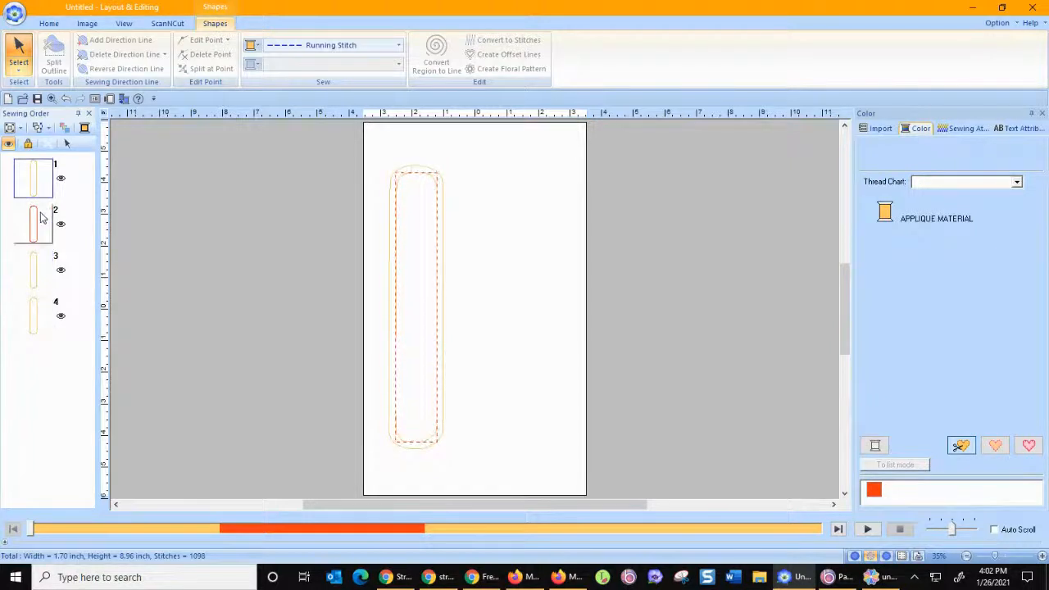
{"action": "left_click", "coordinate": [41, 214]}
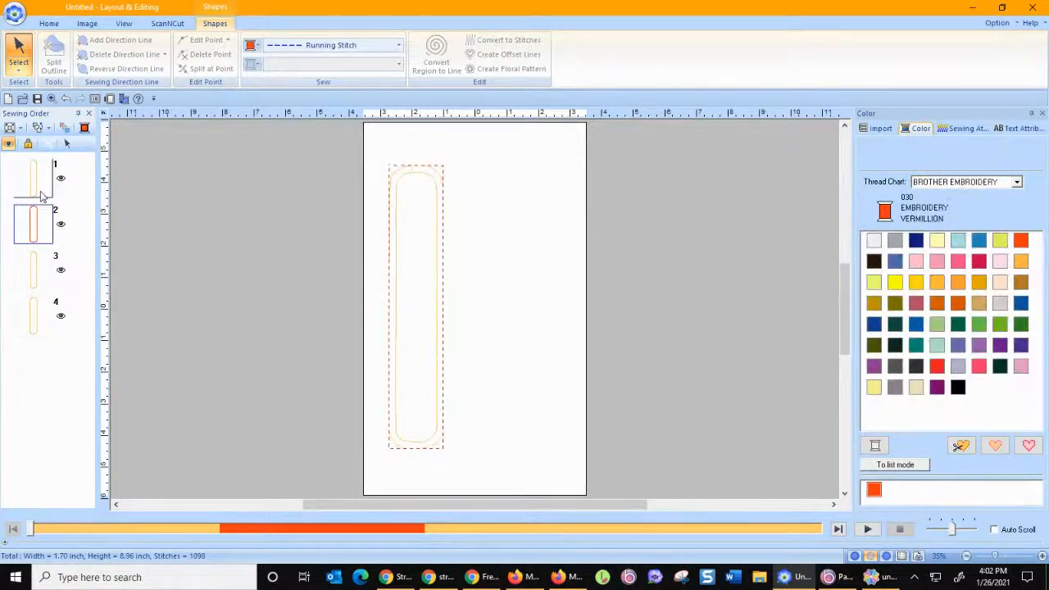
{"action": "left_click", "coordinate": [40, 192]}
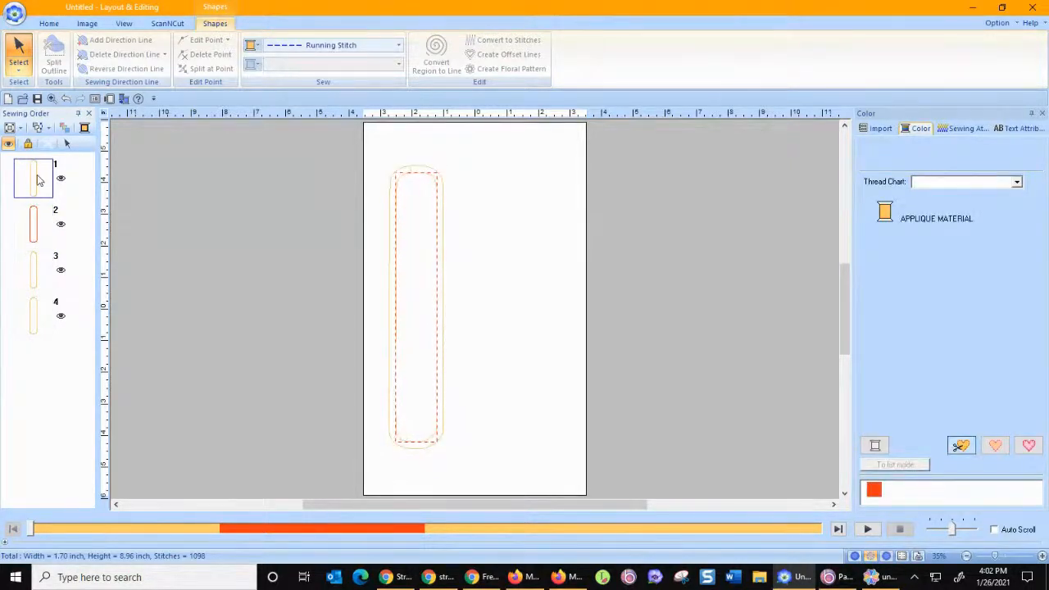
{"action": "left_click", "coordinate": [34, 318]}
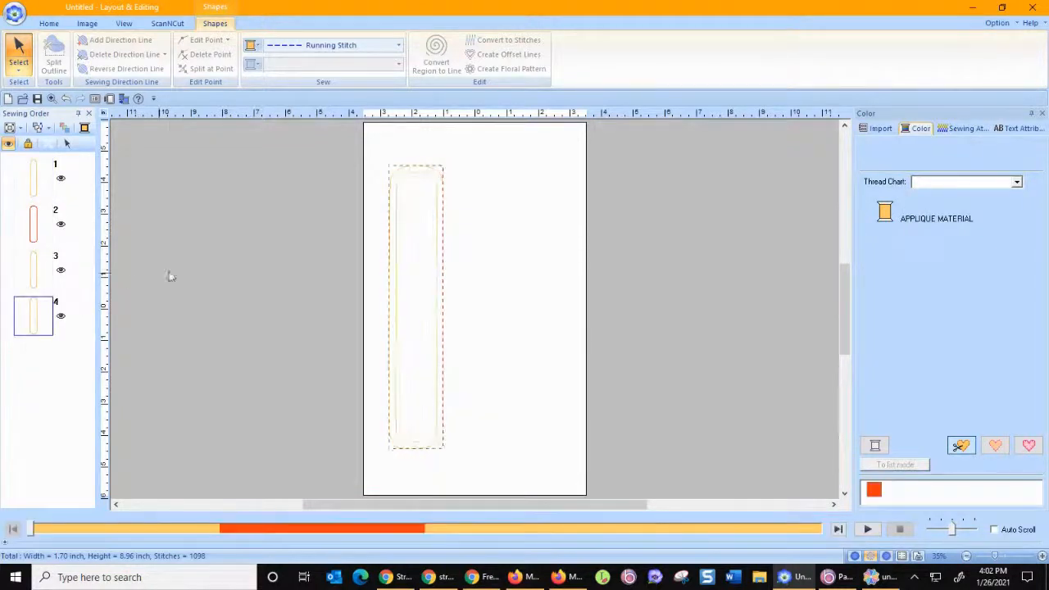
{"action": "left_click", "coordinate": [975, 181]}
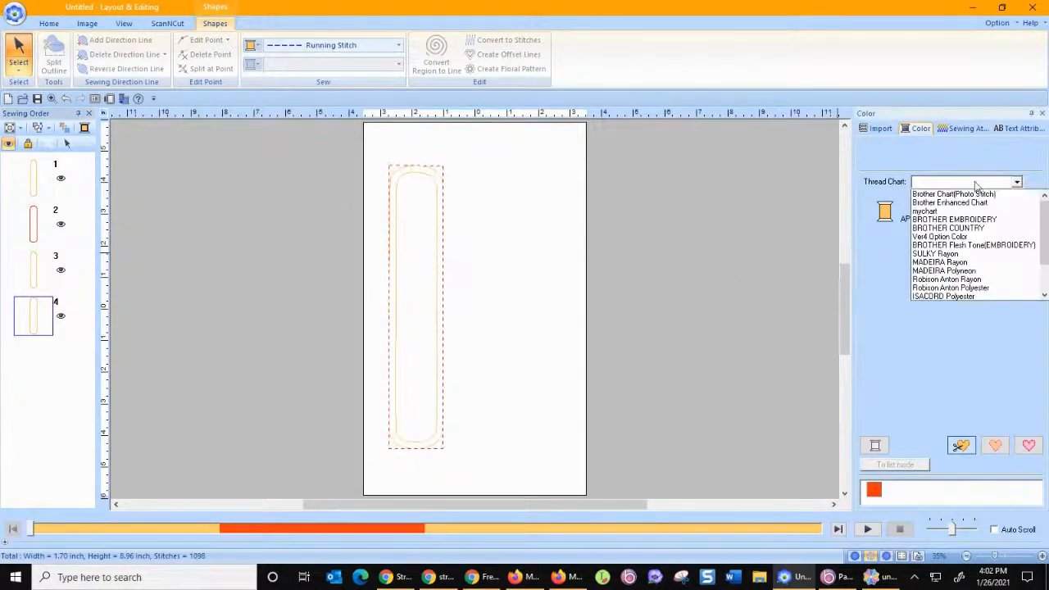
{"action": "left_click", "coordinate": [980, 220]}
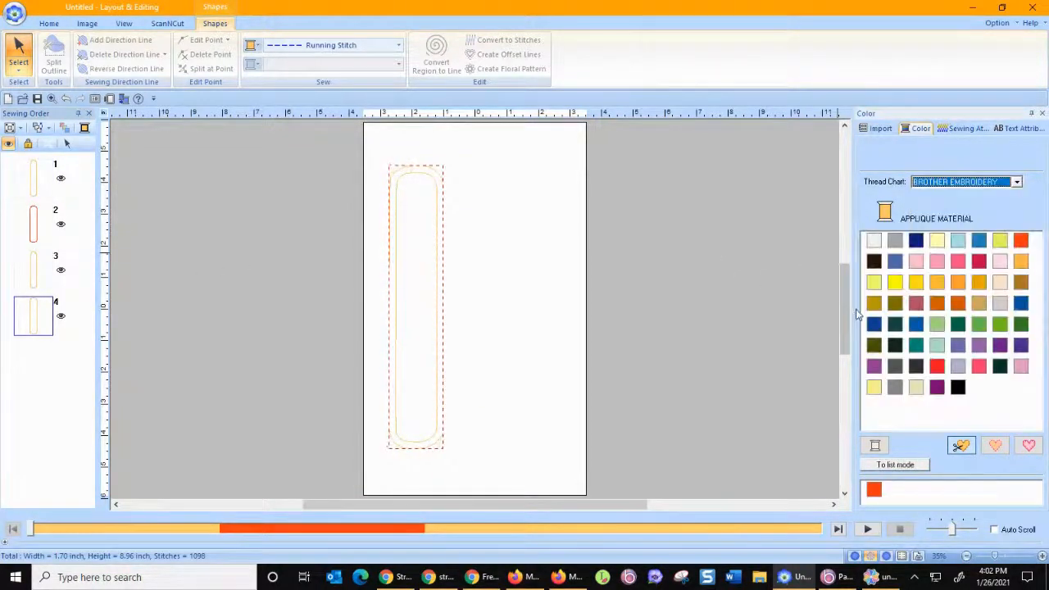
{"action": "left_click", "coordinate": [979, 261]}
{"action": "left_click", "coordinate": [207, 289]}
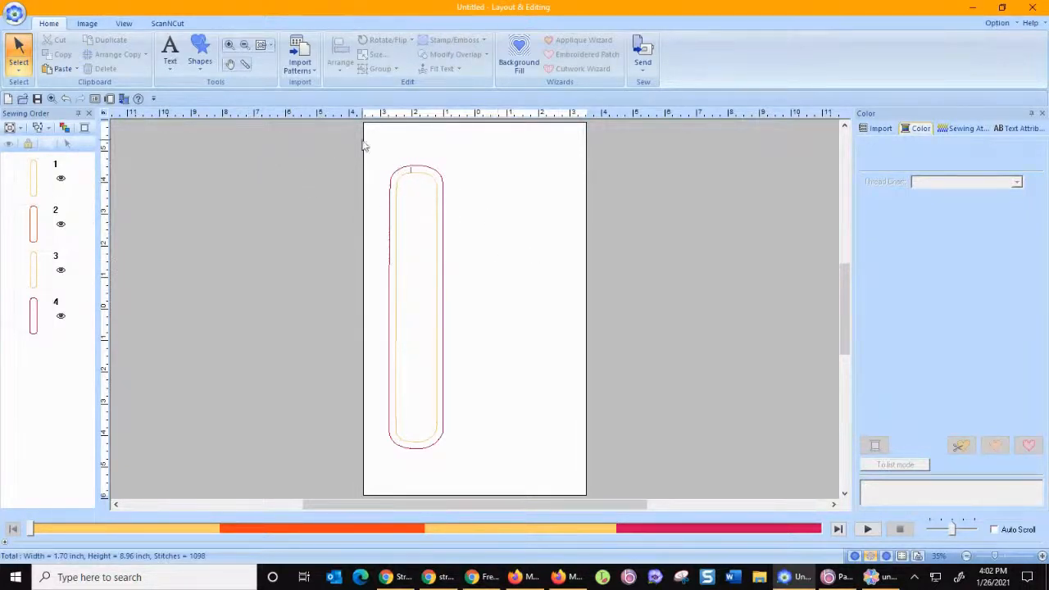
Step: Switch the units to millimetres and run the Applique Wizard on the dark fuchsia outline with zigzag tack-down and 4 mm, 5.5 line/mm zigzag covering stitch
{"action": "left_click", "coordinate": [45, 272]}
{"action": "left_click", "coordinate": [38, 323]}
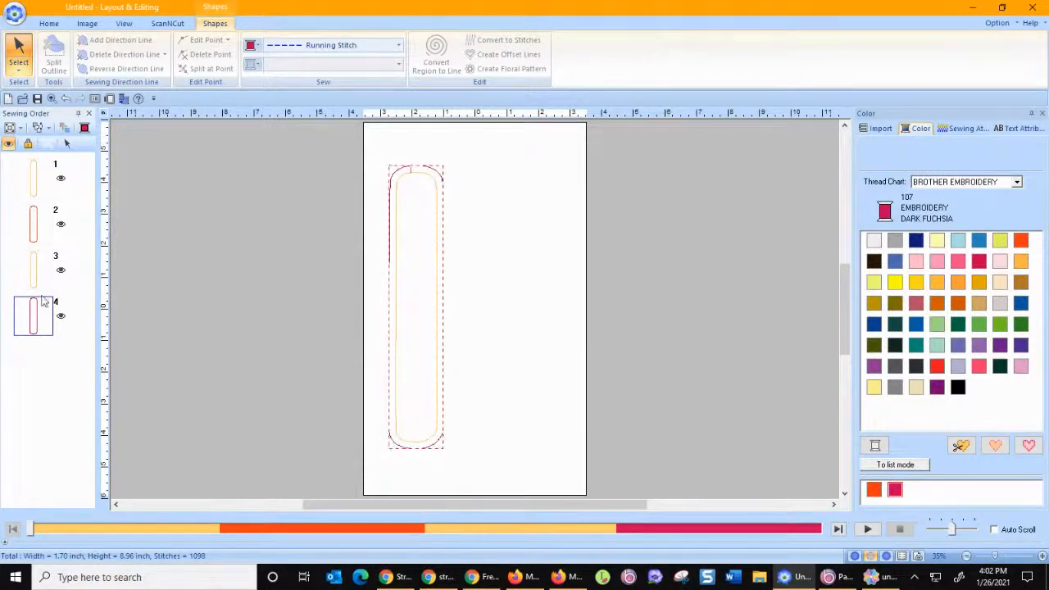
{"action": "left_click", "coordinate": [49, 23]}
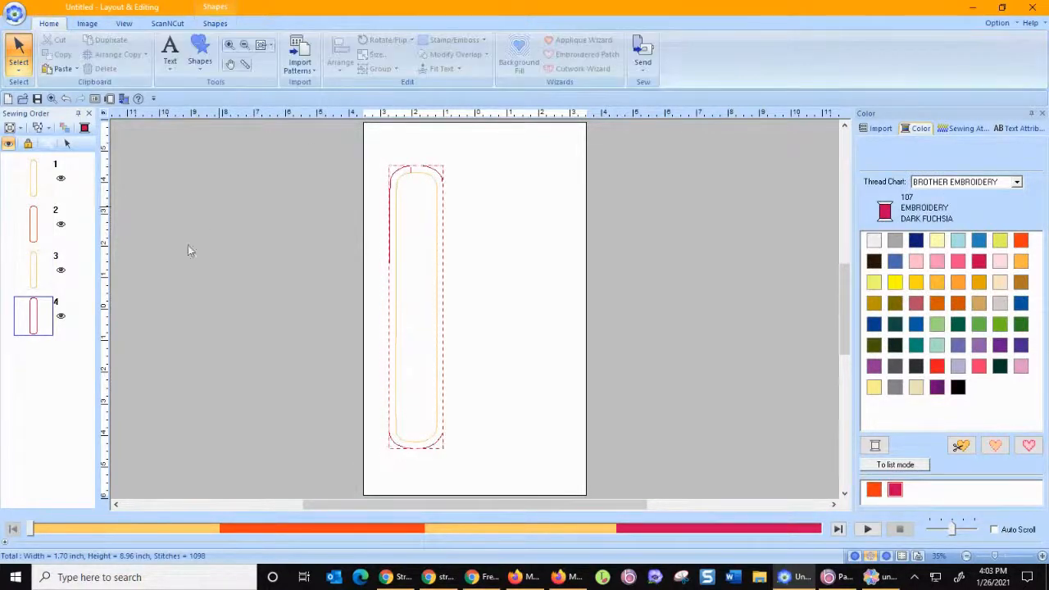
{"action": "left_click", "coordinate": [67, 143]}
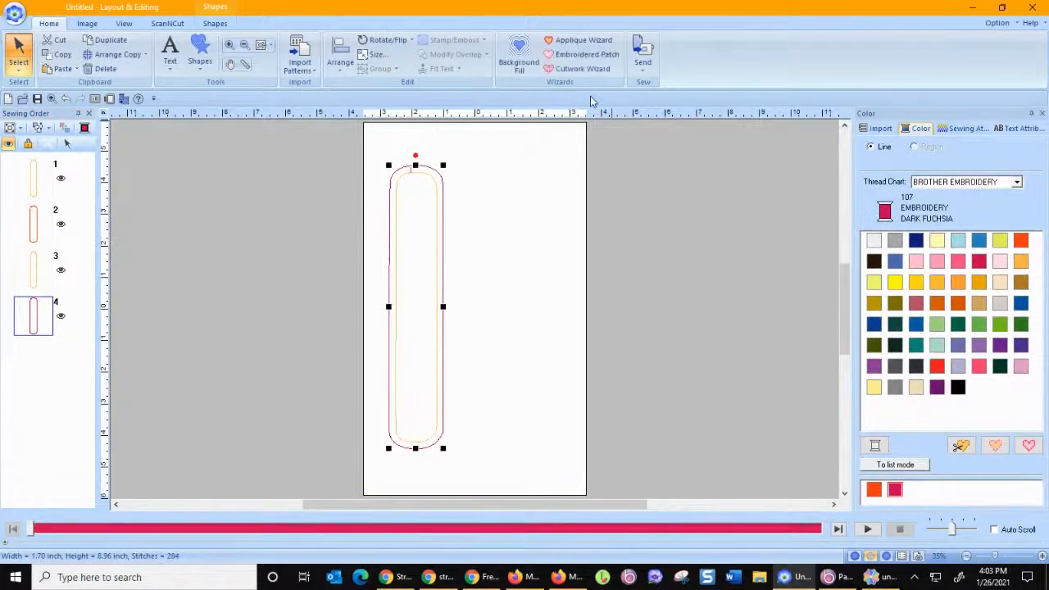
{"action": "left_click", "coordinate": [568, 42]}
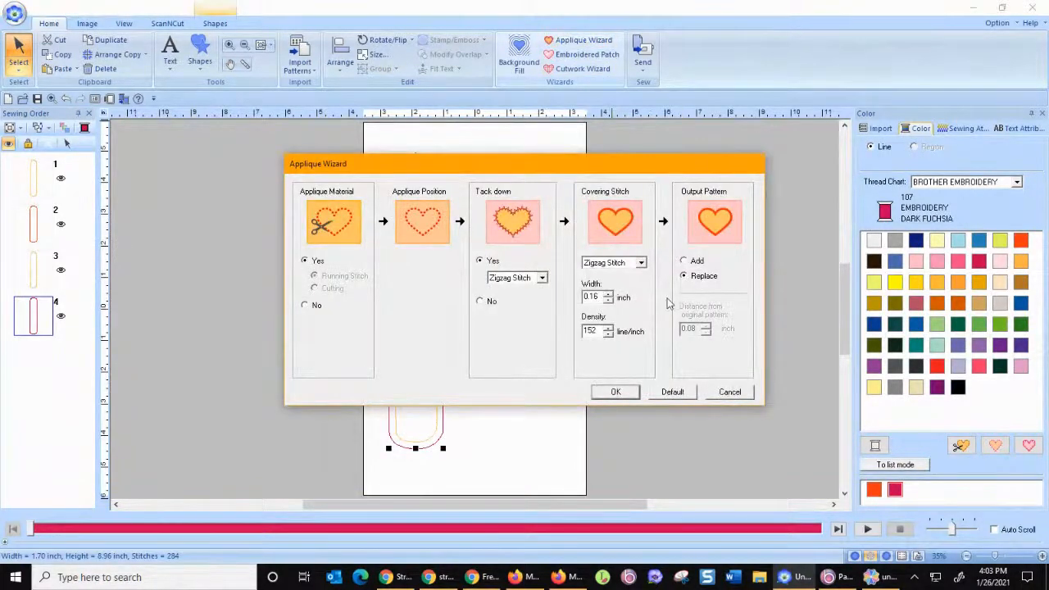
{"action": "left_click", "coordinate": [729, 391]}
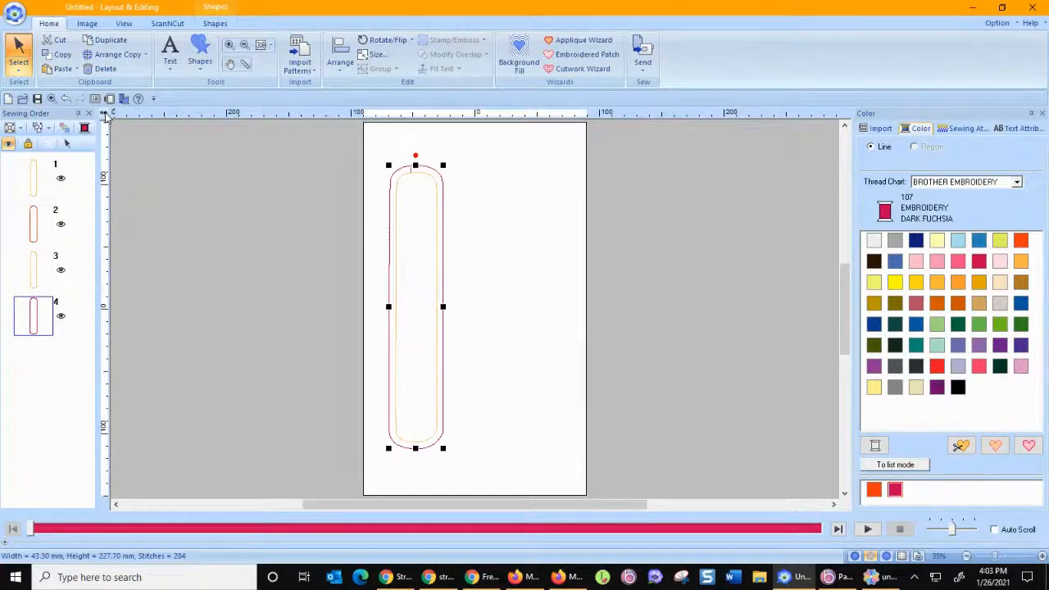
{"action": "left_click", "coordinate": [578, 41]}
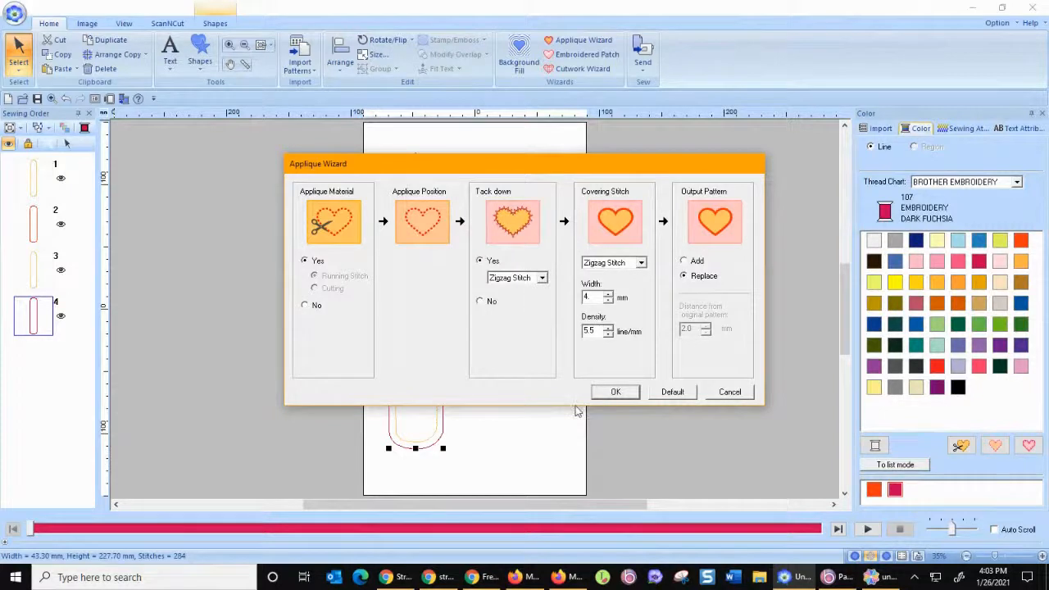
{"action": "left_click", "coordinate": [615, 392]}
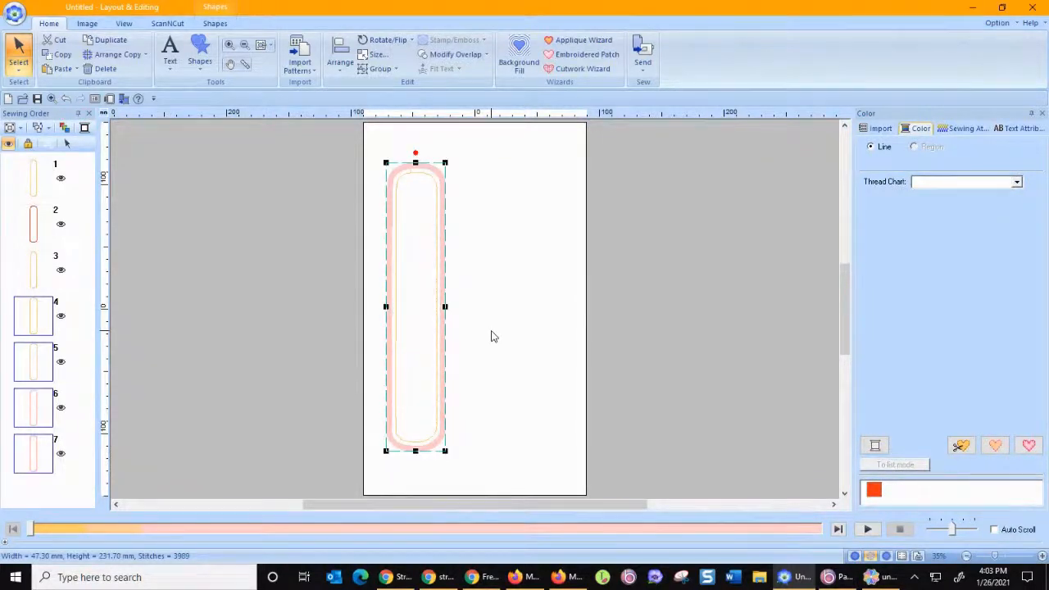
{"action": "left_click", "coordinate": [153, 329]}
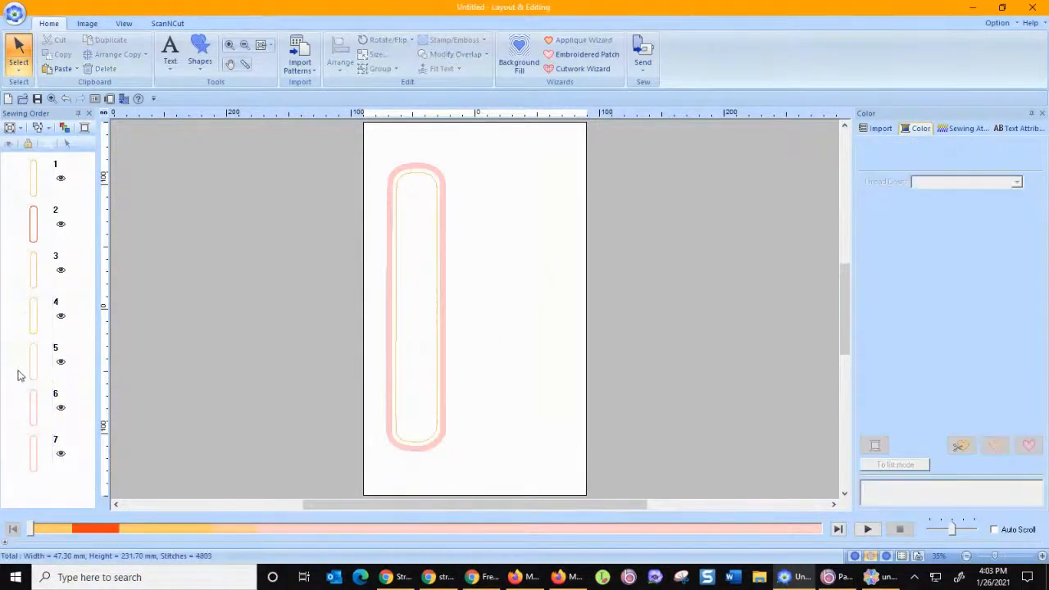
Step: Color the applique's tack-down and covering stitches, sixth and seventh in the sewing order, Sky Blue (019) from the BROTHER EMBROIDERY thread chart
{"action": "left_click", "coordinate": [41, 414]}
{"action": "left_click", "coordinate": [38, 465], "text": "ctrl"}
{"action": "left_click", "coordinate": [987, 185]}
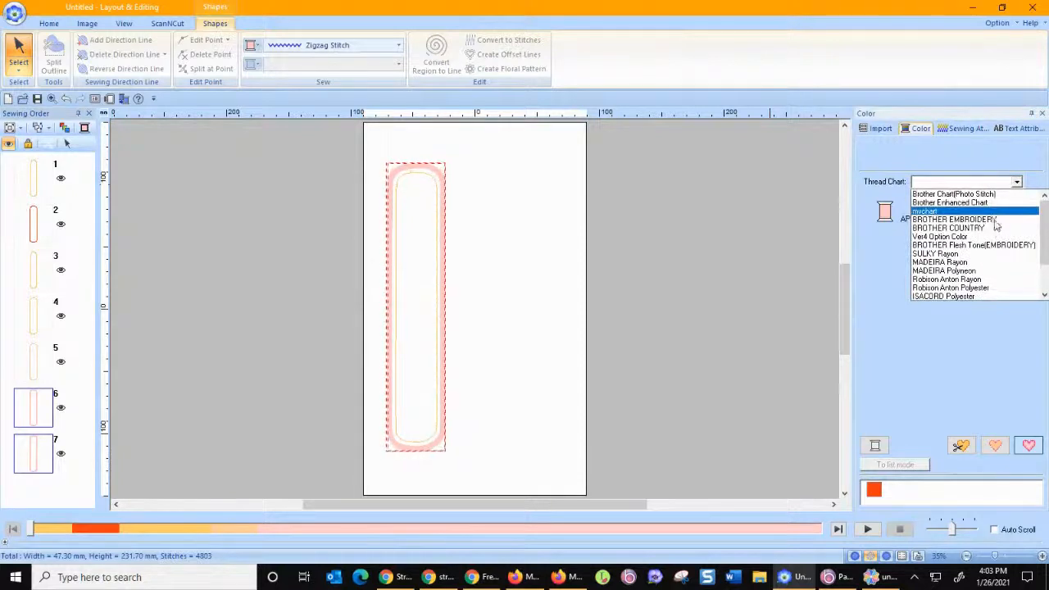
{"action": "left_click", "coordinate": [996, 221]}
{"action": "left_click", "coordinate": [979, 239]}
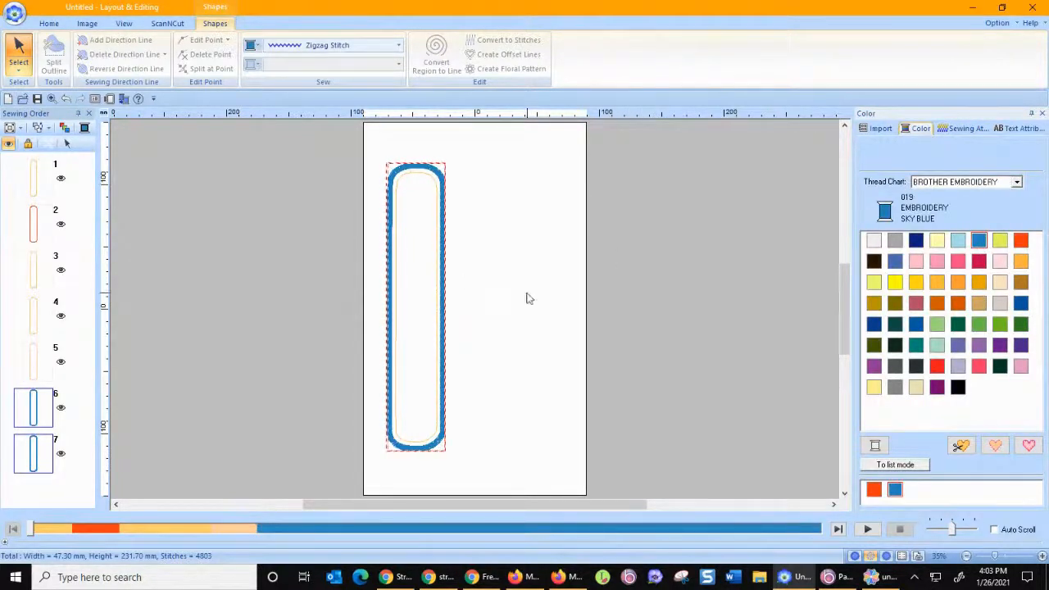
{"action": "left_click", "coordinate": [279, 277]}
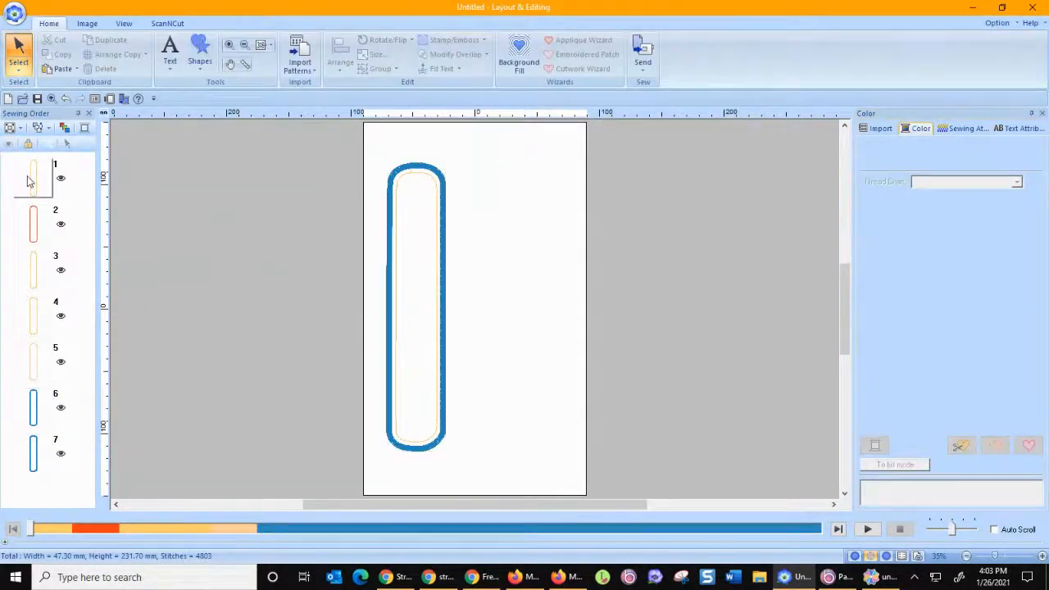
Step: Move the vermillion outer outline to first in the sewing order and the third pattern, an inner outline, to last
{"action": "left_click", "coordinate": [31, 180]}
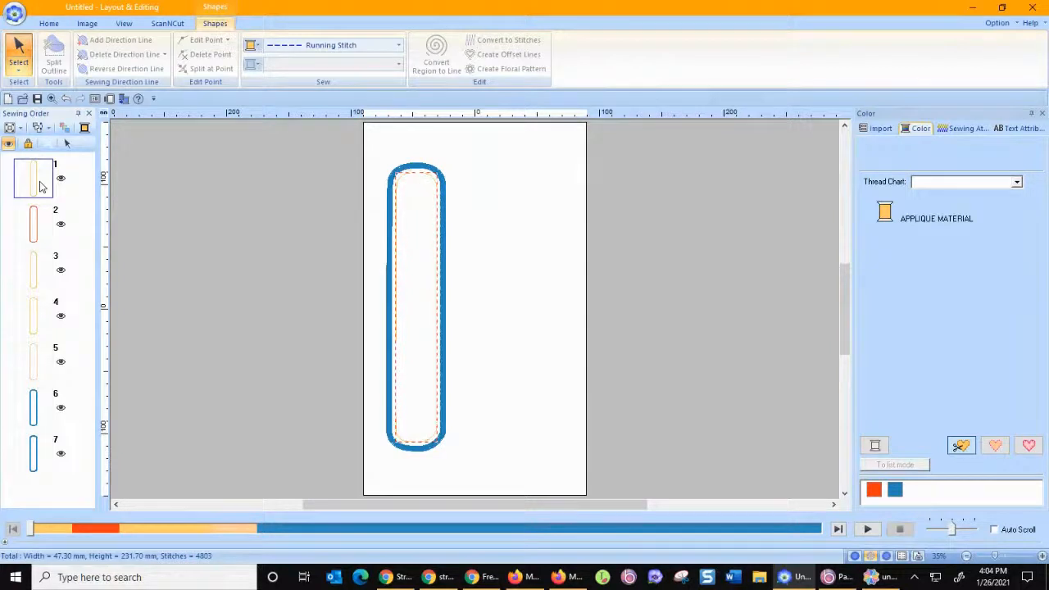
{"action": "left_click", "coordinate": [39, 225]}
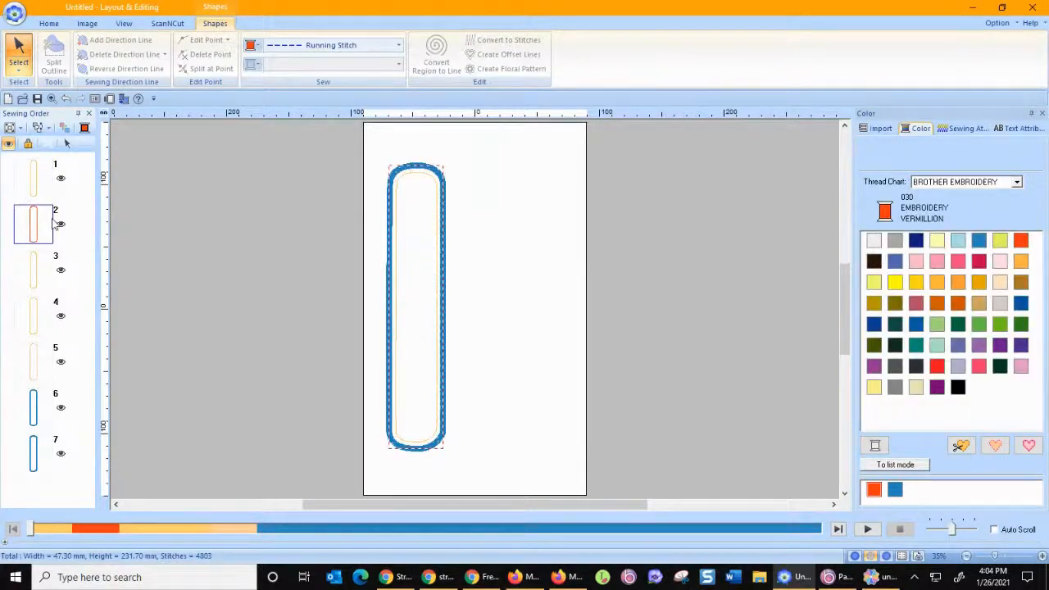
{"action": "left_click", "coordinate": [40, 179]}
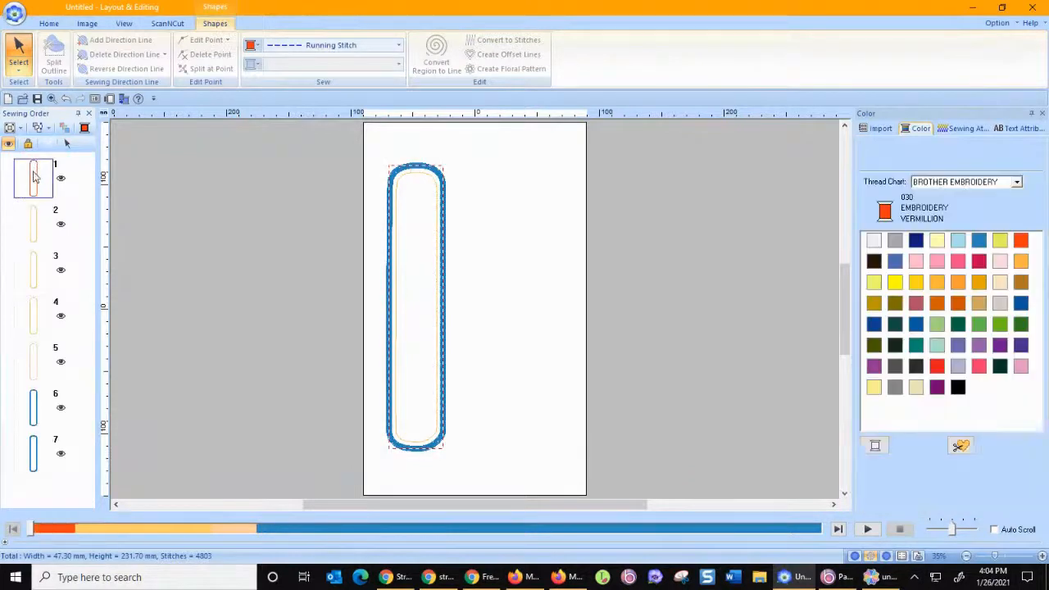
{"action": "left_click", "coordinate": [34, 232]}
{"action": "left_click", "coordinate": [33, 276]}
{"action": "left_click_drag", "start_coordinate": [32, 276], "coordinate": [22, 446]}
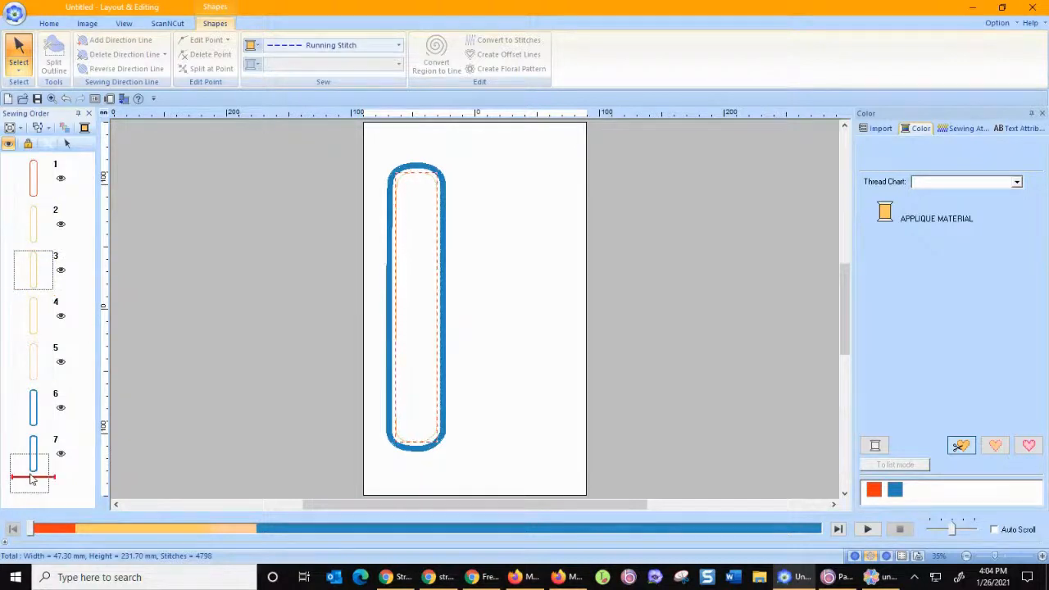
Step: Color the third pattern in the sewing order Prussian Blue (007) from the BROTHER EMBROIDERY thread chart
{"action": "left_click", "coordinate": [47, 185]}
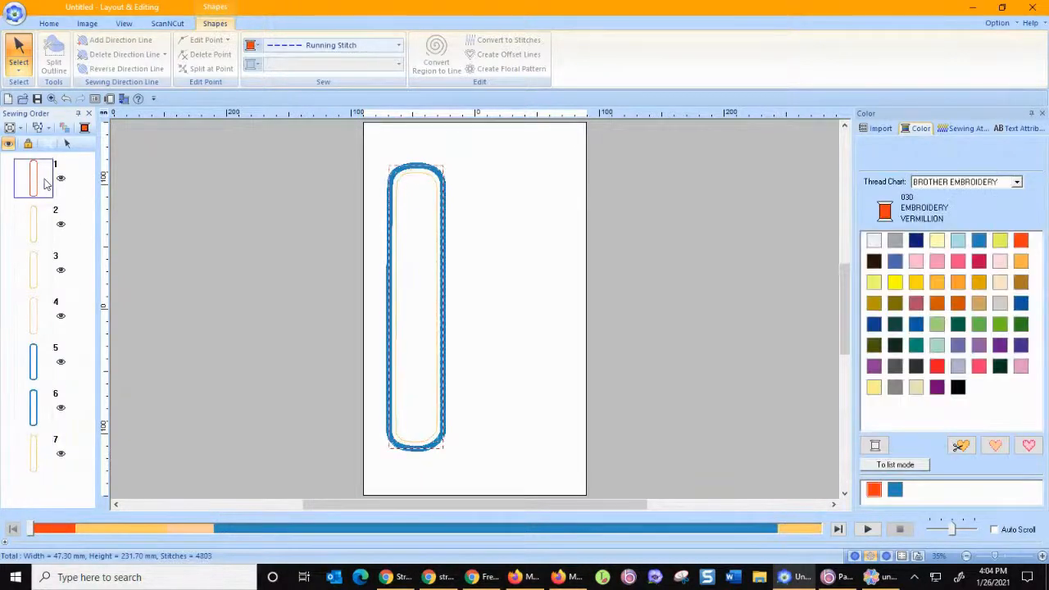
{"action": "left_click", "coordinate": [44, 223]}
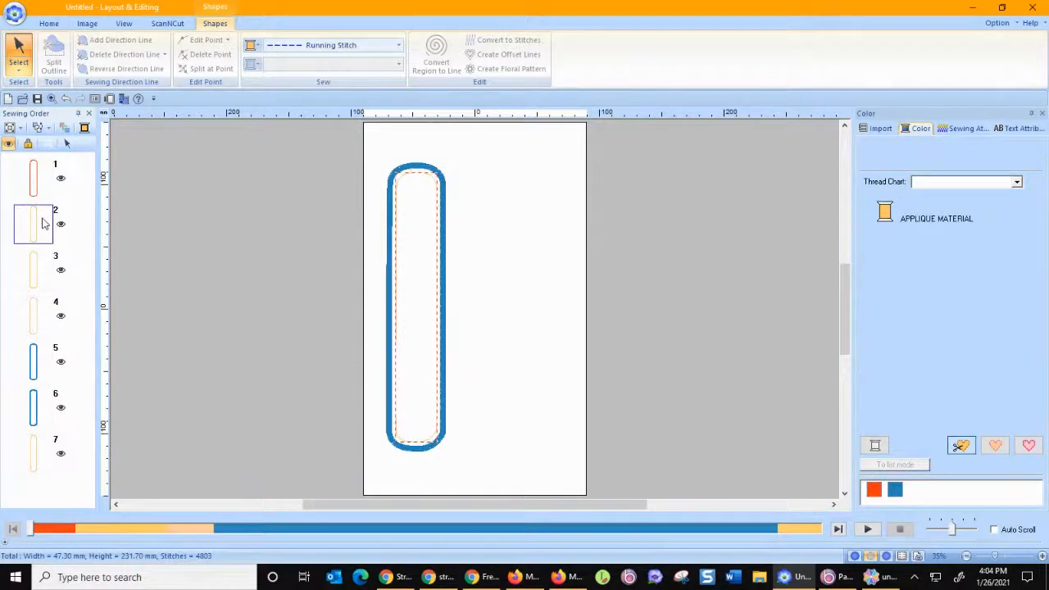
{"action": "left_click", "coordinate": [41, 276]}
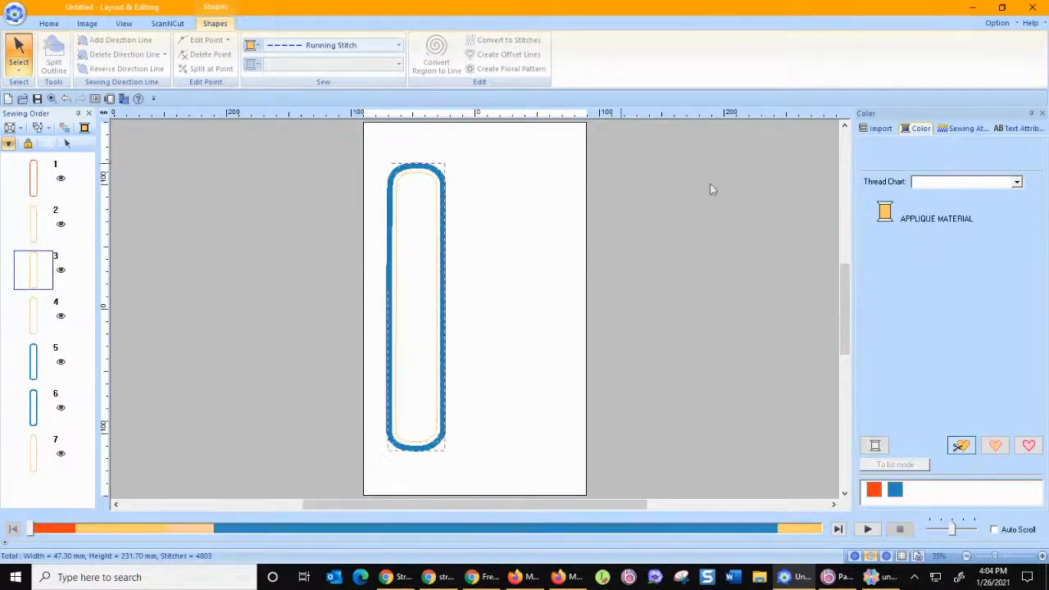
{"action": "left_click", "coordinate": [1014, 183]}
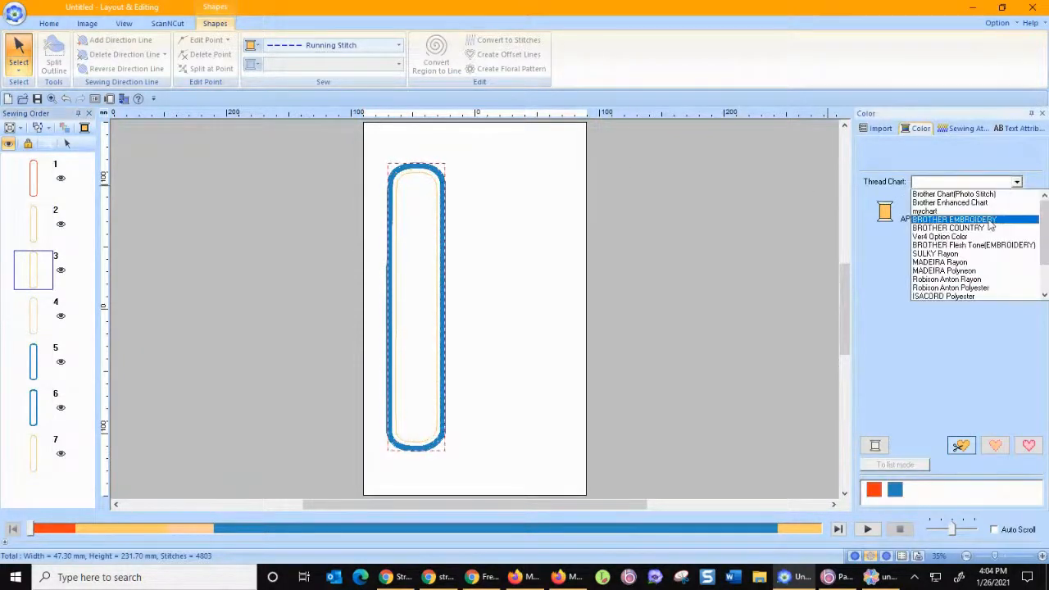
{"action": "left_click", "coordinate": [979, 218]}
{"action": "left_click", "coordinate": [916, 241]}
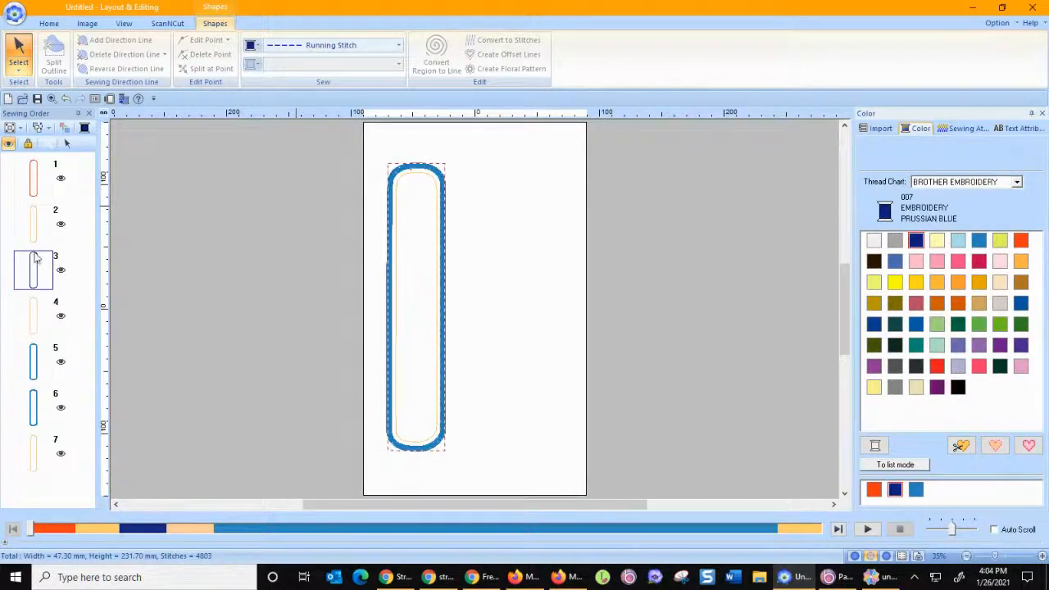
Step: Set the line sew type of the inner outline, seventh in the sewing order, to Triple Stitch
{"action": "left_click", "coordinate": [36, 318]}
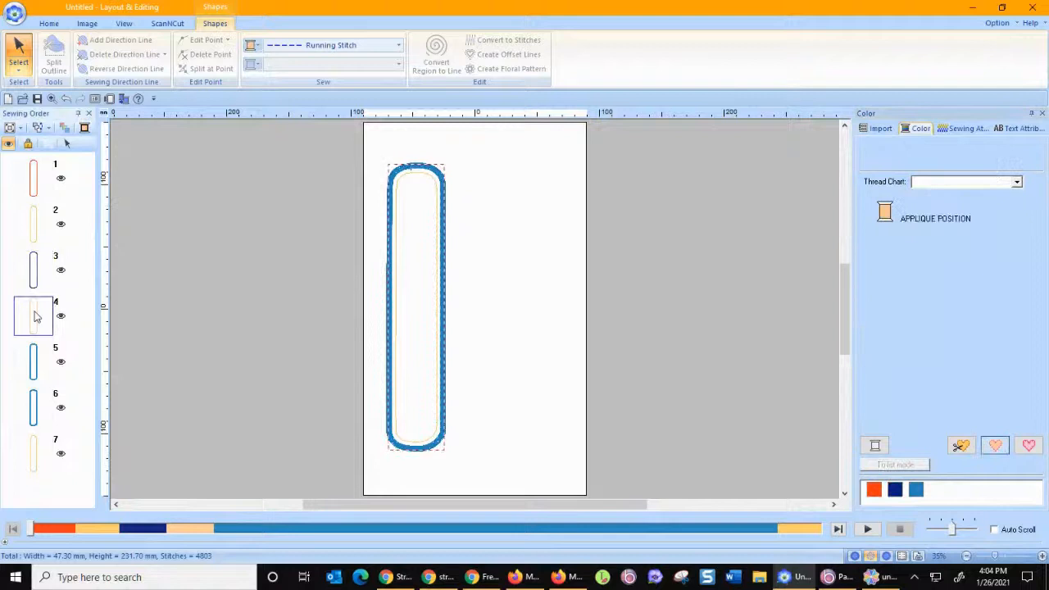
{"action": "left_click", "coordinate": [32, 360]}
{"action": "left_click", "coordinate": [33, 409]}
{"action": "left_click", "coordinate": [32, 459]}
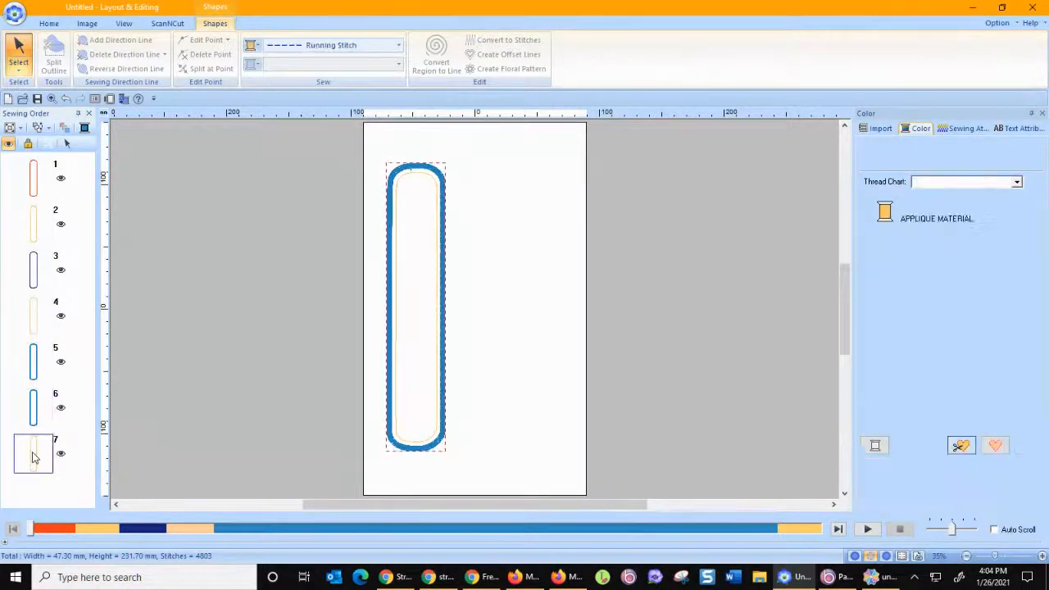
{"action": "left_click", "coordinate": [387, 46]}
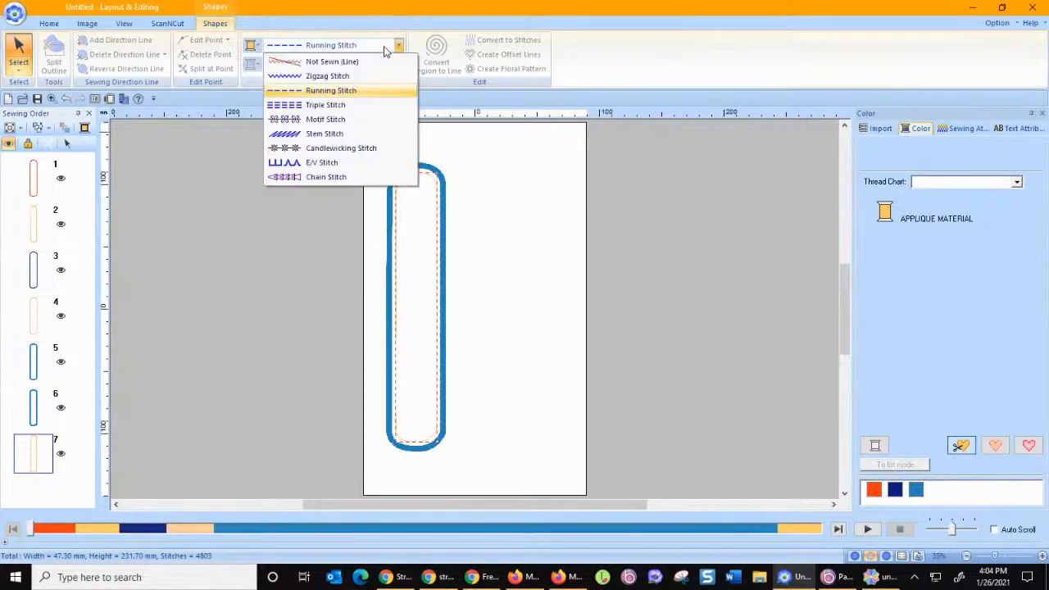
{"action": "left_click", "coordinate": [360, 105]}
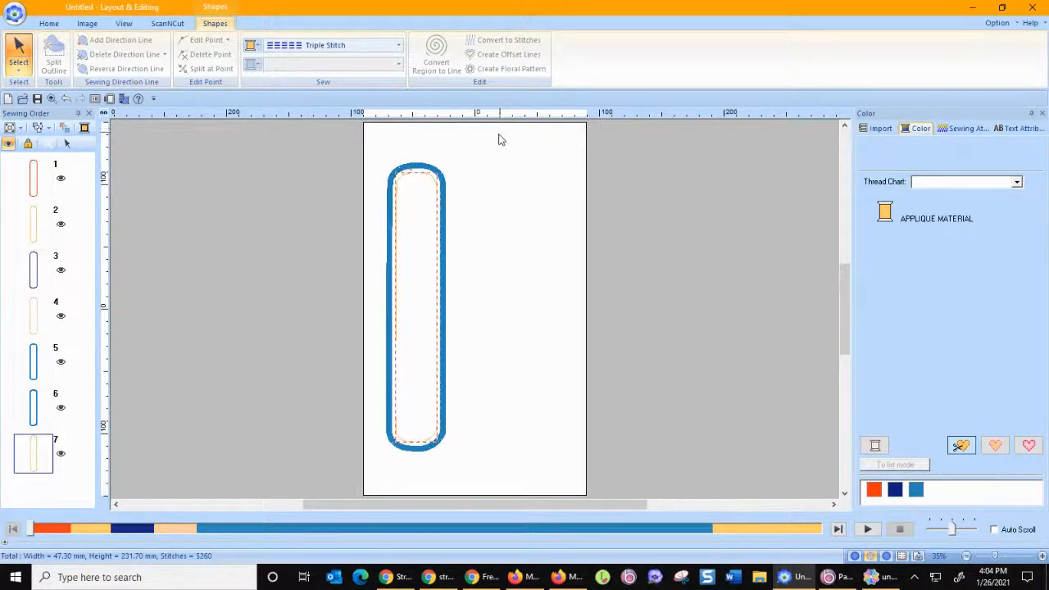
Step: Color the seventh pattern Prussian Blue (007) from the BROTHER EMBROIDERY thread chart and clear the selection
{"action": "left_click", "coordinate": [916, 182]}
{"action": "left_click", "coordinate": [938, 220]}
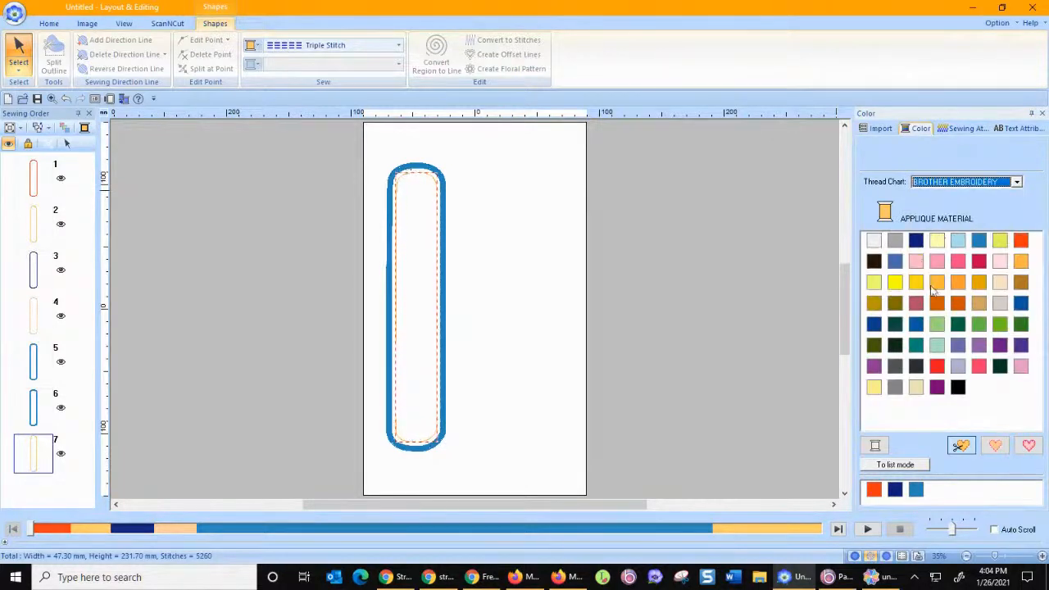
{"action": "left_click", "coordinate": [916, 239]}
{"action": "left_click", "coordinate": [526, 227]}
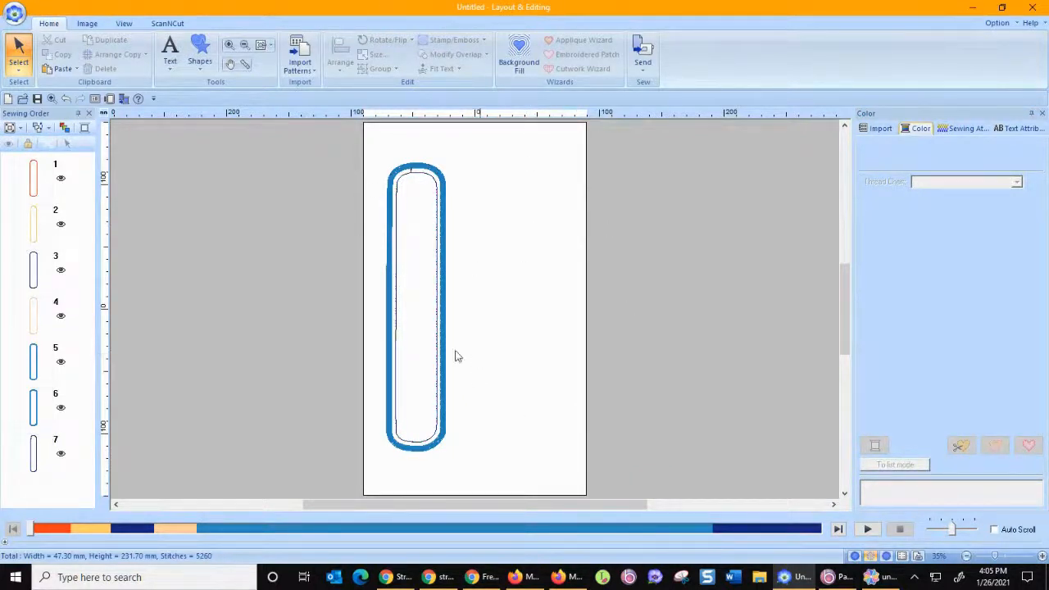
Step: Start a second PE-DESIGN 11 (Layout & Editing) window and select the first two outlines in the sewing order of the original design for copying
{"action": "left_click", "coordinate": [34, 176]}
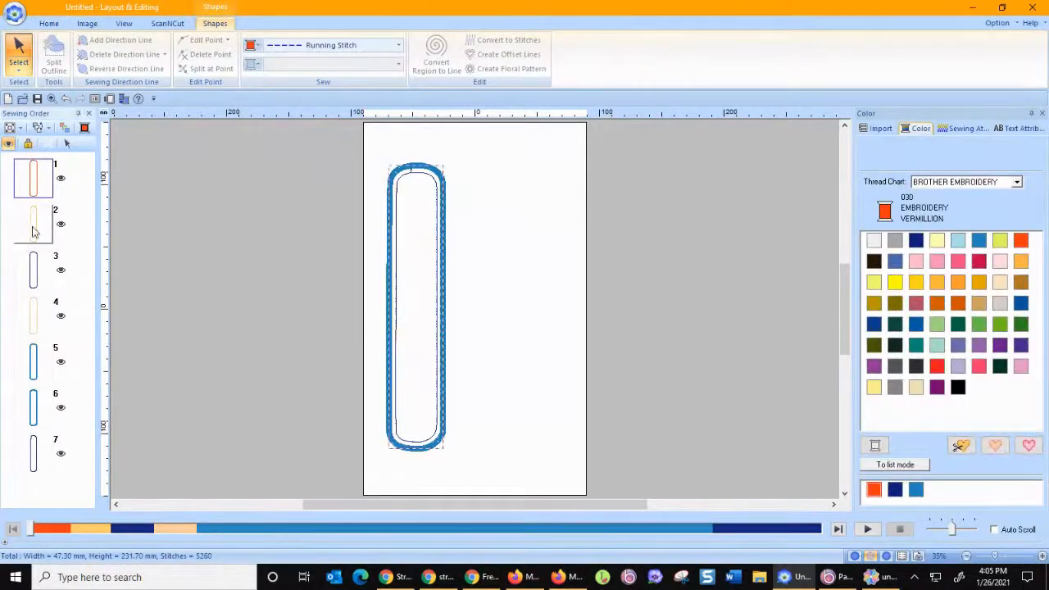
{"action": "left_click", "coordinate": [32, 232], "text": "ctrl"}
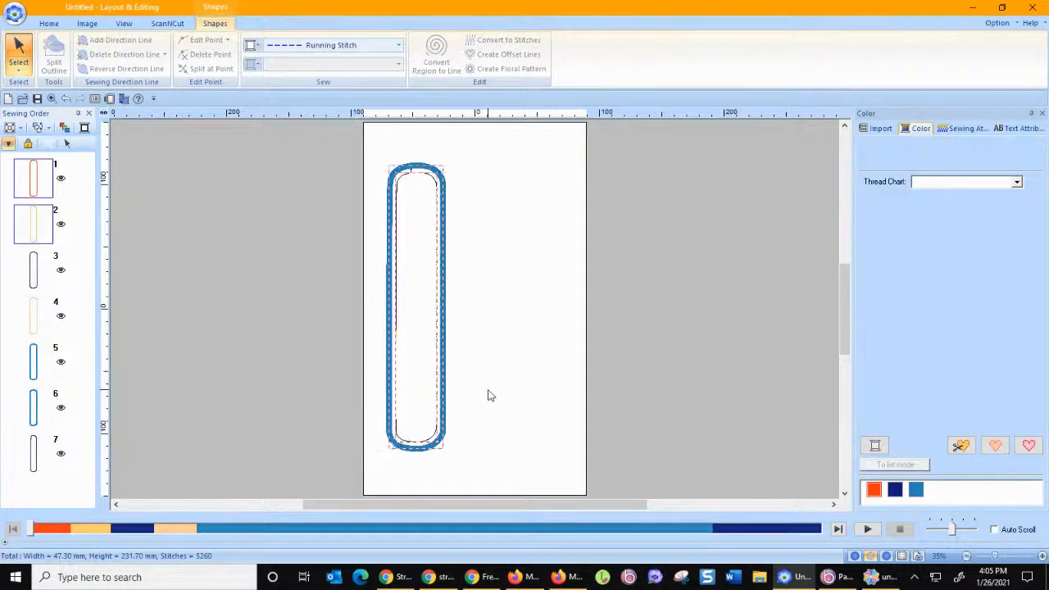
{"action": "left_click", "coordinate": [802, 580]}
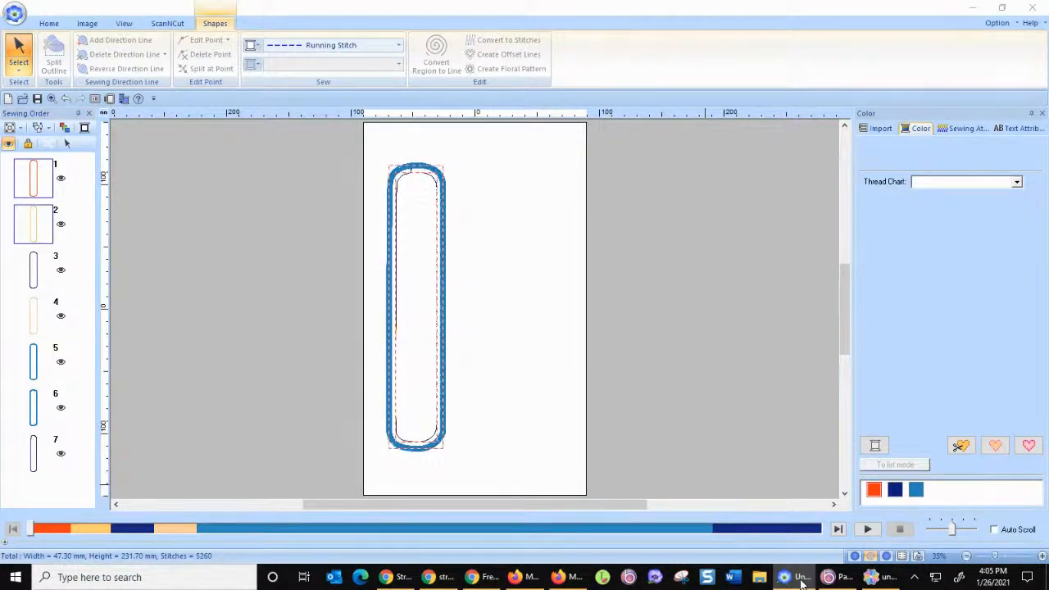
{"action": "right_click", "coordinate": [807, 581]}
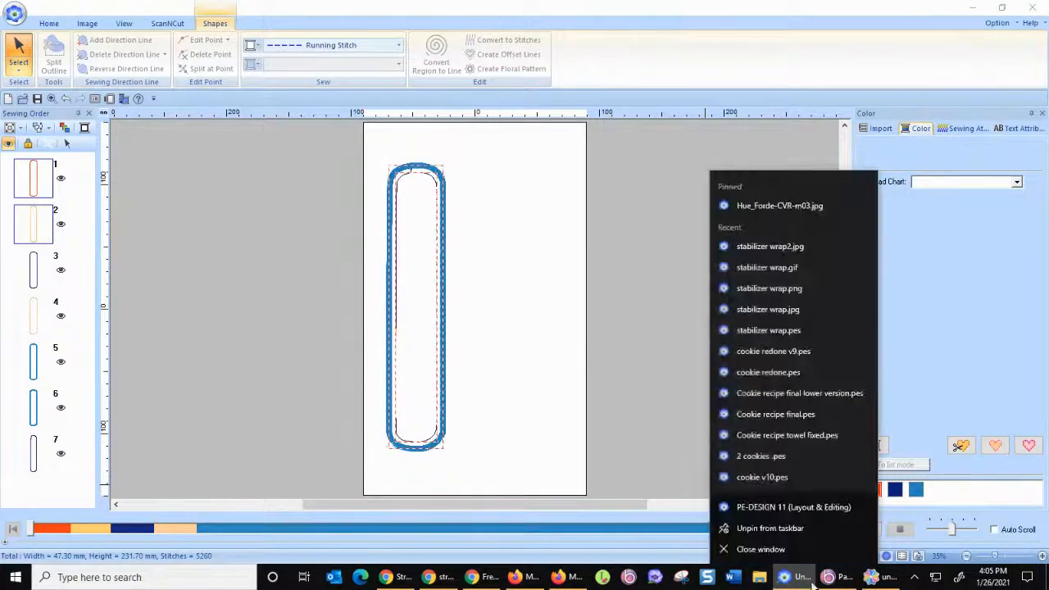
{"action": "left_click", "coordinate": [798, 507]}
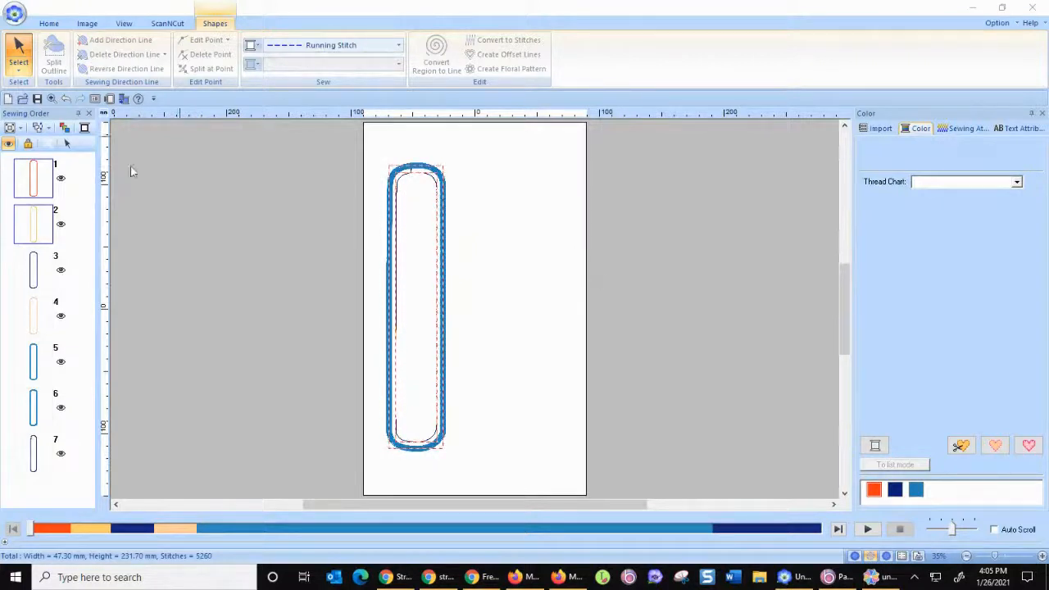
{"action": "left_click", "coordinate": [68, 144]}
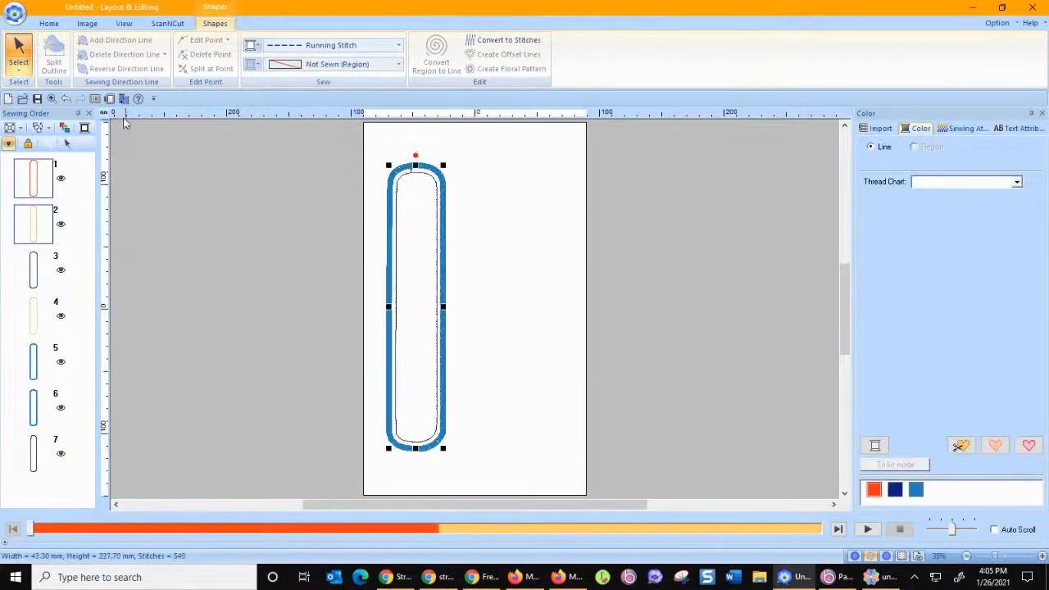
{"action": "left_click", "coordinate": [49, 25]}
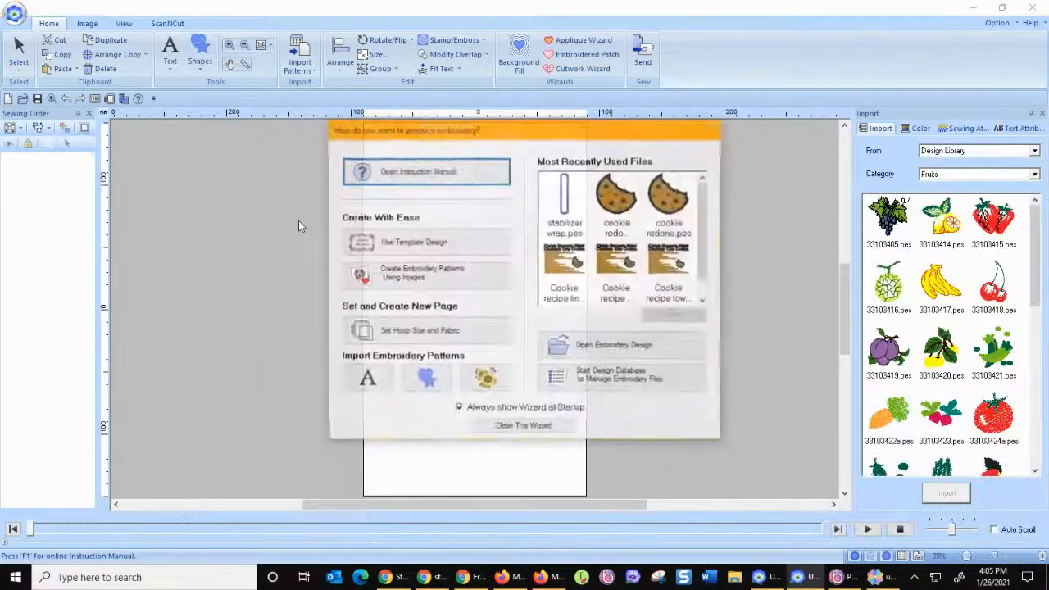
Step: Dismiss the startup wizard in the new Layout & Editing window, paste the two copied outlines onto its blank page and clear the selection
{"action": "left_click", "coordinate": [496, 427]}
{"action": "right_click", "coordinate": [422, 267]}
{"action": "left_click", "coordinate": [432, 274]}
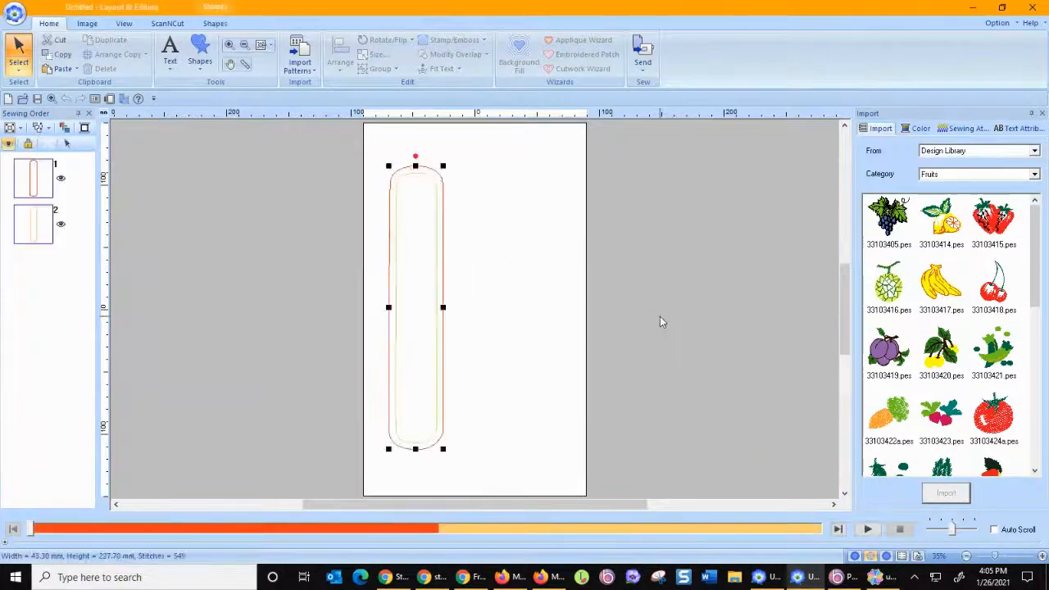
{"action": "left_click", "coordinate": [545, 292]}
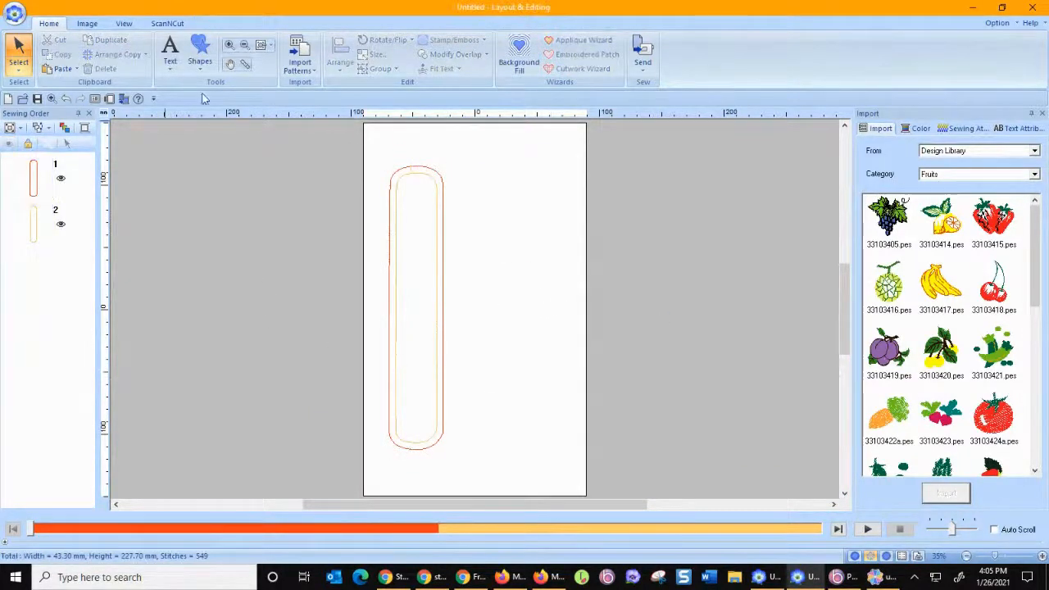
Step: Add the text "Washaway" on the empty page area beside the outlines and select the finished text
{"action": "left_click", "coordinate": [168, 71]}
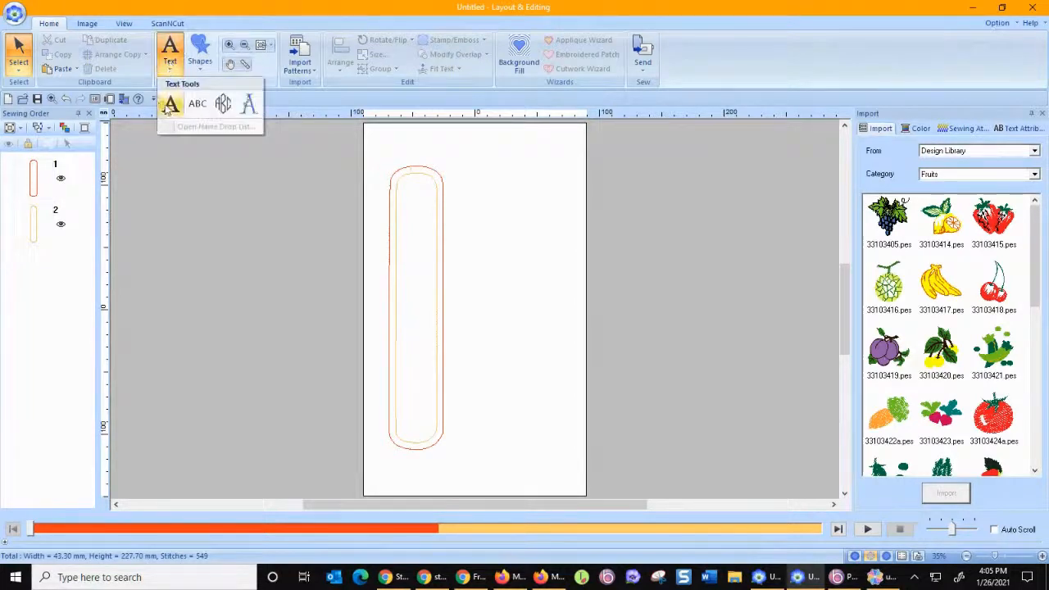
{"action": "left_click", "coordinate": [170, 105]}
{"action": "left_click", "coordinate": [500, 283]}
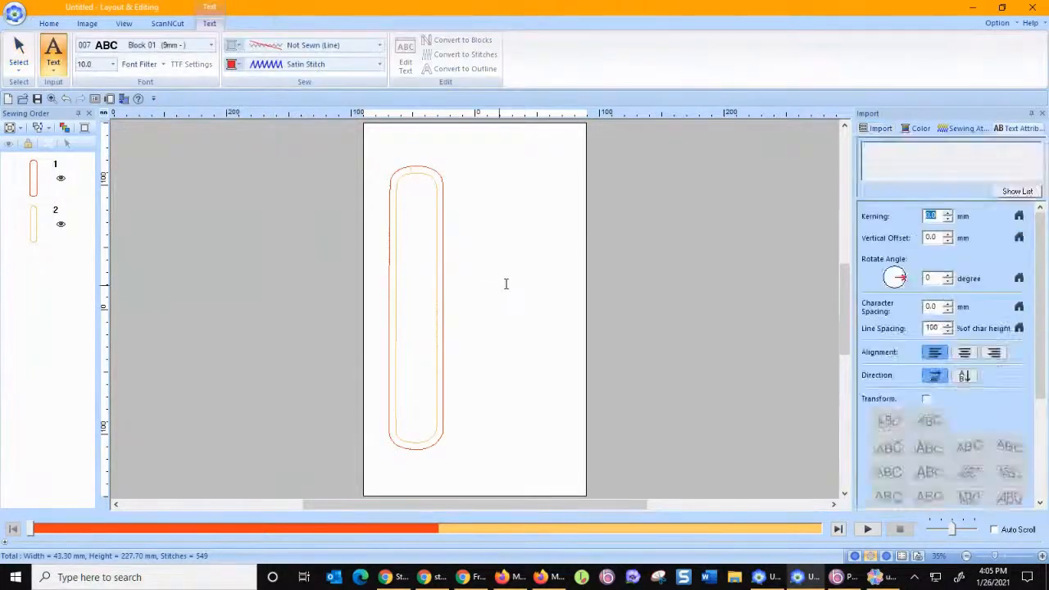
{"action": "type", "text": "Washaway"}
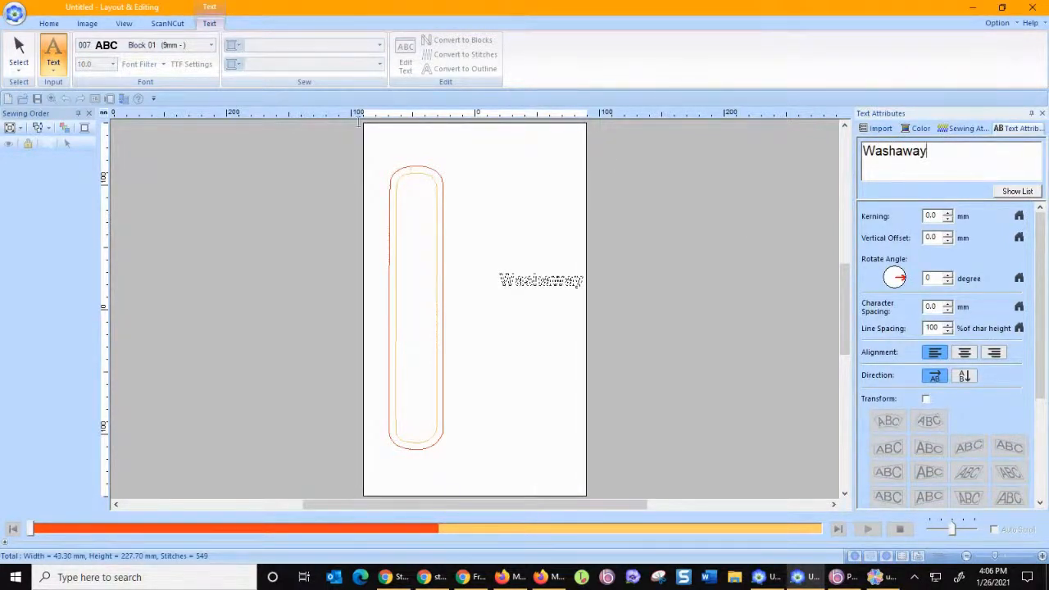
{"action": "left_click", "coordinate": [20, 49]}
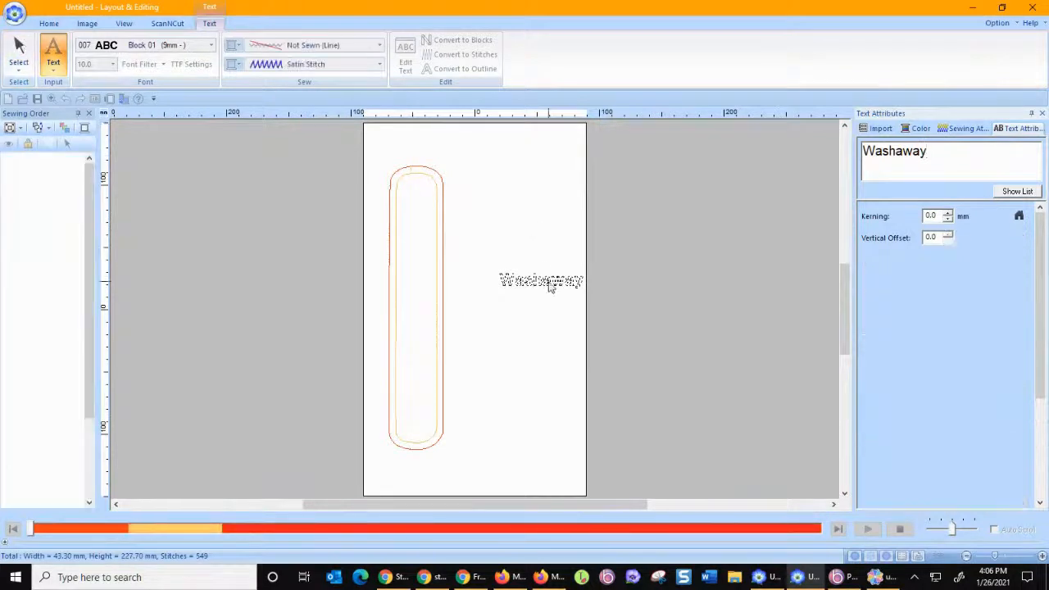
Step: Change the font of the "Washaway" lettering to 095 Luedickital
{"action": "left_click", "coordinate": [211, 46]}
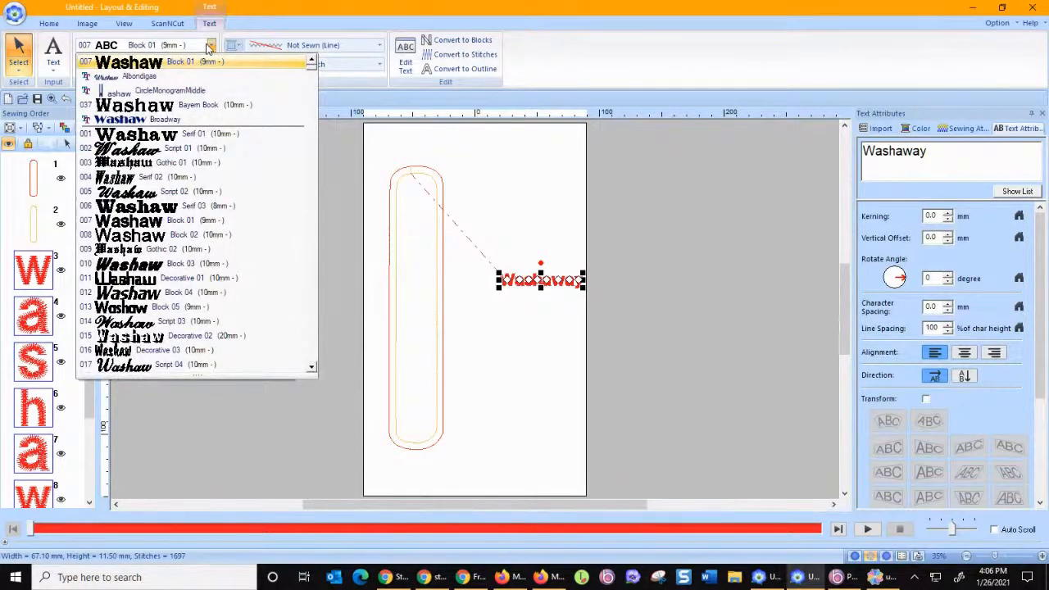
{"action": "key", "text": "Down"}
{"action": "key", "text": "Down"}
{"action": "key", "text": "Down"}
{"action": "key", "text": "Down"}
{"action": "key", "text": "Down"}
{"action": "key", "text": "Down"}
{"action": "key", "text": "Down"}
{"action": "key", "text": "Down"}
{"action": "key", "text": "Down"}
{"action": "key", "text": "Down"}
{"action": "key", "text": "Down"}
{"action": "key", "text": "Down"}
{"action": "key", "text": "Down"}
{"action": "key", "text": "Down"}
{"action": "key", "text": "Down"}
{"action": "key", "text": "Down"}
{"action": "key", "text": "Down"}
{"action": "key", "text": "Down"}
{"action": "key", "text": "Down"}
{"action": "key", "text": "Down"}
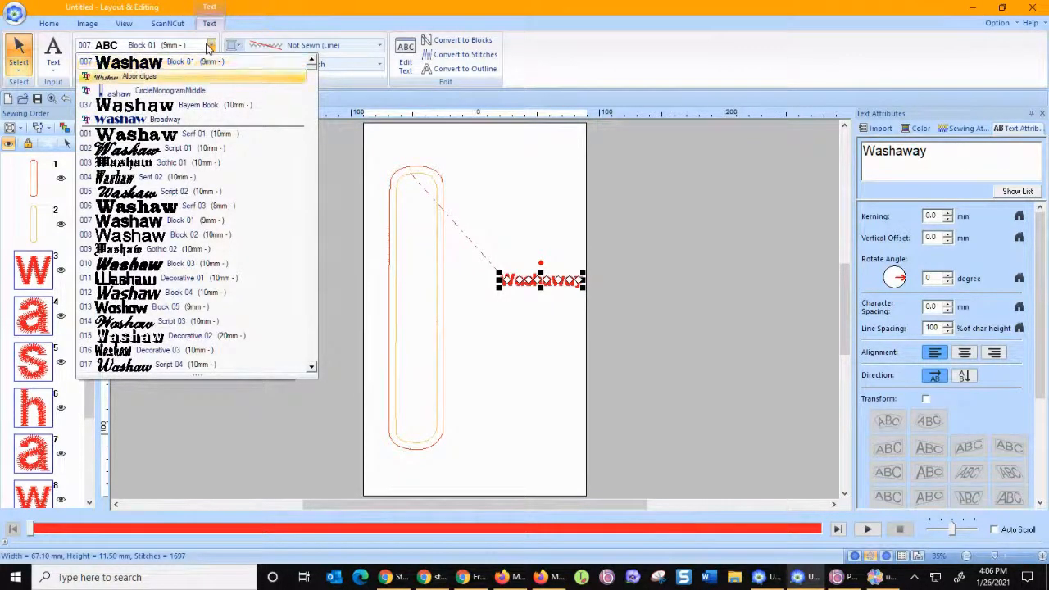
{"action": "key", "text": "Down"}
{"action": "key", "text": "Down"}
{"action": "key", "text": "Down"}
{"action": "key", "text": "Down"}
{"action": "key", "text": "Down"}
{"action": "key", "text": "Down"}
{"action": "key", "text": "Down"}
{"action": "key", "text": "Down"}
{"action": "key", "text": "Down"}
{"action": "key", "text": "Down"}
{"action": "key", "text": "Down"}
{"action": "key", "text": "Down"}
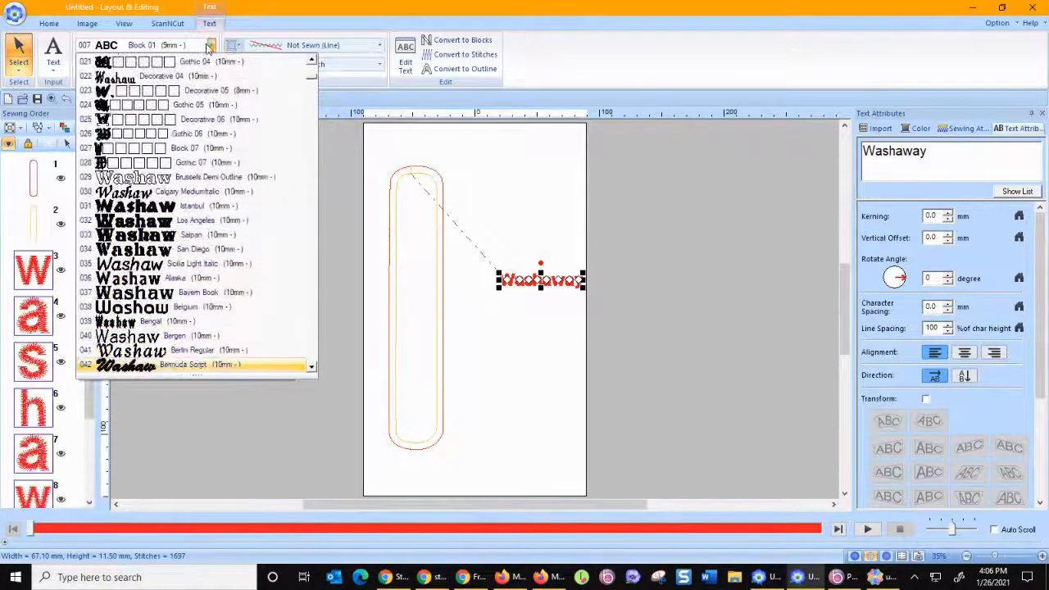
{"action": "key", "text": "Down"}
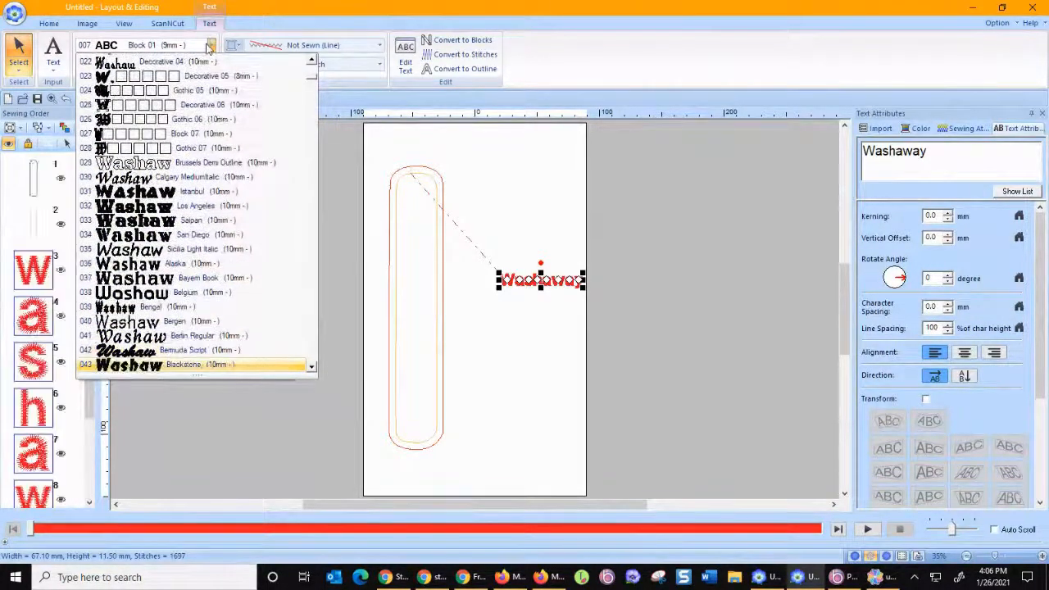
{"action": "key", "text": "Down"}
{"action": "key", "text": "Down"}
{"action": "key", "text": "Down"}
{"action": "key", "text": "Down"}
{"action": "key", "text": "Down"}
{"action": "key", "text": "Down"}
{"action": "key", "text": "Down"}
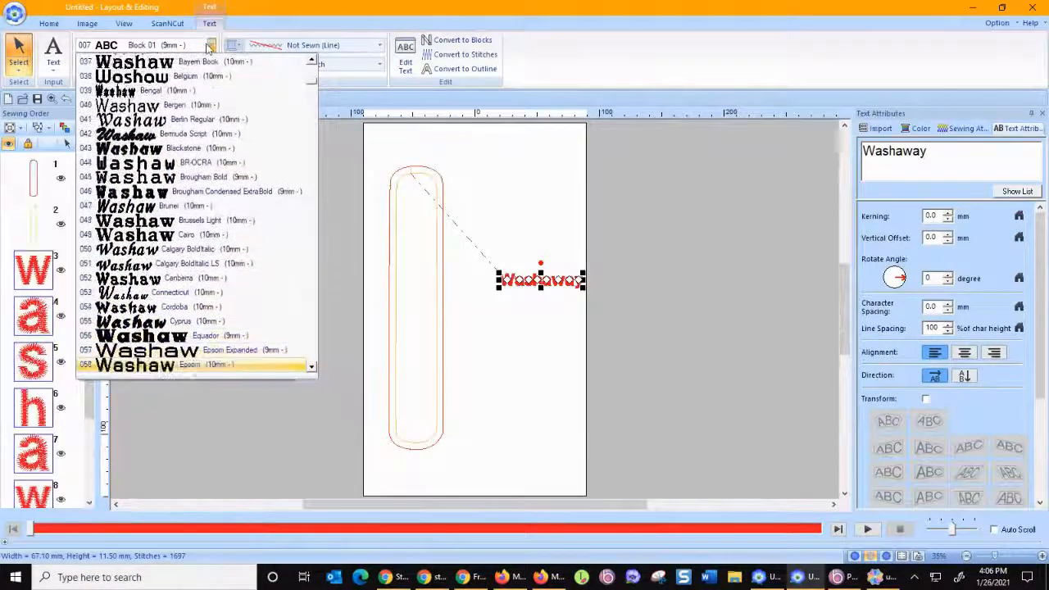
{"action": "key", "text": "Down"}
{"action": "key", "text": "Down"}
{"action": "key", "text": "Down"}
{"action": "key", "text": "Down"}
{"action": "key", "text": "Down"}
{"action": "key", "text": "Down"}
{"action": "key", "text": "Down"}
{"action": "key", "text": "Down"}
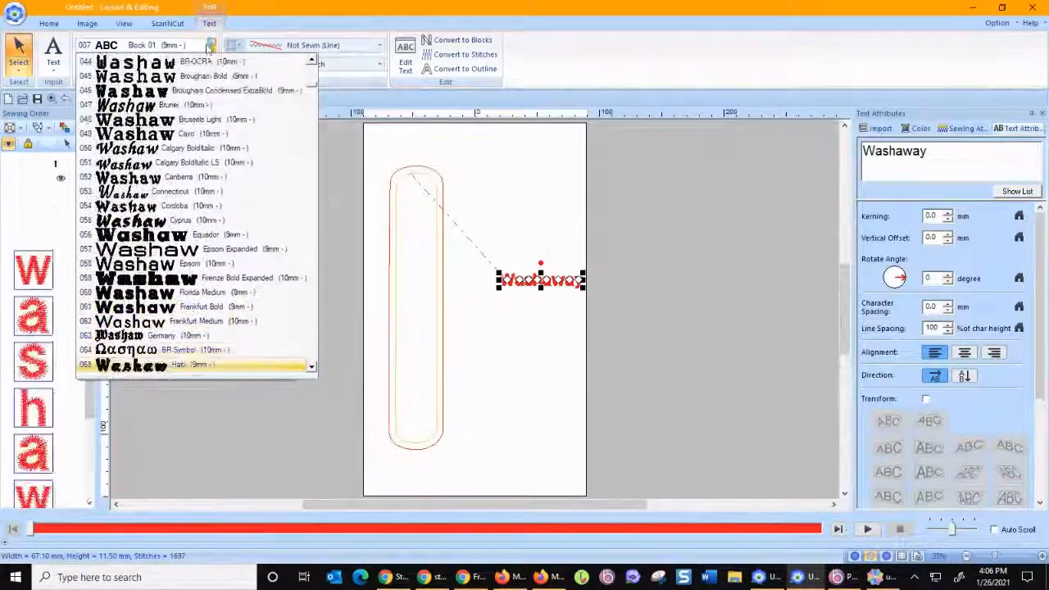
{"action": "key", "text": "Down"}
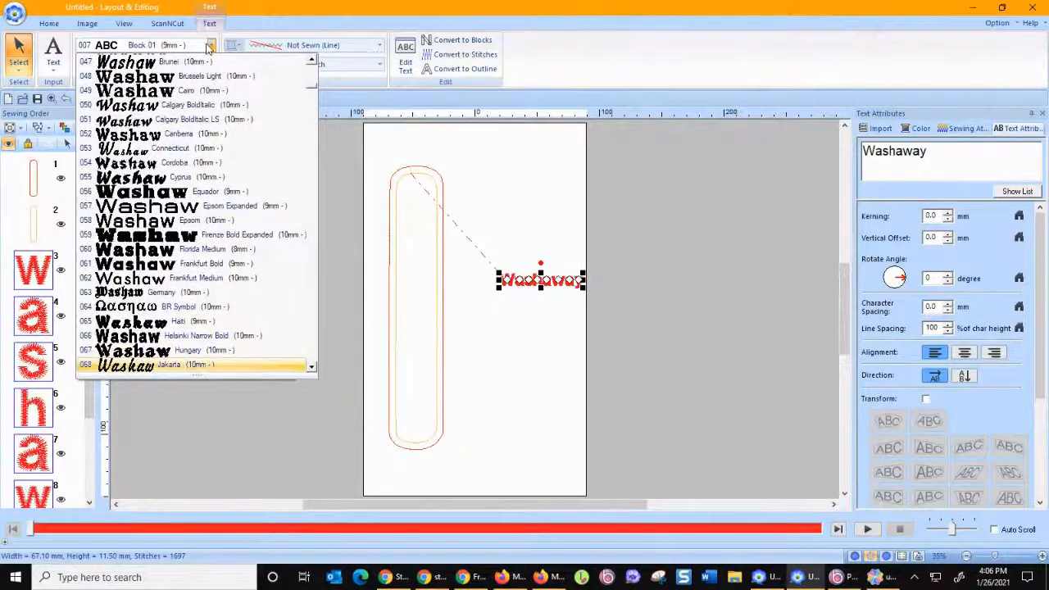
{"action": "key", "text": "Down"}
{"action": "key", "text": "Down"}
{"action": "key", "text": "Down"}
{"action": "key", "text": "Down"}
{"action": "key", "text": "Down"}
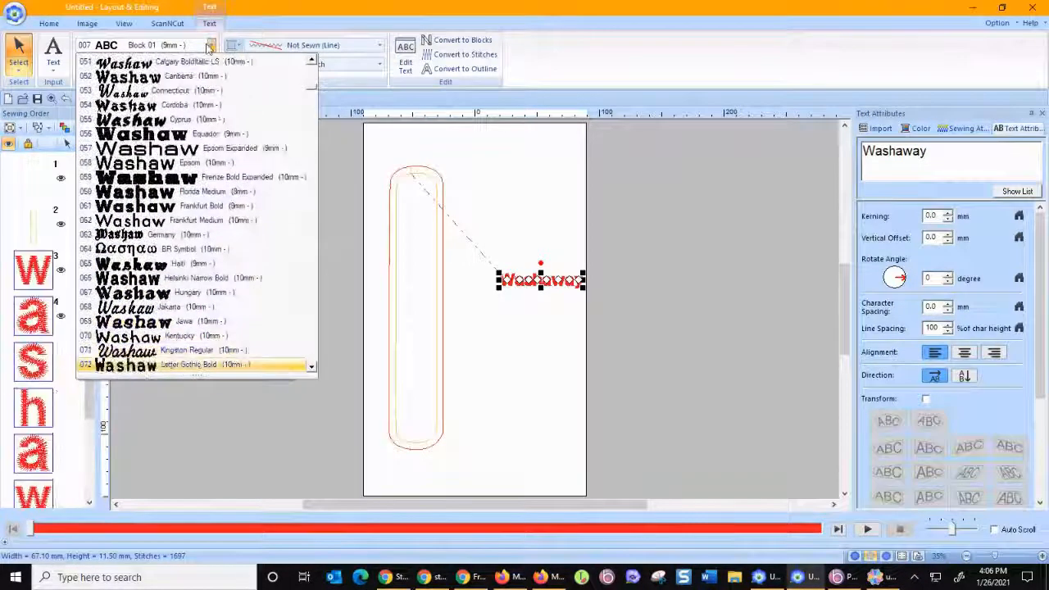
{"action": "key", "text": "Down"}
{"action": "key", "text": "Down"}
{"action": "key", "text": "Down"}
{"action": "key", "text": "Down"}
{"action": "key", "text": "Down"}
{"action": "key", "text": "Down"}
{"action": "key", "text": "Down"}
{"action": "key", "text": "Down"}
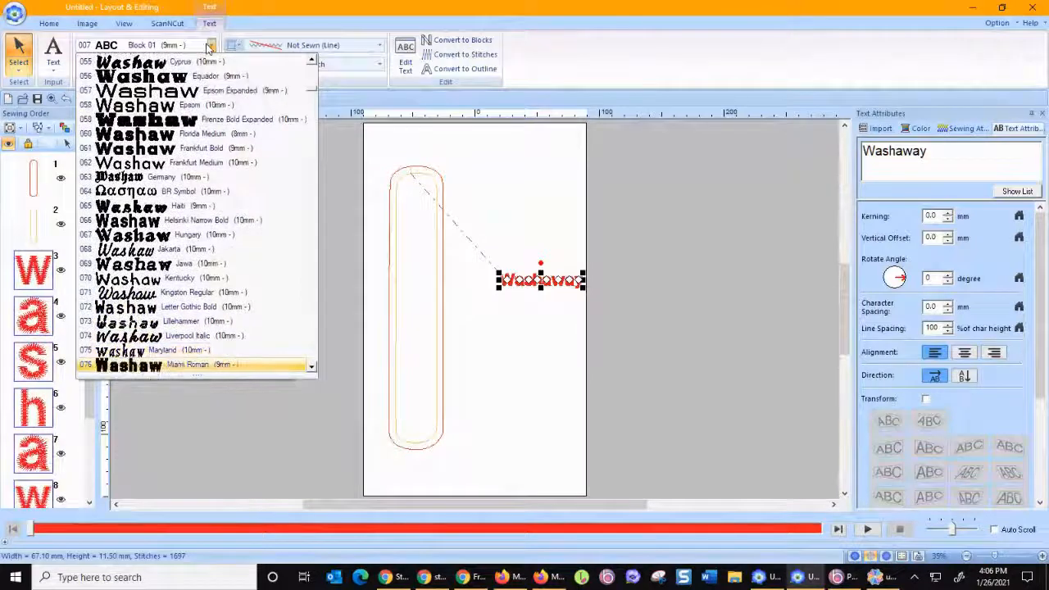
{"action": "key", "text": "Down"}
{"action": "key", "text": "Down"}
{"action": "key", "text": "Down"}
{"action": "key", "text": "Down"}
{"action": "key", "text": "Down"}
{"action": "key", "text": "Down"}
{"action": "key", "text": "Down"}
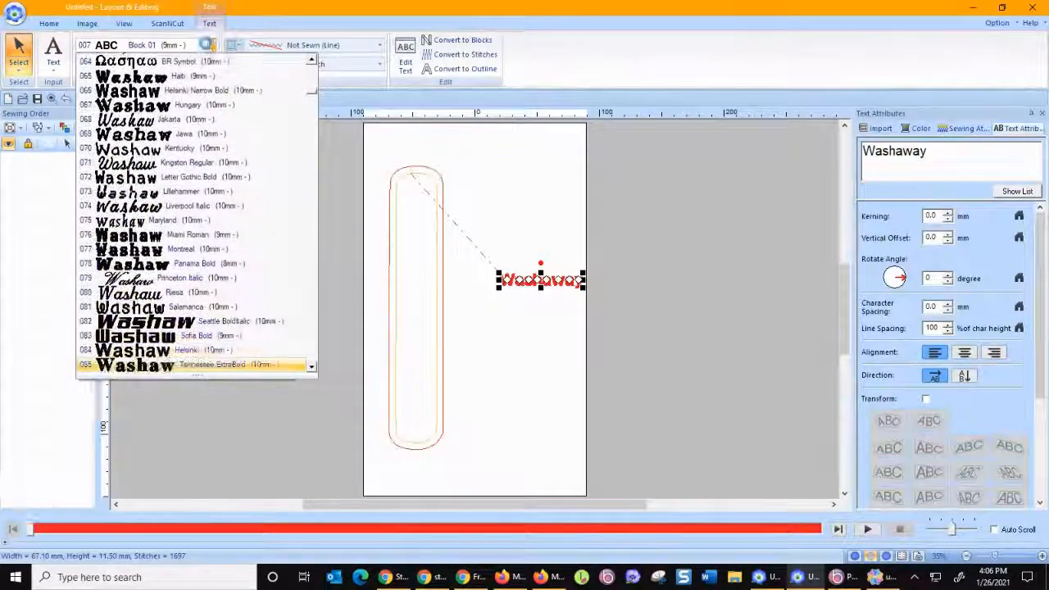
{"action": "key", "text": "Down"}
{"action": "key", "text": "Down"}
{"action": "key", "text": "Down"}
{"action": "key", "text": "Down"}
{"action": "key", "text": "Down"}
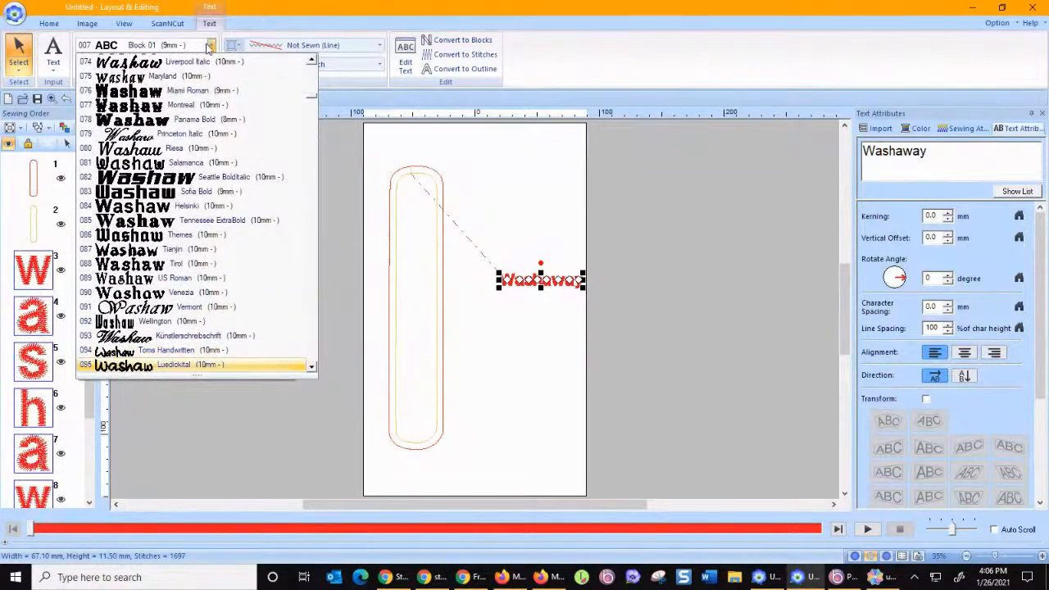
{"action": "left_click", "coordinate": [149, 365]}
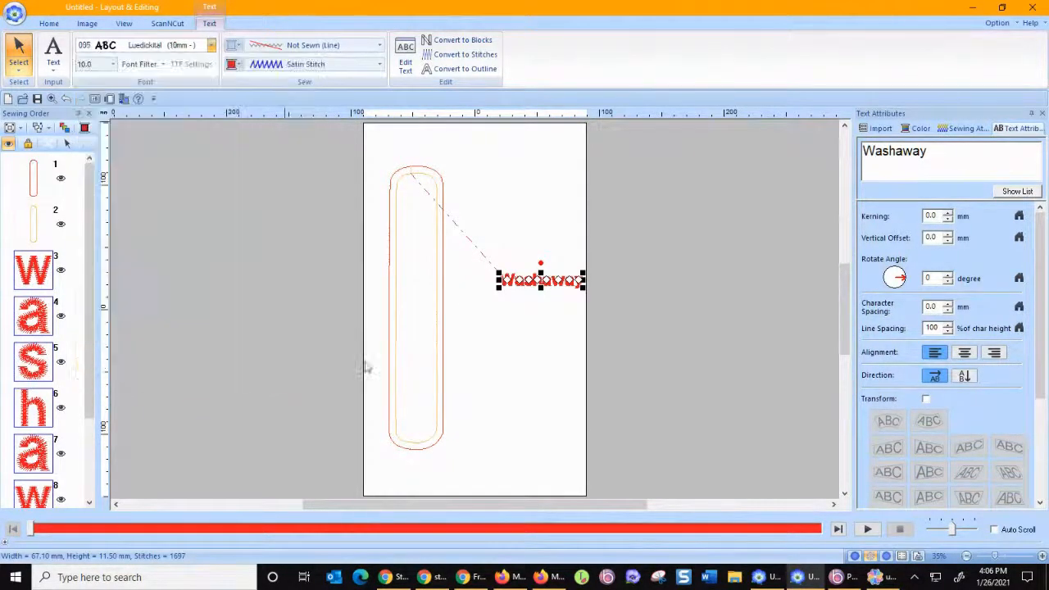
Step: Enlarge the Satin Stitch "Washaway" lettering to about 153.6 mm long and 29.3 mm high, and rotate it left to run vertically
{"action": "left_click_drag", "start_coordinate": [576, 288], "coordinate": [707, 331]}
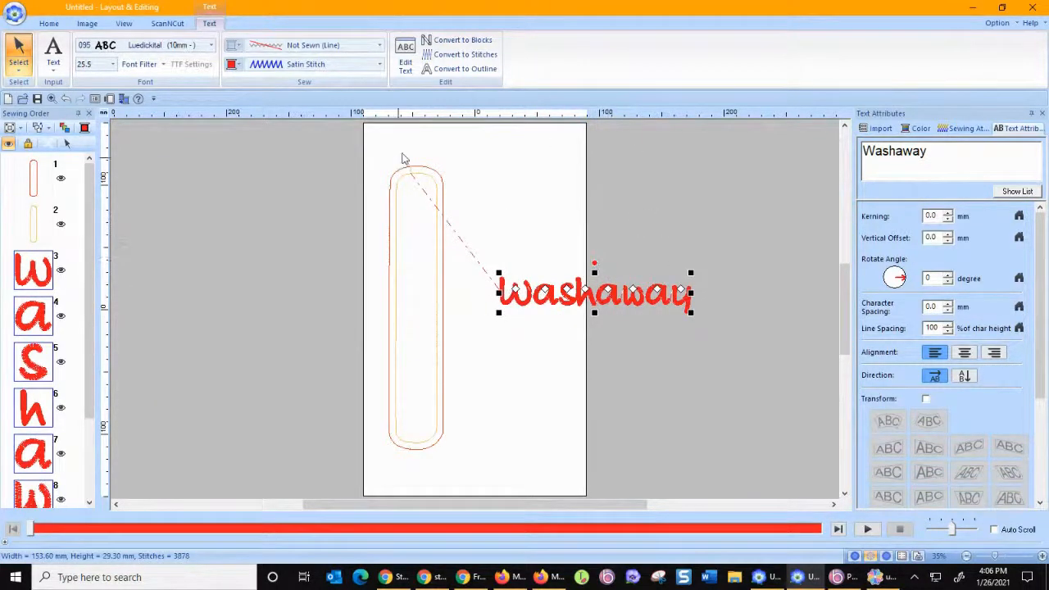
{"action": "left_click", "coordinate": [281, 68]}
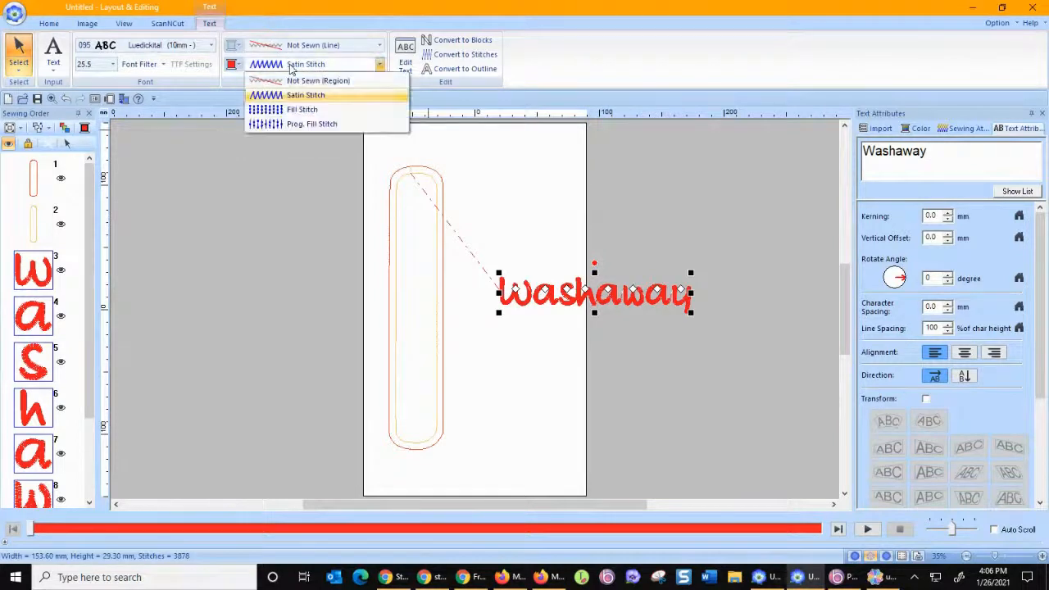
{"action": "left_click", "coordinate": [295, 93]}
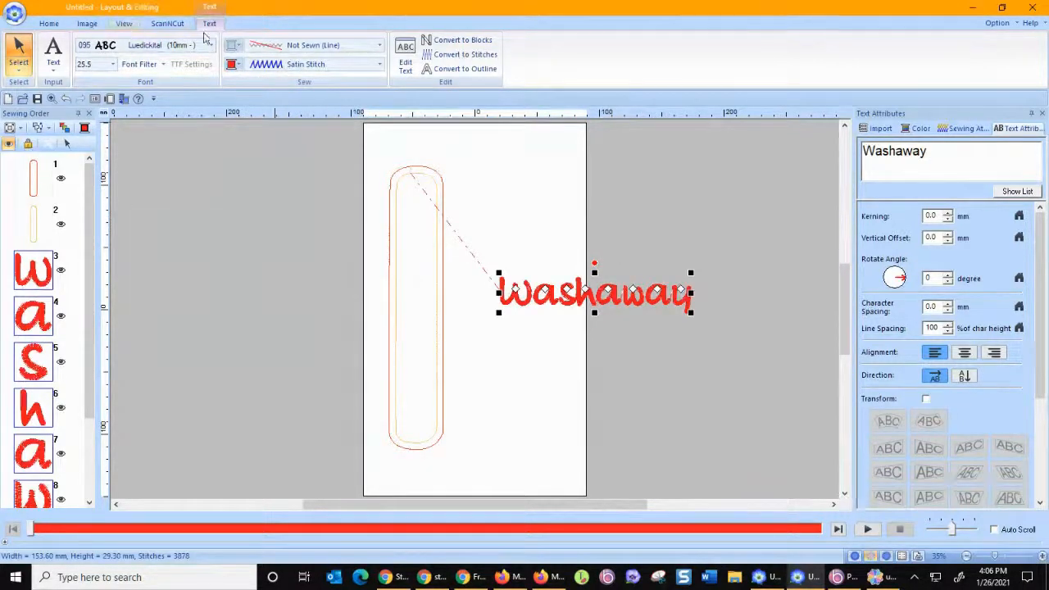
{"action": "left_click", "coordinate": [50, 23]}
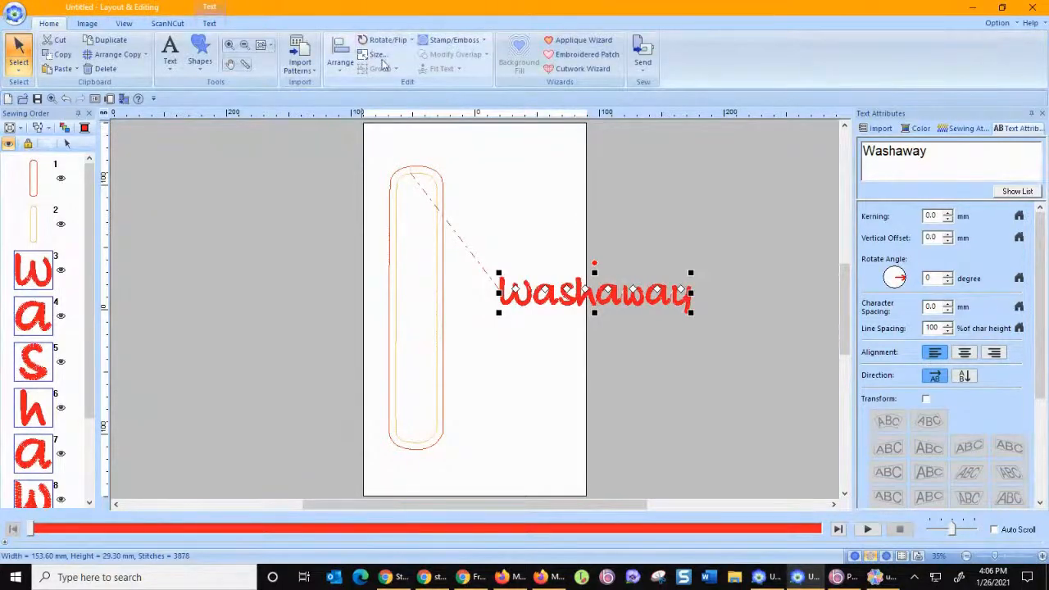
{"action": "left_click", "coordinate": [394, 45]}
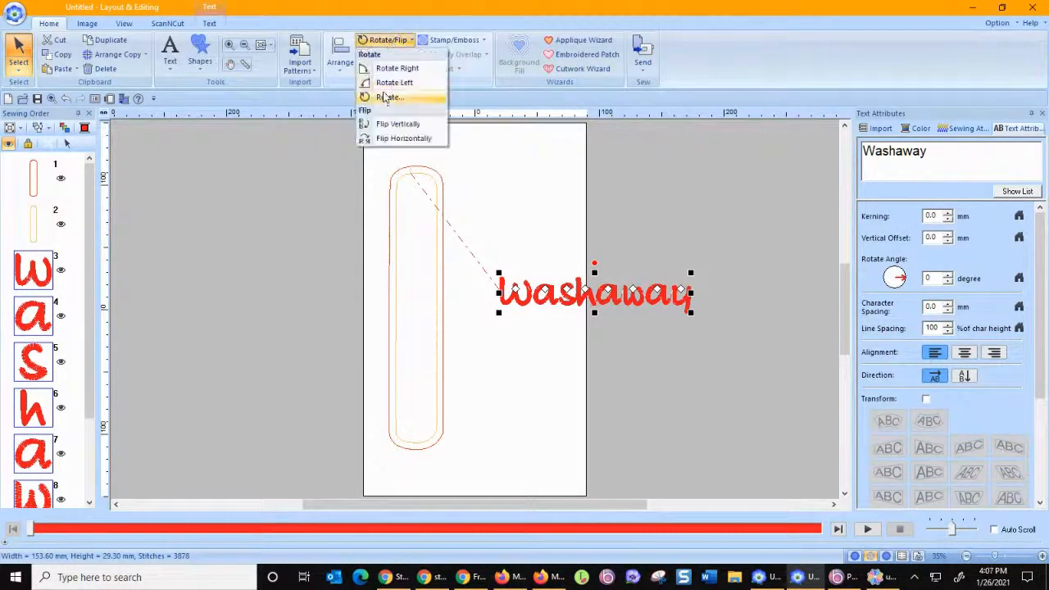
{"action": "left_click", "coordinate": [381, 82]}
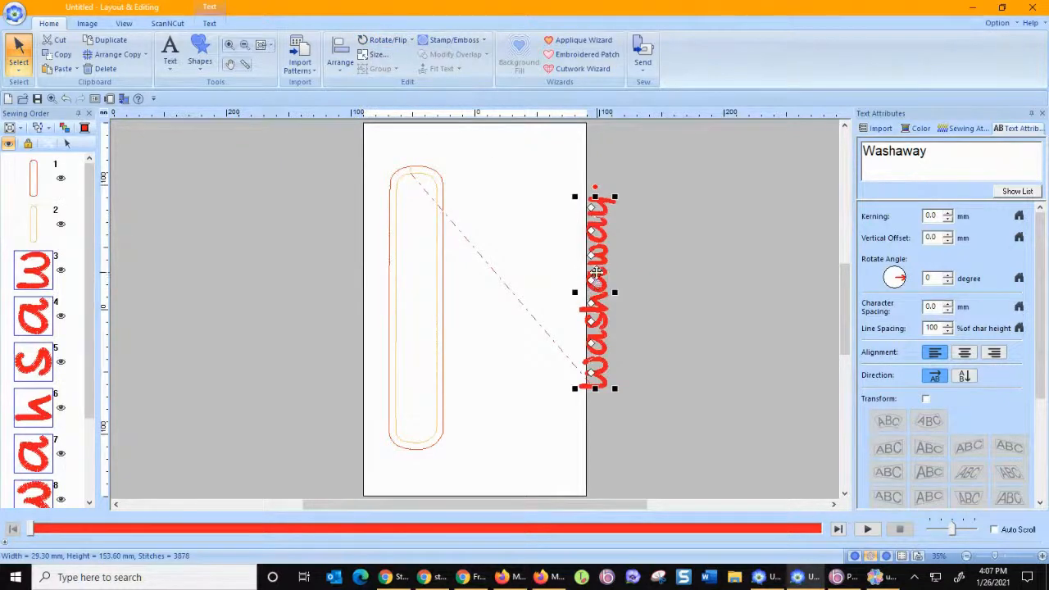
Step: Select both rounded outlines together and group them
{"action": "left_click_drag", "start_coordinate": [352, 143], "coordinate": [466, 473]}
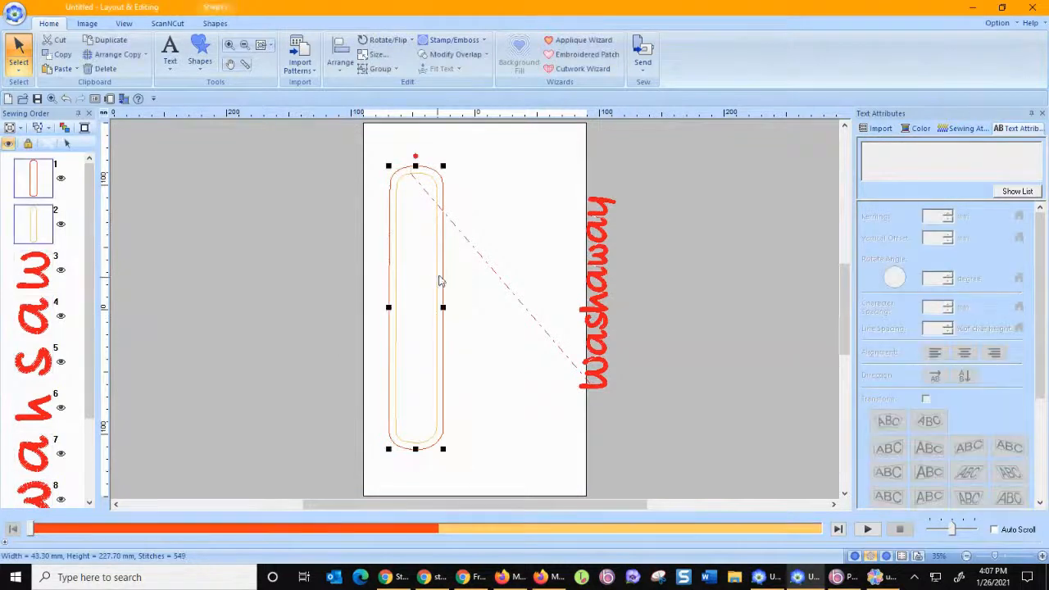
{"action": "right_click", "coordinate": [443, 293]}
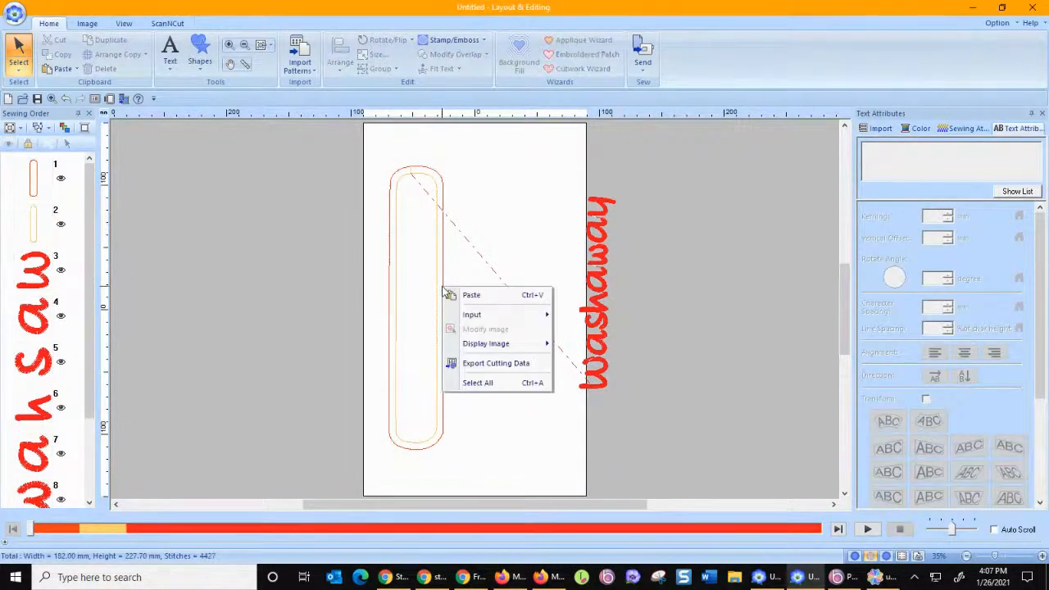
{"action": "left_click", "coordinate": [380, 159]}
{"action": "left_click_drag", "start_coordinate": [379, 158], "coordinate": [454, 478]}
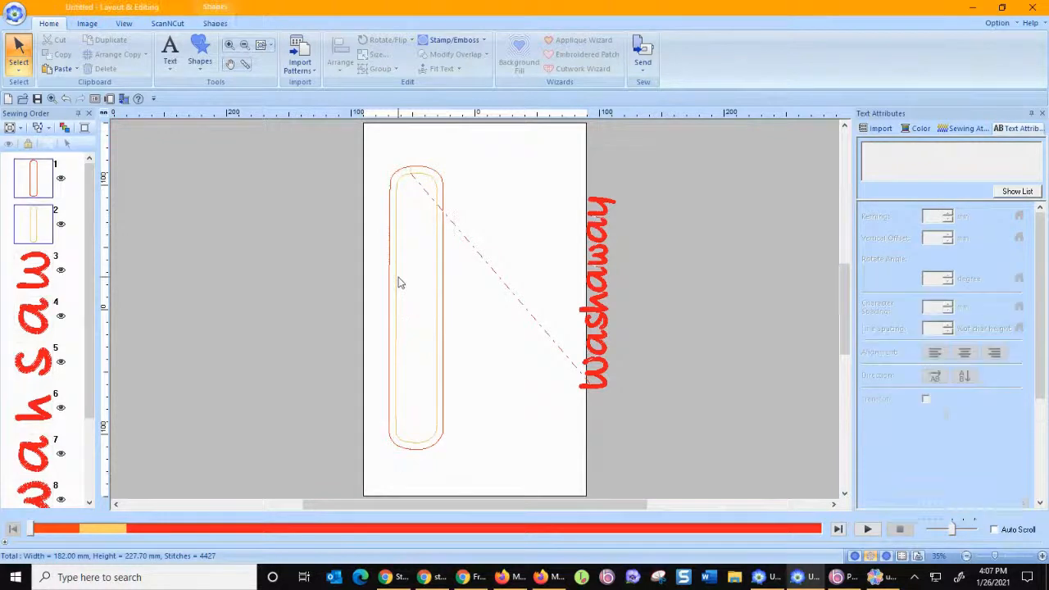
{"action": "right_click", "coordinate": [443, 285]}
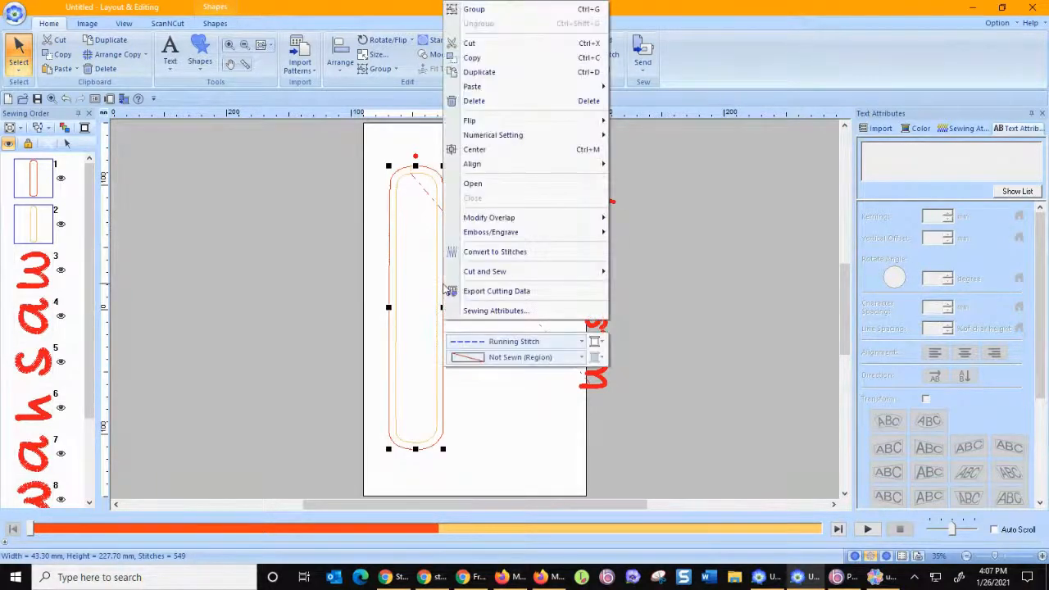
{"action": "left_click", "coordinate": [453, 9]}
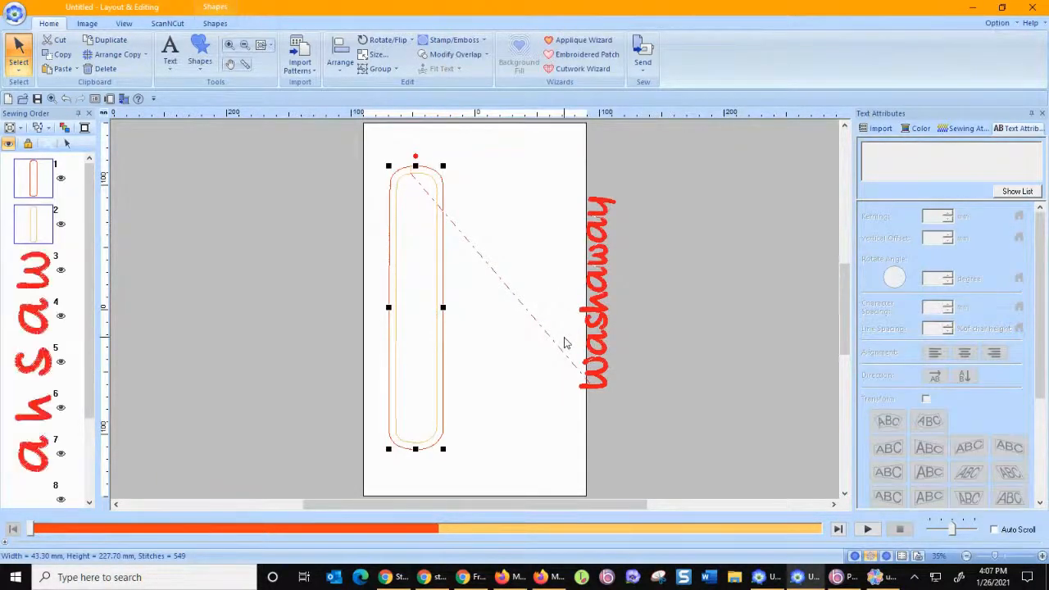
Step: Align the lettering and grouped outlines by horizontal center and vertical middle, and move them together toward the page's left edge
{"action": "left_click", "coordinate": [358, 132]}
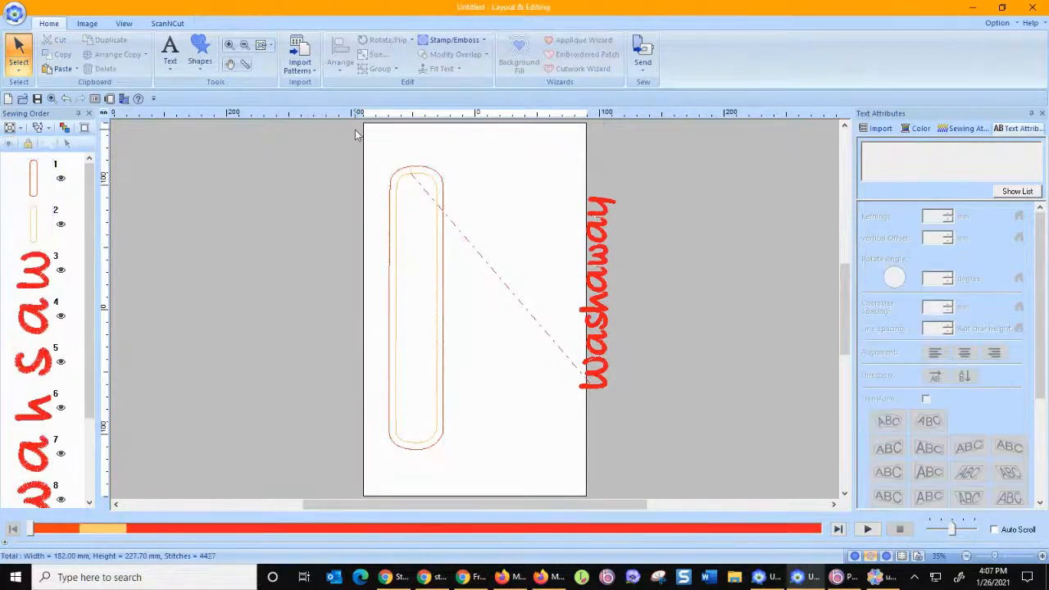
{"action": "left_click_drag", "start_coordinate": [355, 136], "coordinate": [627, 492]}
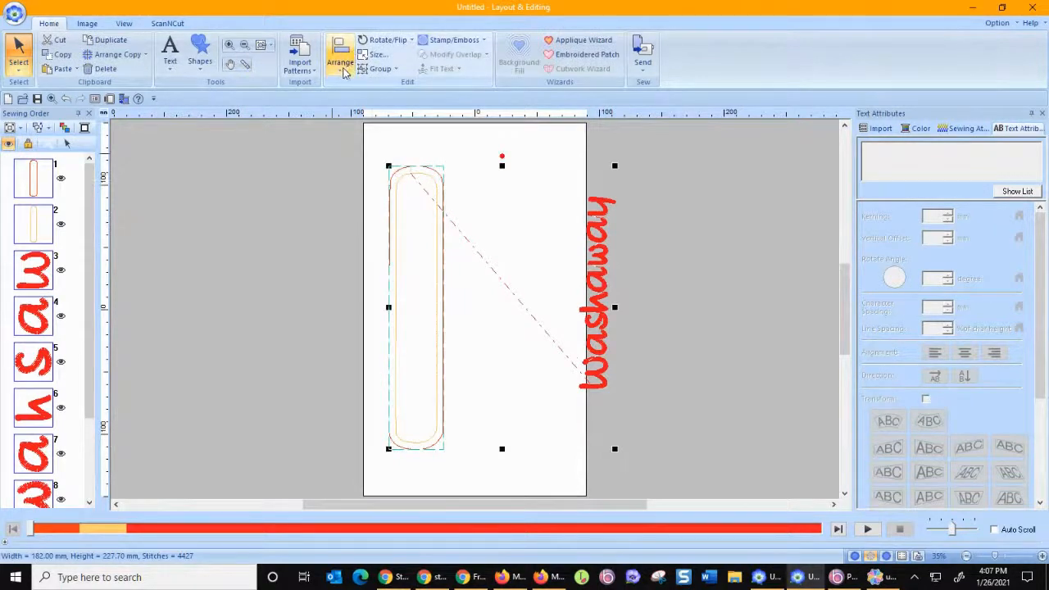
{"action": "left_click", "coordinate": [344, 72]}
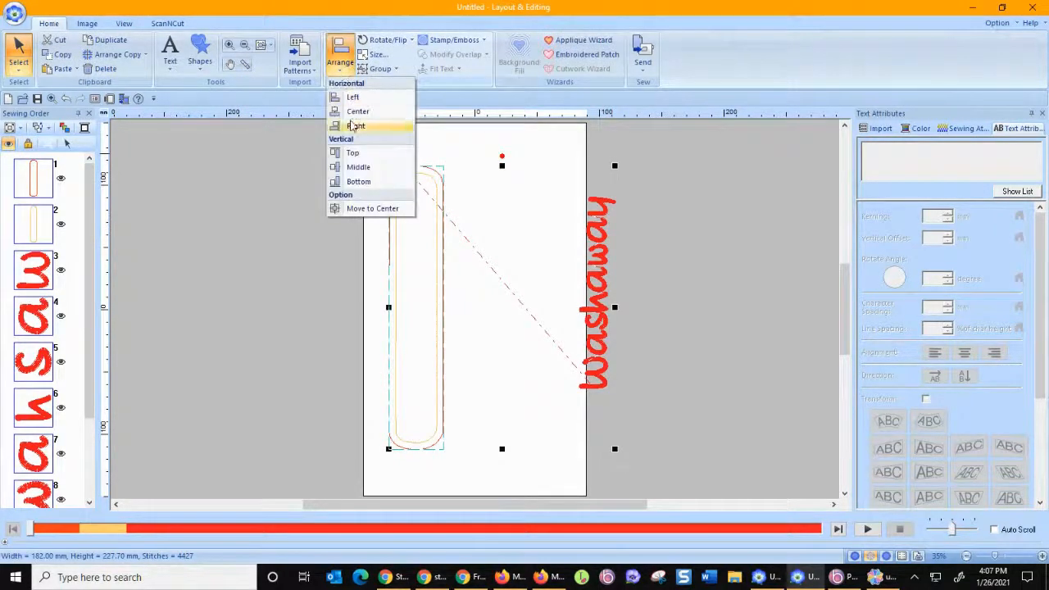
{"action": "left_click", "coordinate": [353, 110]}
{"action": "left_click", "coordinate": [342, 74]}
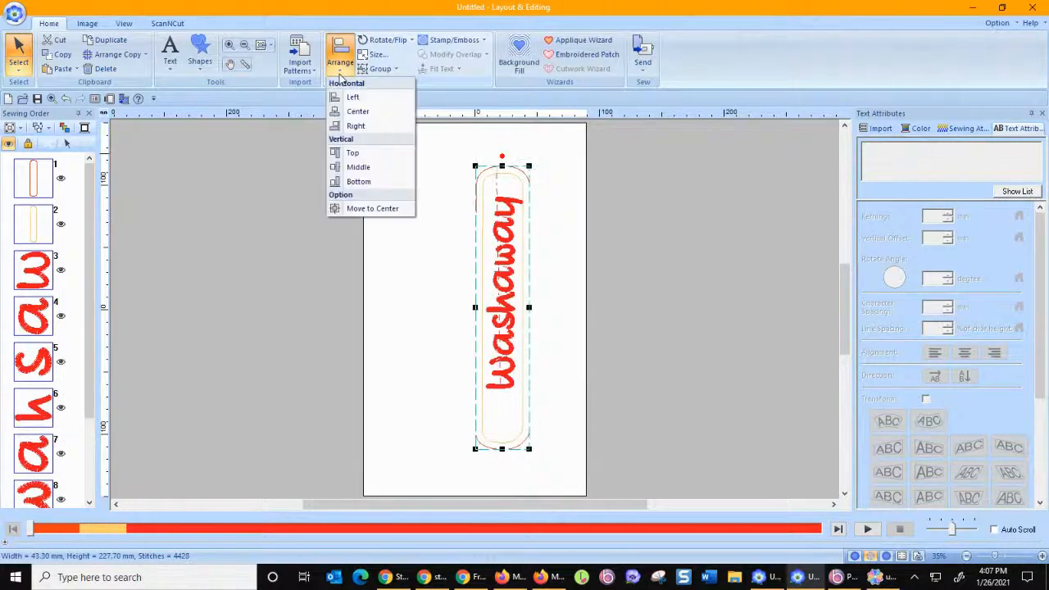
{"action": "left_click", "coordinate": [352, 167]}
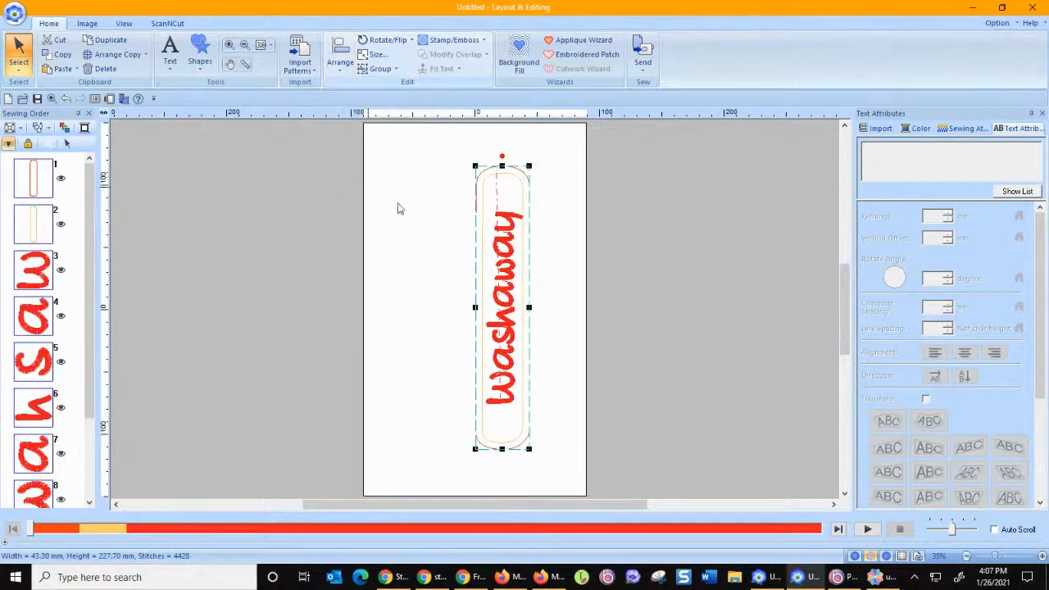
{"action": "left_click_drag", "start_coordinate": [499, 291], "coordinate": [402, 291]}
Step: Set the design page's hoop size to 272 x 272 mm (Quilt Frame LL)
{"action": "left_click", "coordinate": [109, 99]}
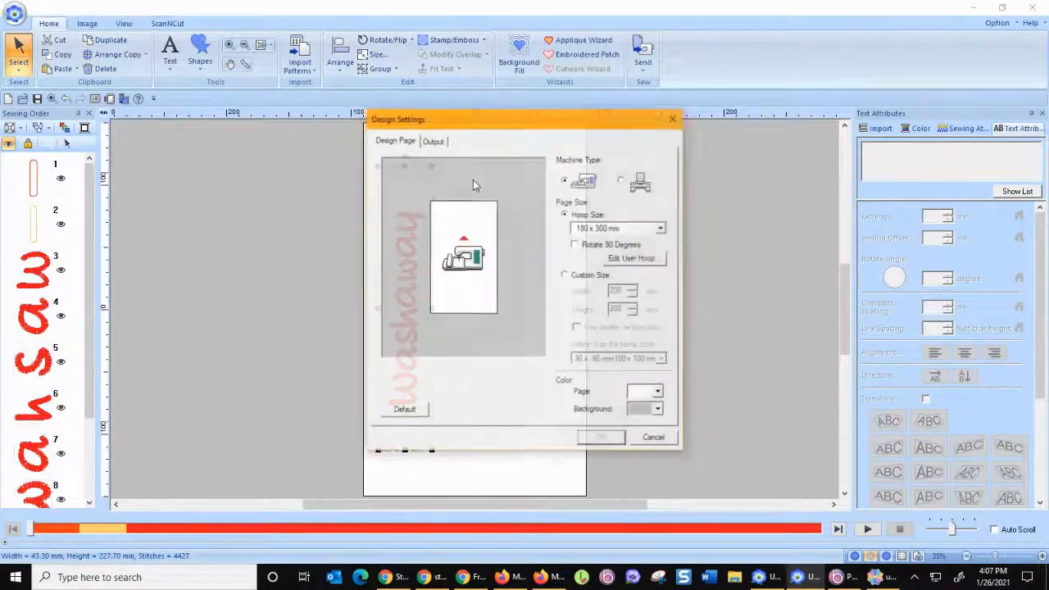
{"action": "left_click", "coordinate": [662, 228]}
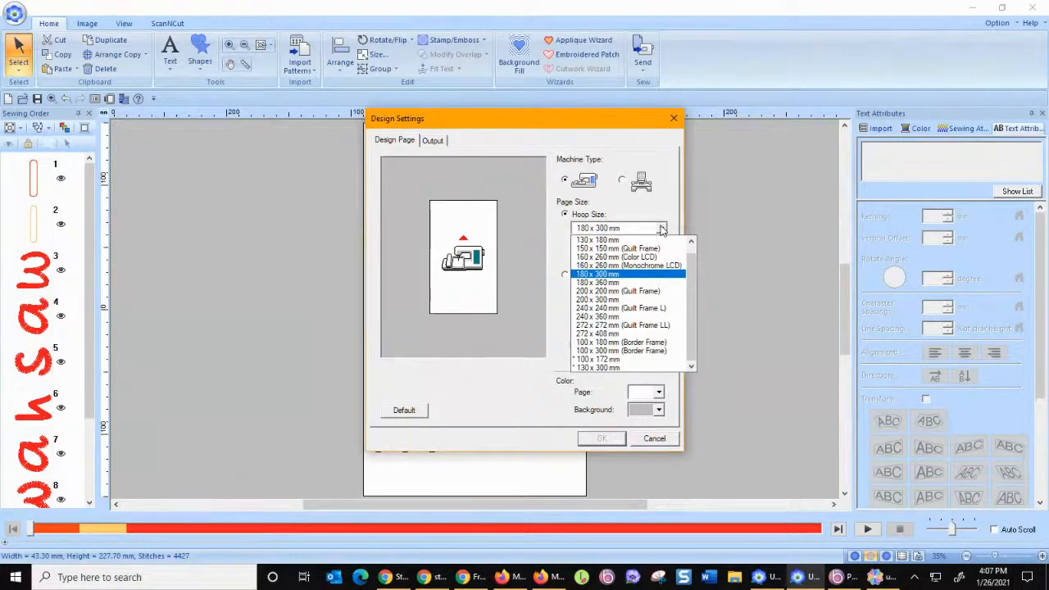
{"action": "left_click", "coordinate": [628, 325]}
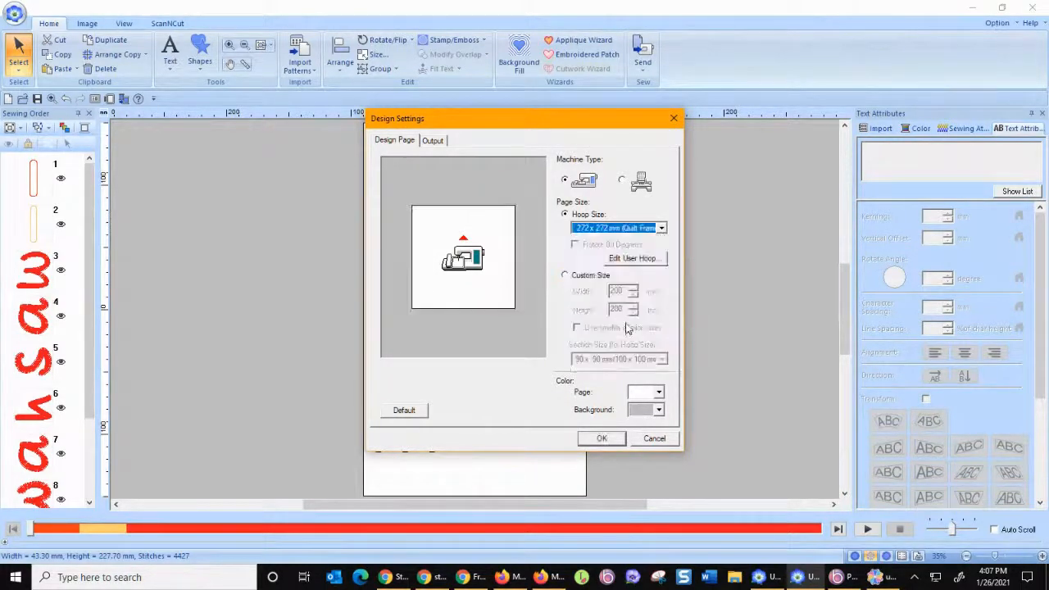
{"action": "left_click", "coordinate": [605, 442]}
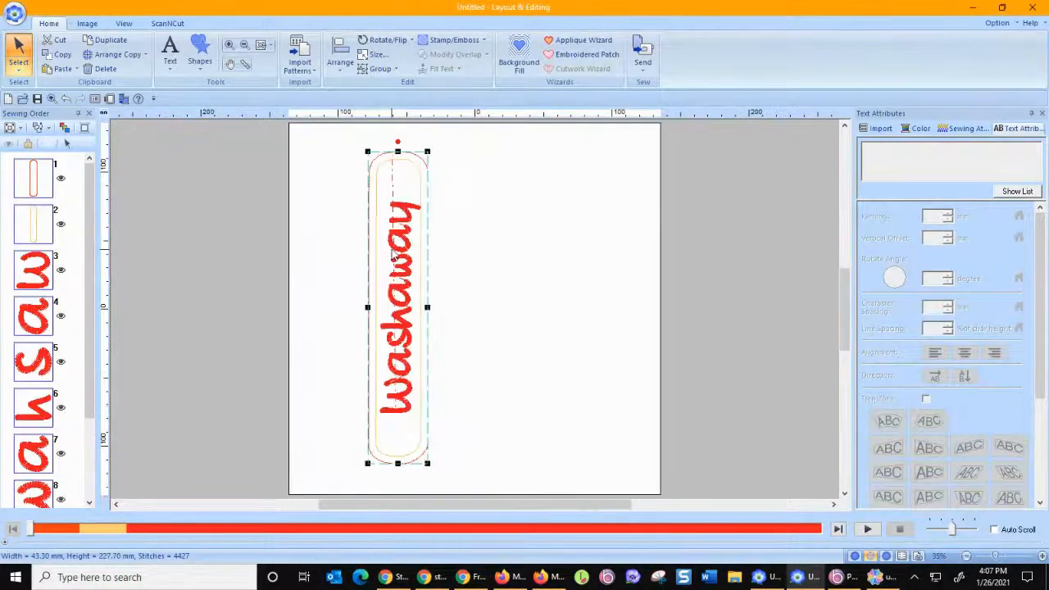
Step: Move the lettered wrap closer to the page's left edge and matrix-copy it across the hoop into five wraps spaced 11.0 mm apart
{"action": "left_click_drag", "start_coordinate": [405, 263], "coordinate": [344, 267]}
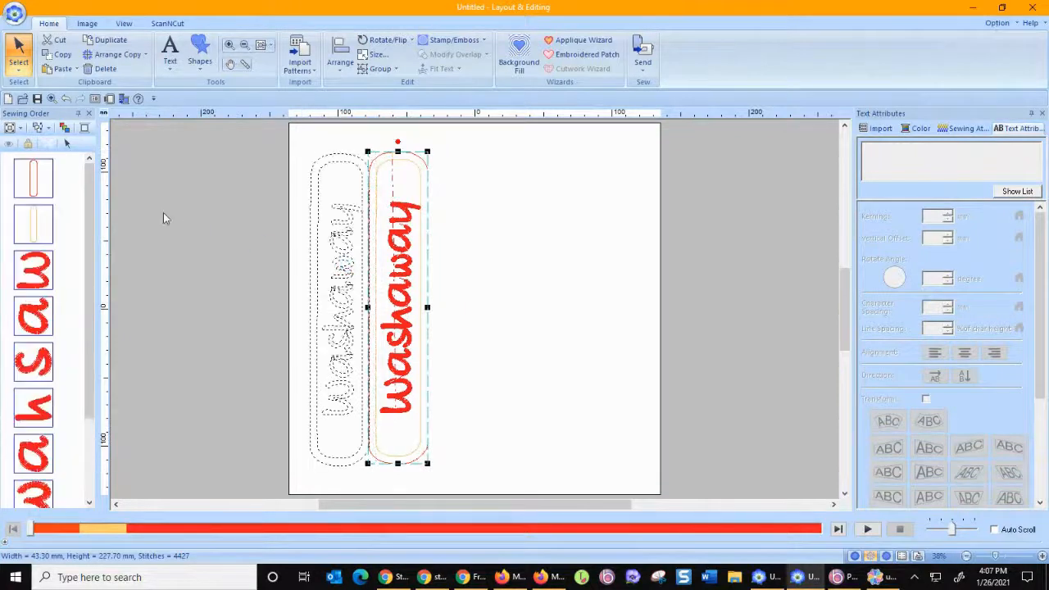
{"action": "left_click", "coordinate": [139, 54]}
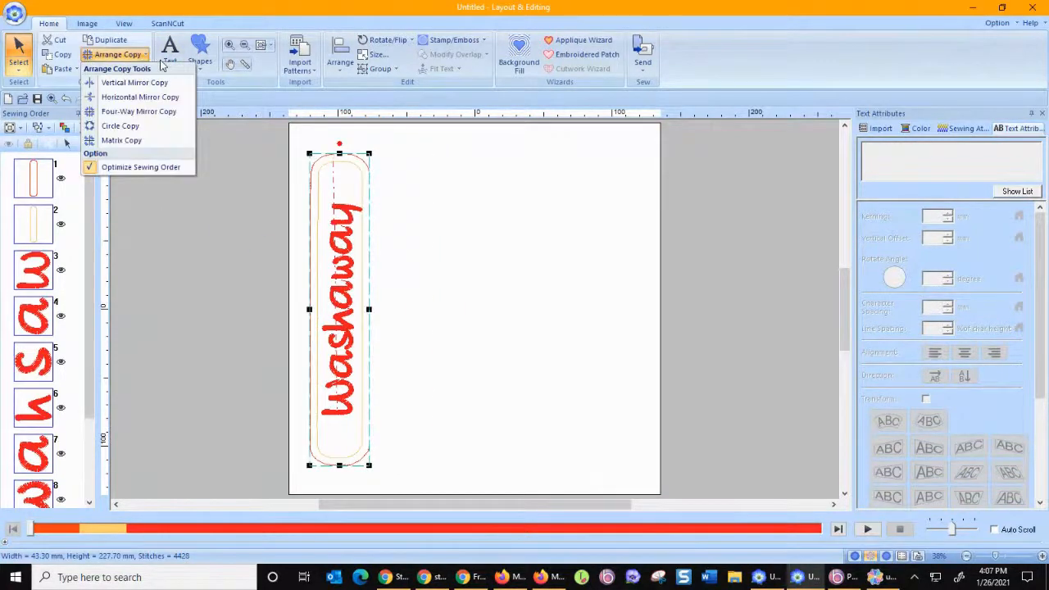
{"action": "left_click", "coordinate": [131, 140]}
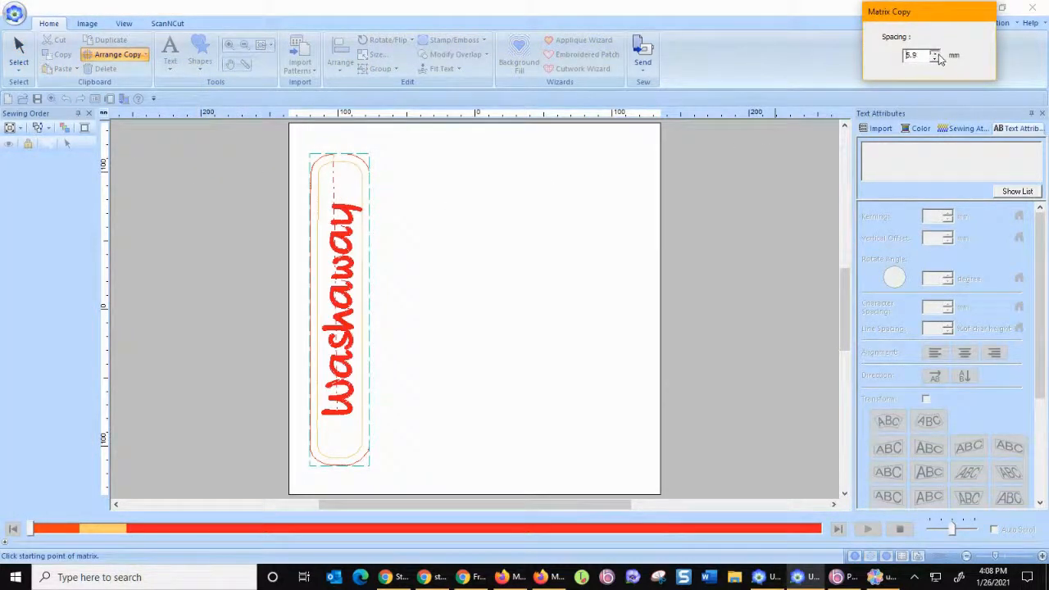
{"action": "left_click", "coordinate": [938, 54]}
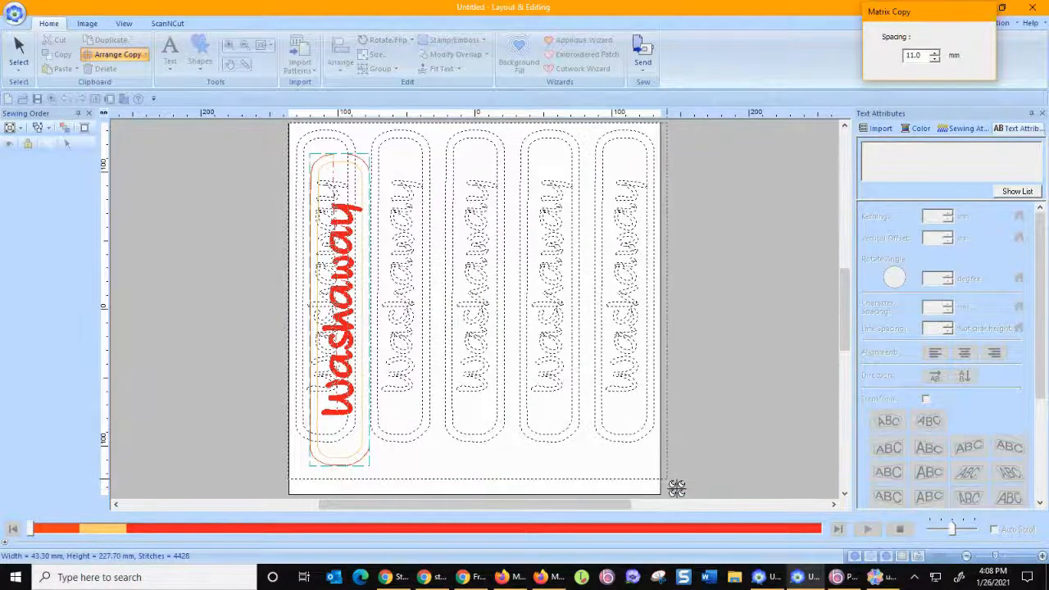
{"action": "left_click", "coordinate": [666, 479]}
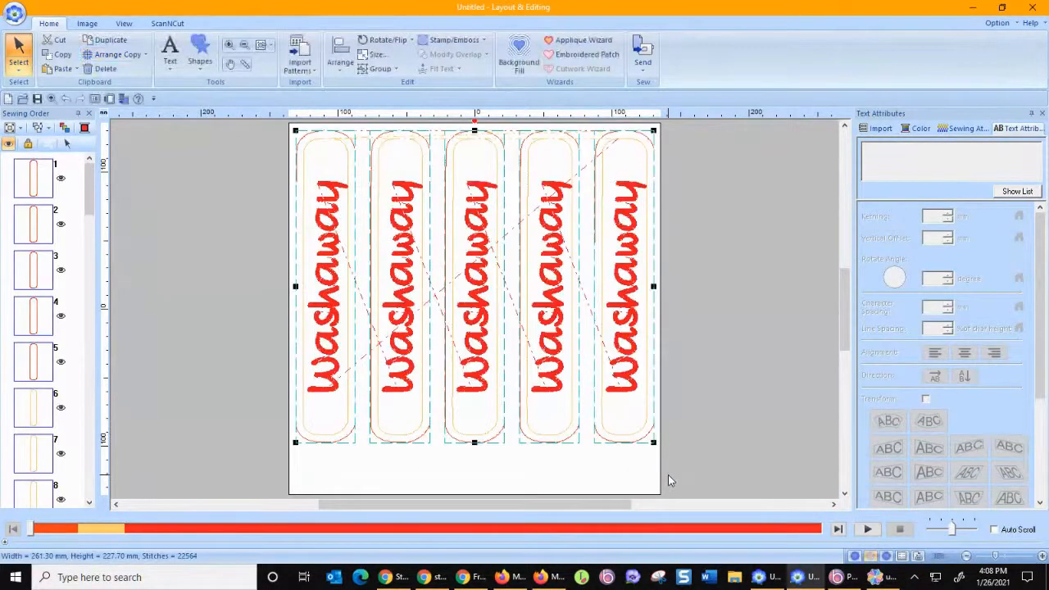
Step: Ungroup the two rounded outlines of the first wrap in the row
{"action": "left_click", "coordinate": [403, 299]}
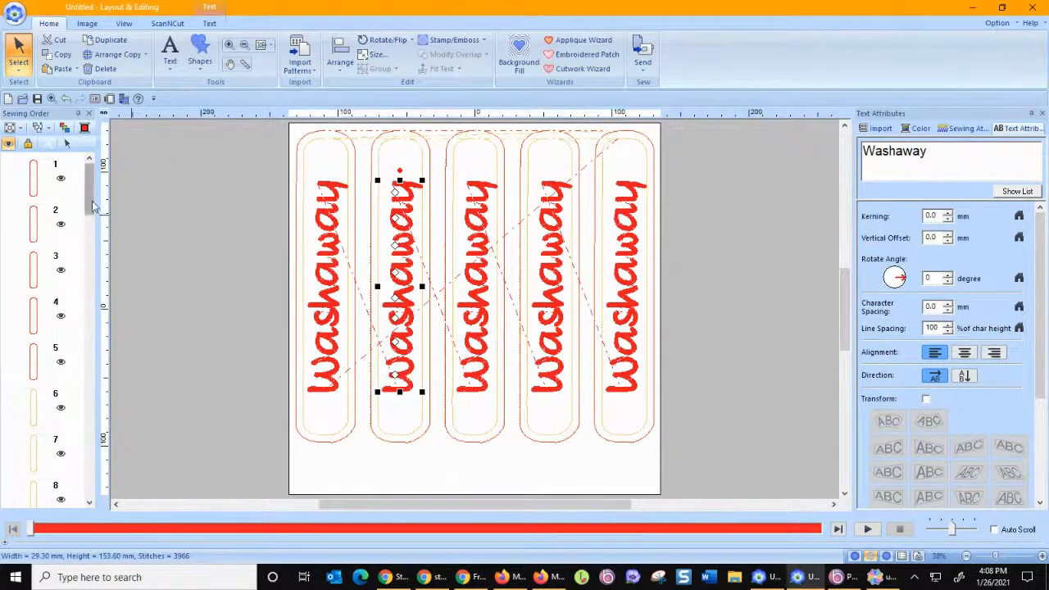
{"action": "left_click_drag", "start_coordinate": [91, 208], "coordinate": [93, 233]}
{"action": "left_click", "coordinate": [194, 187]}
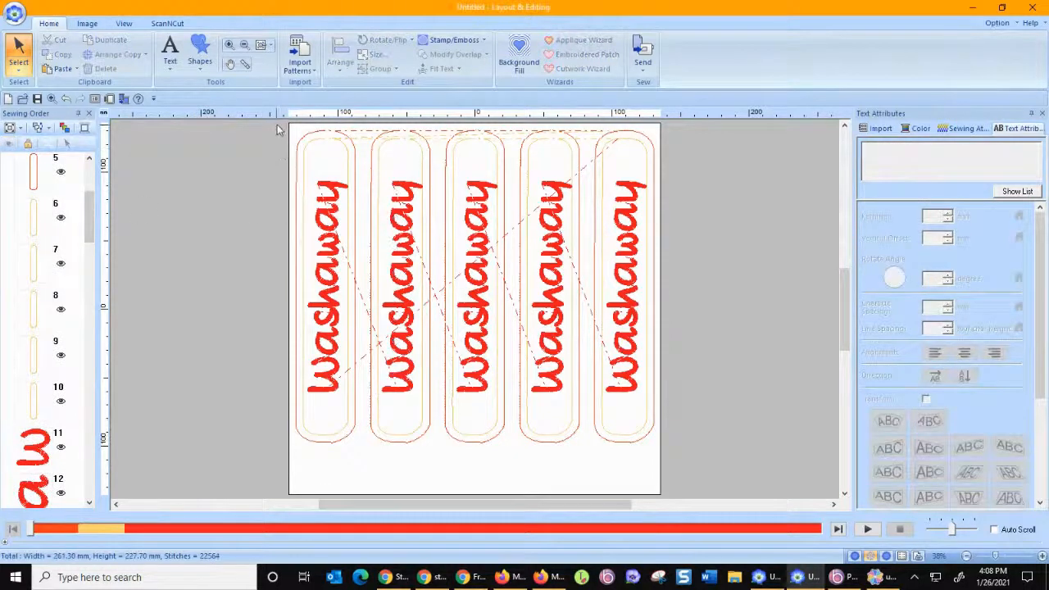
{"action": "left_click", "coordinate": [312, 139]}
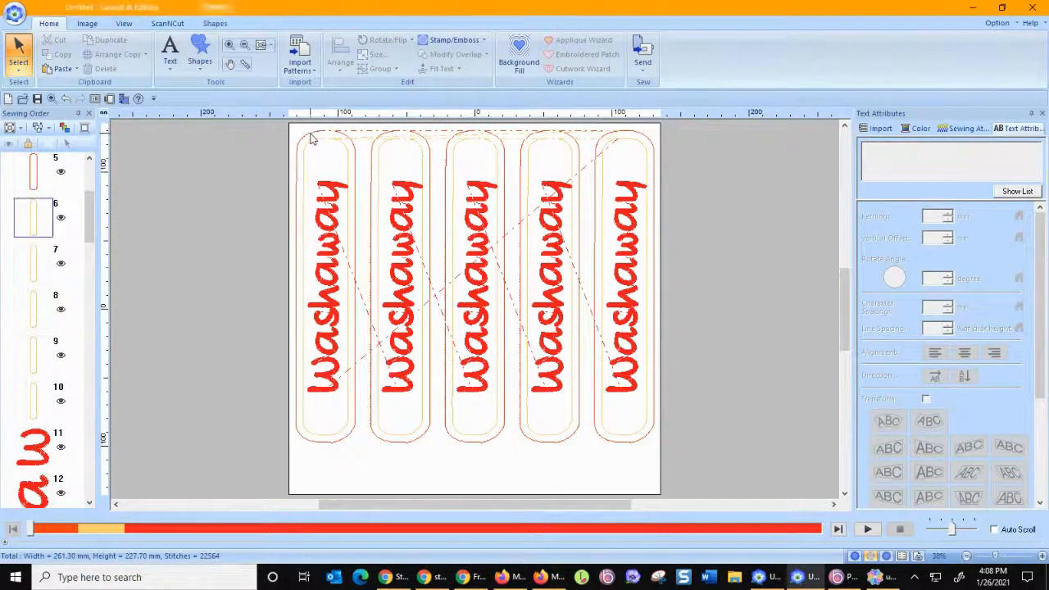
{"action": "right_click", "coordinate": [312, 139]}
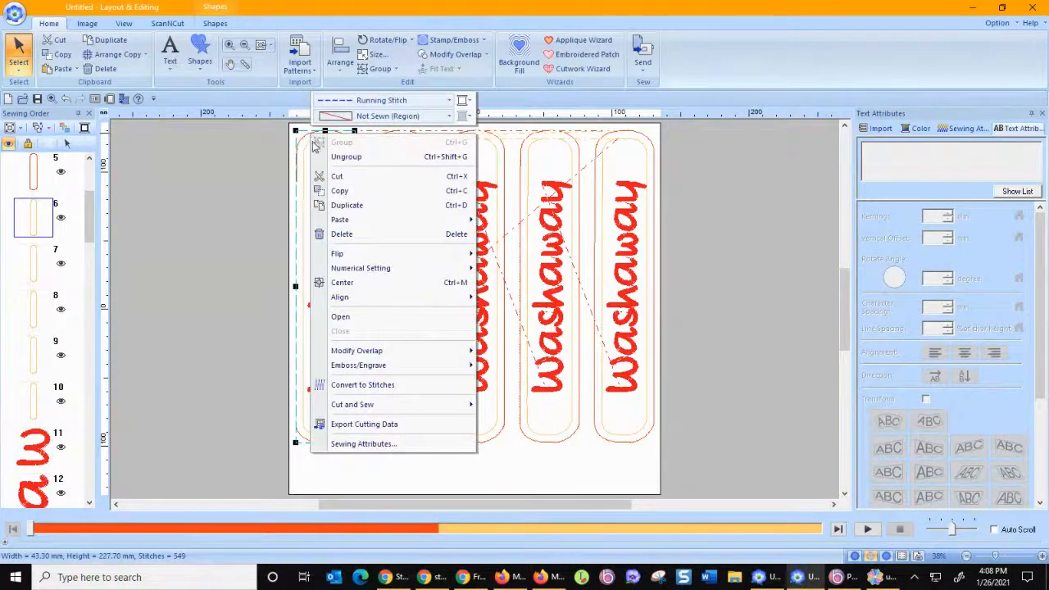
{"action": "left_click", "coordinate": [323, 160]}
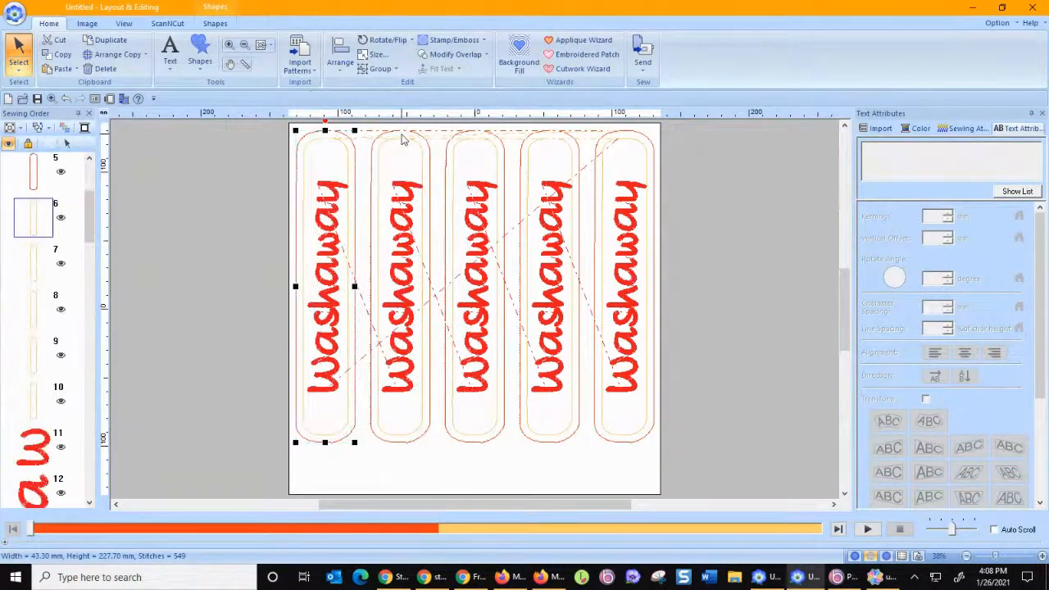
Step: Ungroup the rounded outlines of the second and third wraps
{"action": "left_click", "coordinate": [401, 140]}
{"action": "left_click", "coordinate": [402, 142]}
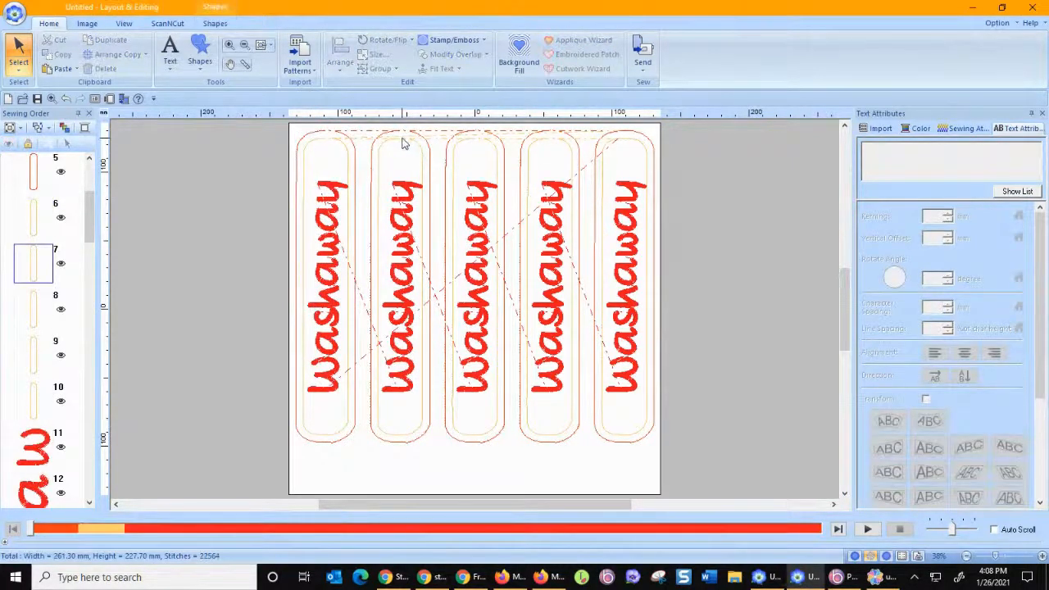
{"action": "right_click", "coordinate": [402, 134]}
{"action": "left_click", "coordinate": [428, 164]}
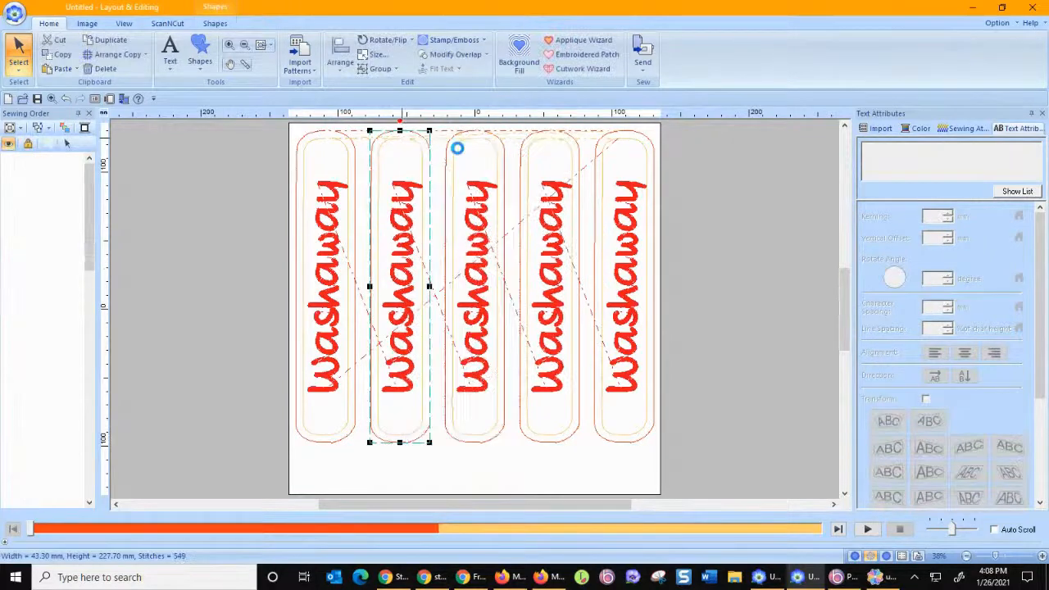
{"action": "left_click", "coordinate": [466, 140]}
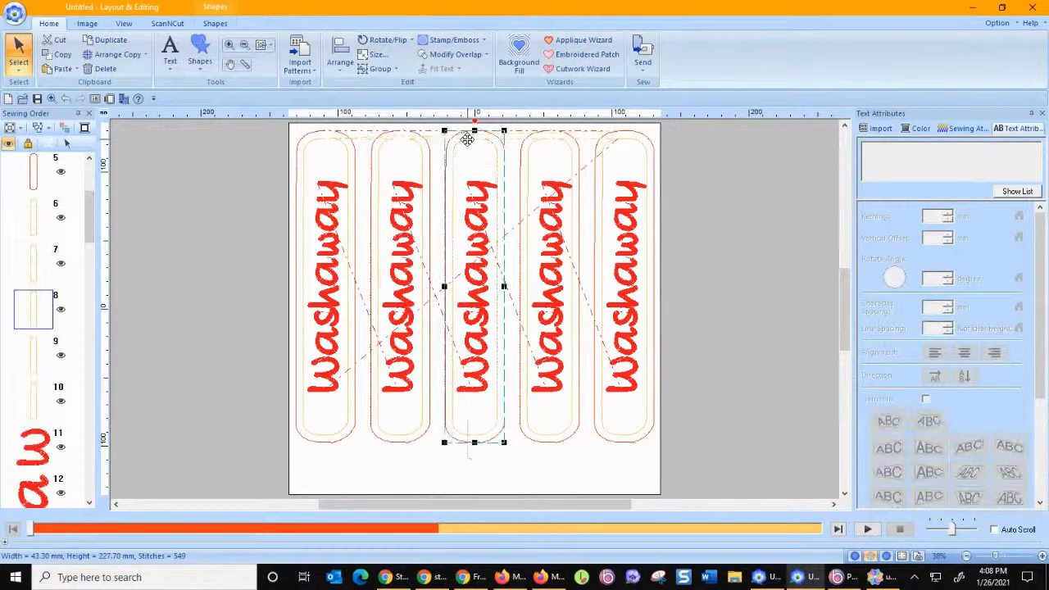
{"action": "right_click", "coordinate": [468, 134]}
{"action": "left_click", "coordinate": [485, 163]}
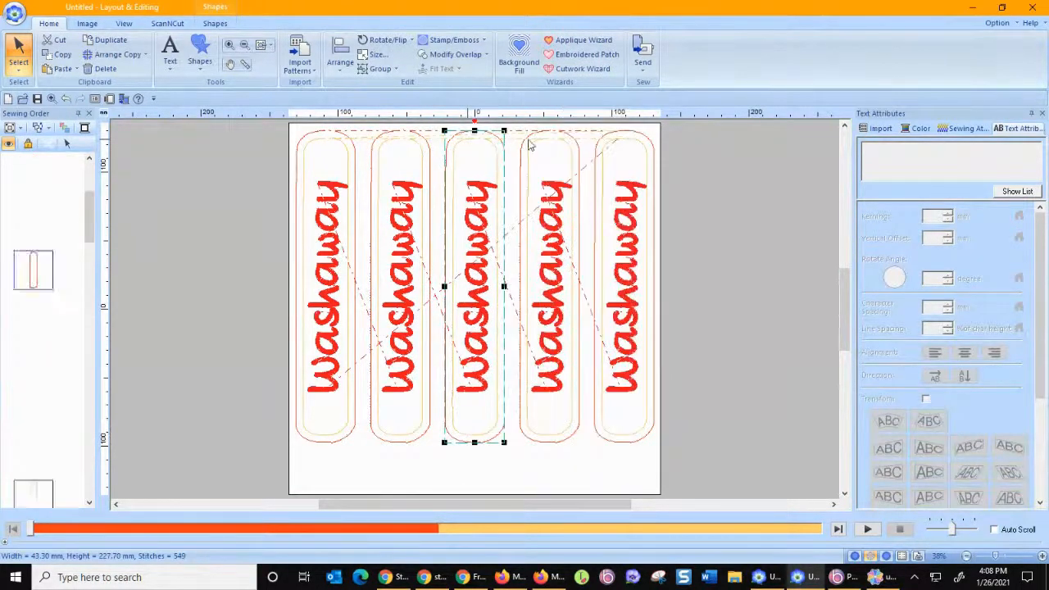
{"action": "left_click", "coordinate": [541, 139]}
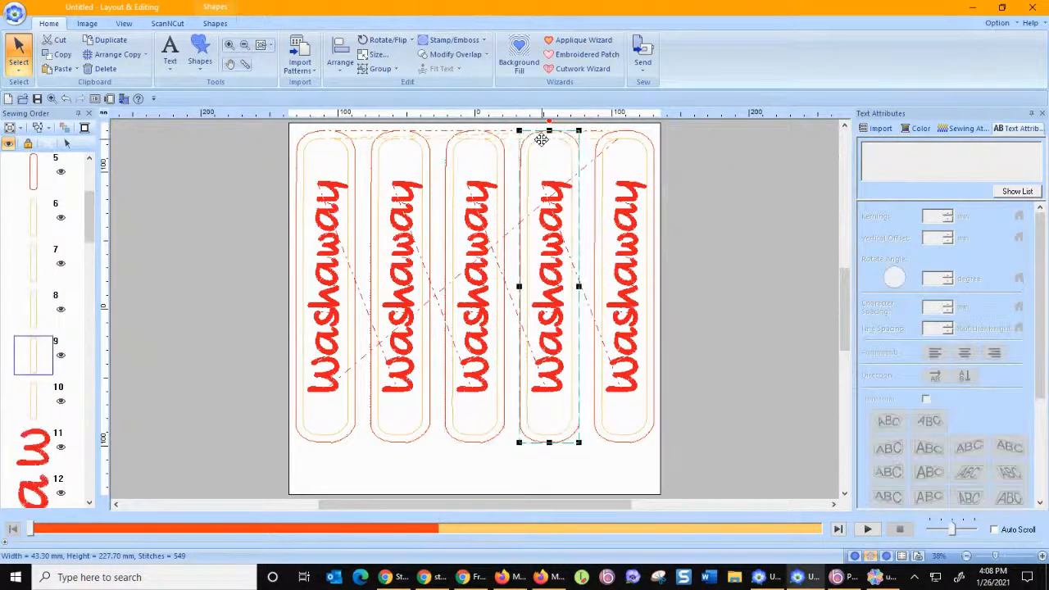
Step: Change the fourth wrap's lettering to "Ad Washaway"
{"action": "left_click", "coordinate": [554, 188]}
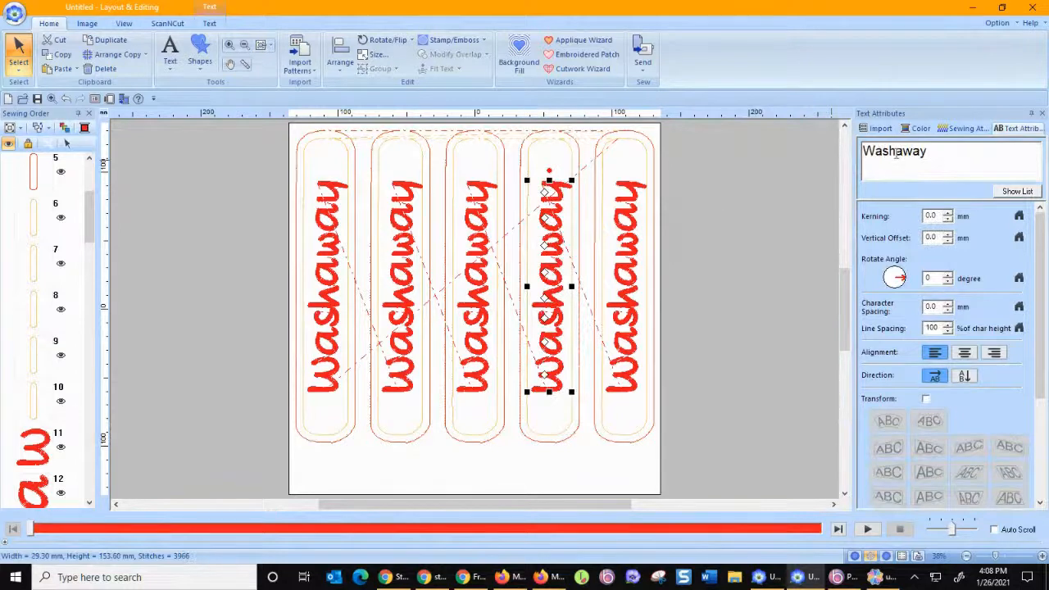
{"action": "left_click_drag", "start_coordinate": [928, 152], "coordinate": [852, 160]}
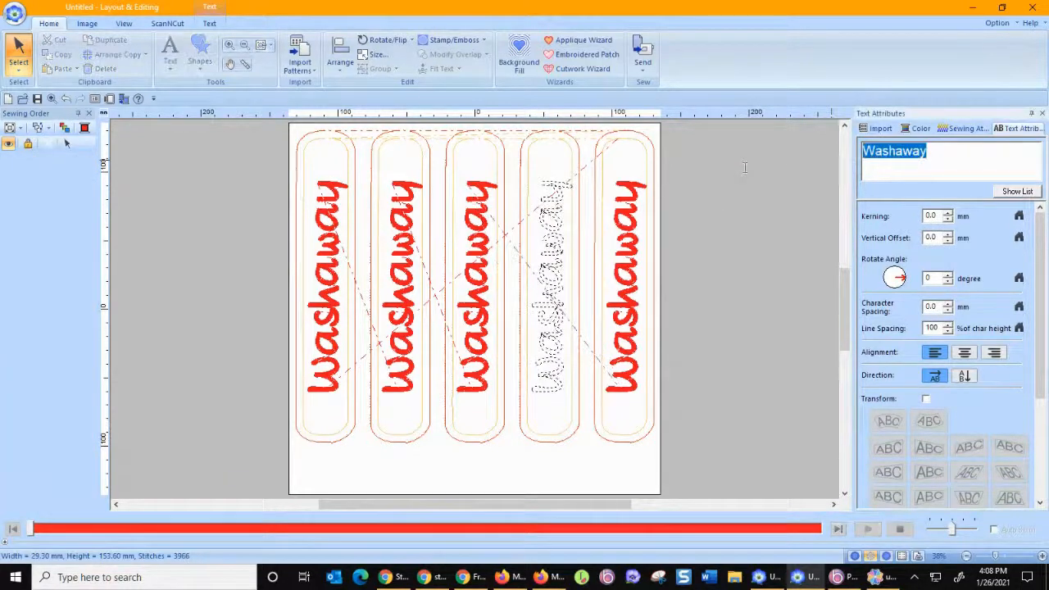
{"action": "left_click", "coordinate": [874, 164]}
{"action": "type", "text": "Adh"}
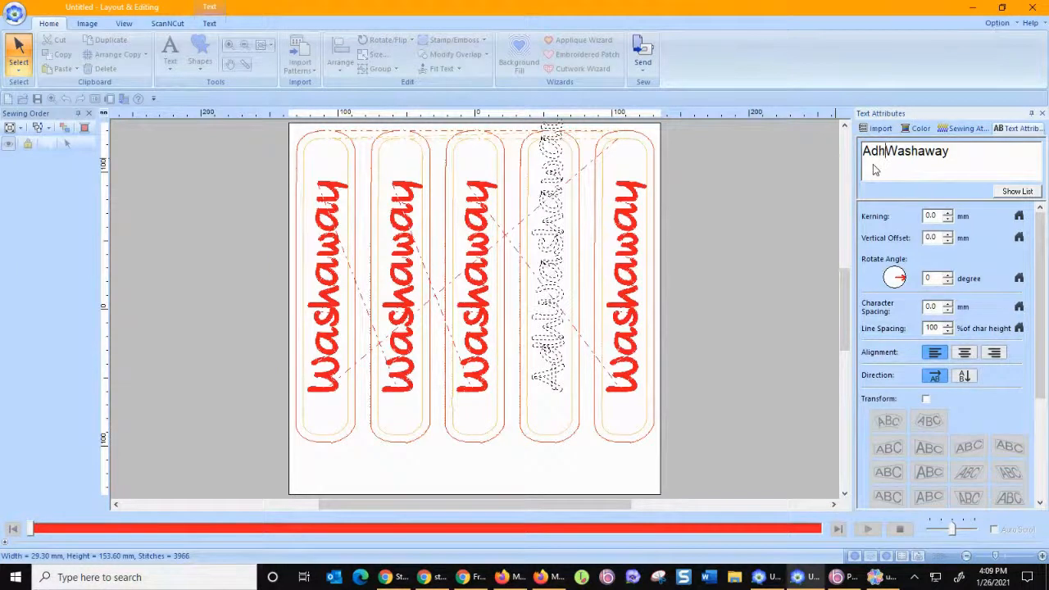
{"action": "key", "text": "BackSpace"}
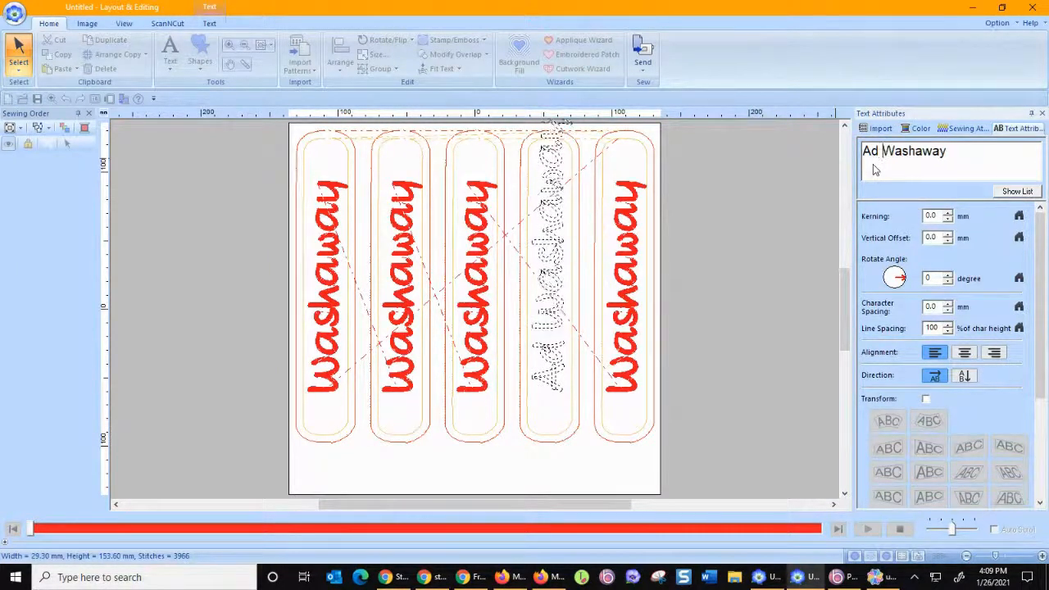
{"action": "left_click", "coordinate": [705, 320]}
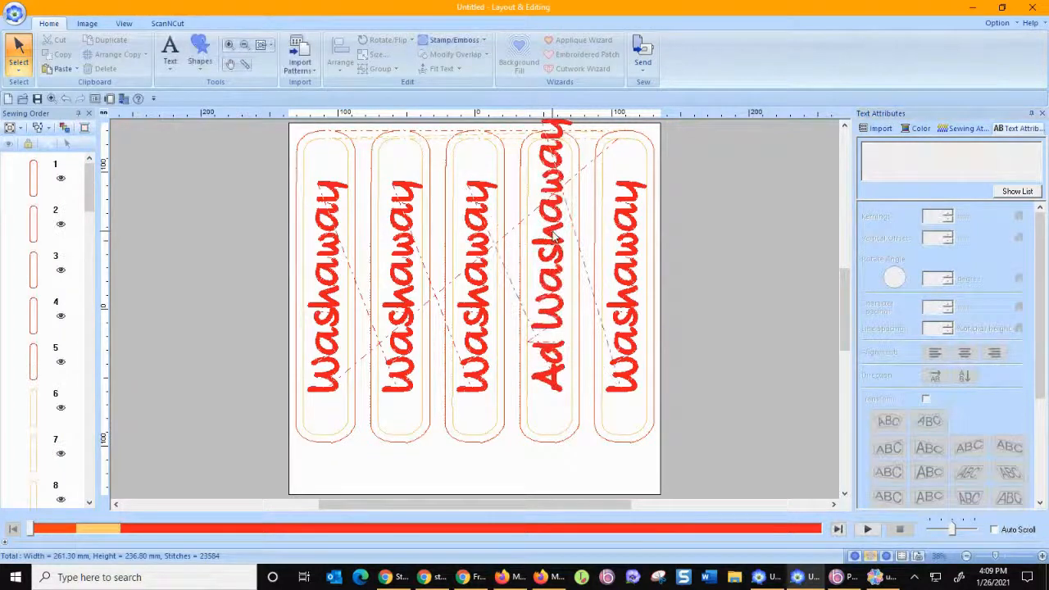
Step: Move the fourth wrap down slightly and scale its lettering to about 24.9 mm wide and 153.1 mm high
{"action": "left_click_drag", "start_coordinate": [557, 241], "coordinate": [557, 276]}
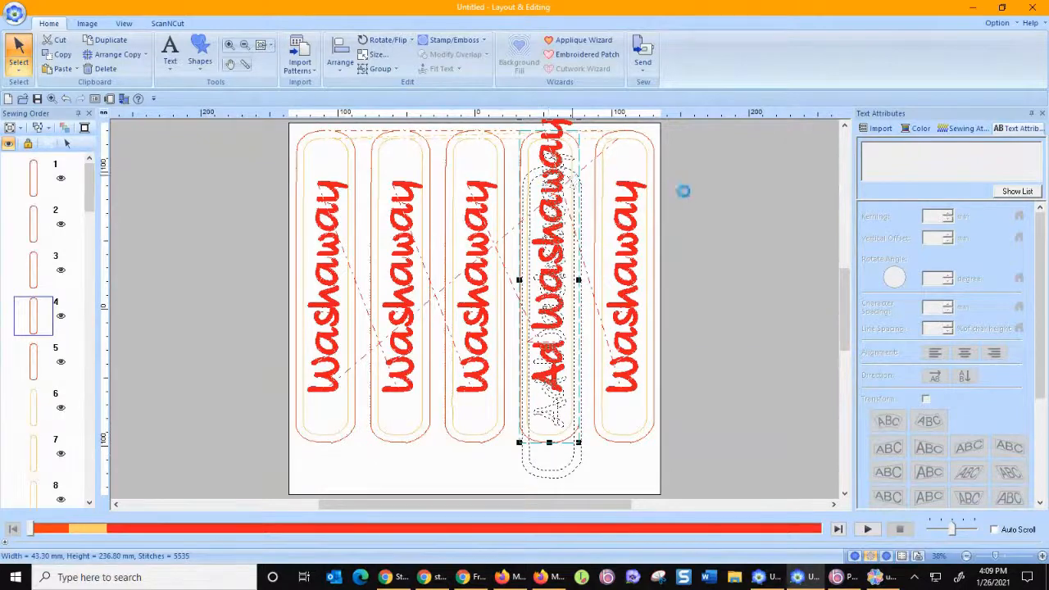
{"action": "left_click", "coordinate": [699, 223]}
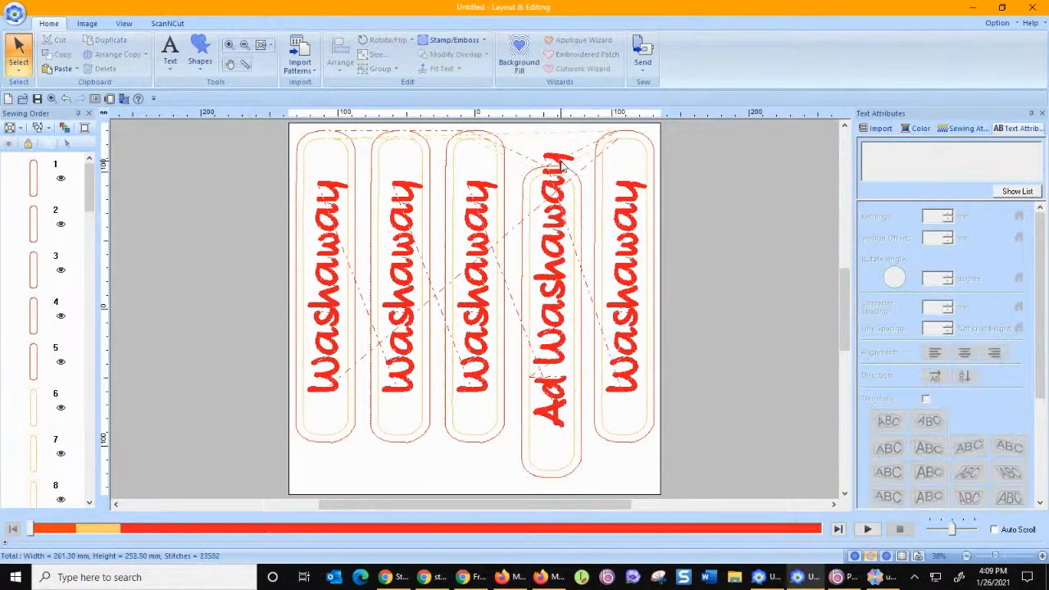
{"action": "left_click", "coordinate": [559, 162]}
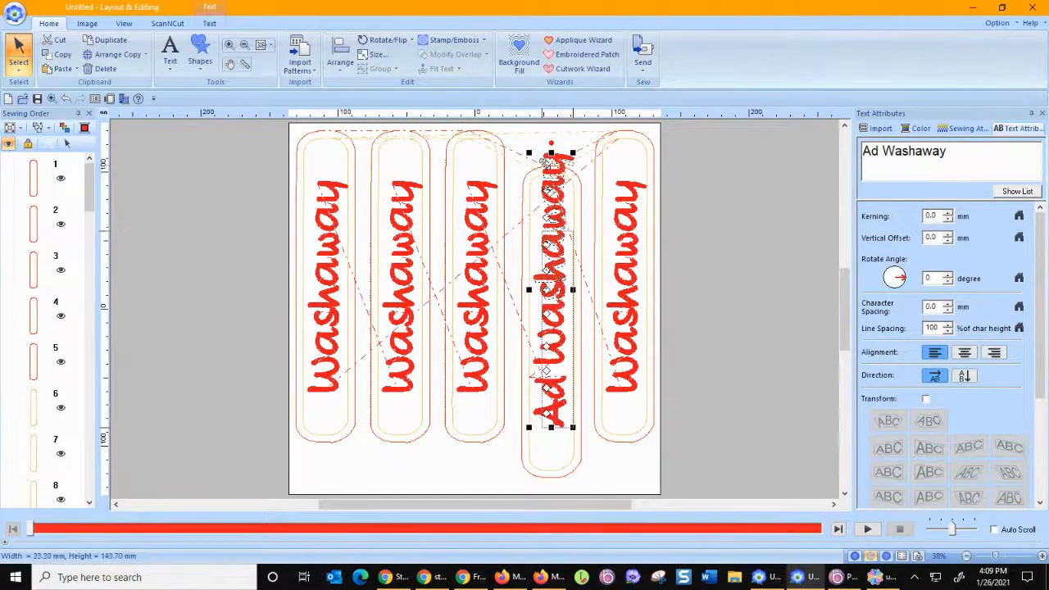
{"action": "left_click_drag", "start_coordinate": [554, 184], "coordinate": [551, 197]}
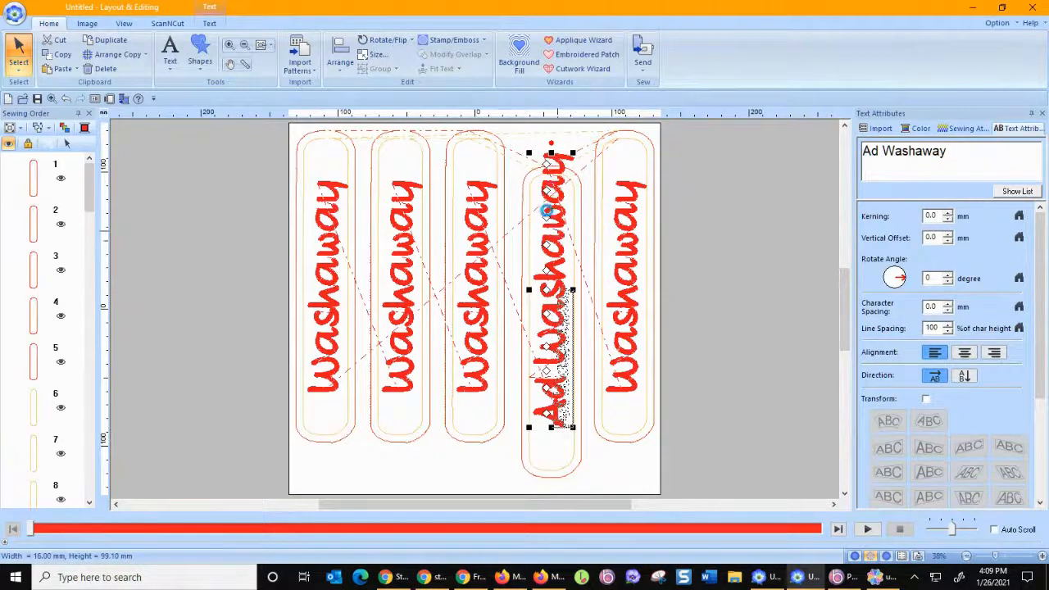
{"action": "left_click_drag", "start_coordinate": [550, 289], "coordinate": [513, 214]}
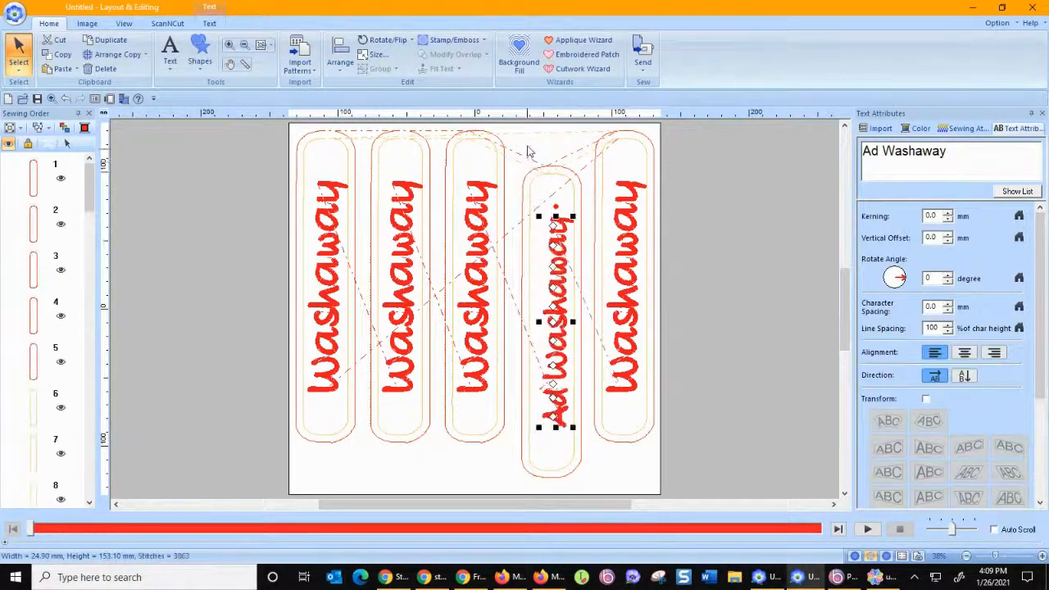
Step: Align the fourth wrap's lettering and outlines by horizontal center and vertical middle, and move them up level with the other wraps
{"action": "left_click_drag", "start_coordinate": [527, 146], "coordinate": [587, 491]}
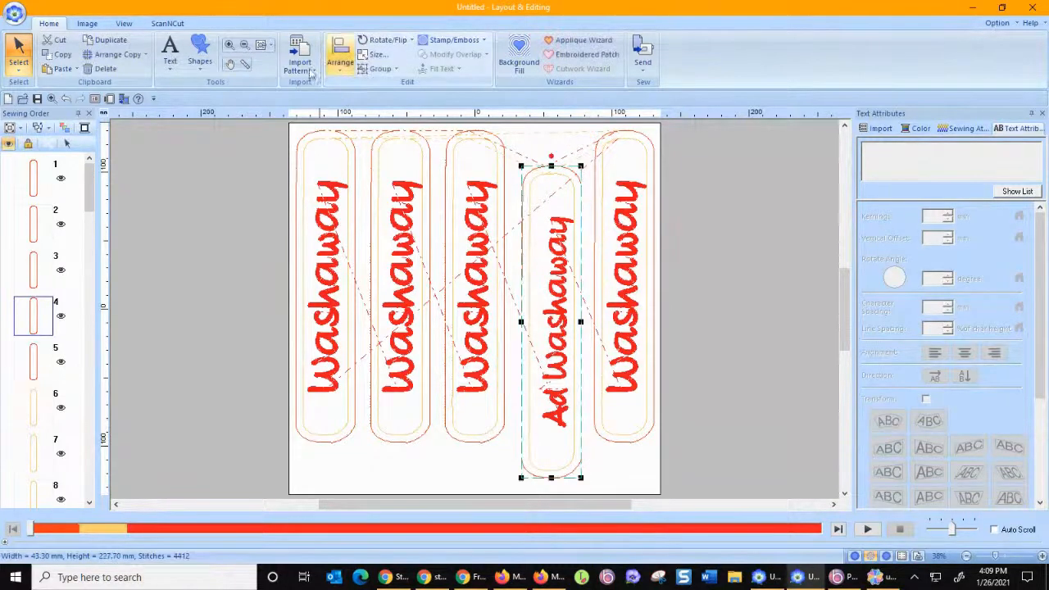
{"action": "left_click", "coordinate": [342, 64]}
{"action": "left_click", "coordinate": [348, 110]}
{"action": "left_click", "coordinate": [341, 71]}
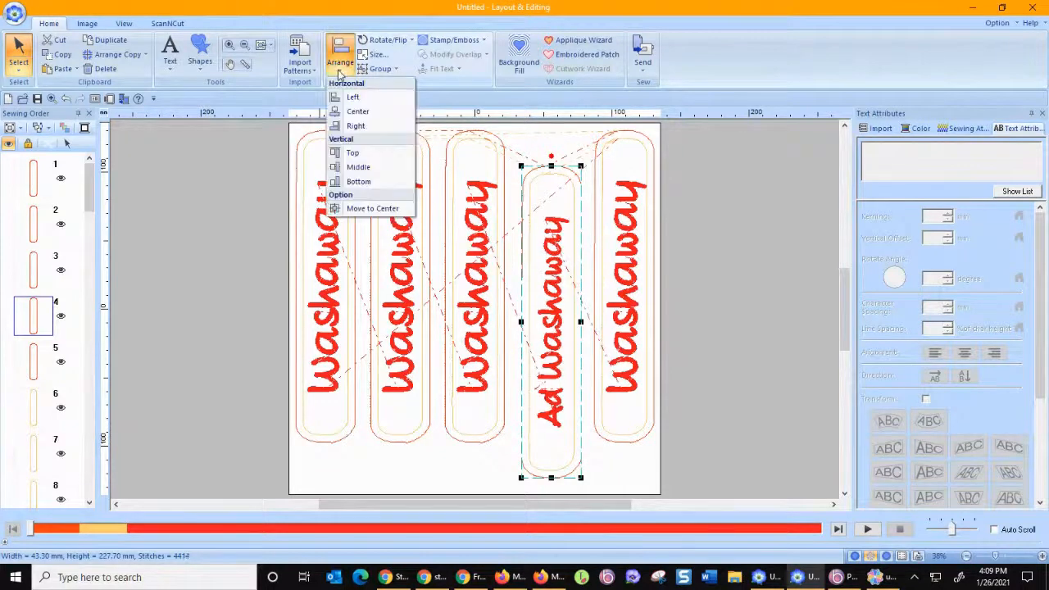
{"action": "left_click", "coordinate": [358, 167]}
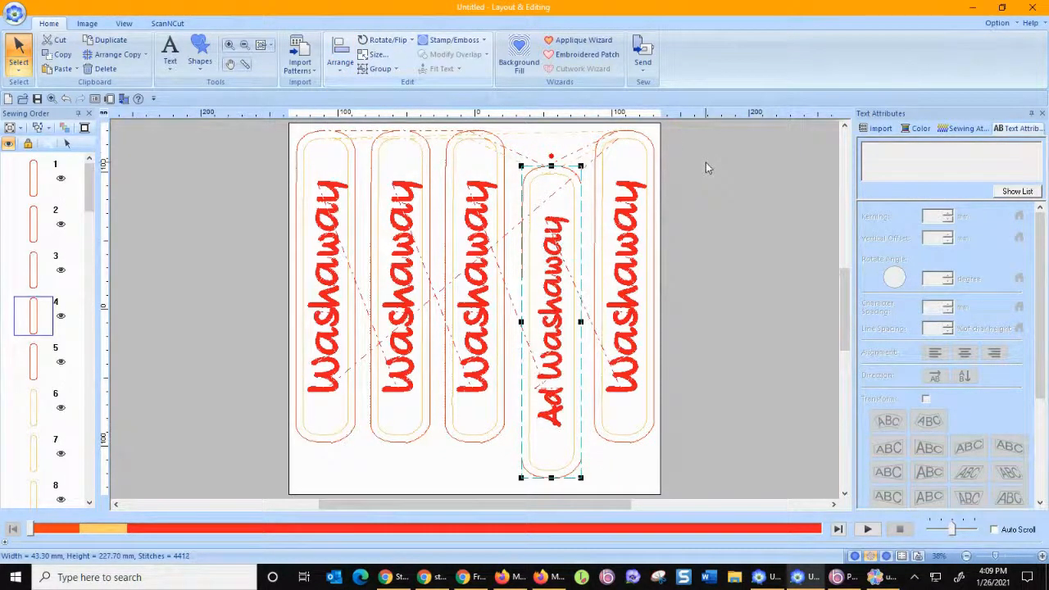
{"action": "left_click_drag", "start_coordinate": [551, 231], "coordinate": [551, 195]}
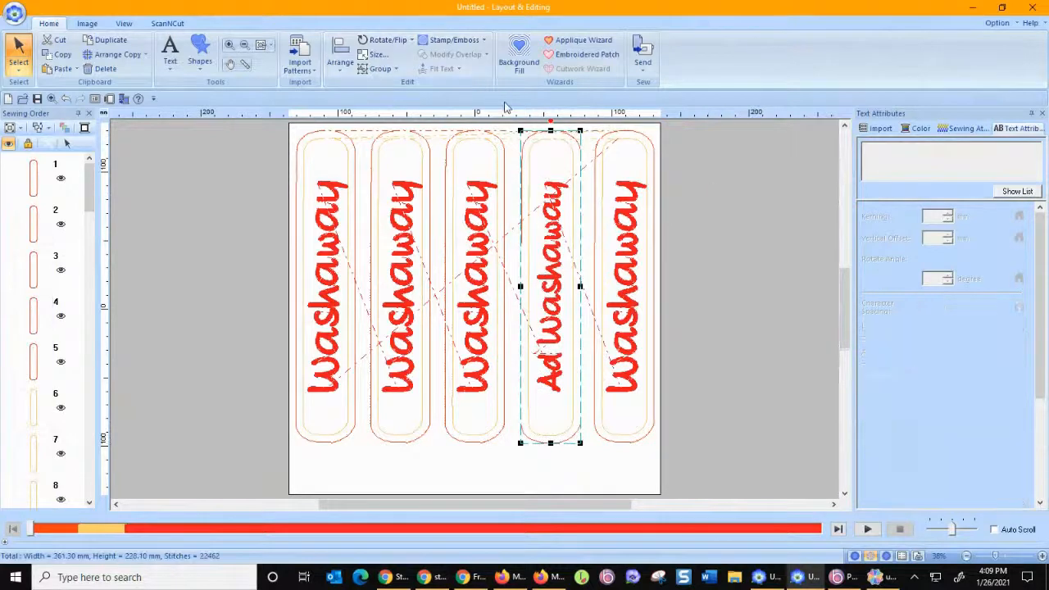
Step: Ungroup the rounded outlines of the fourth wrap
{"action": "left_click", "coordinate": [529, 140]}
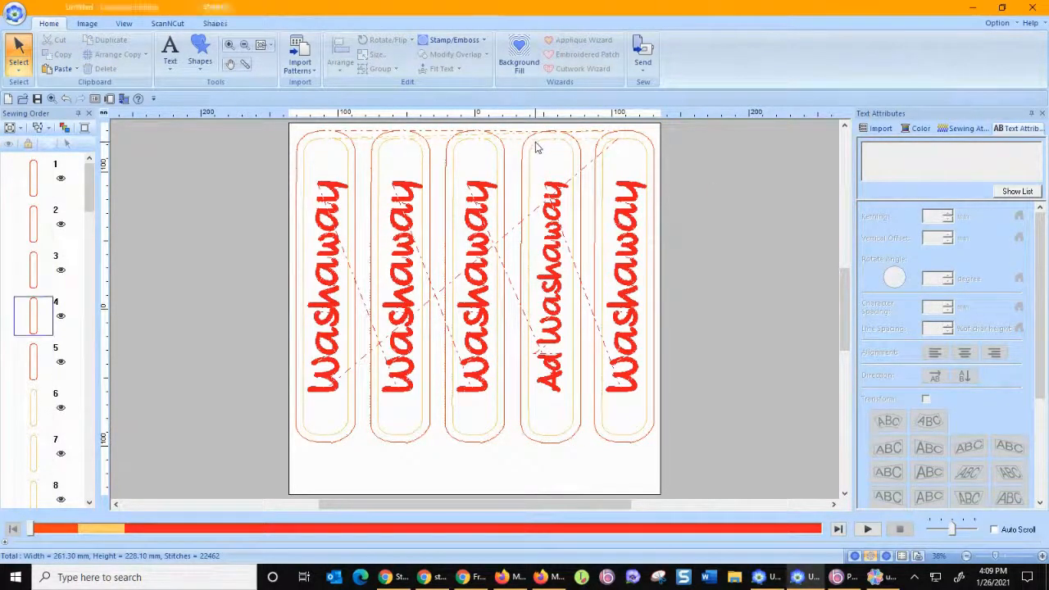
{"action": "left_click", "coordinate": [535, 143]}
{"action": "right_click", "coordinate": [535, 142]}
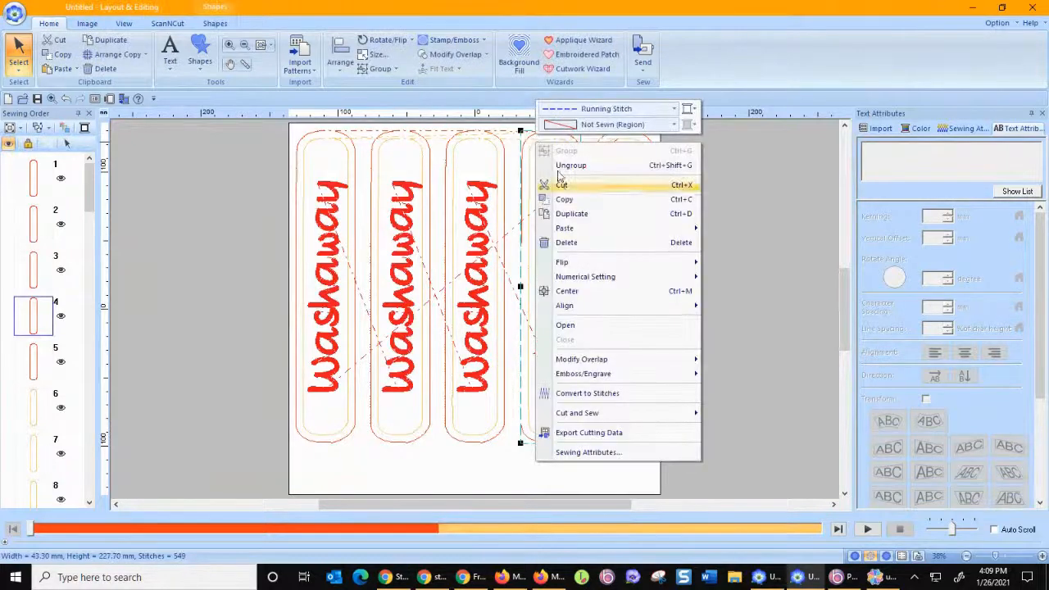
{"action": "left_click", "coordinate": [571, 165]}
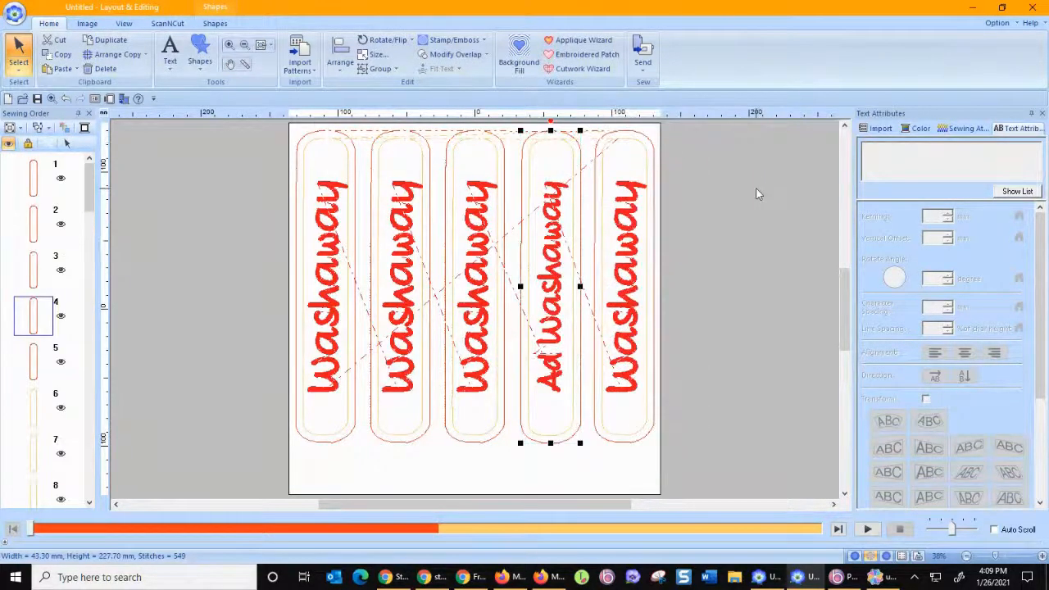
Step: Delete the inner rounded outline of the fifth wrap, selecting it as item 10 in the sewing order
{"action": "left_click", "coordinate": [609, 145]}
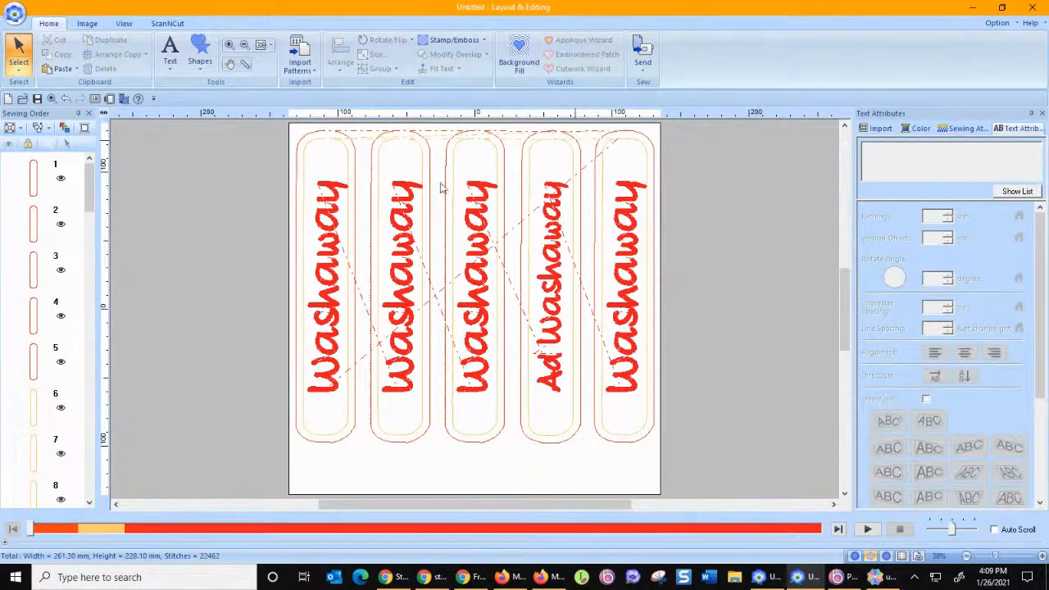
{"action": "left_click_drag", "start_coordinate": [89, 198], "coordinate": [97, 242]}
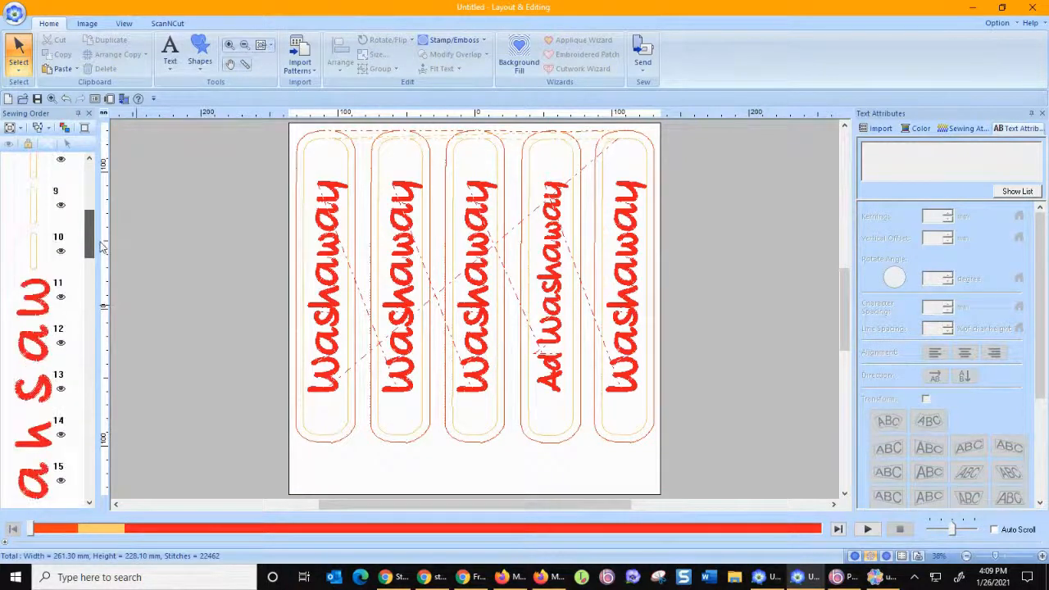
{"action": "left_click", "coordinate": [34, 259]}
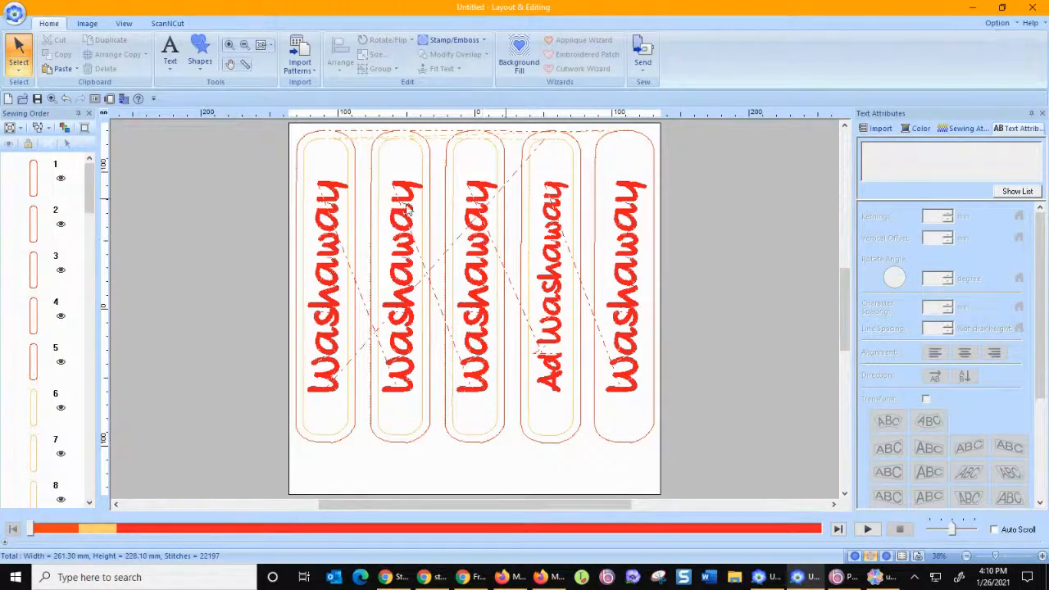
Step: Delete the inner rounded outlines of the first four wraps through the sewing order, and open the send options
{"action": "left_click", "coordinate": [43, 417]}
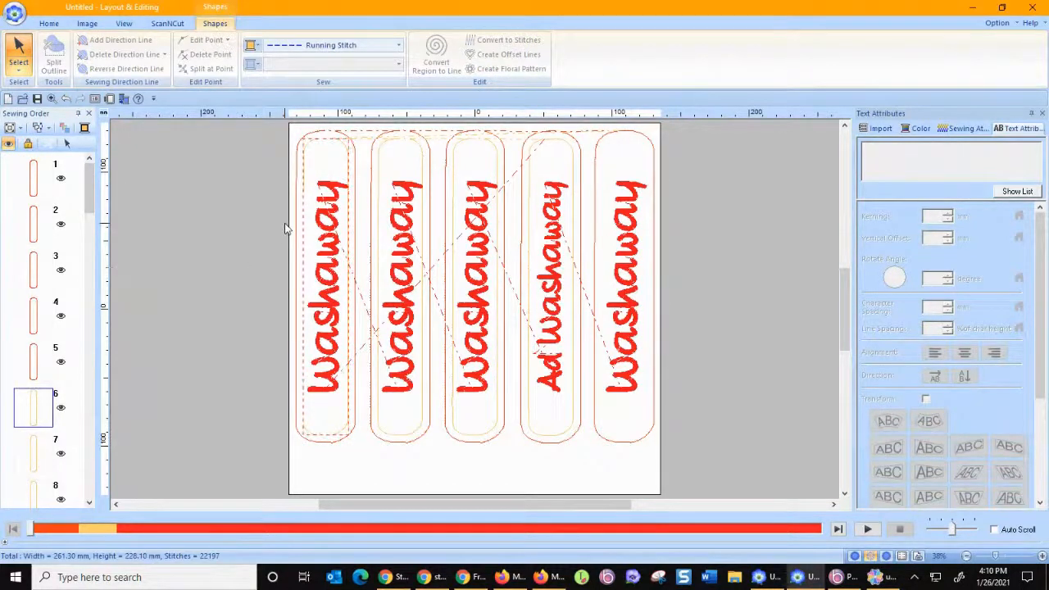
{"action": "left_click", "coordinate": [69, 144]}
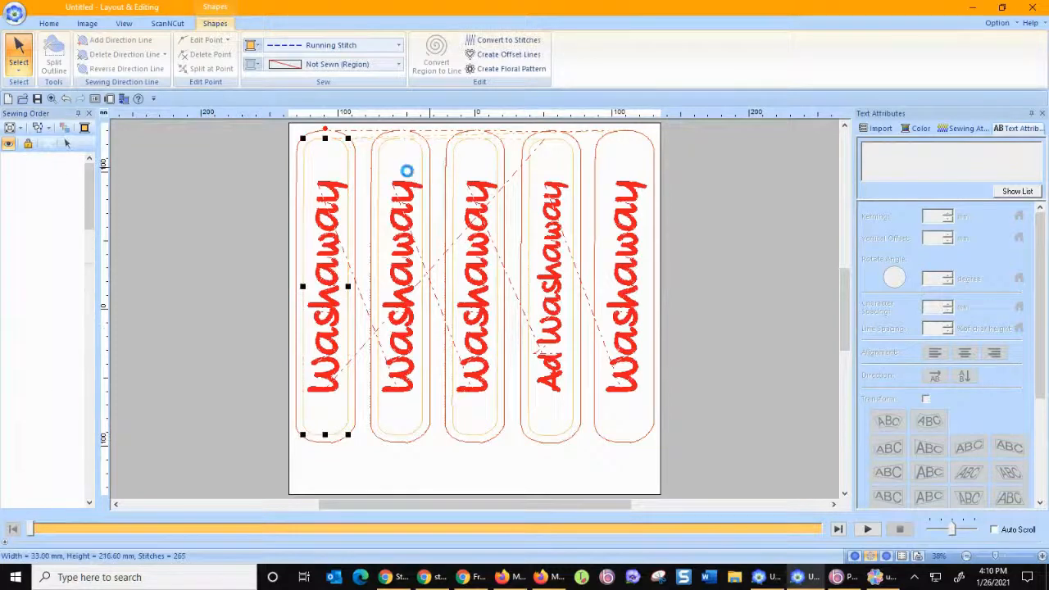
{"action": "left_click", "coordinate": [47, 409]}
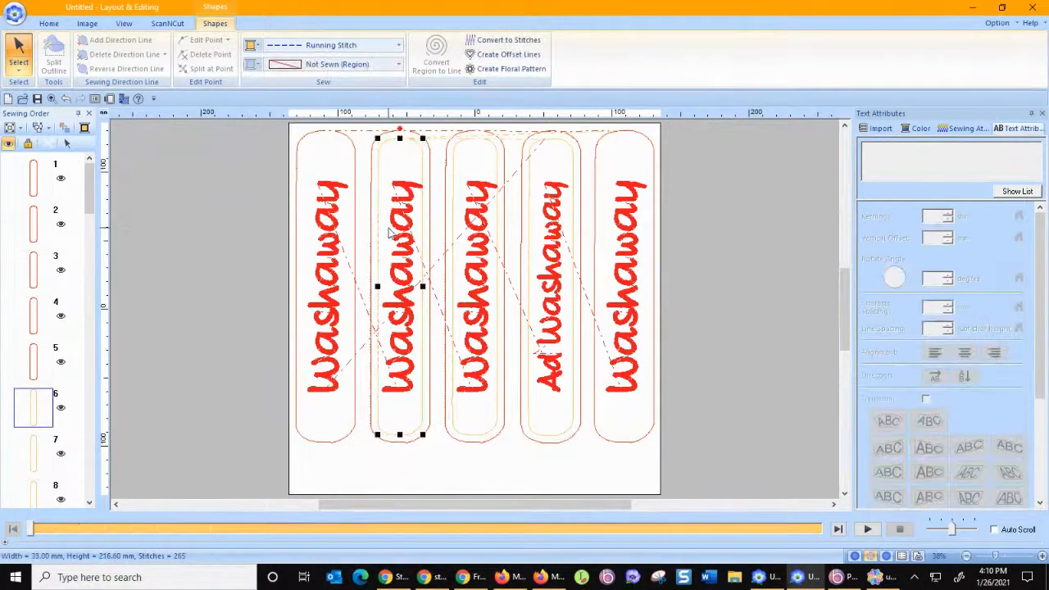
{"action": "left_click", "coordinate": [43, 422]}
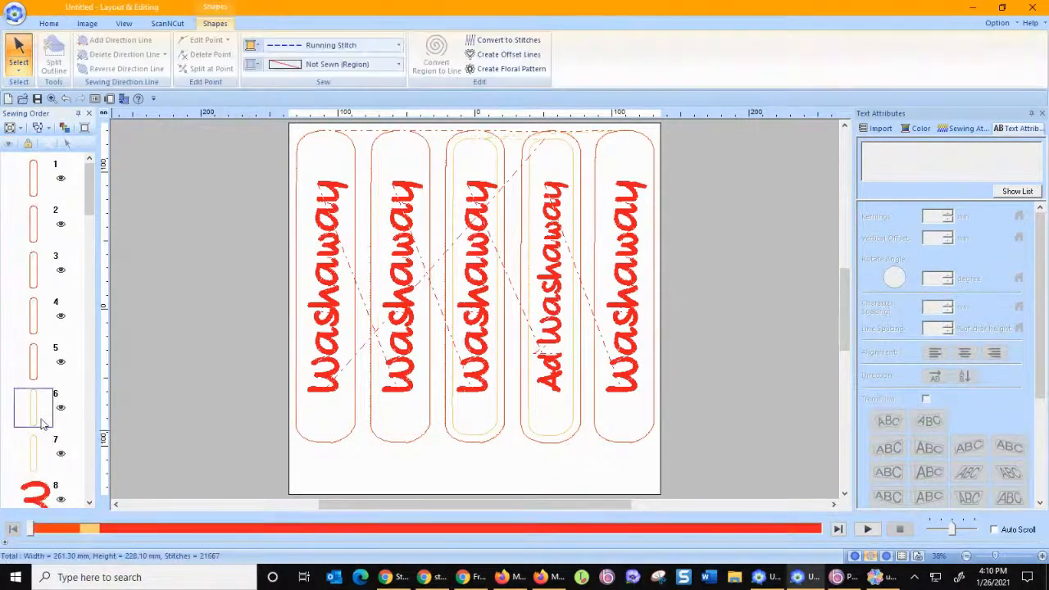
{"action": "left_click", "coordinate": [438, 261]}
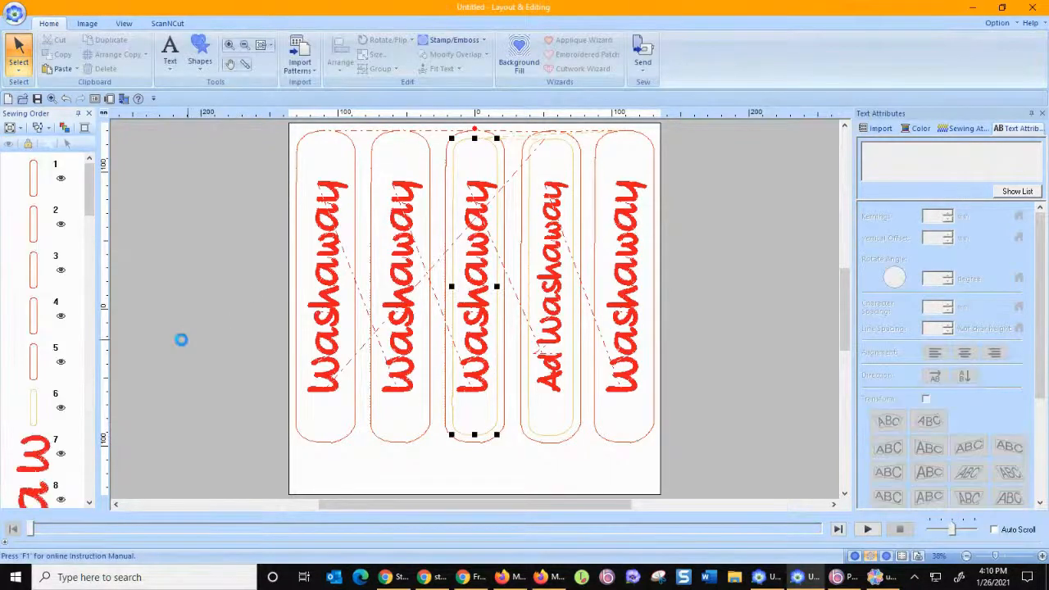
{"action": "left_click", "coordinate": [20, 422]}
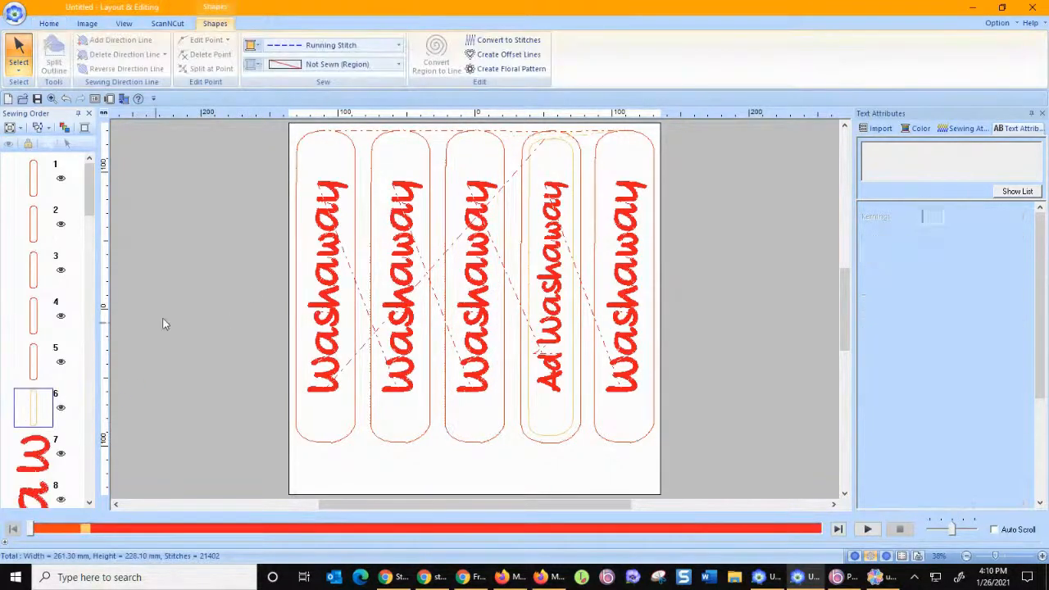
{"action": "key", "text": "Delete"}
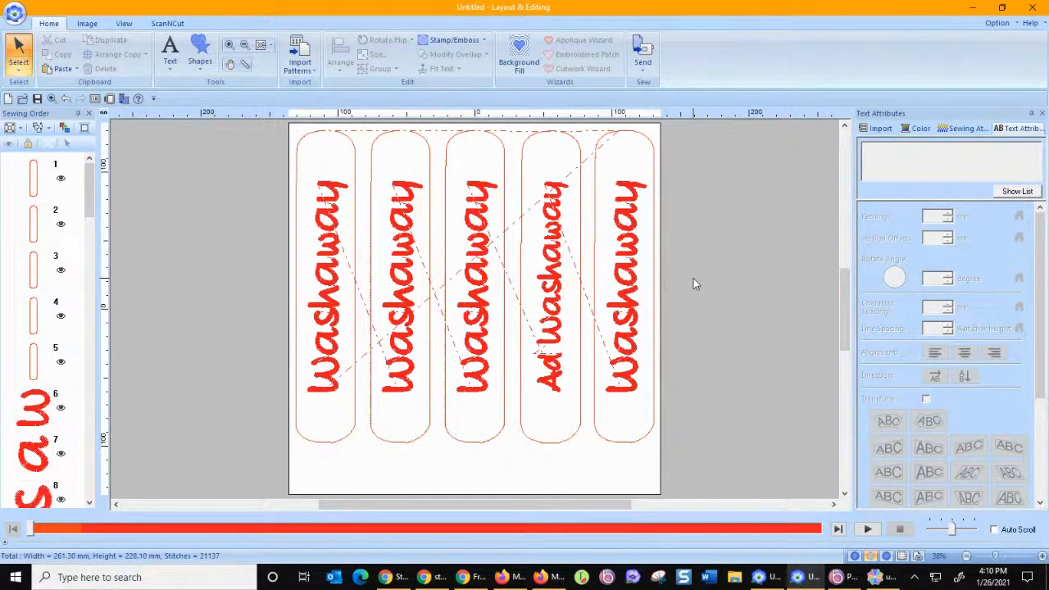
{"action": "left_click", "coordinate": [648, 72]}
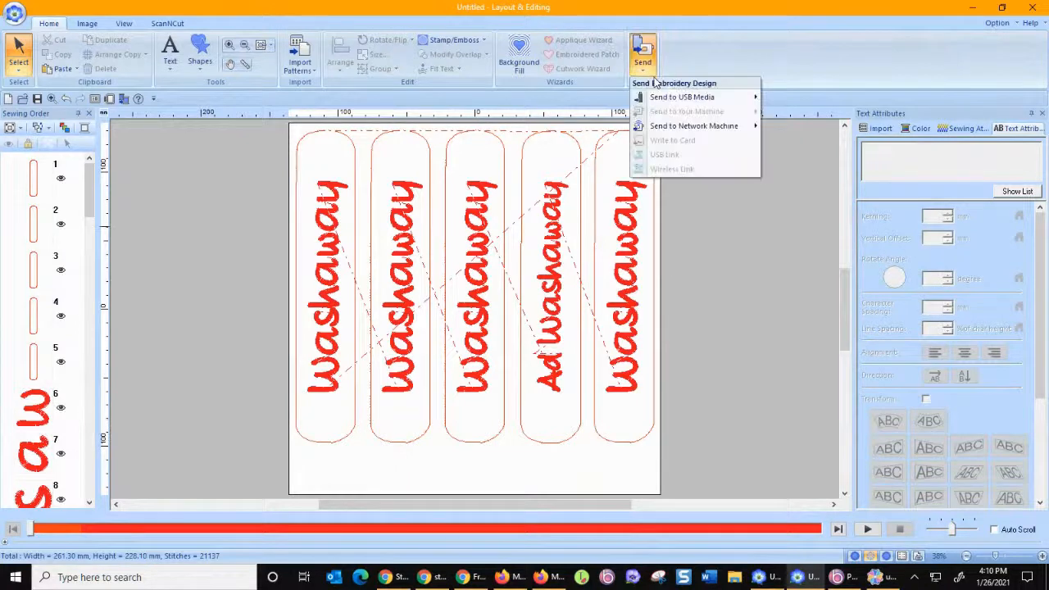
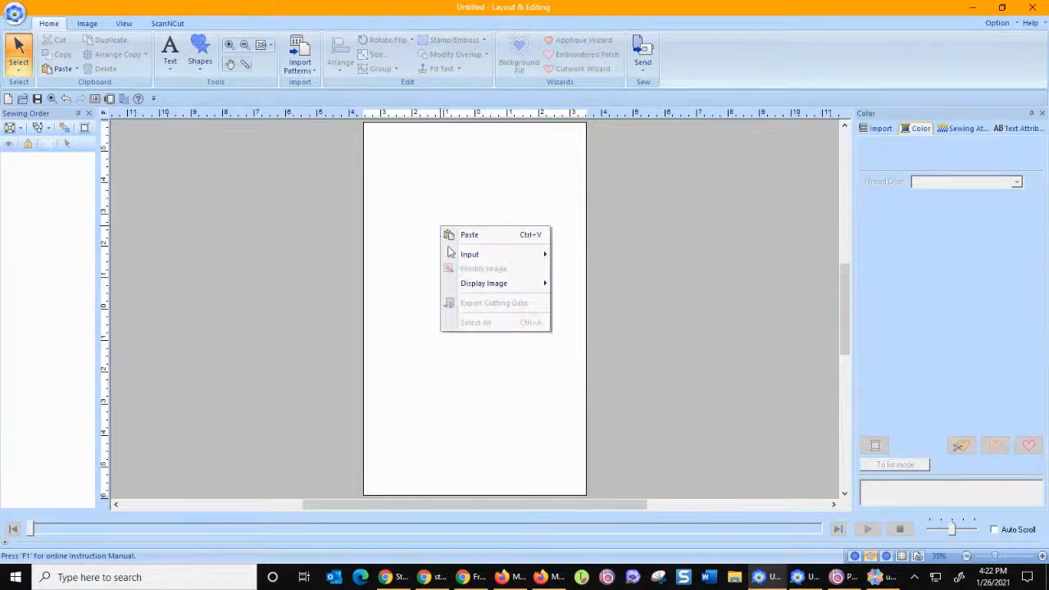
Step: Open the stabilizer wrap image from the Downloads folder as a template on the blank page
{"action": "mouse_move", "coordinate": [471, 260]}
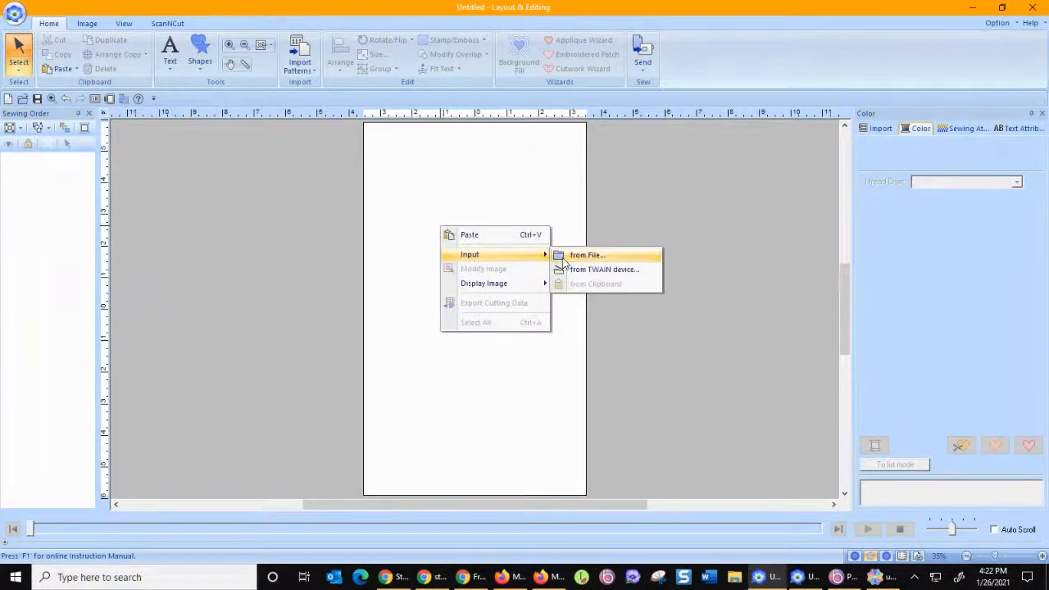
{"action": "left_click", "coordinate": [688, 235]}
{"action": "left_click", "coordinate": [90, 24]}
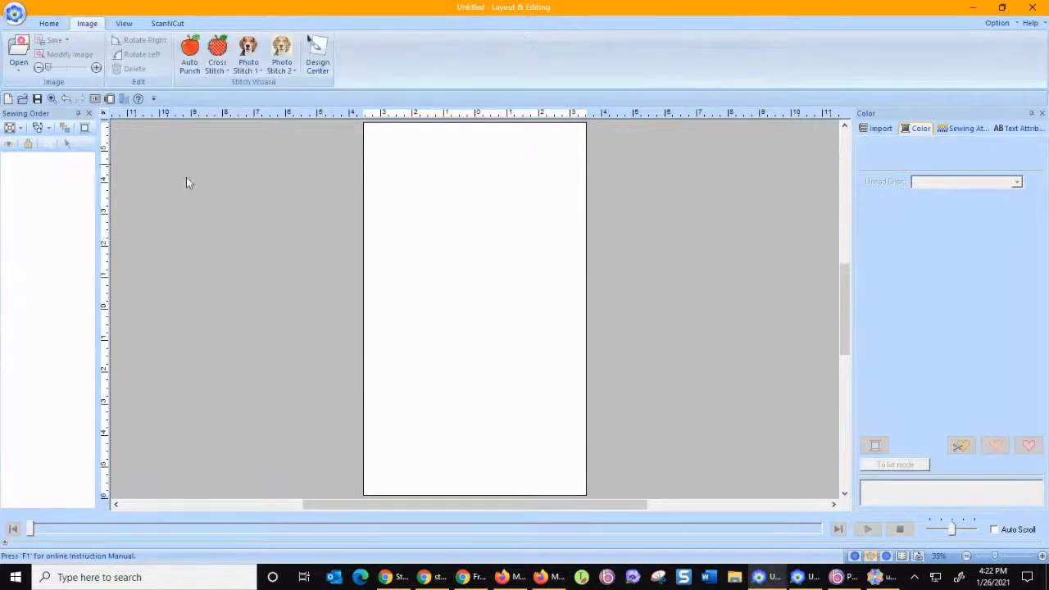
{"action": "left_click", "coordinate": [26, 70]}
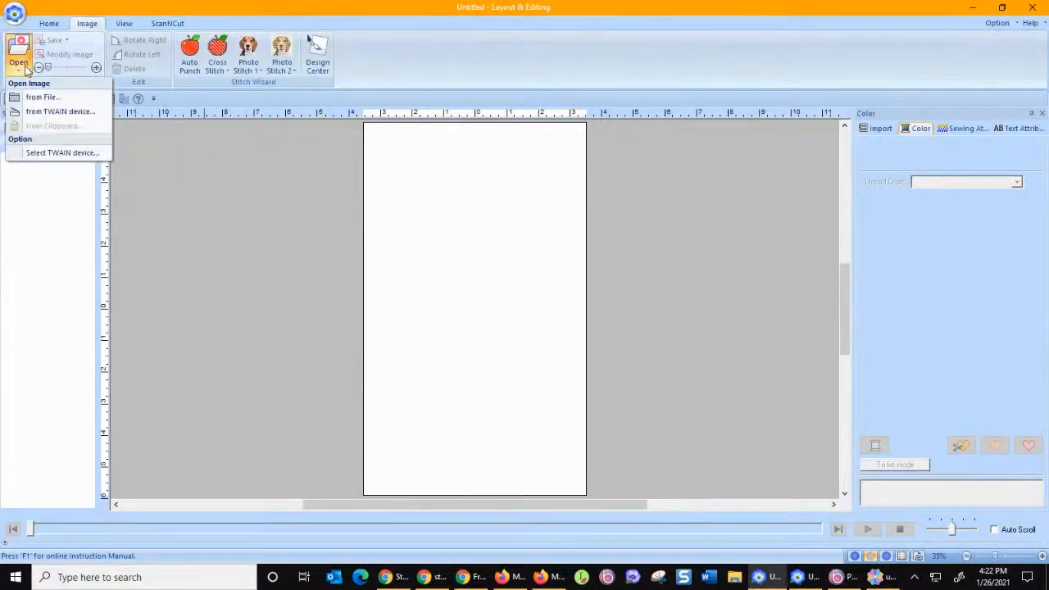
{"action": "left_click", "coordinate": [45, 96]}
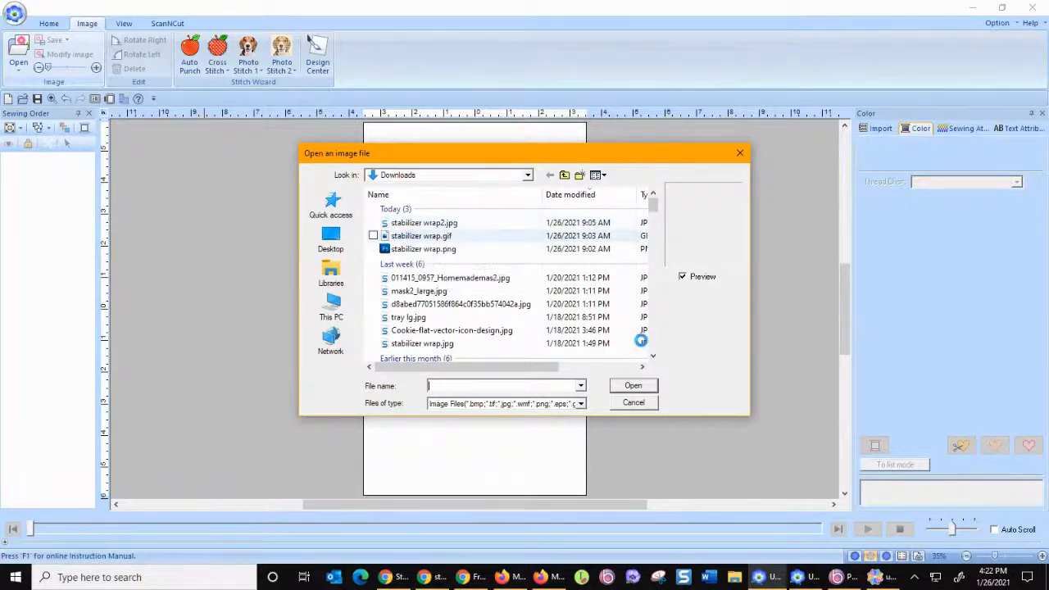
{"action": "left_click", "coordinate": [640, 390]}
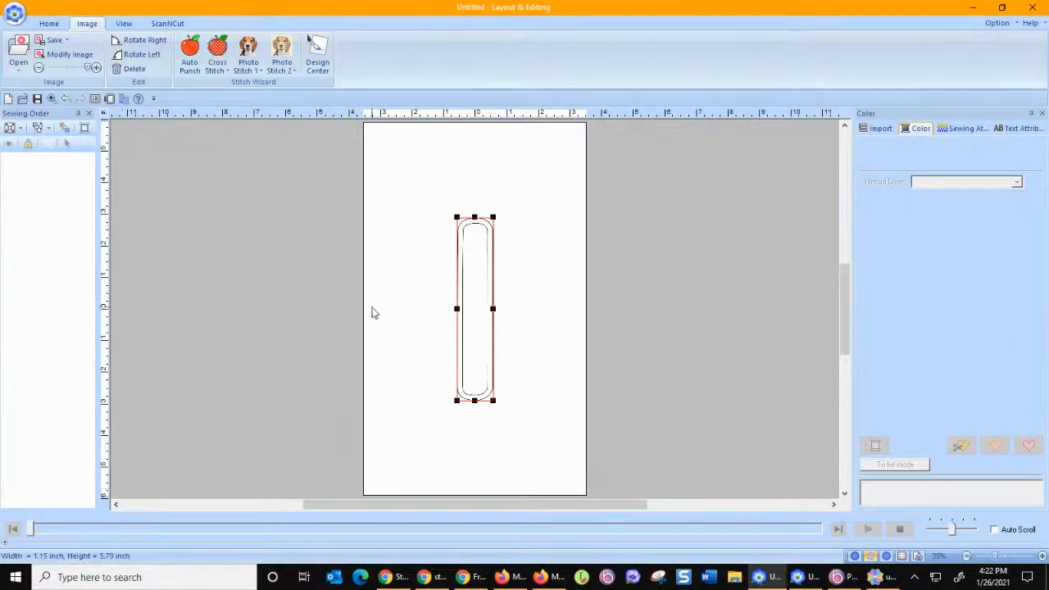
Step: Resize the wrap image to about 1.79 inches wide and 9.06 inches high
{"action": "left_click_drag", "start_coordinate": [456, 217], "coordinate": [415, 164]}
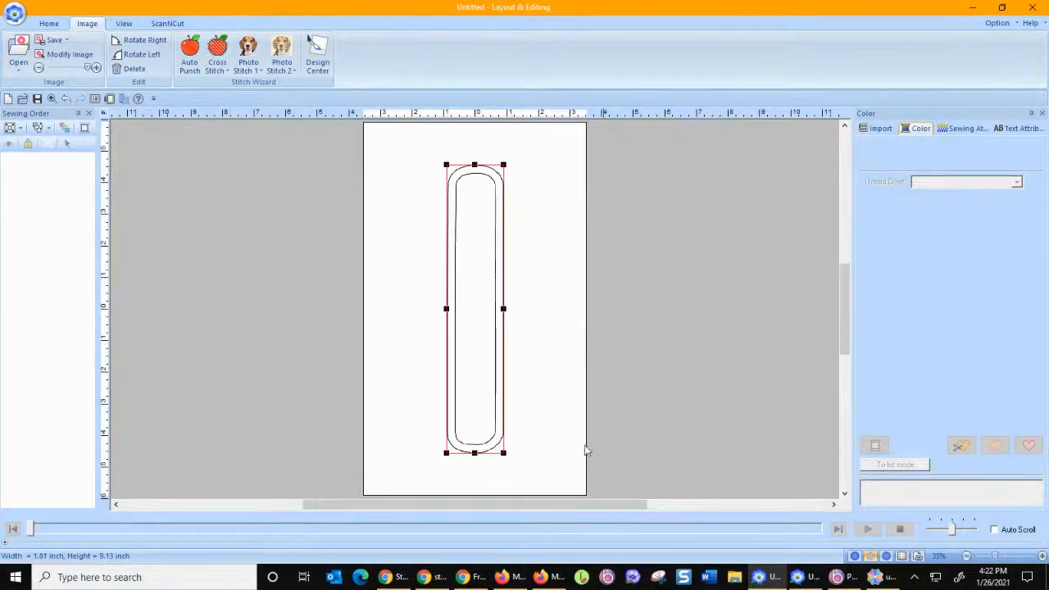
{"action": "left_click_drag", "start_coordinate": [503, 308], "coordinate": [504, 308]}
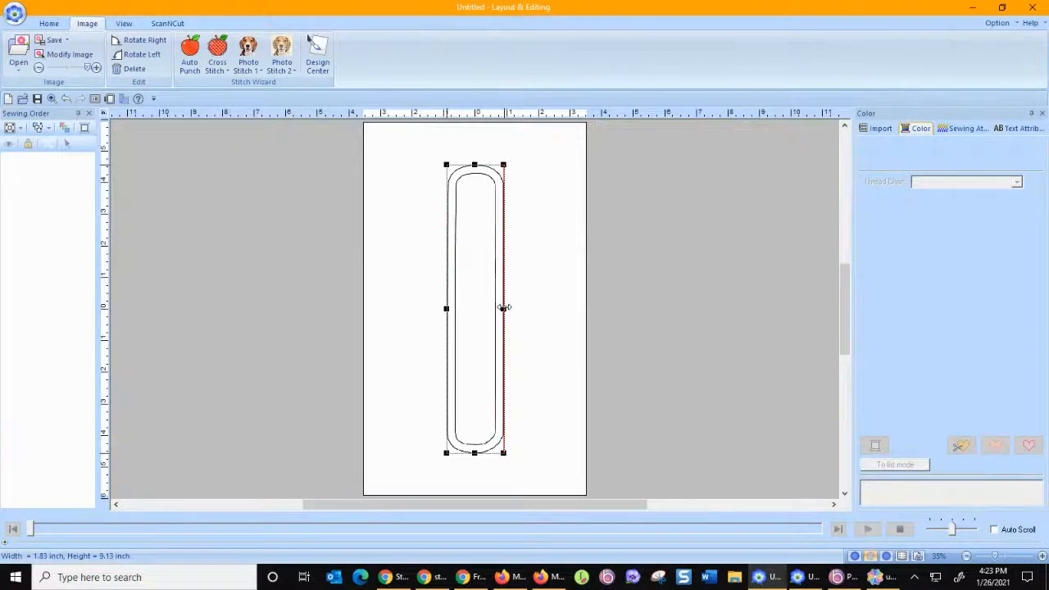
{"action": "left_click_drag", "start_coordinate": [503, 308], "coordinate": [501, 308]}
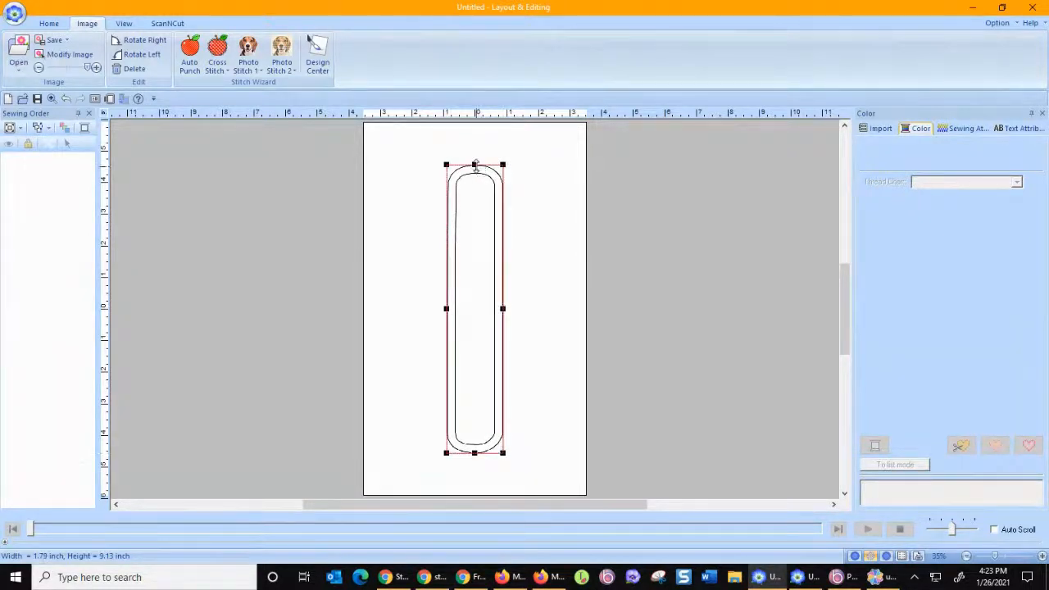
{"action": "left_click_drag", "start_coordinate": [475, 166], "coordinate": [475, 168]}
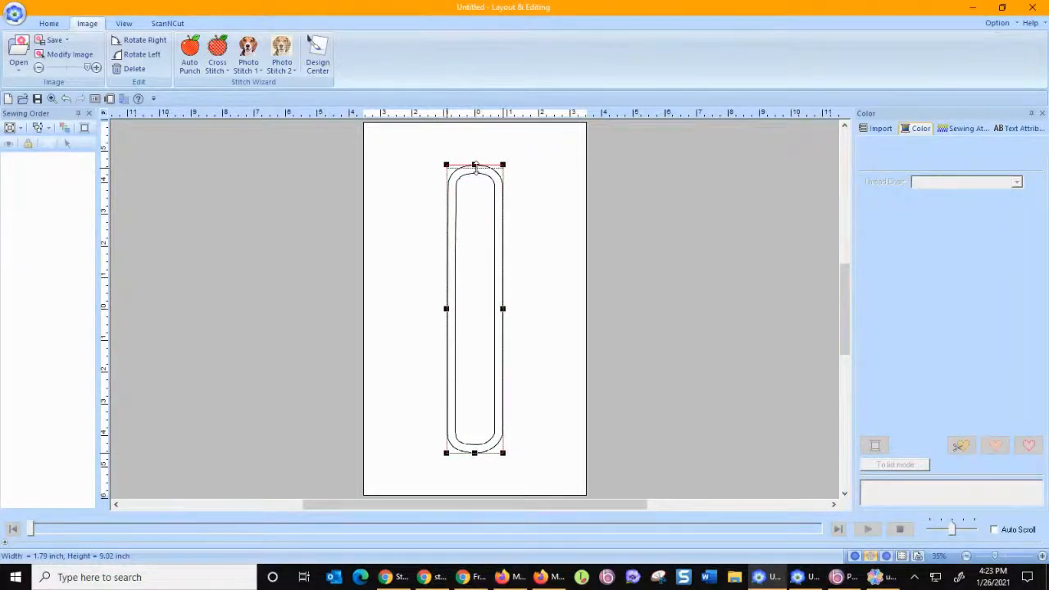
{"action": "left_click_drag", "start_coordinate": [475, 166], "coordinate": [475, 166]}
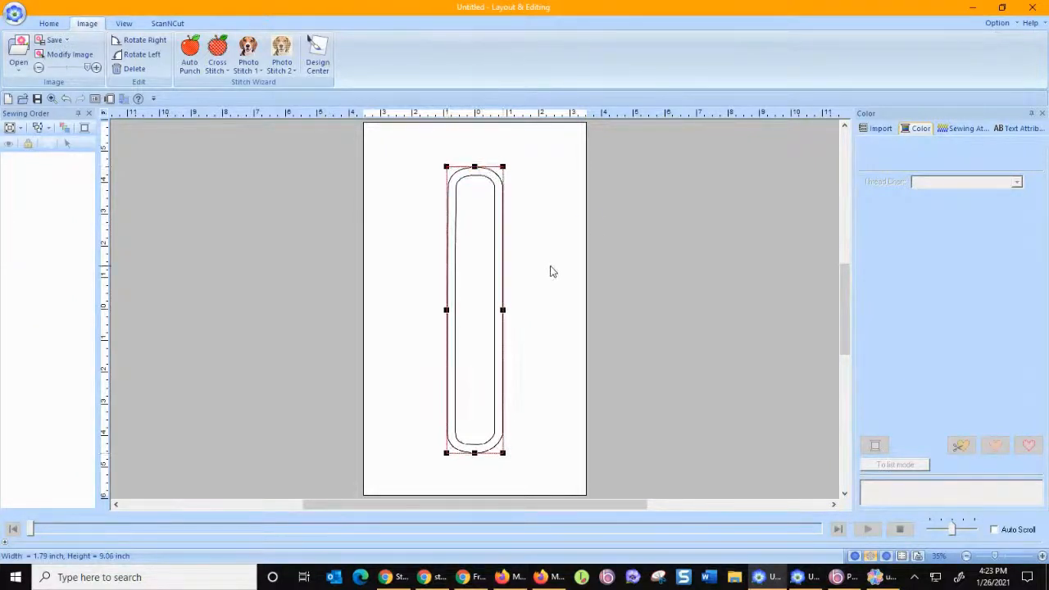
Step: Draw a round rectangle with edge radius 15, about 41.9 x 230.9 mm, and align it with the left side of the wrap image's outer outline
{"action": "left_click", "coordinate": [49, 24]}
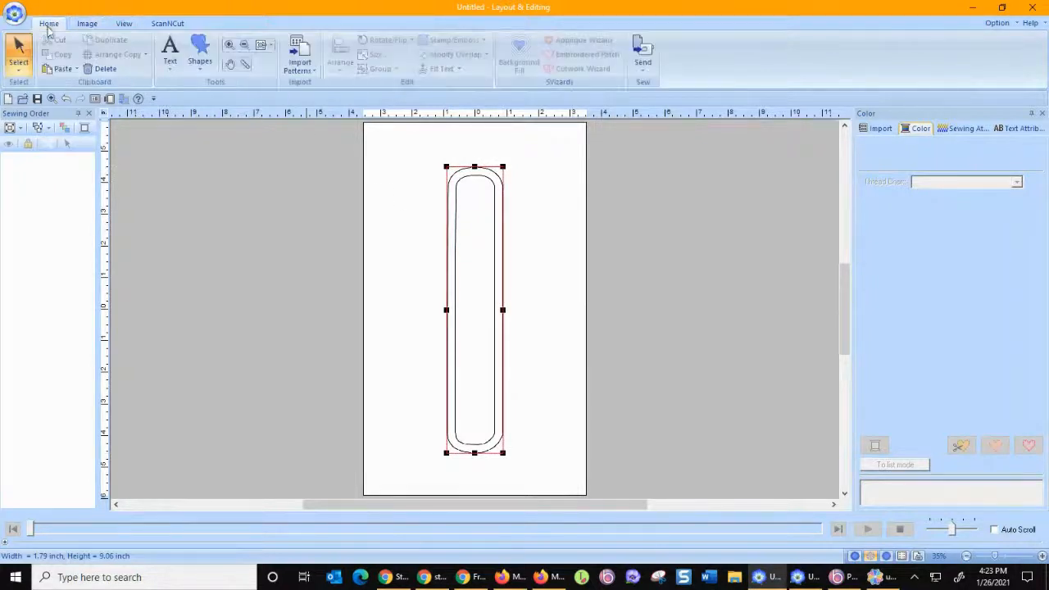
{"action": "left_click", "coordinate": [230, 44]}
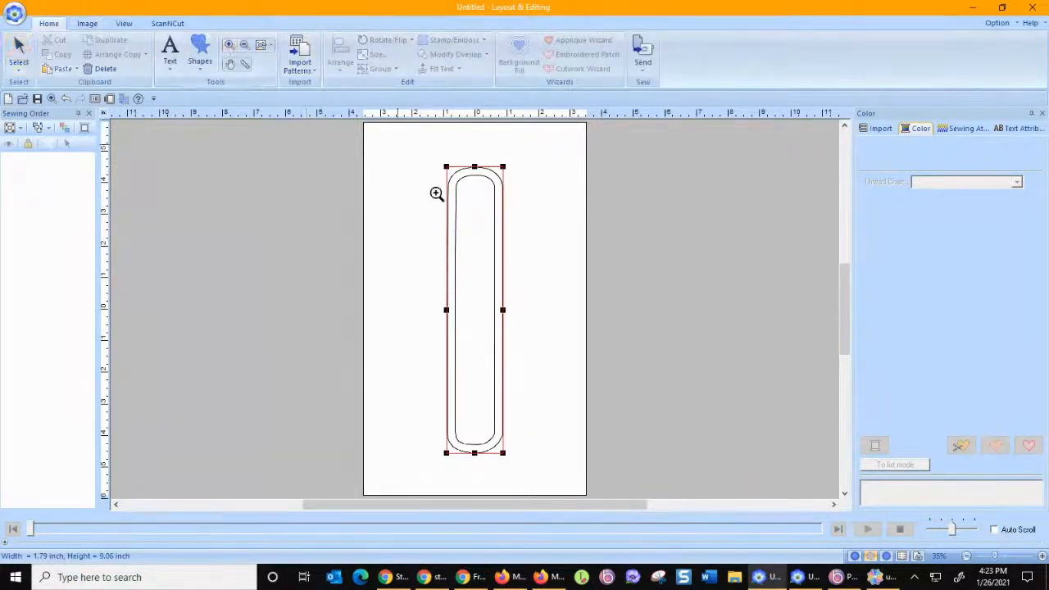
{"action": "left_click_drag", "start_coordinate": [412, 141], "coordinate": [545, 492]}
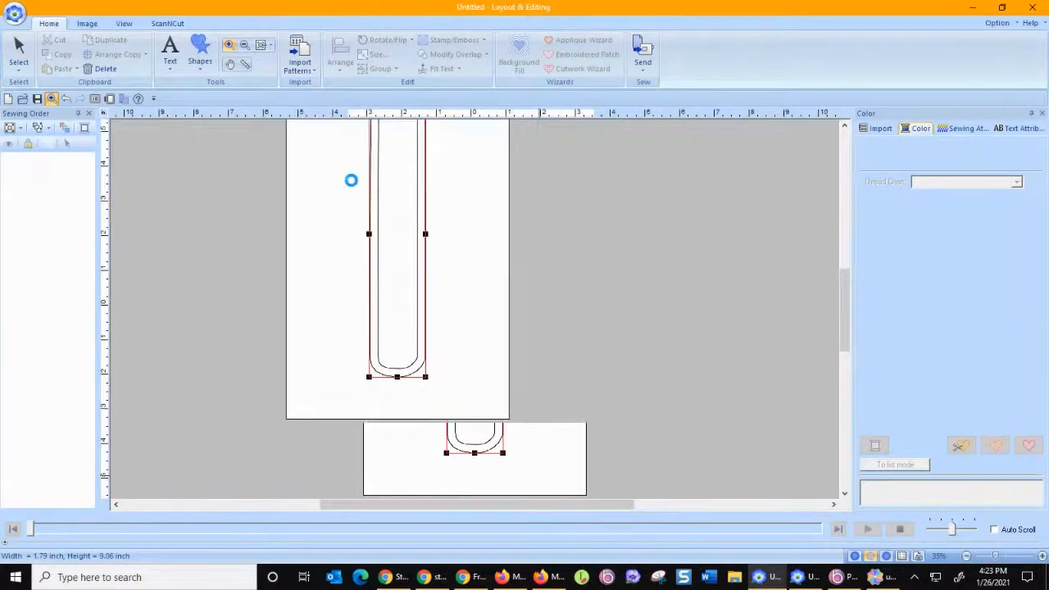
{"action": "left_click", "coordinate": [198, 69]}
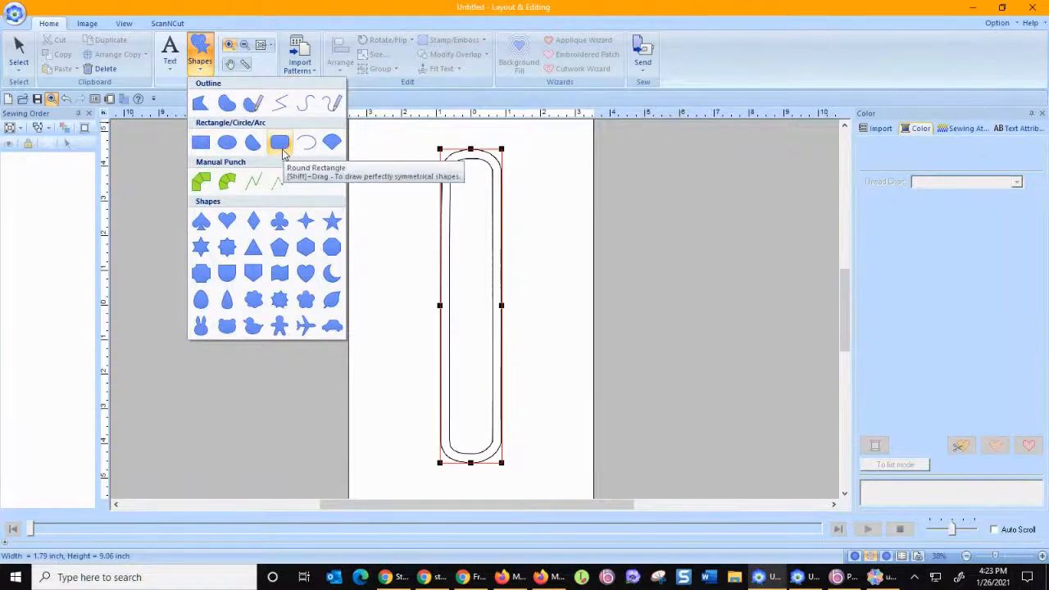
{"action": "left_click", "coordinate": [282, 153]}
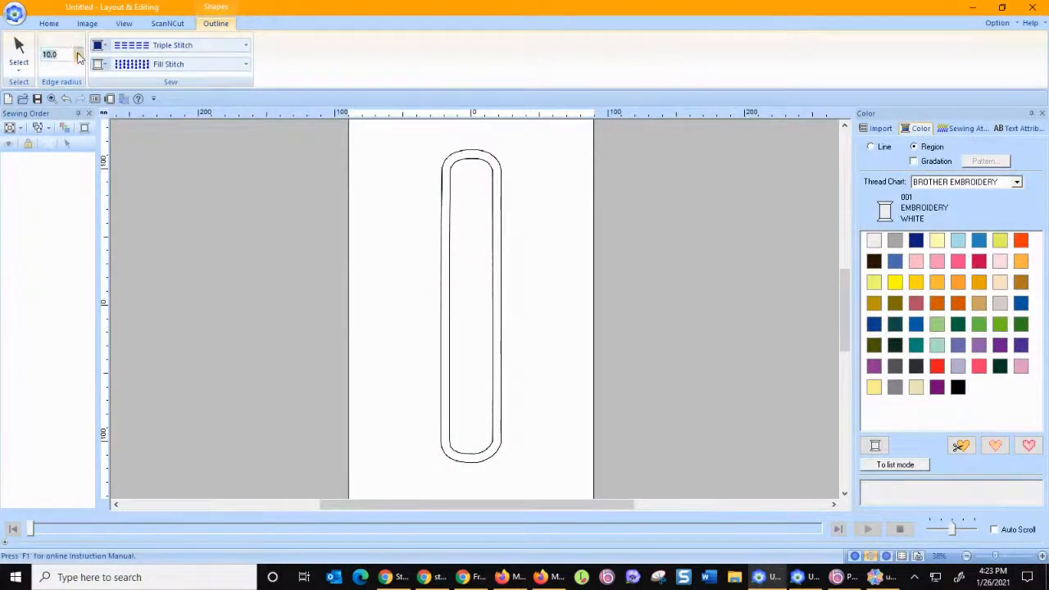
{"action": "left_click", "coordinate": [79, 54]}
{"action": "left_click", "coordinate": [68, 54]}
{"action": "type", "text": "15"}
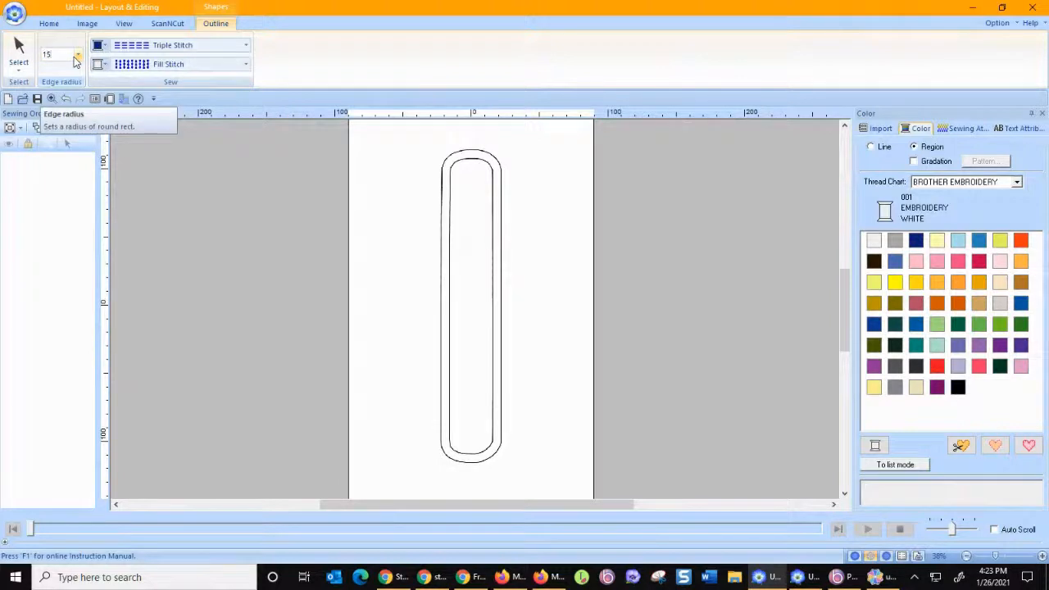
{"action": "key", "text": "Return"}
{"action": "left_click_drag", "start_coordinate": [446, 150], "coordinate": [502, 464]}
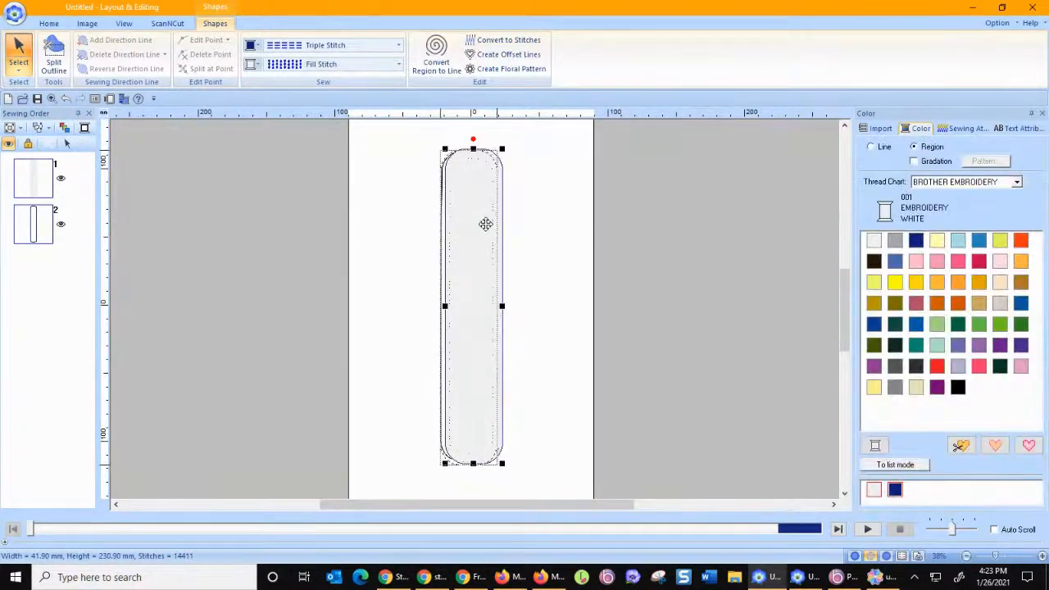
{"action": "left_click_drag", "start_coordinate": [486, 226], "coordinate": [483, 227]}
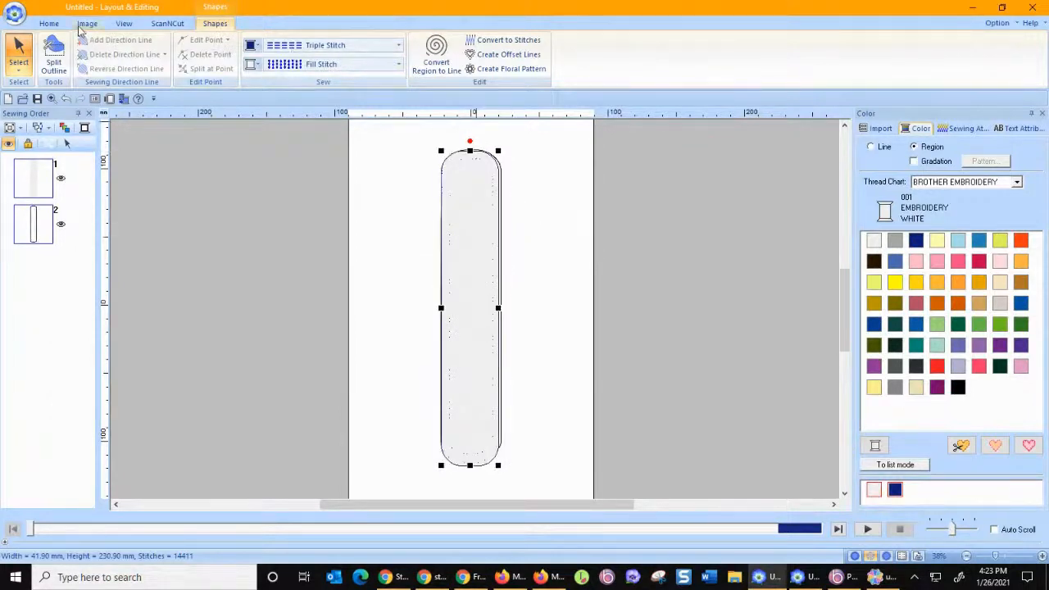
Step: Examine how the round rectangle's upper end and sides fit the wrap image, and check its size in millimetres
{"action": "left_click", "coordinate": [50, 23]}
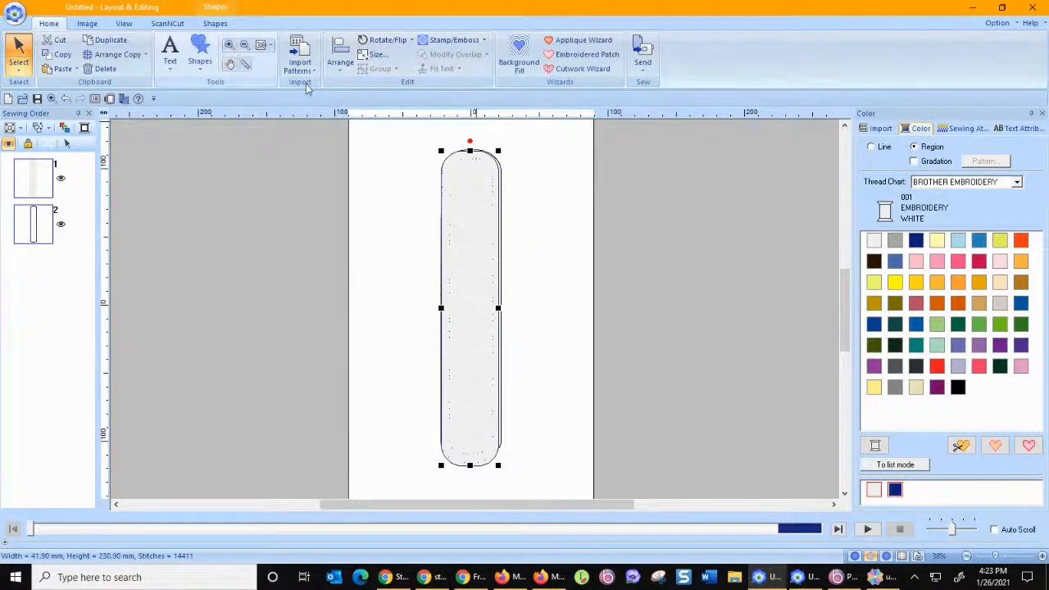
{"action": "left_click", "coordinate": [513, 216]}
{"action": "left_click", "coordinate": [501, 210]}
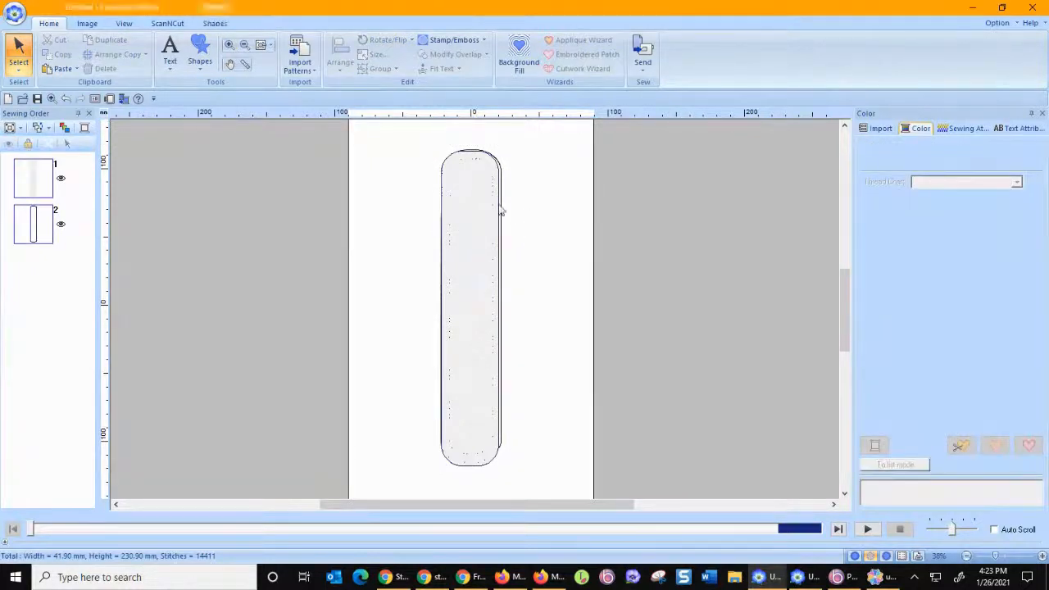
{"action": "left_click", "coordinate": [229, 46]}
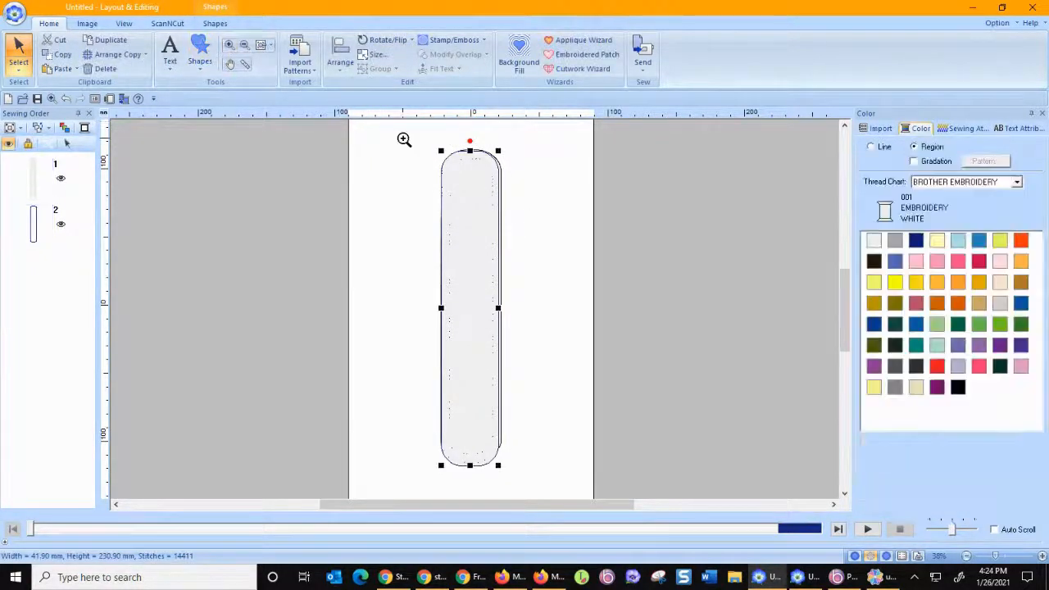
{"action": "left_click_drag", "start_coordinate": [413, 138], "coordinate": [548, 245]}
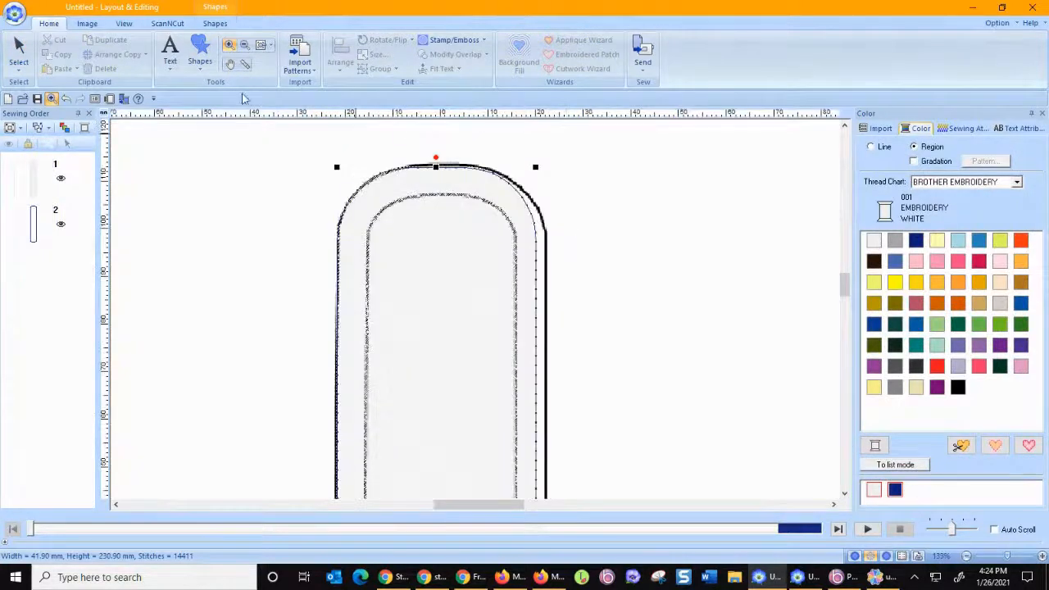
{"action": "left_click", "coordinate": [20, 51]}
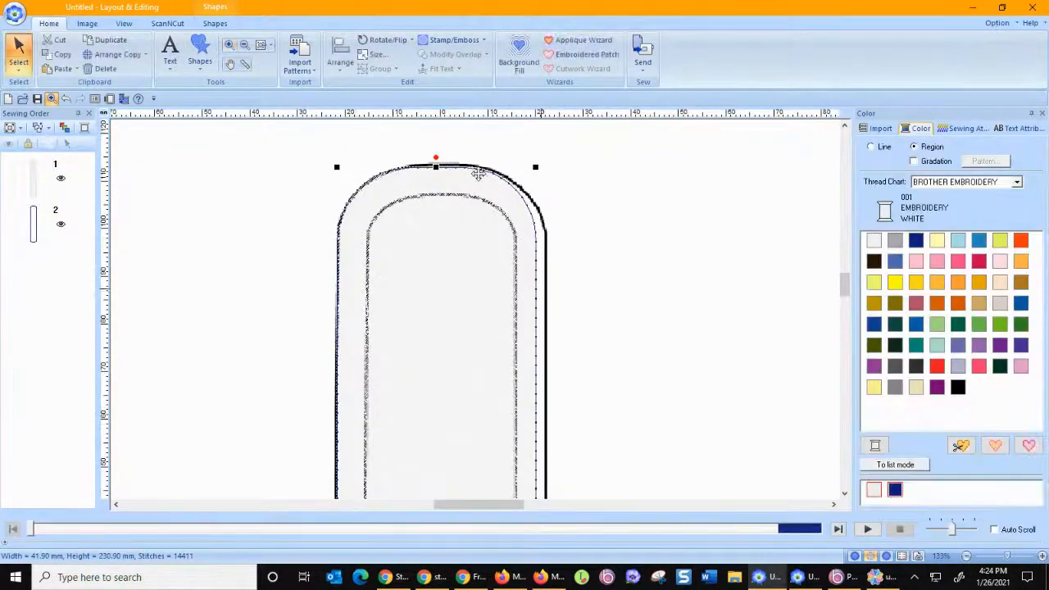
{"action": "left_click", "coordinate": [846, 498]}
{"action": "left_click", "coordinate": [846, 497]}
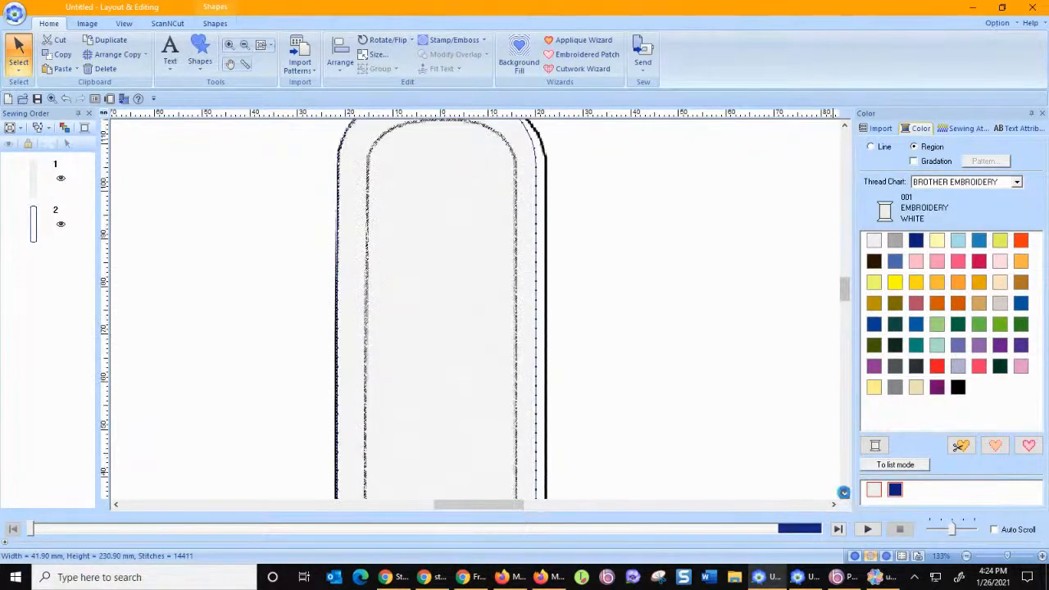
{"action": "left_click", "coordinate": [363, 54]}
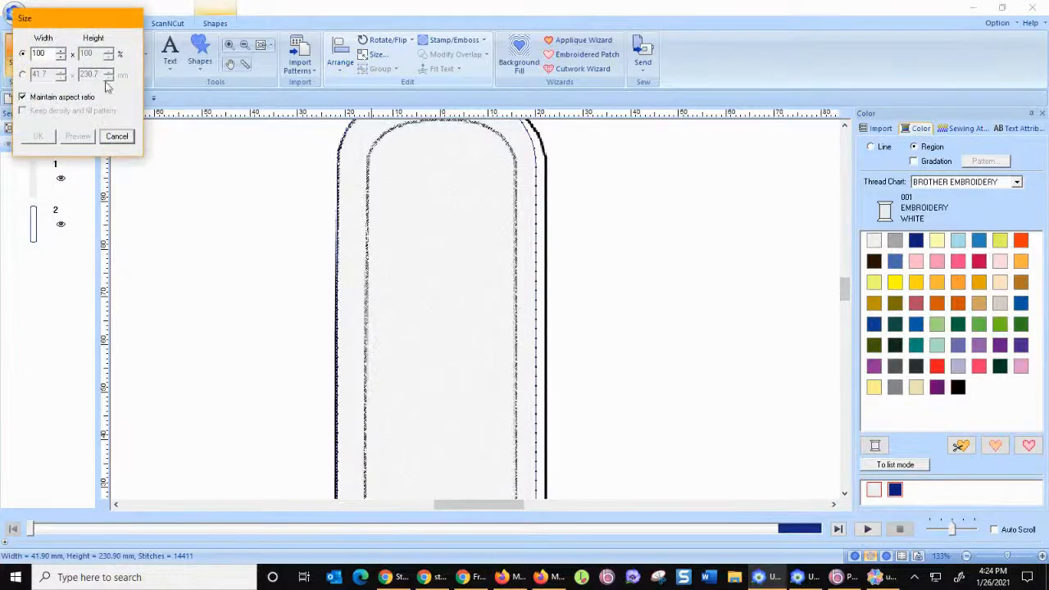
{"action": "left_click", "coordinate": [116, 137]}
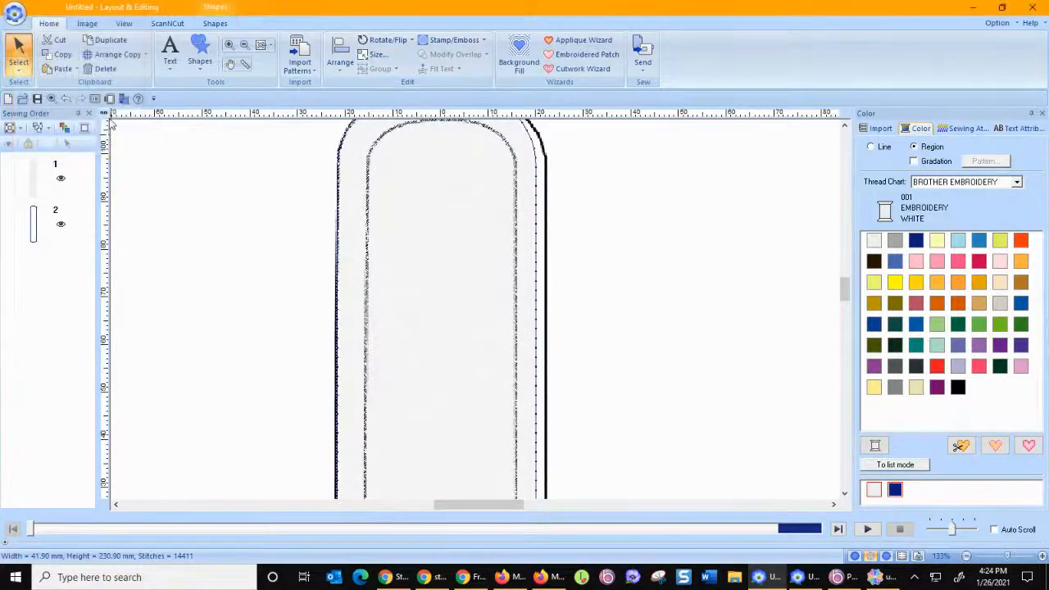
Step: Resize the round rectangle to 1.79 inches wide and about 9.05 inches high, centred over the wrap image's outer outline
{"action": "left_click", "coordinate": [376, 54]}
{"action": "left_click", "coordinate": [24, 76]}
{"action": "type", "text": "1.79"}
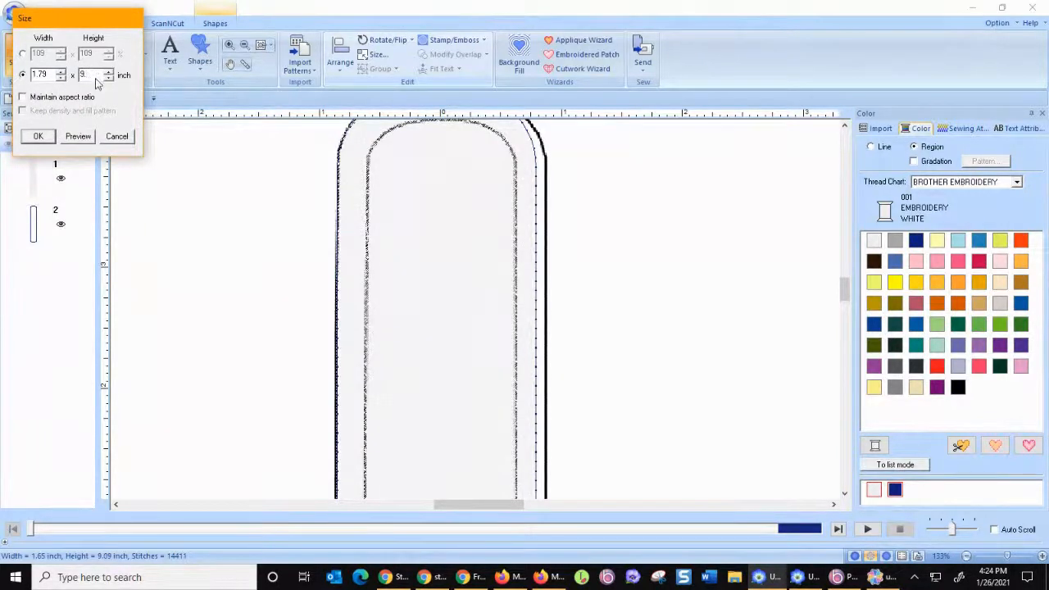
{"action": "left_click", "coordinate": [38, 136]}
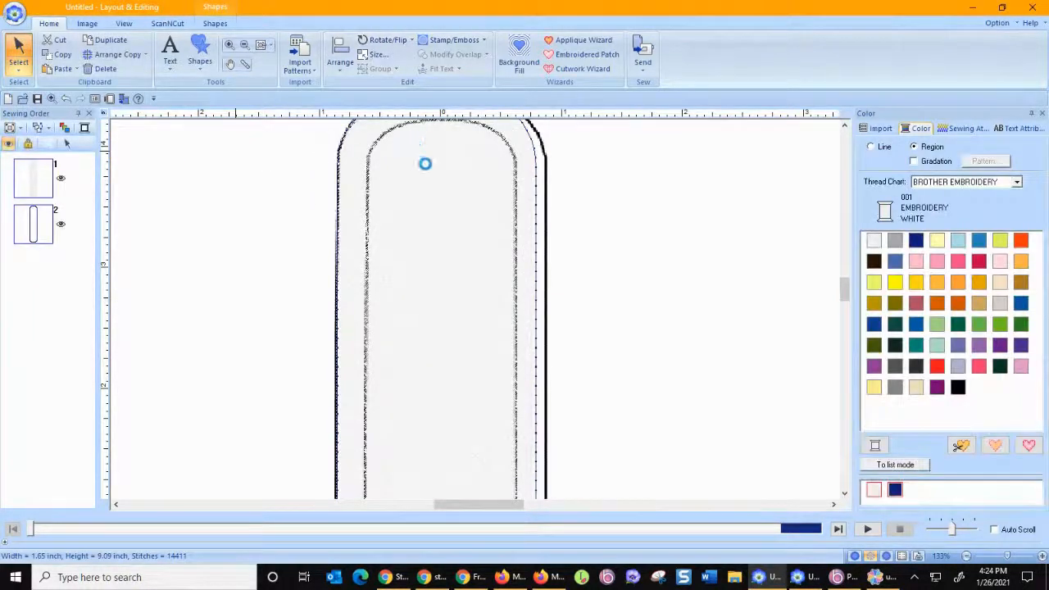
{"action": "left_click_drag", "start_coordinate": [439, 182], "coordinate": [442, 181]}
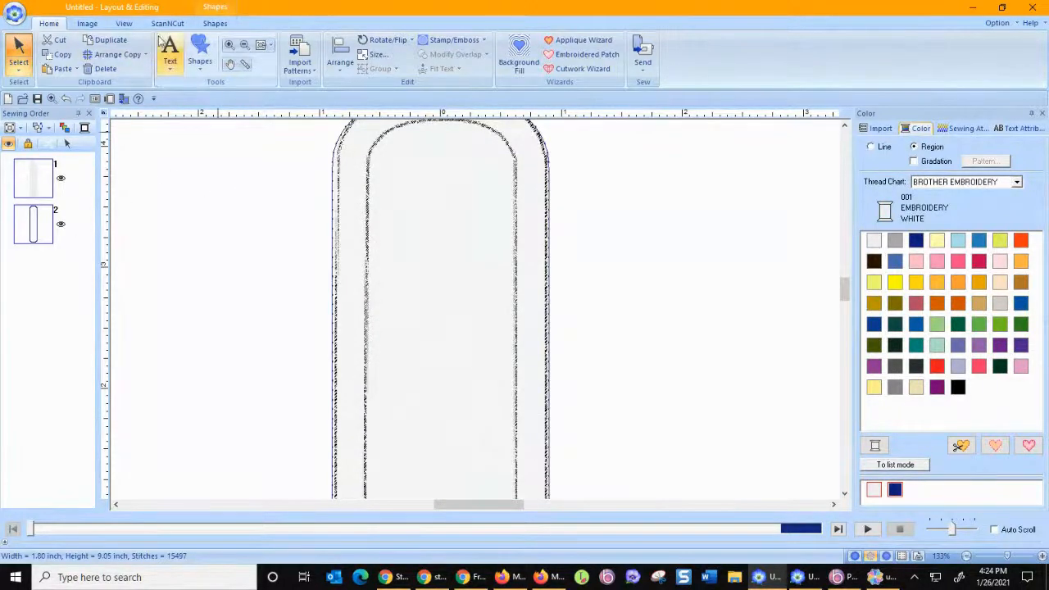
Step: Fade the wrap template image completely out so only the drawn round rectangle shows
{"action": "left_click", "coordinate": [86, 24]}
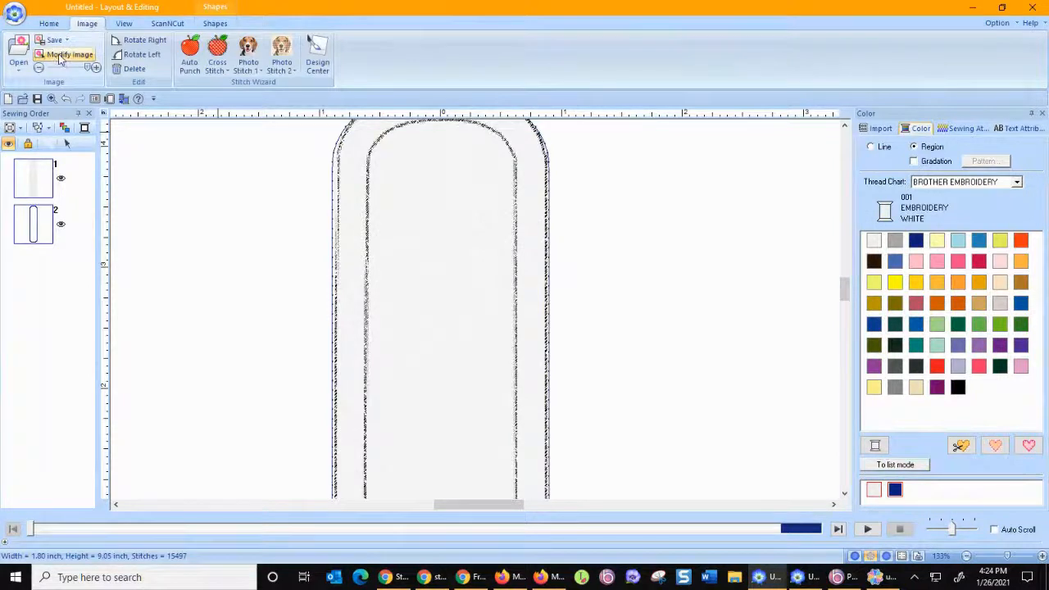
{"action": "left_click", "coordinate": [38, 70]}
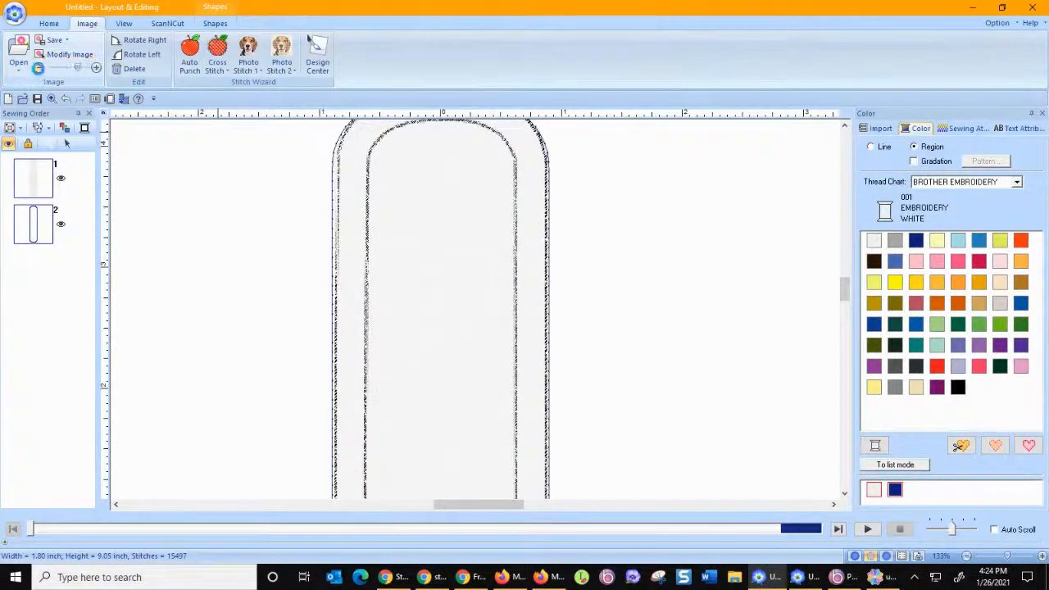
{"action": "left_click", "coordinate": [38, 69]}
{"action": "left_click", "coordinate": [38, 69]}
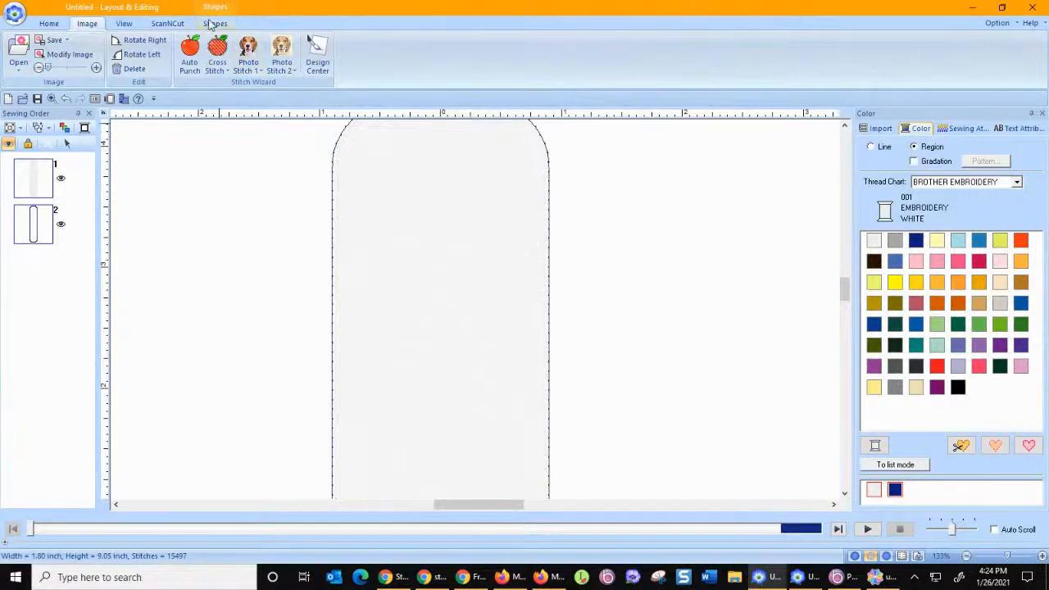
Step: Set the round rectangle's region to Not Sewn, and create one inward offset line about 0.25 inch inside its outline
{"action": "left_click", "coordinate": [215, 23]}
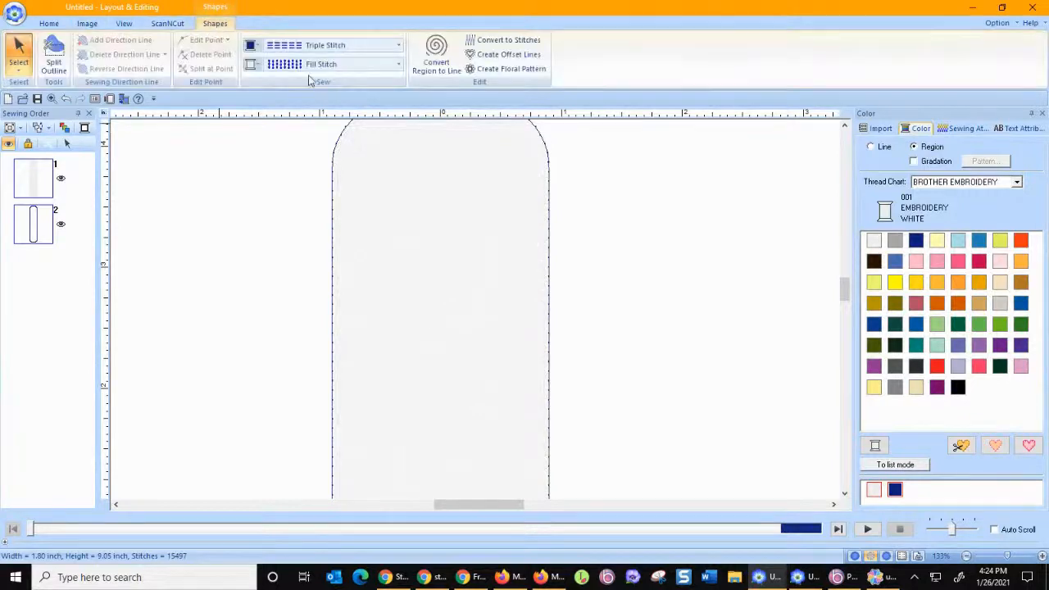
{"action": "left_click", "coordinate": [351, 66]}
{"action": "left_click", "coordinate": [345, 81]}
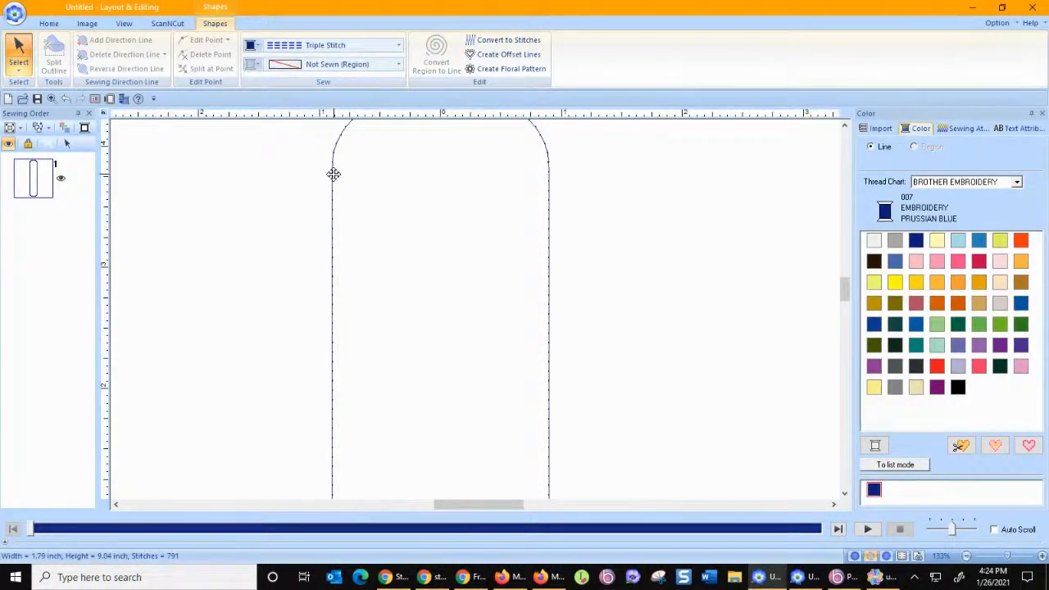
{"action": "left_click", "coordinate": [498, 58]}
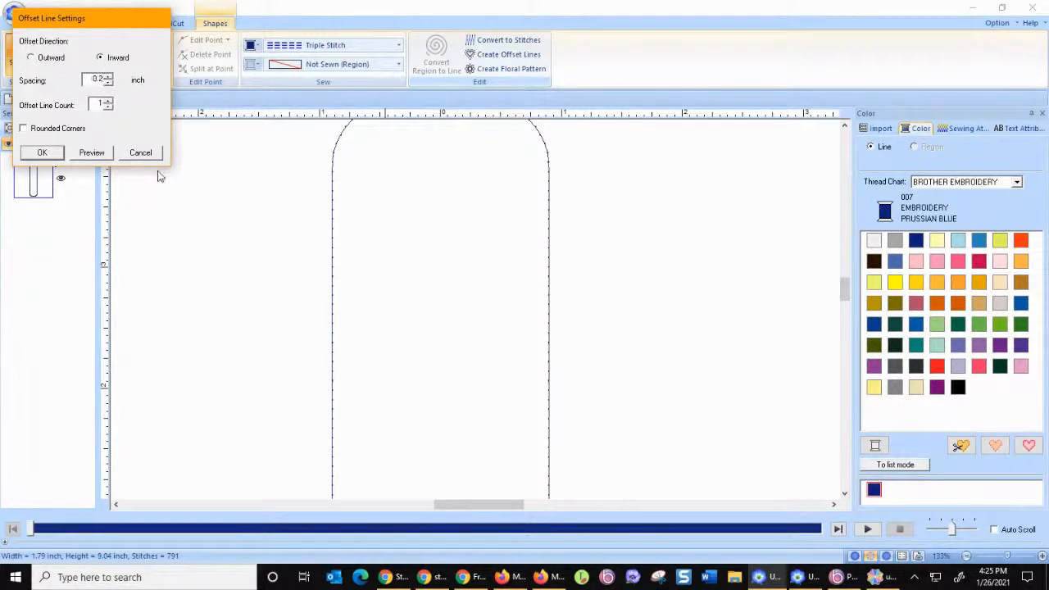
{"action": "left_click", "coordinate": [42, 153]}
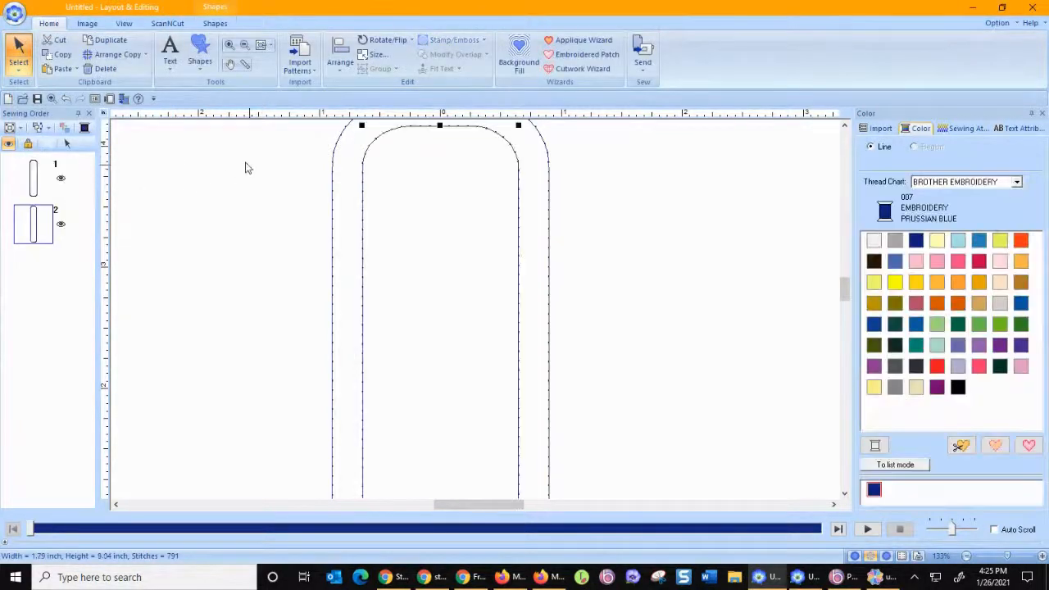
Step: Select the outer round rectangle outline, first in the sewing order
{"action": "left_click", "coordinate": [37, 171]}
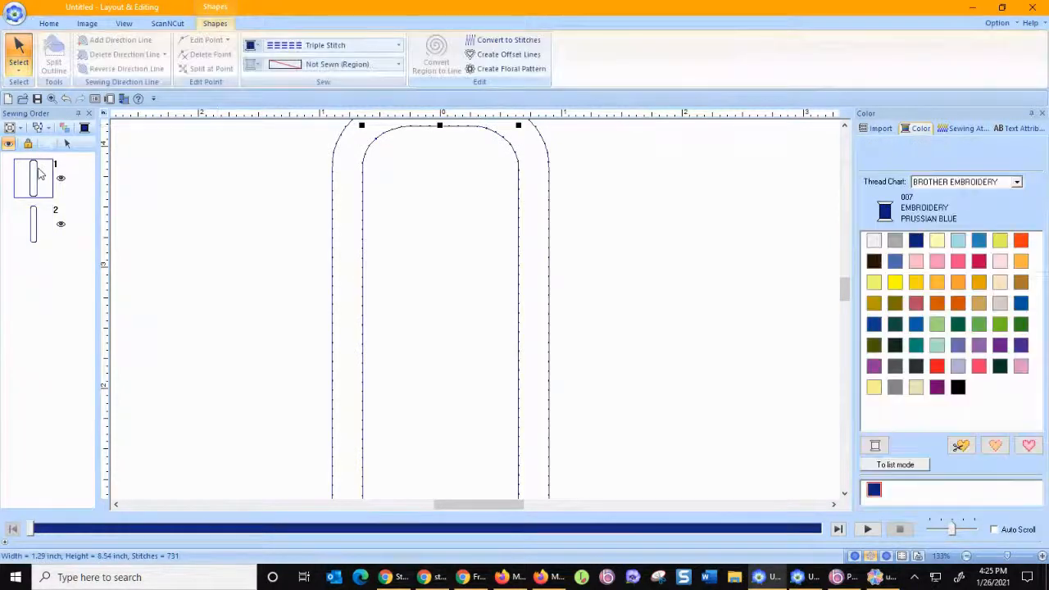
{"action": "left_click", "coordinate": [49, 23]}
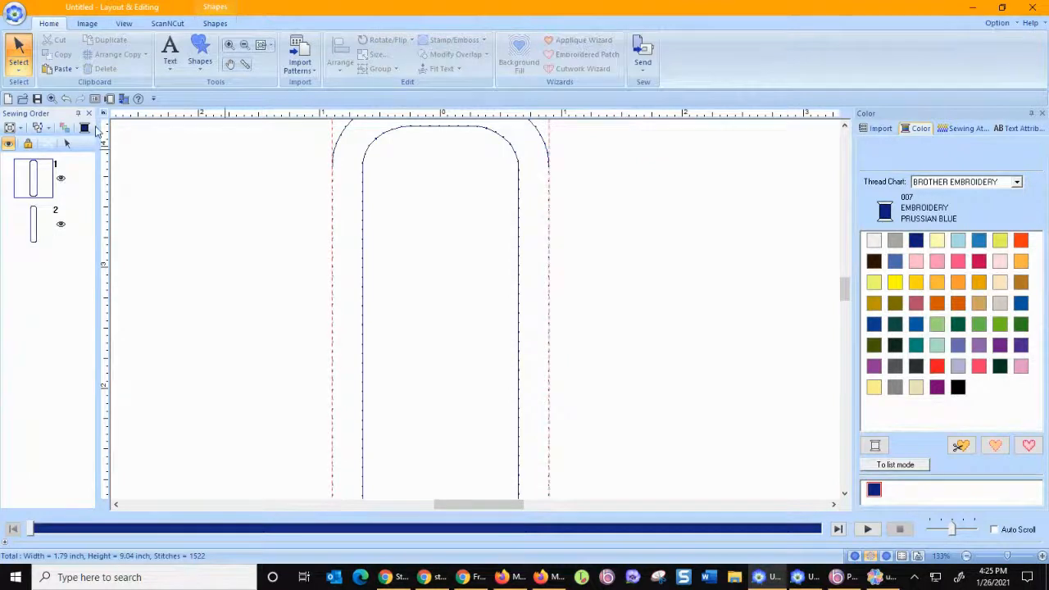
{"action": "left_click", "coordinate": [67, 143]}
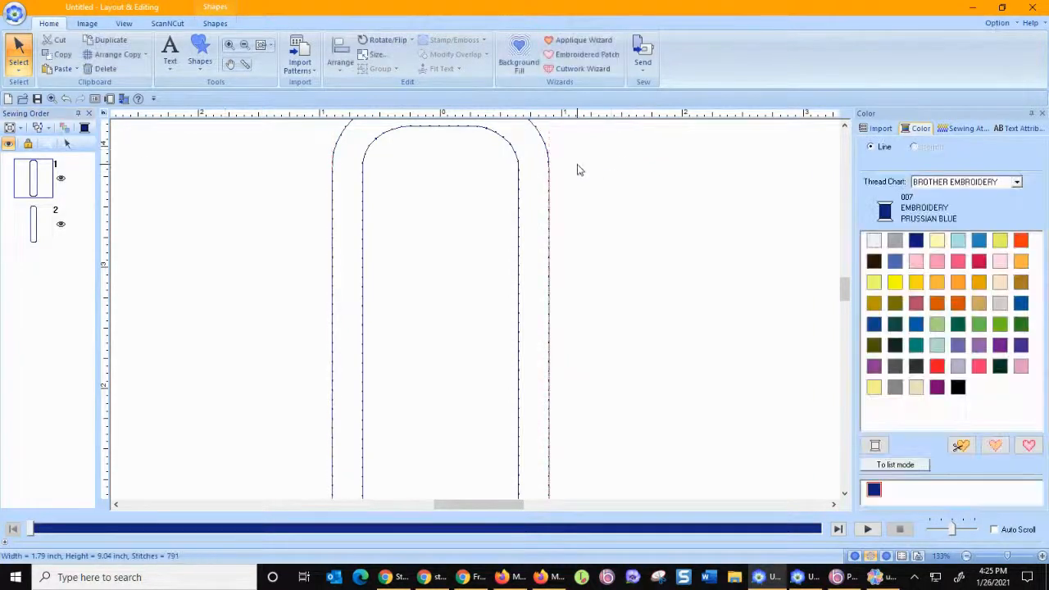